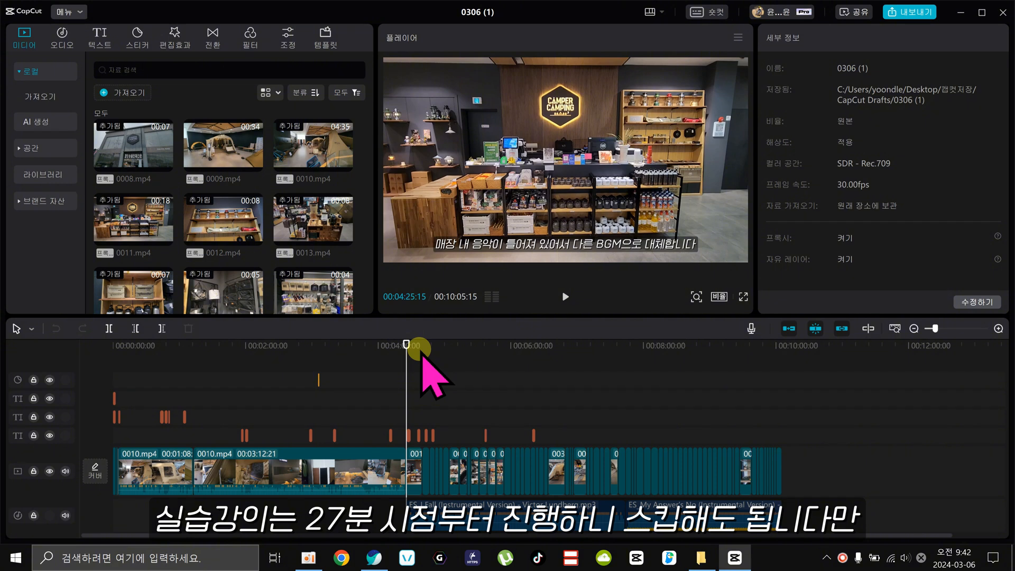
Examine where the "ES_I Fall (Instrumental Version)" music track begins beneath clip 0011.mp4, at 00:04:25:15 on the timeline.
click(998, 328)
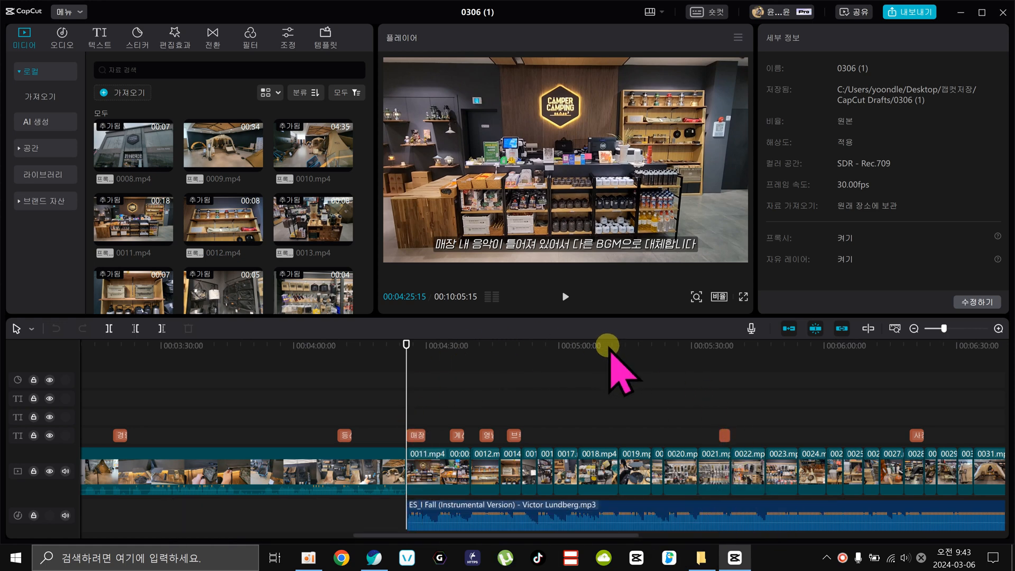
drag(163, 344, 410, 383)
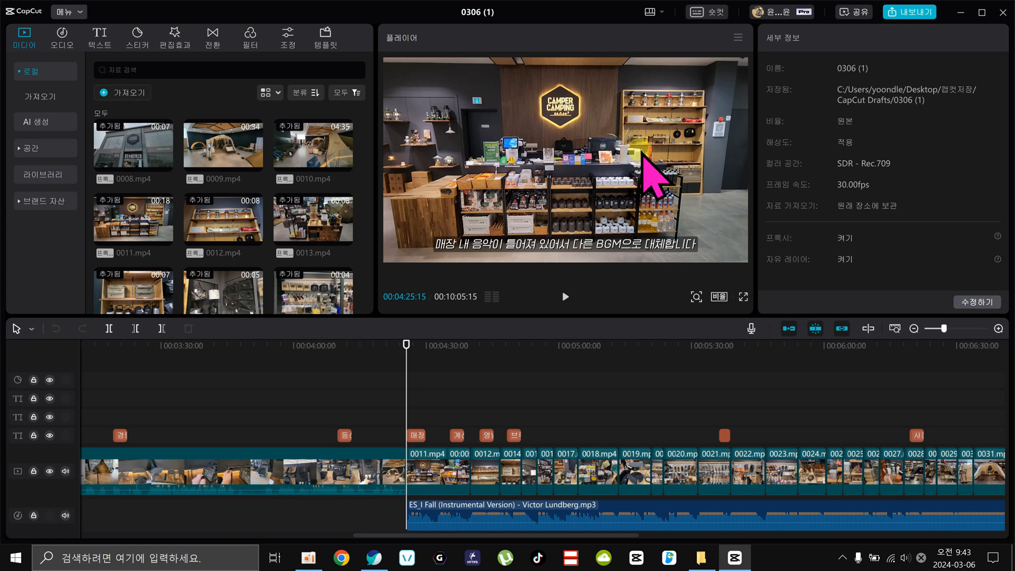
click(429, 465)
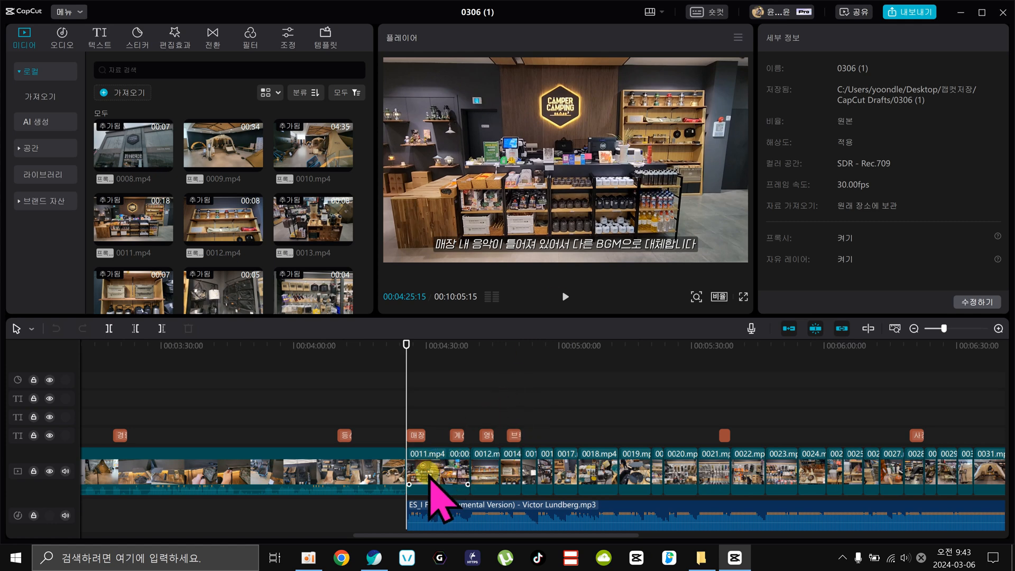
click(402, 461)
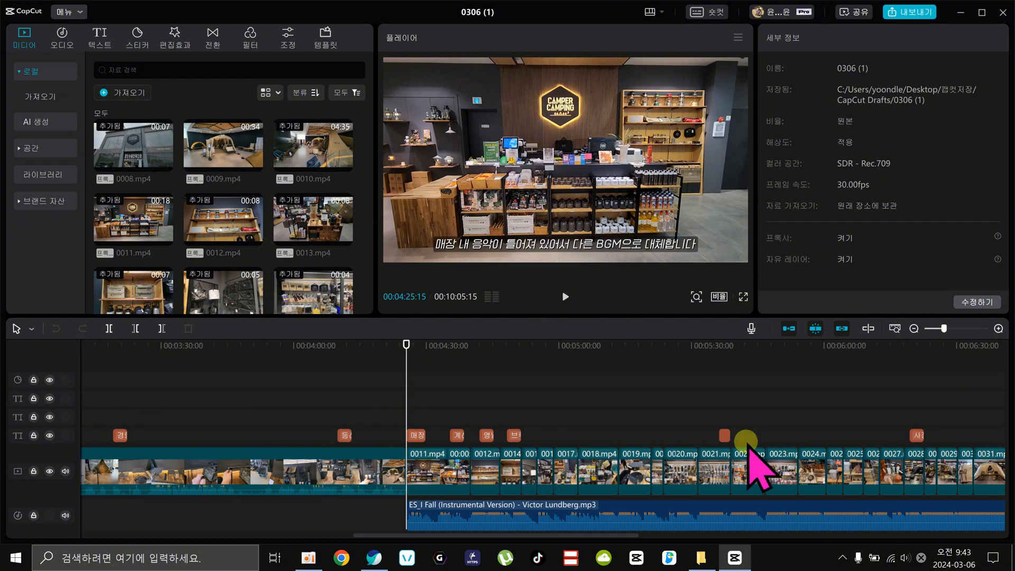
click(432, 511)
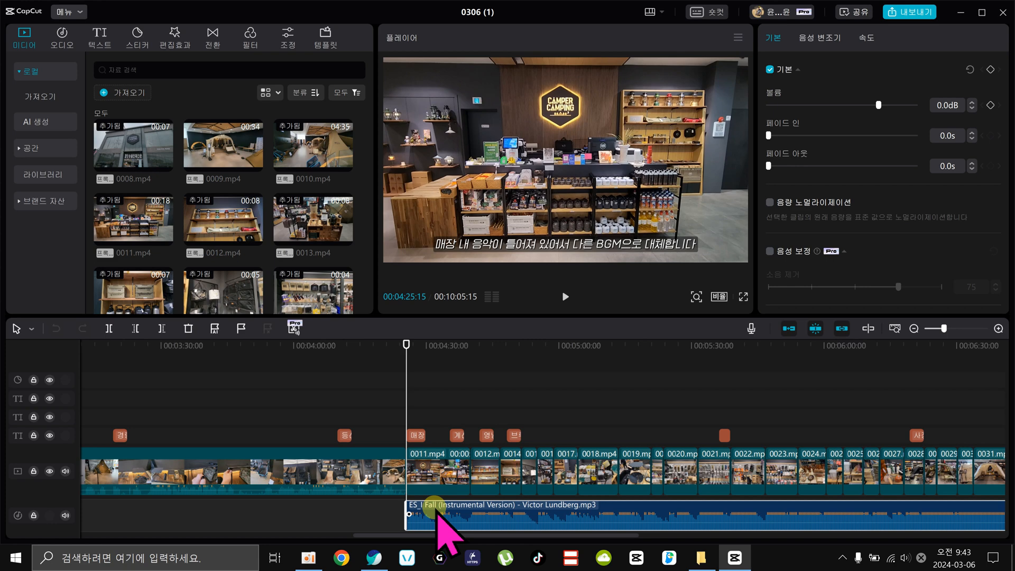
drag(429, 347, 410, 441)
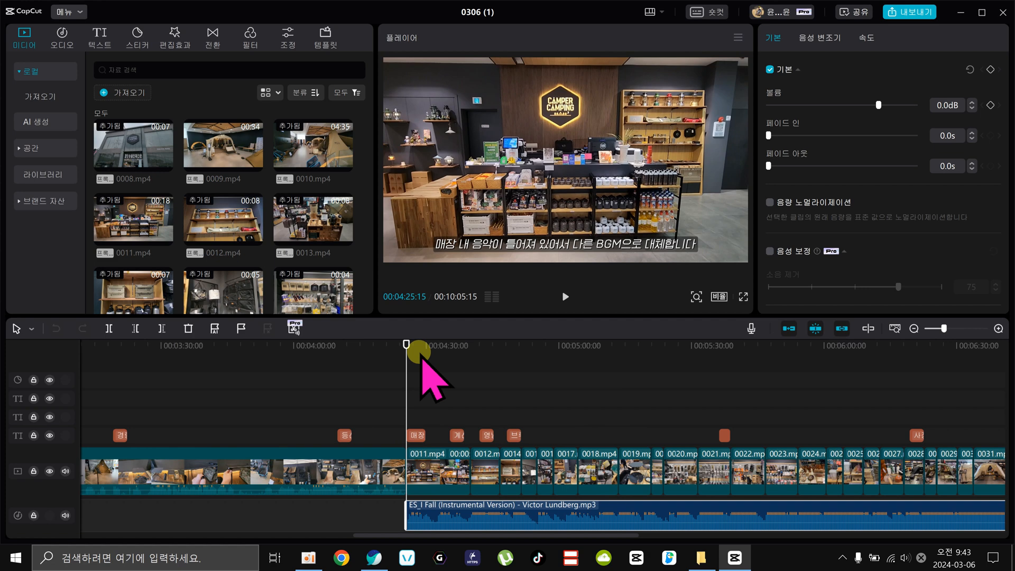
Play and scrub through the shop shots between about 00:05:54 and 00:06:15 to review their cuts against the background music.
click(774, 350)
click(798, 344)
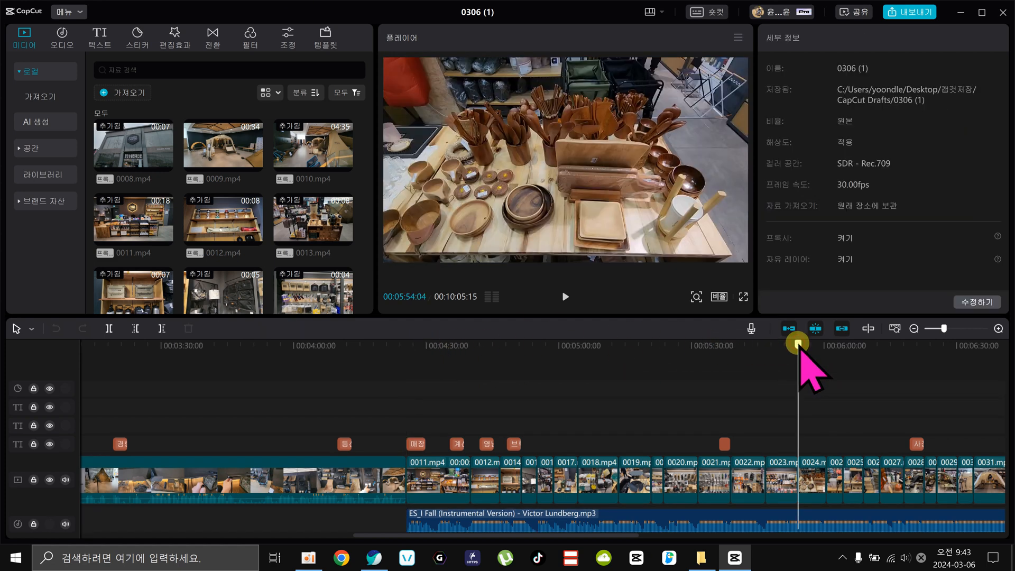
drag(798, 344, 826, 345)
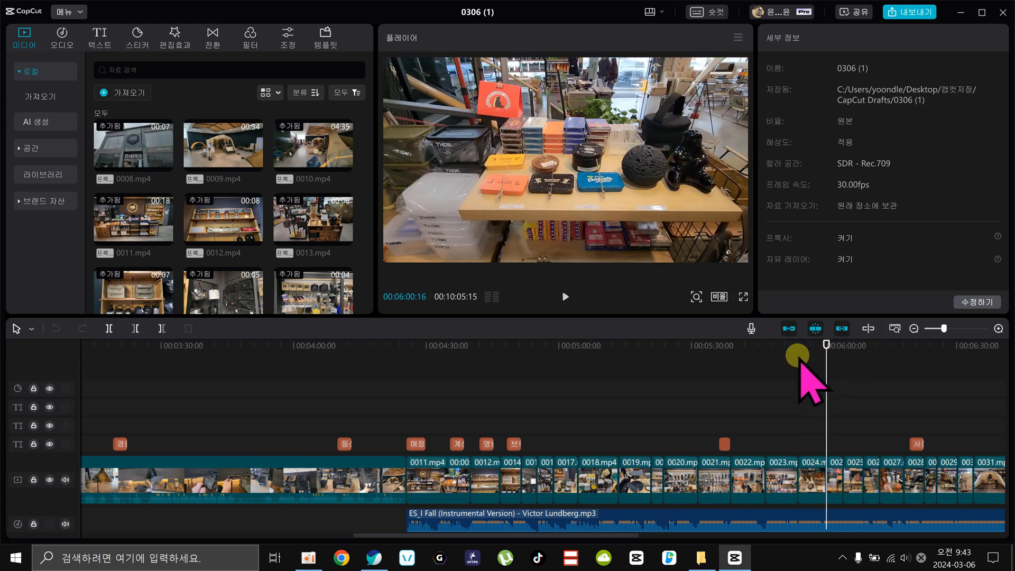
click(564, 297)
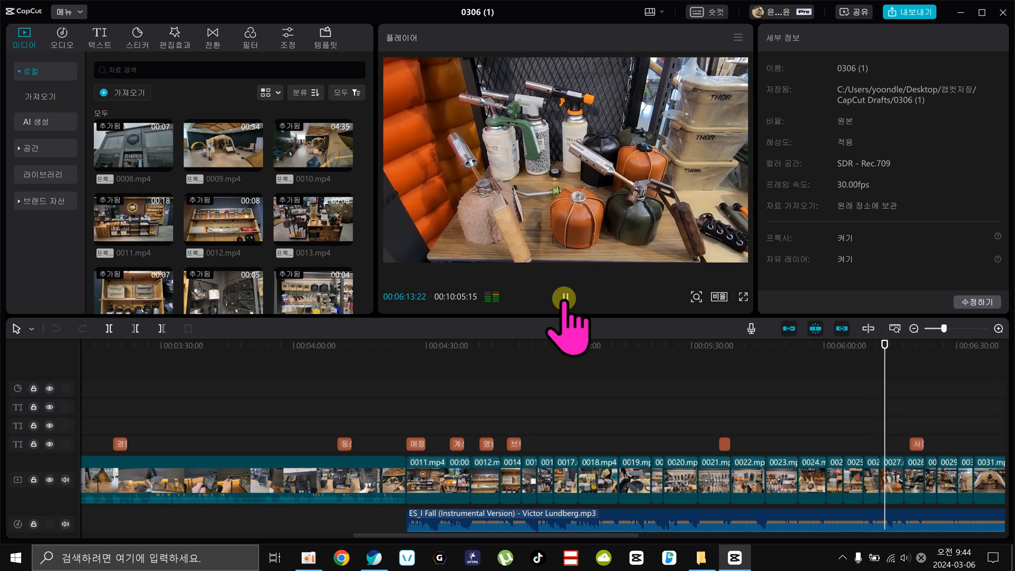
click(564, 298)
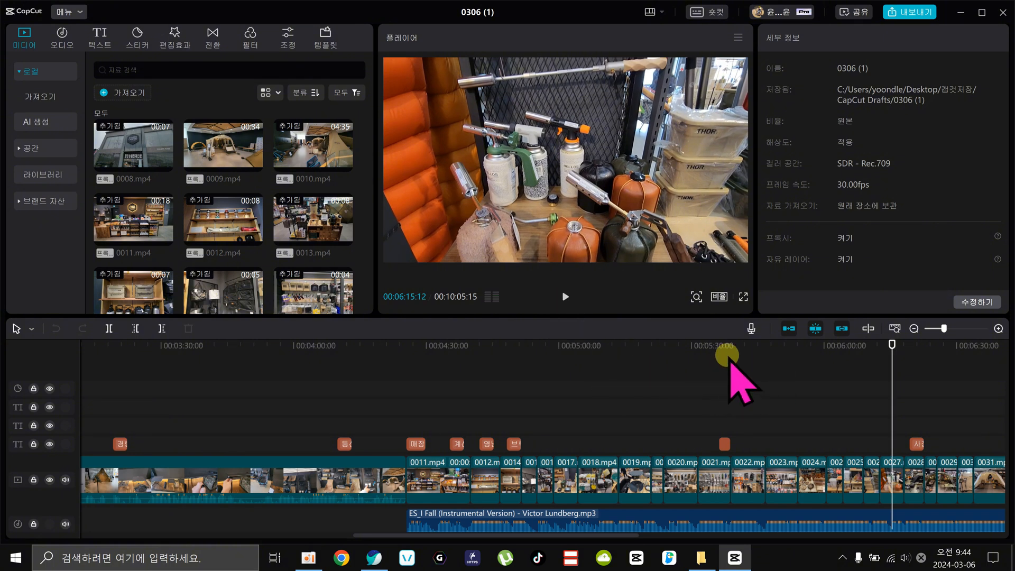
drag(891, 345, 371, 389)
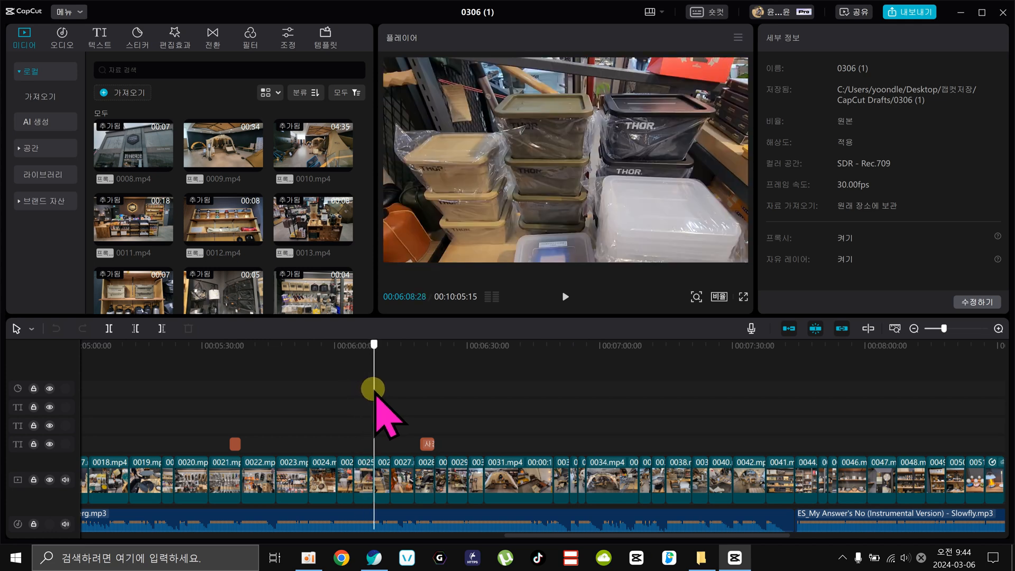
drag(373, 388, 383, 388)
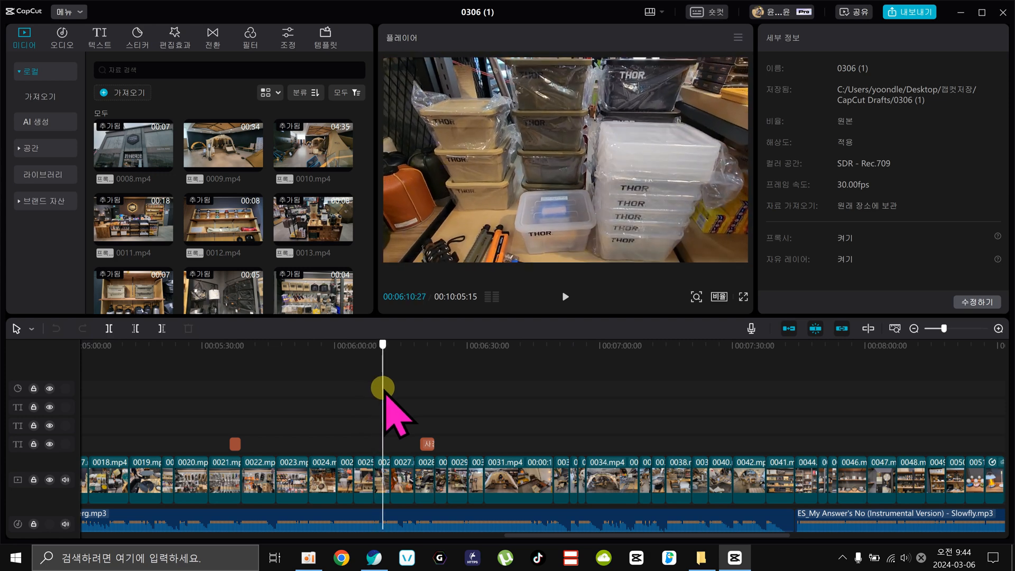
drag(383, 388, 462, 425)
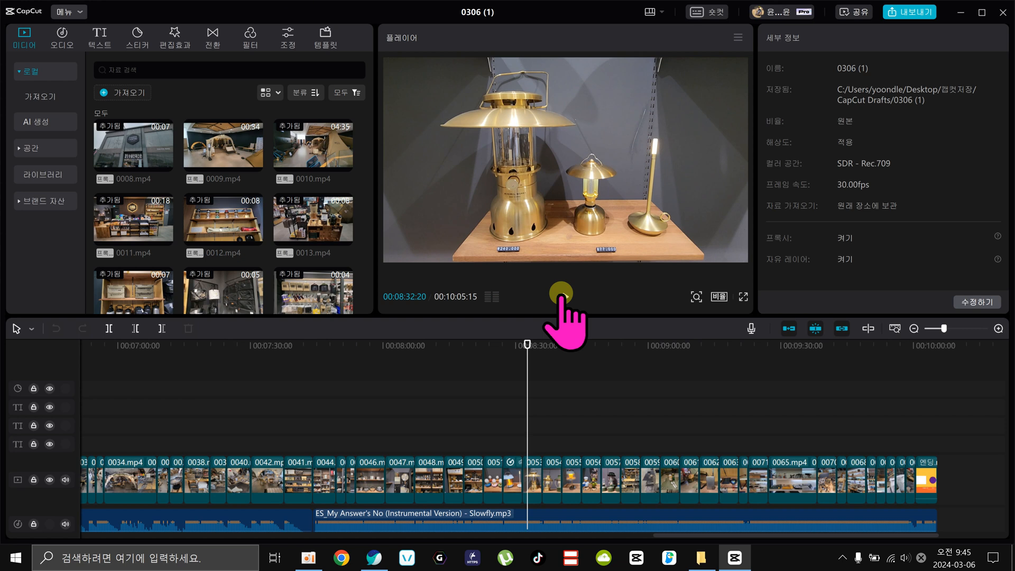
Review the lantern shots near 00:08:30 and compare the two music tracks for beat markers, up to 00:08:16:02.
drag(526, 344, 505, 345)
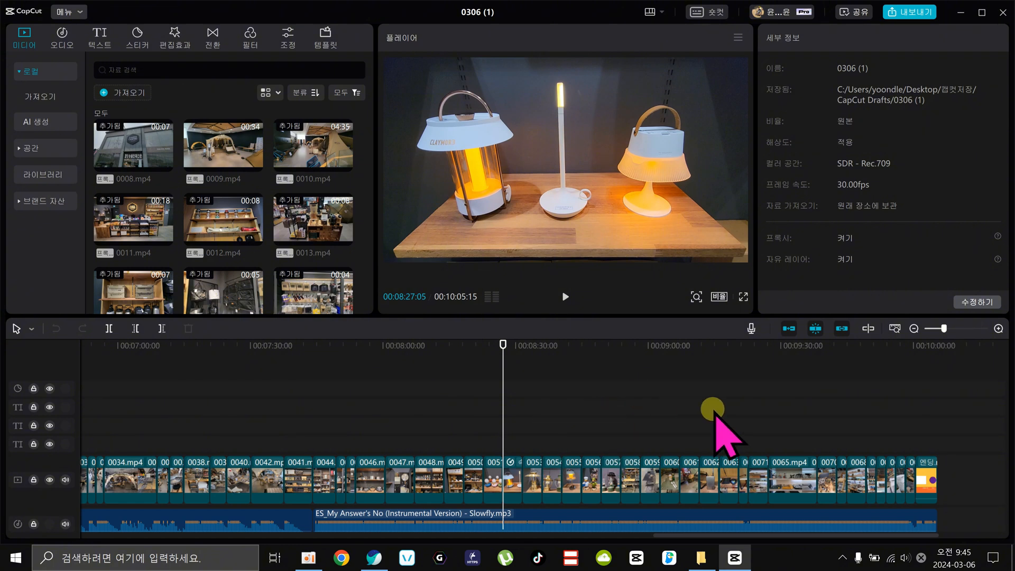
drag(550, 345, 475, 408)
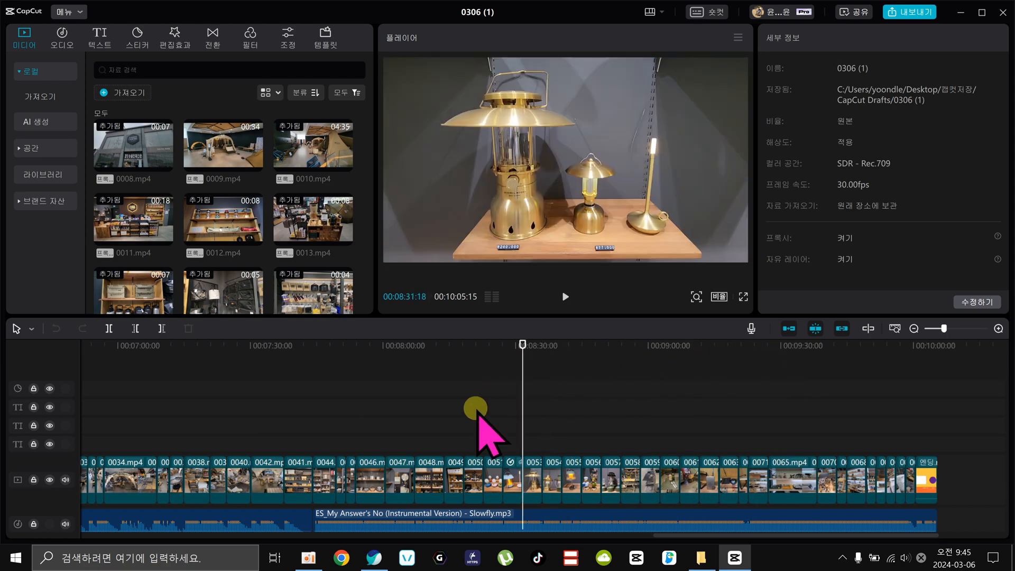
scroll(476, 415, down, 2)
click(370, 481)
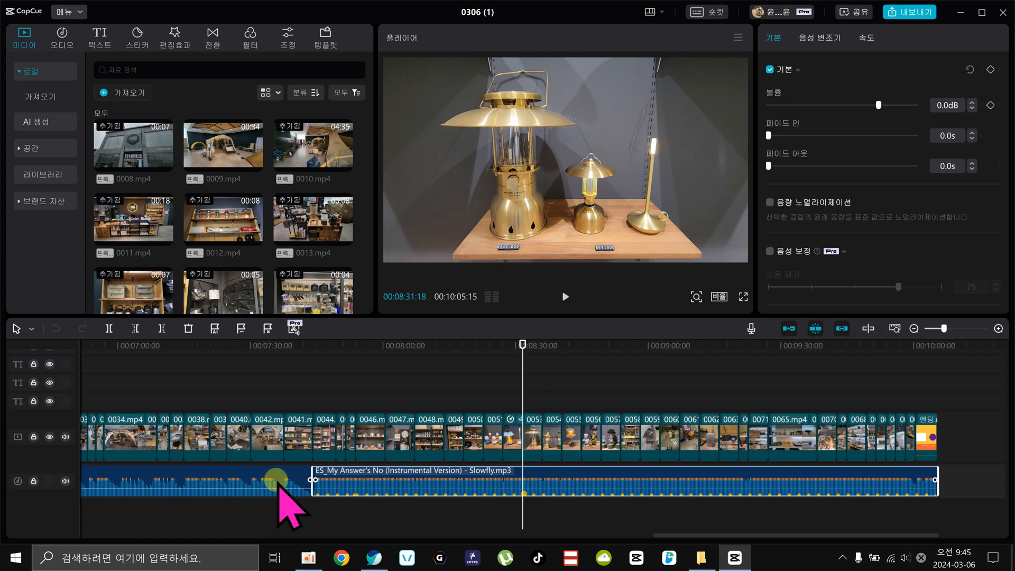
click(233, 481)
click(214, 348)
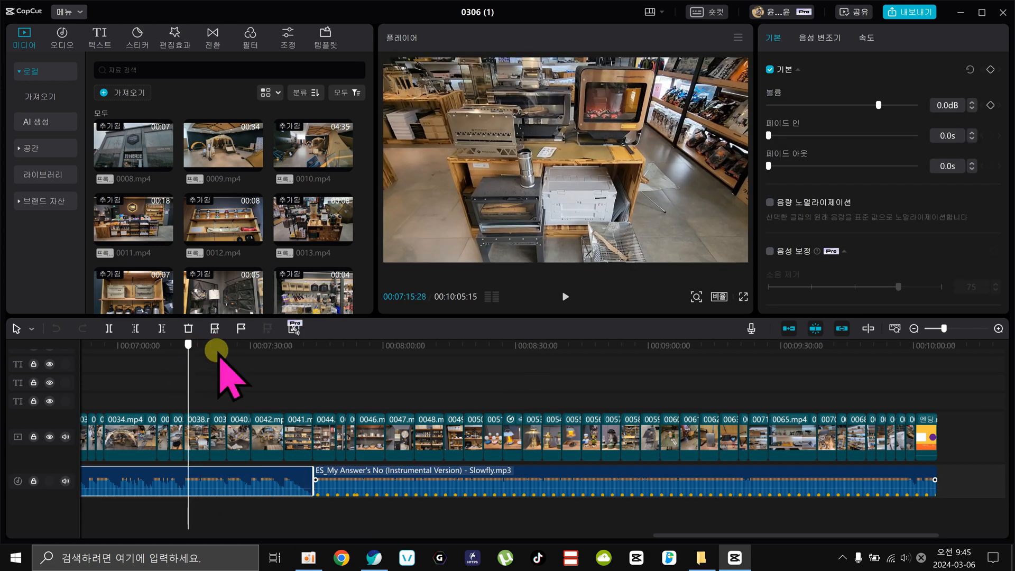
drag(216, 352, 252, 350)
click(209, 482)
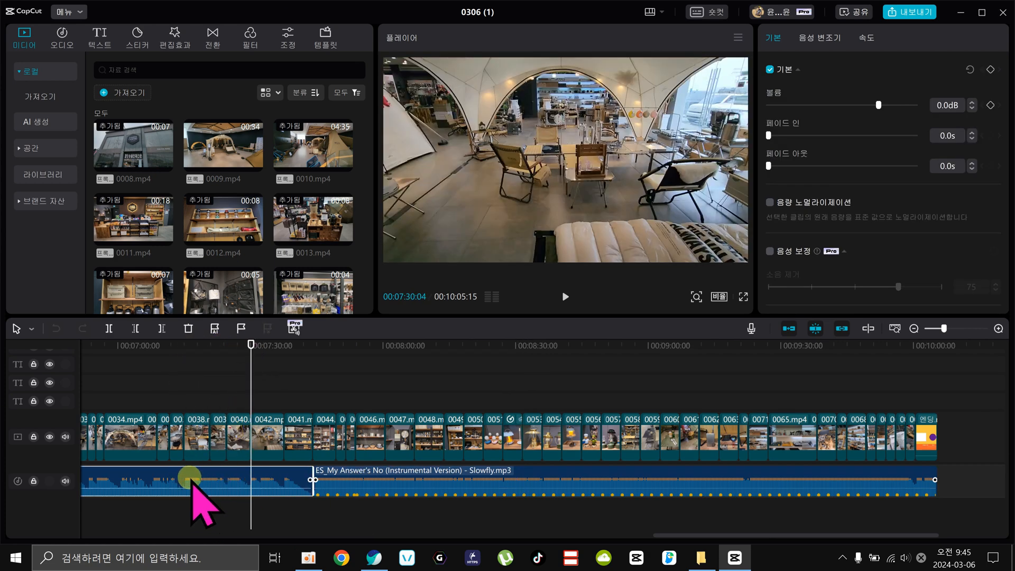
click(416, 480)
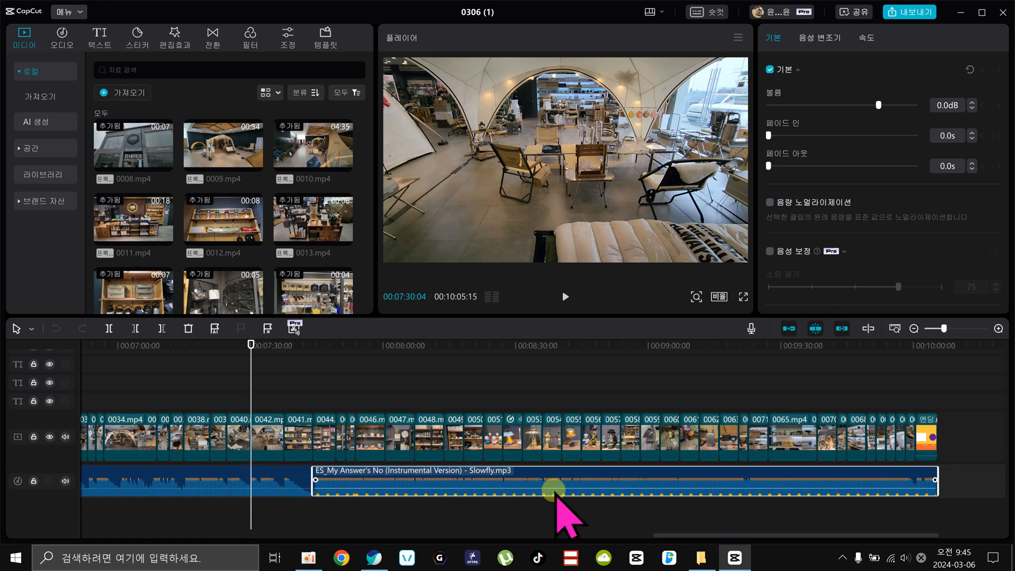
click(454, 345)
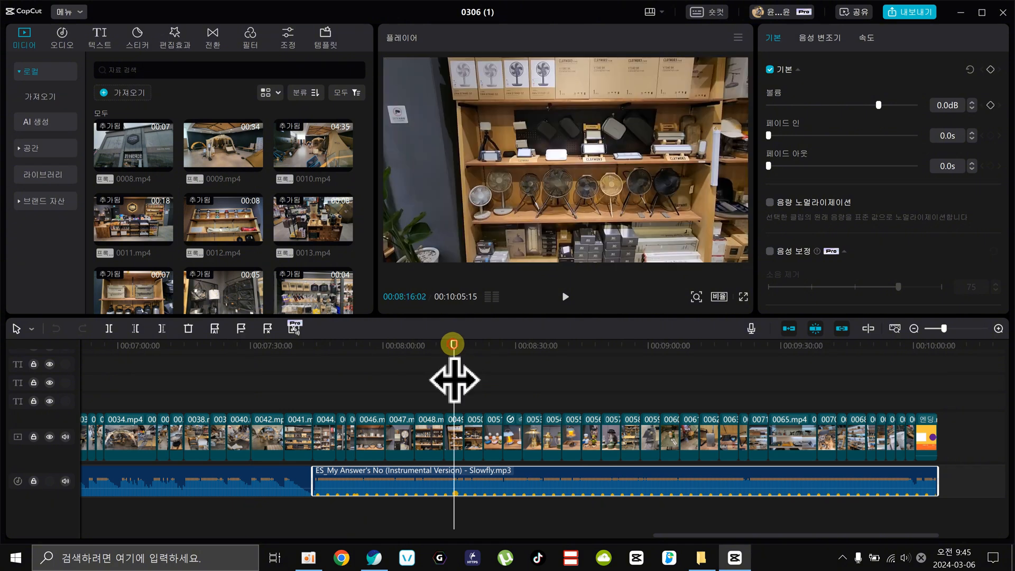
Check both edges of clip 0049.mp4 against the beat markers of the "ES_My Answer's No" music track.
click(998, 328)
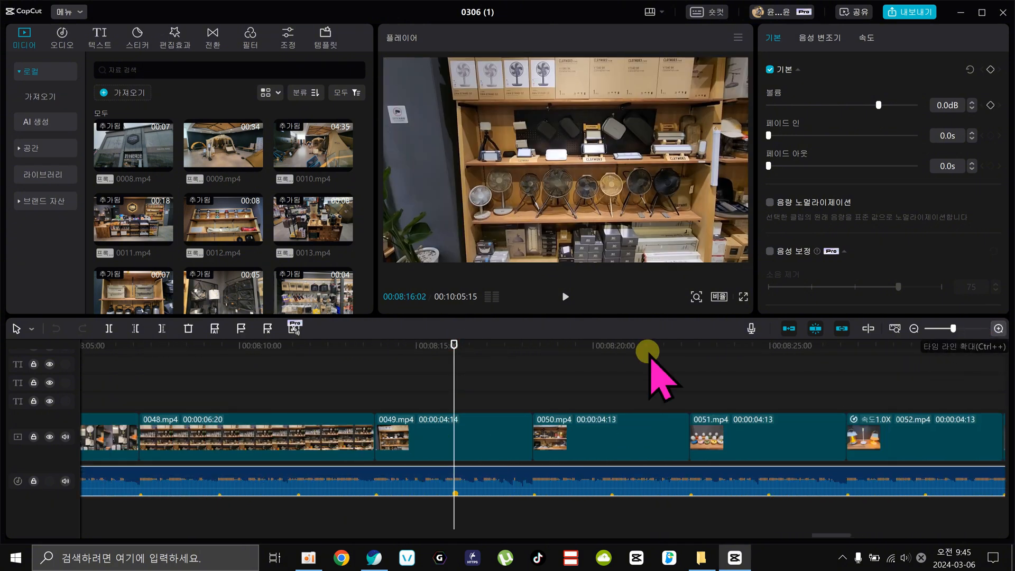
drag(428, 345, 406, 345)
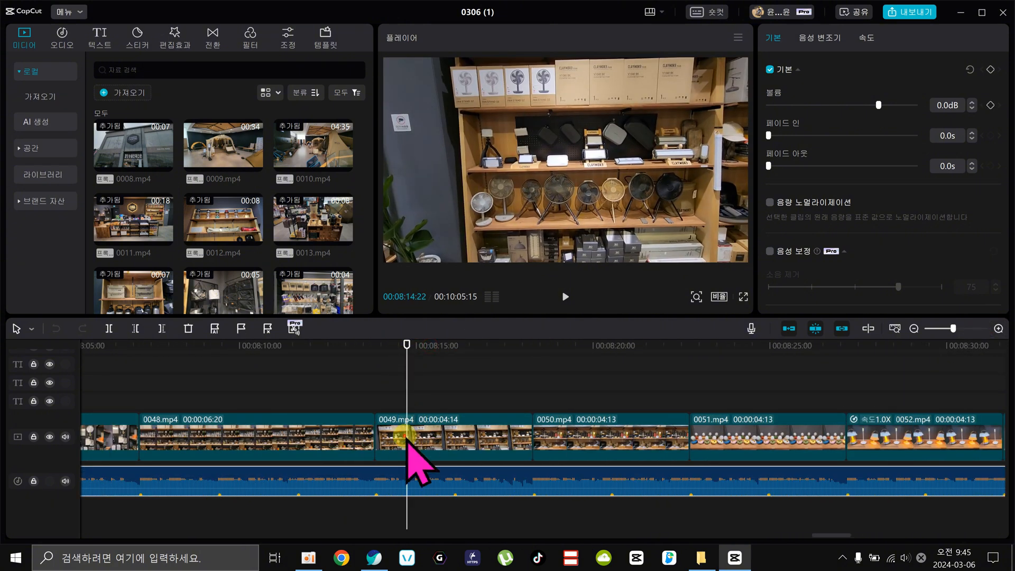
click(442, 429)
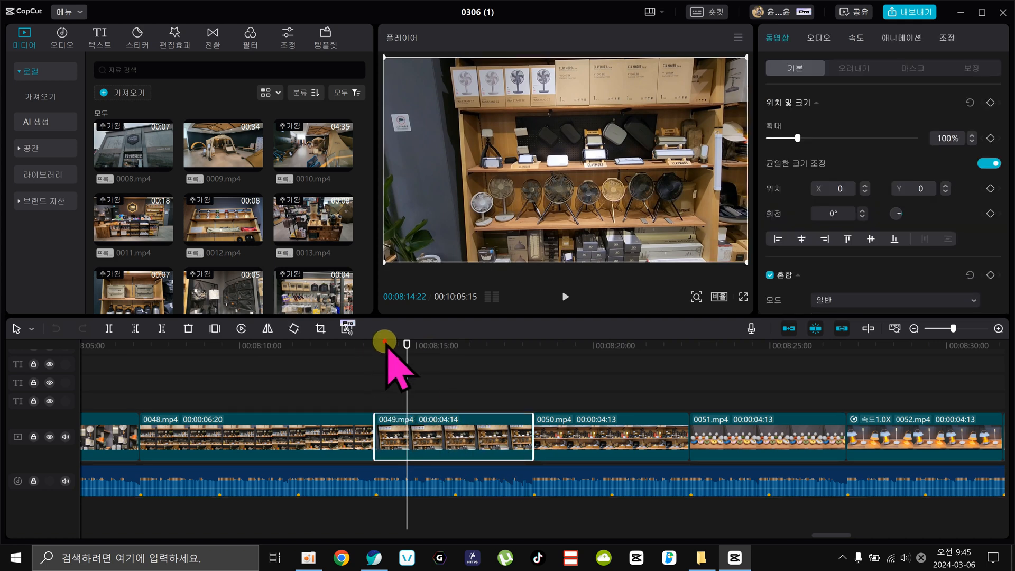
drag(384, 345, 376, 344)
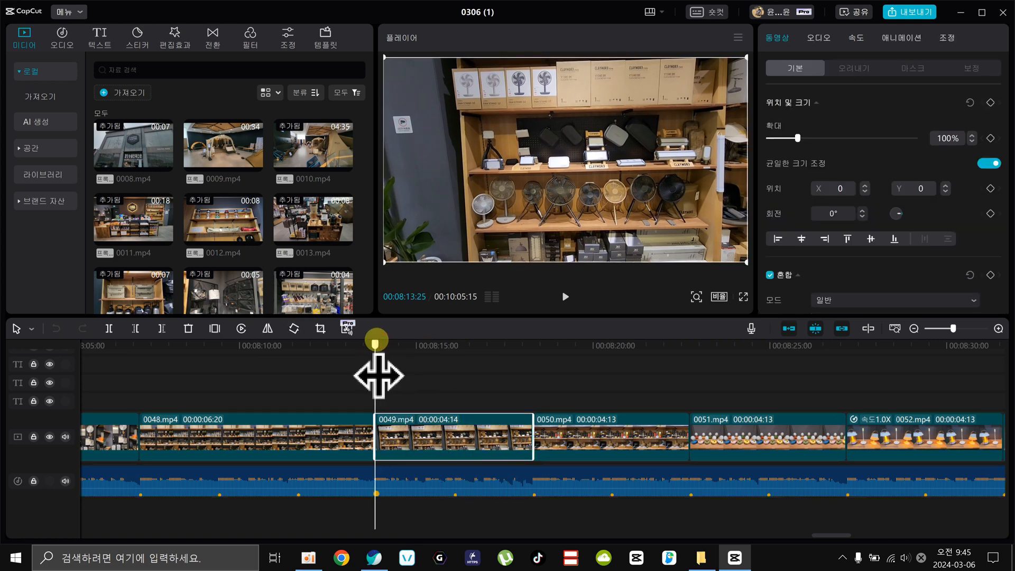
click(532, 343)
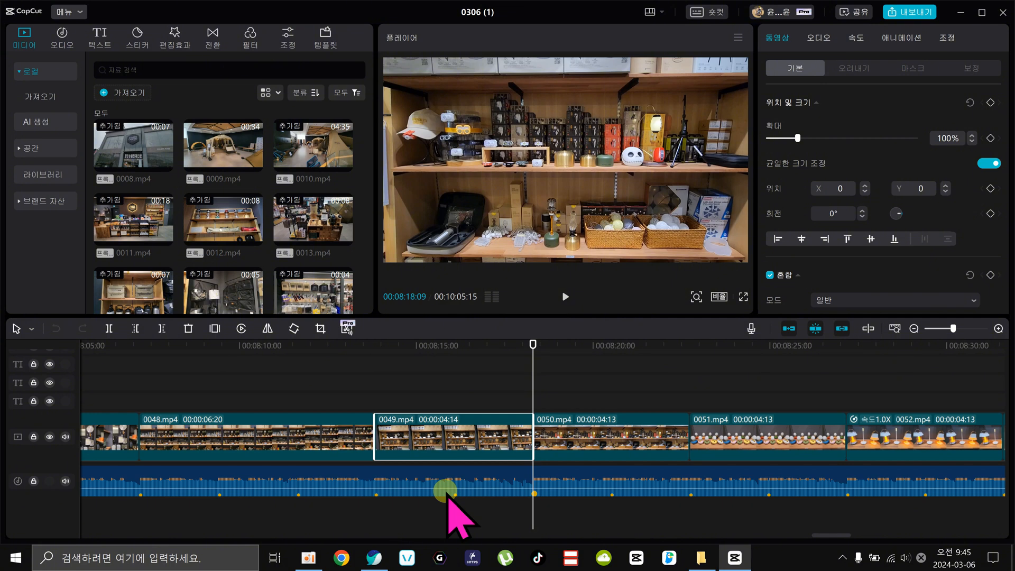
Compare clip 0045.mp4's edges with the nearby beat markers and play the passage from 00:07:51:19.
click(913, 328)
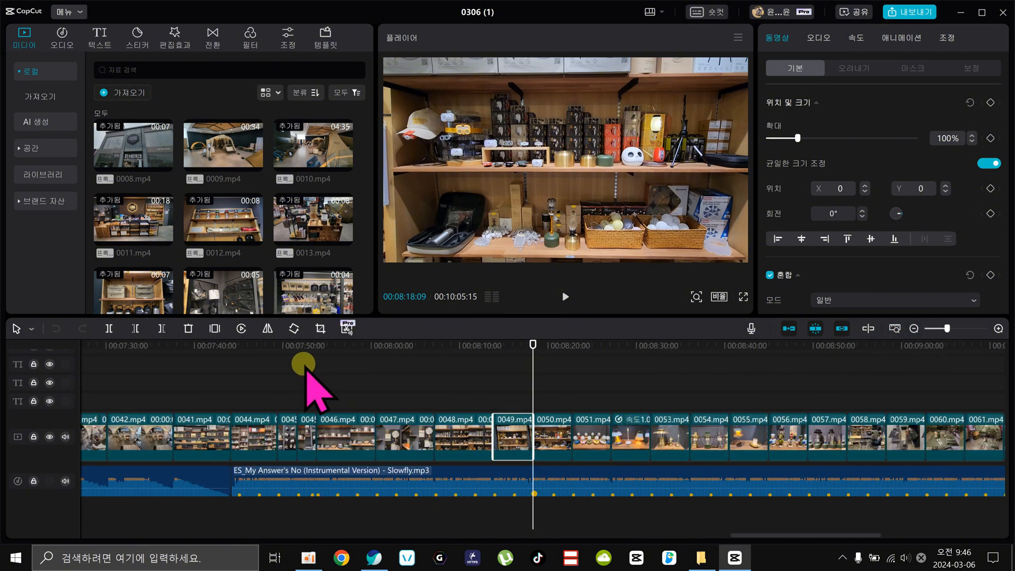
click(312, 347)
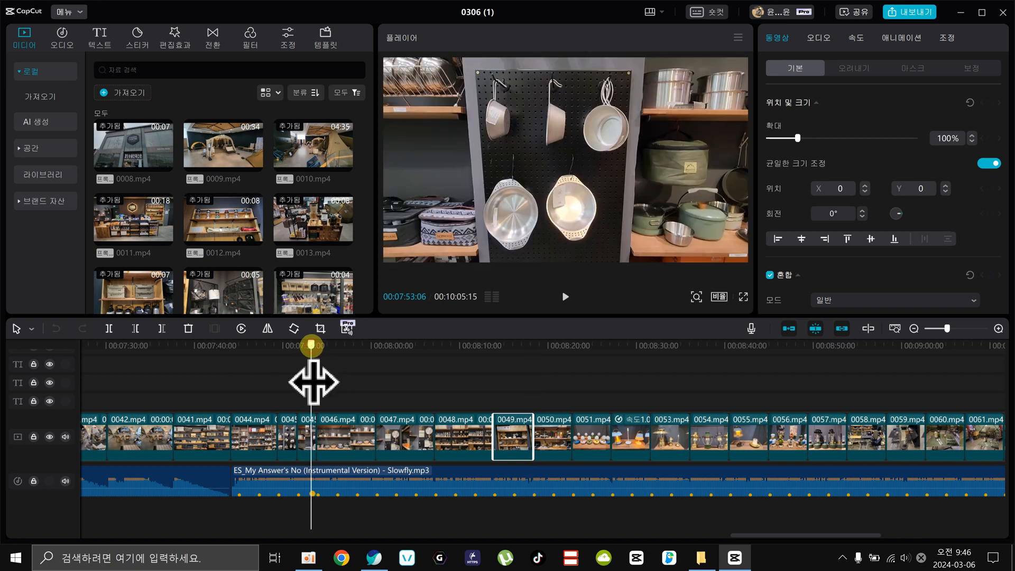
click(997, 328)
click(997, 328)
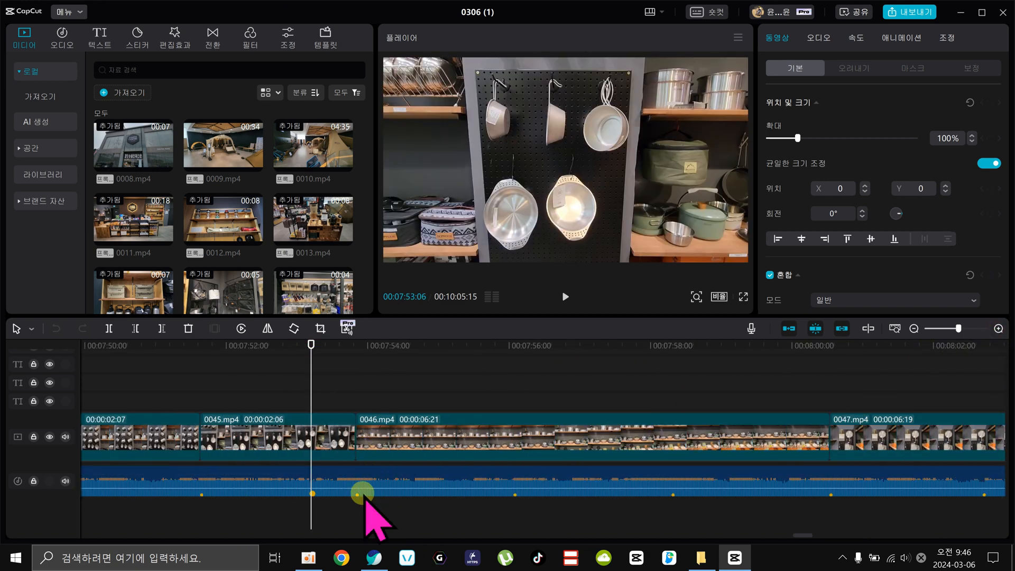
drag(222, 351, 201, 379)
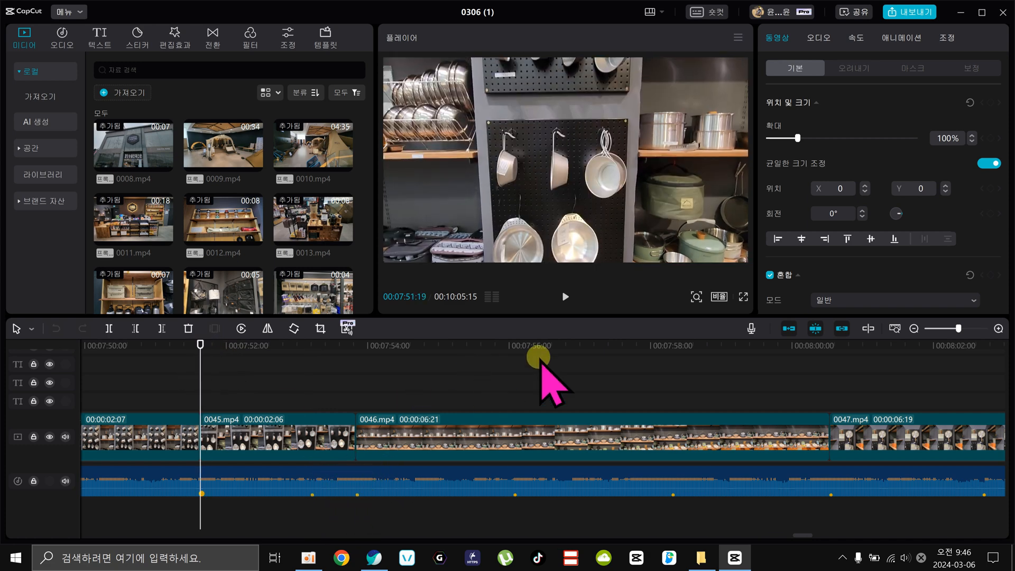
click(565, 296)
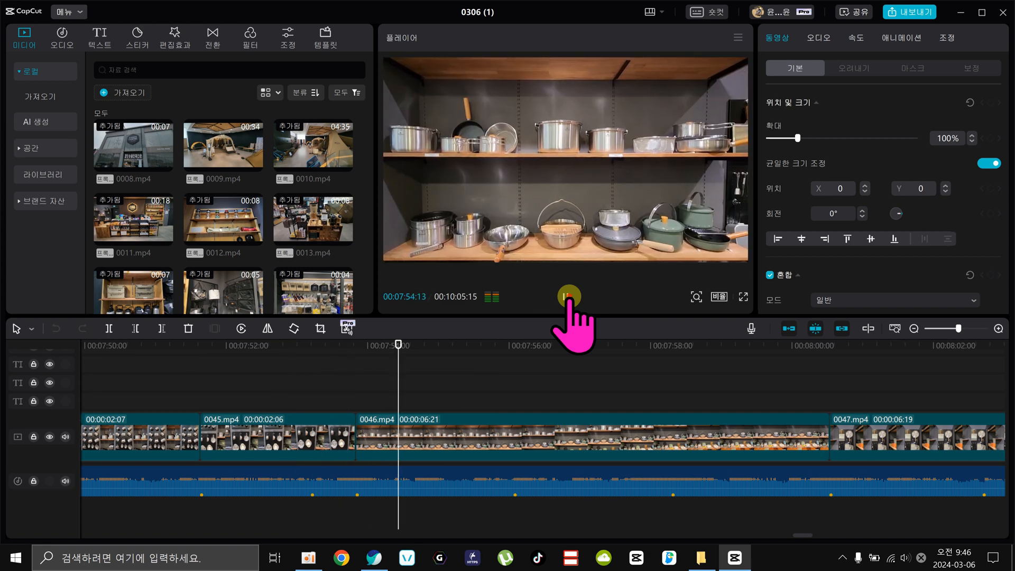
click(567, 297)
Shorten the end of clip 0045.mp4 to the beat marker at 00:07:53:06.
click(311, 344)
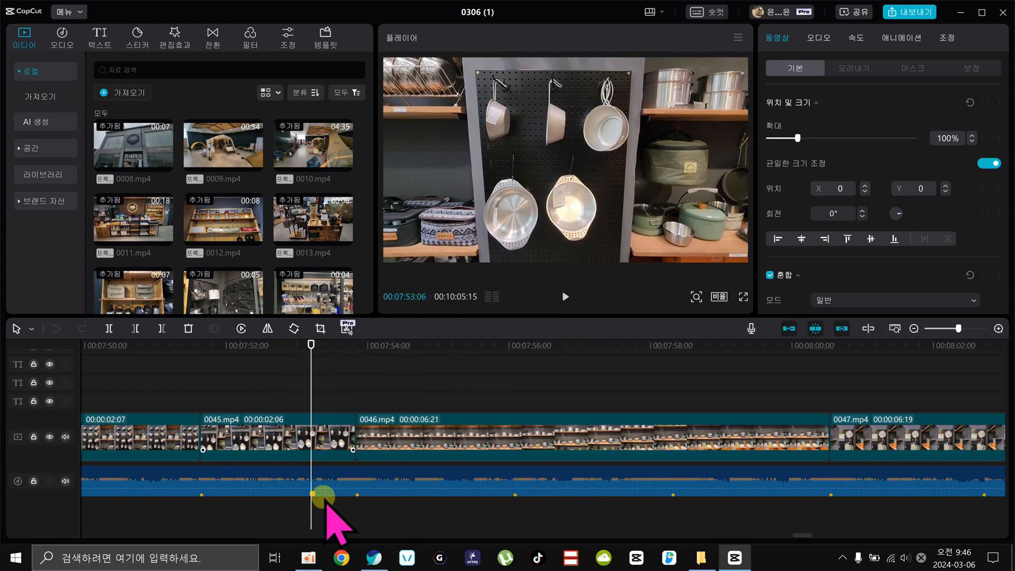
click(300, 433)
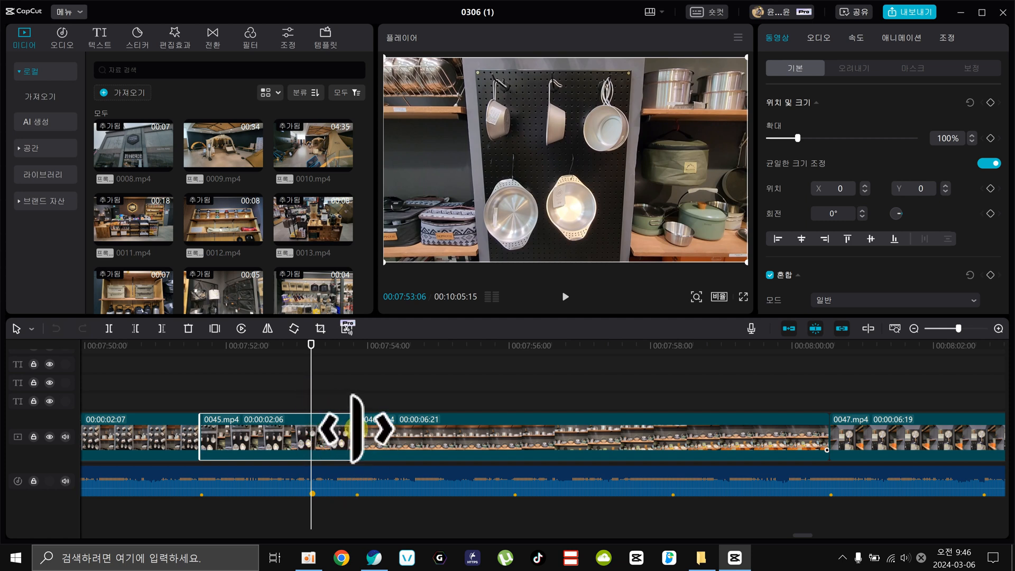
drag(355, 427, 311, 428)
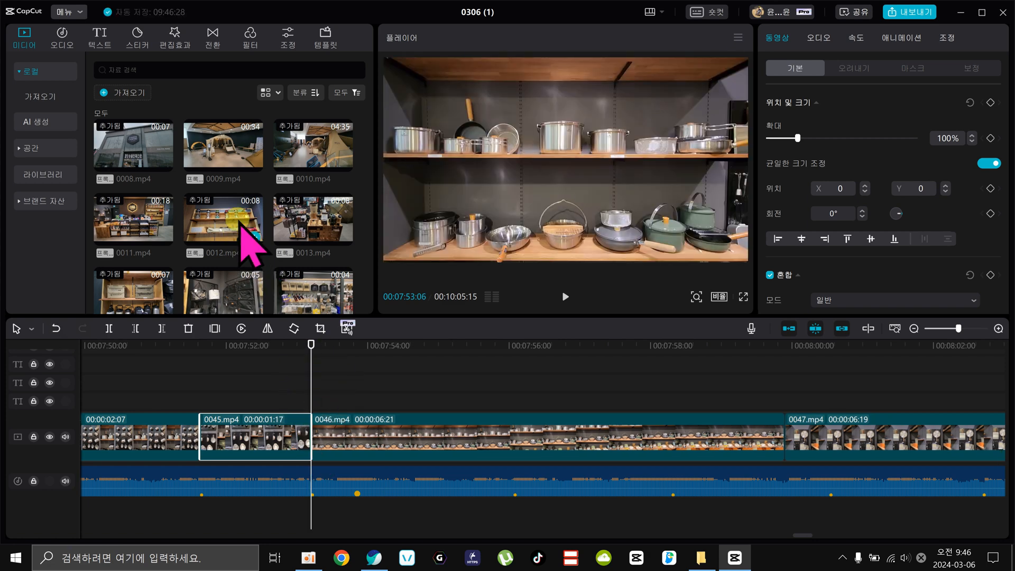
Insert 0012.mp4 between clips 0045.mp4 and 0046.mp4 and trim off its part after the beat marker at 00:07:53:25.
drag(245, 233, 312, 438)
click(354, 345)
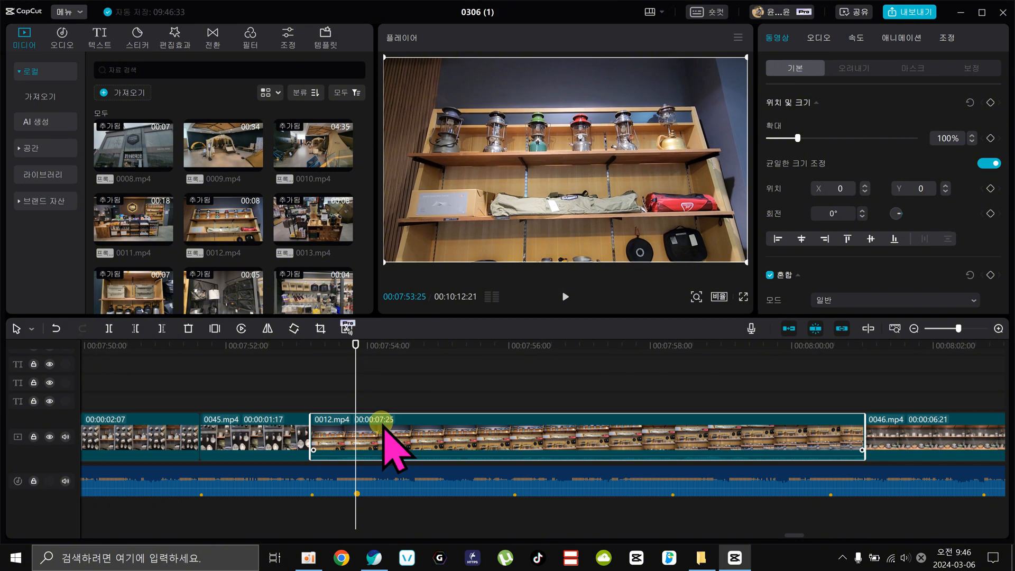
key(w)
click(311, 347)
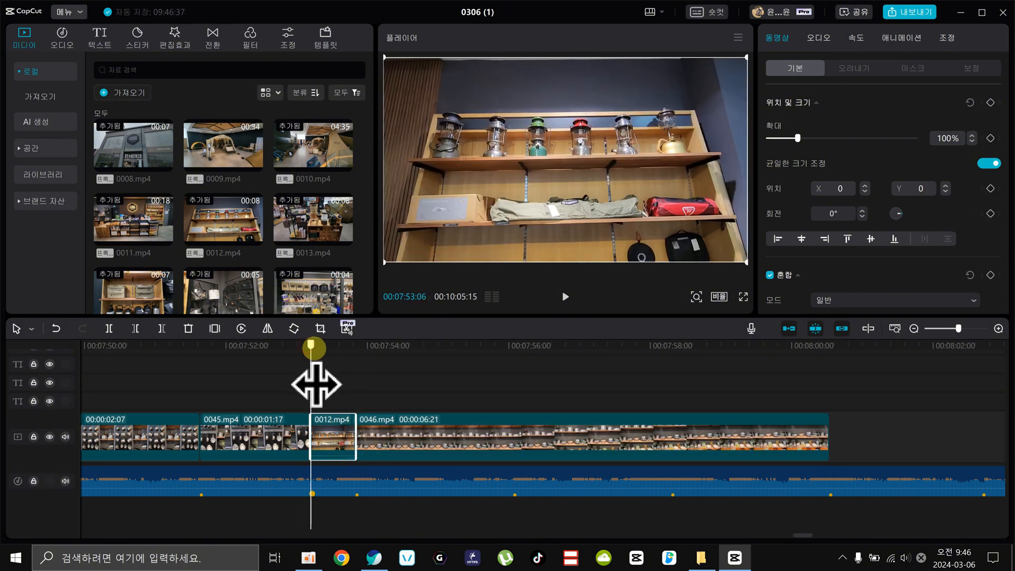
Play the passage from 00:07:51:19 through clips 0045.mp4 and 0012.mp4 to check the cuts against the beat.
drag(316, 384, 207, 377)
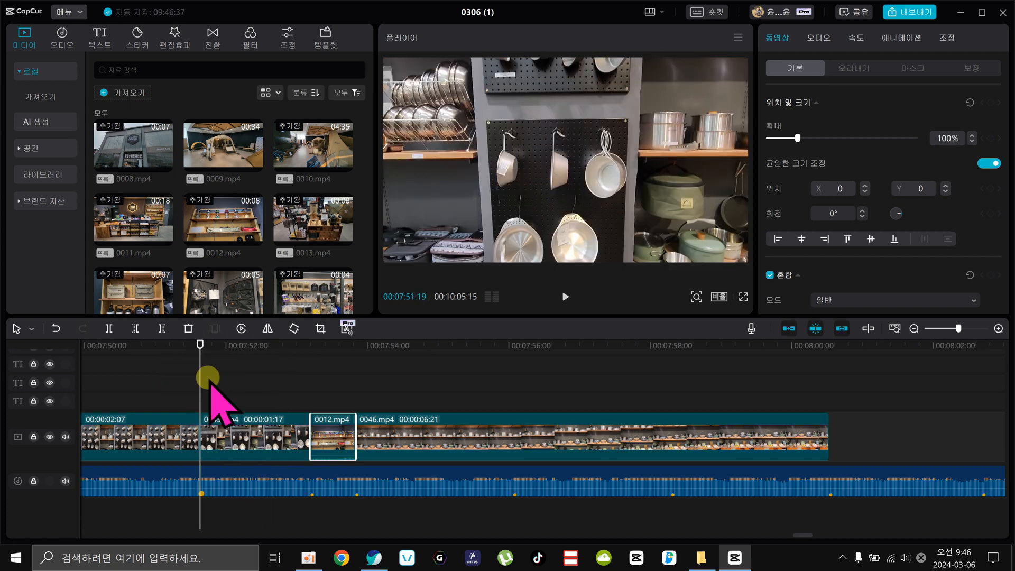
click(565, 296)
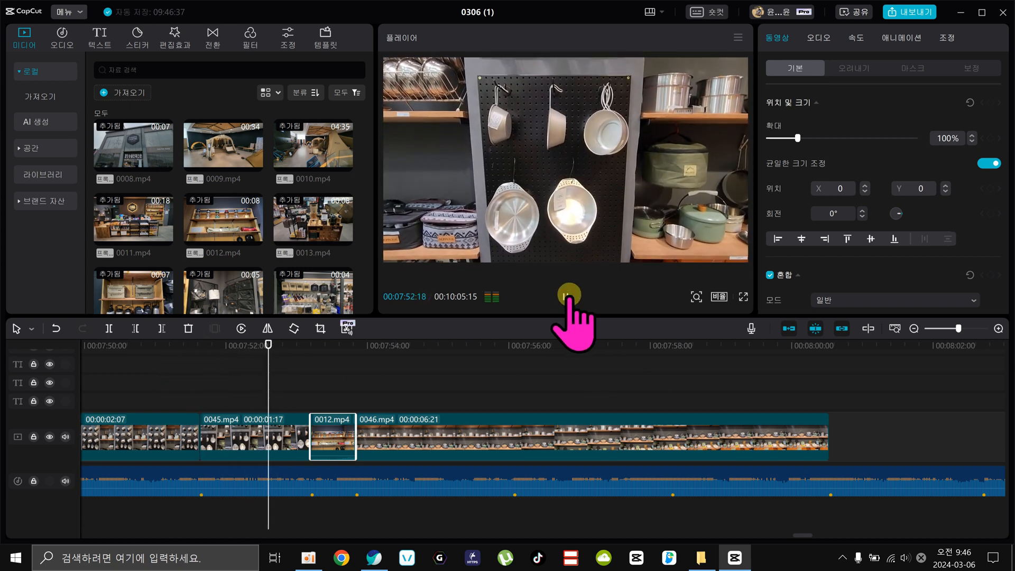
click(567, 296)
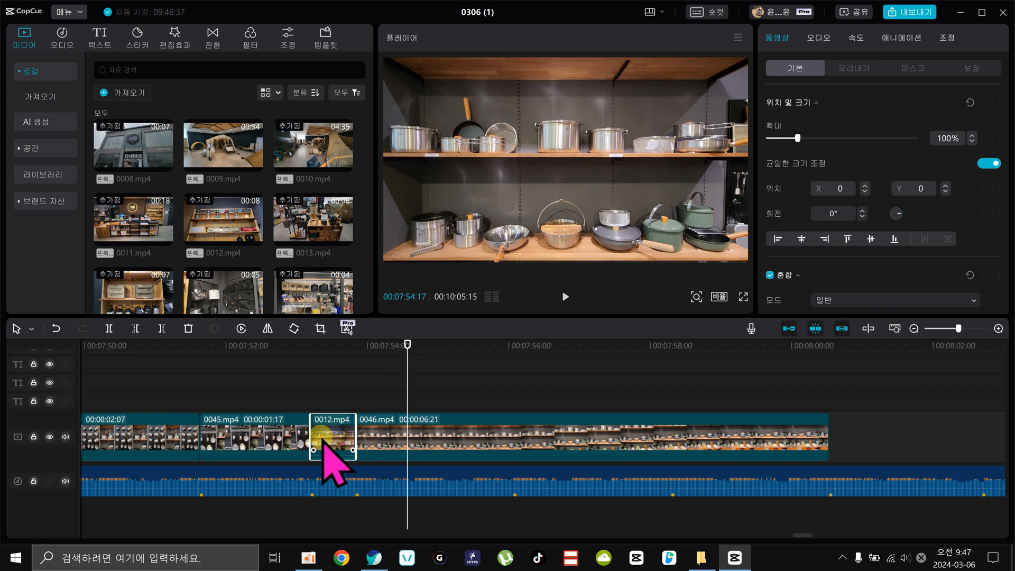
Extend the end of clip 0012.mp4 to the beat marker at 00:07:56:02.
drag(302, 345, 514, 363)
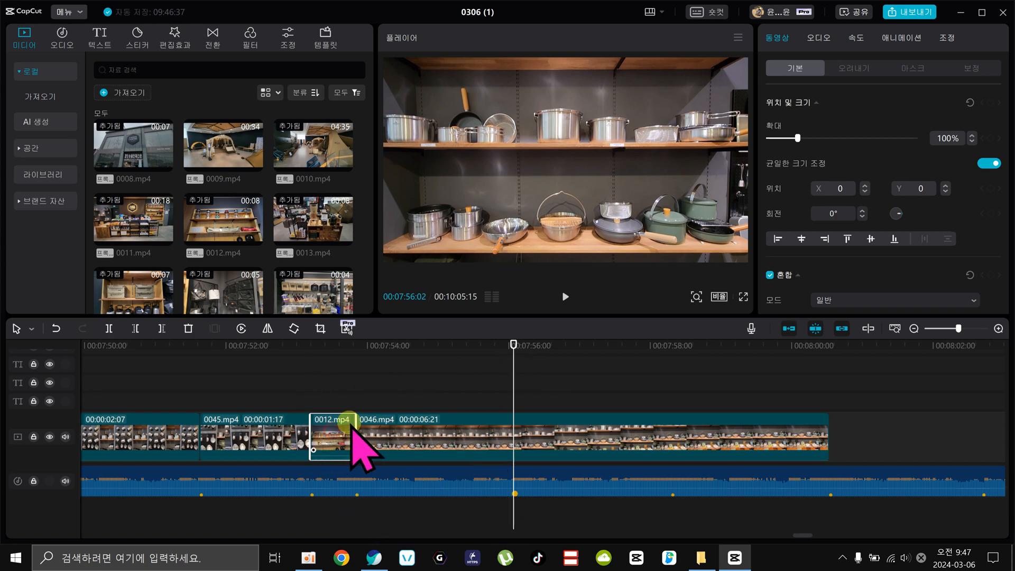
drag(351, 423, 513, 420)
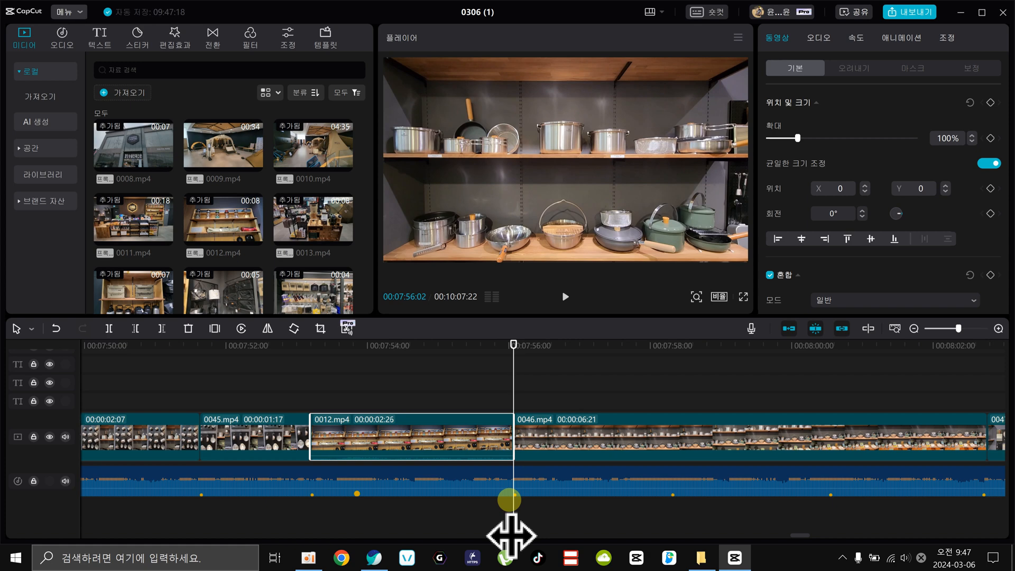
Examine how the clips line up with the music between 00:07:30:04 and the "ES_My Answer's No" beat marker at 00:07:47:06.
click(427, 478)
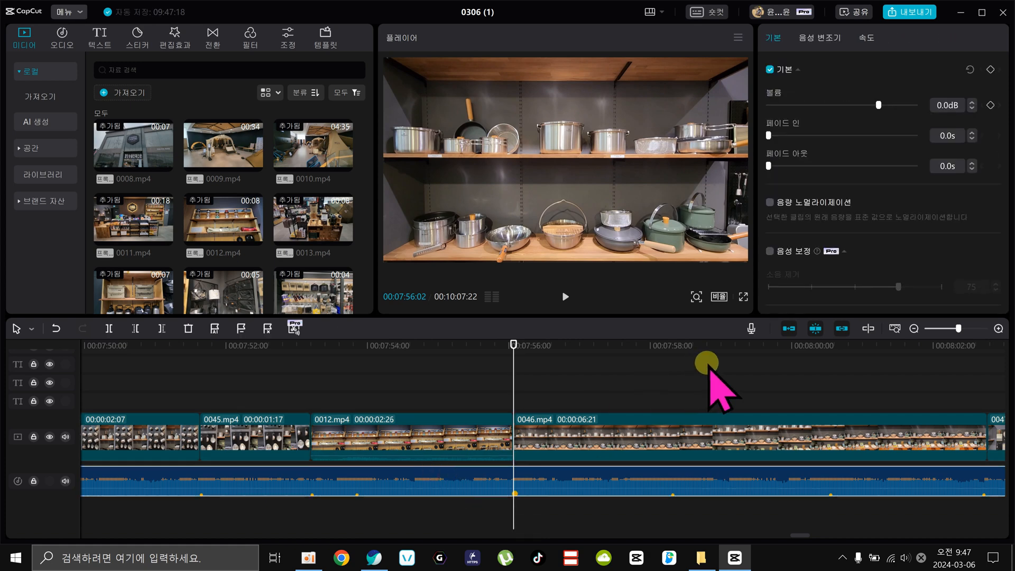
click(913, 328)
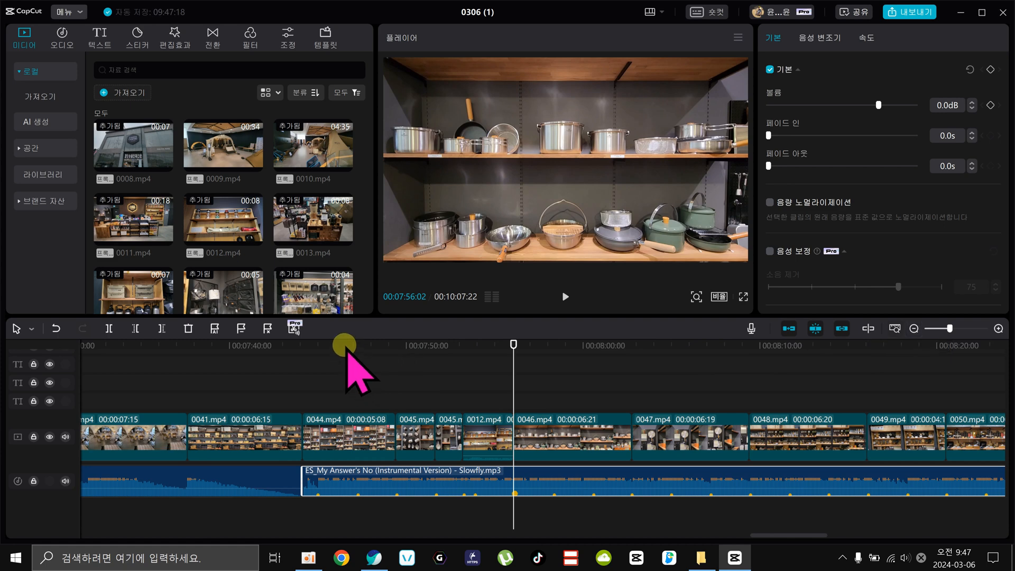
drag(344, 345, 279, 381)
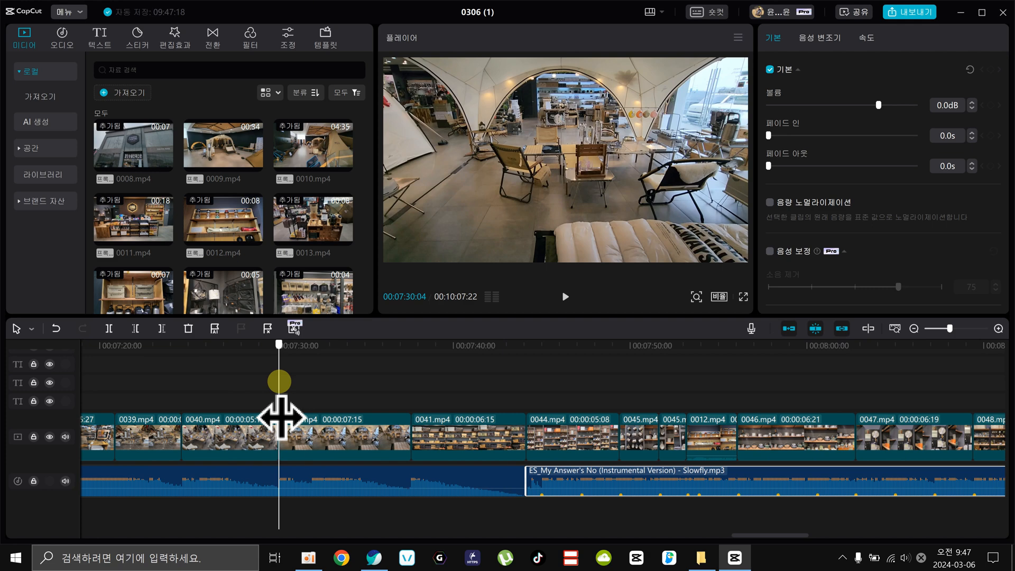
drag(279, 381, 576, 393)
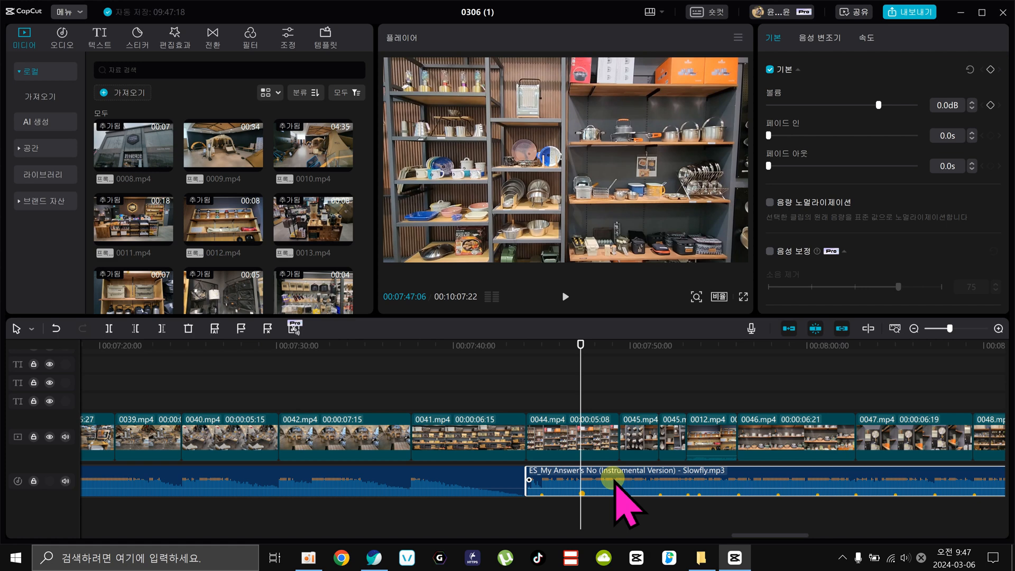
Review the clips over both background music tracks across the whole timeline, starting at 00:04:25:15.
click(913, 328)
click(913, 328)
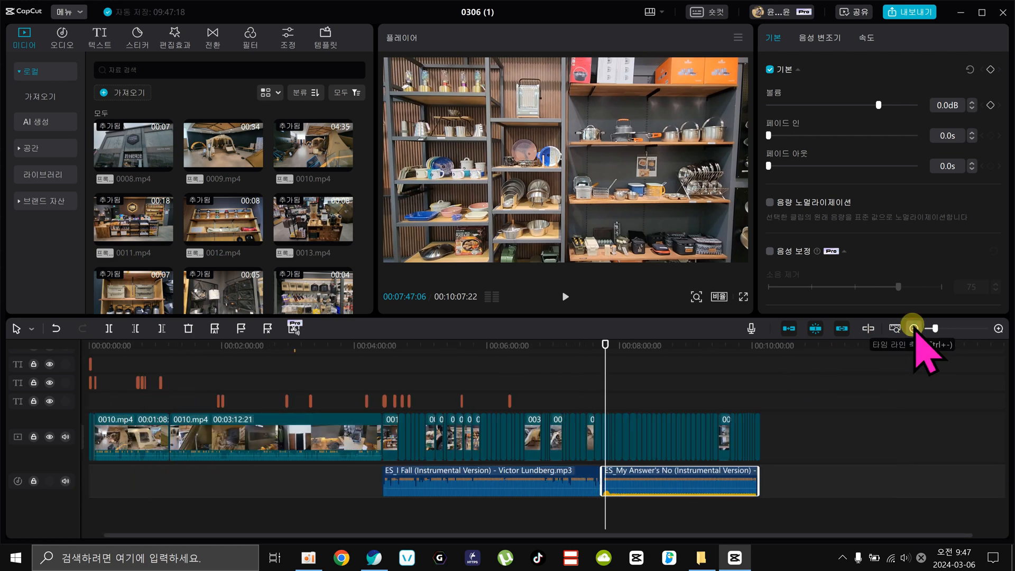
click(382, 345)
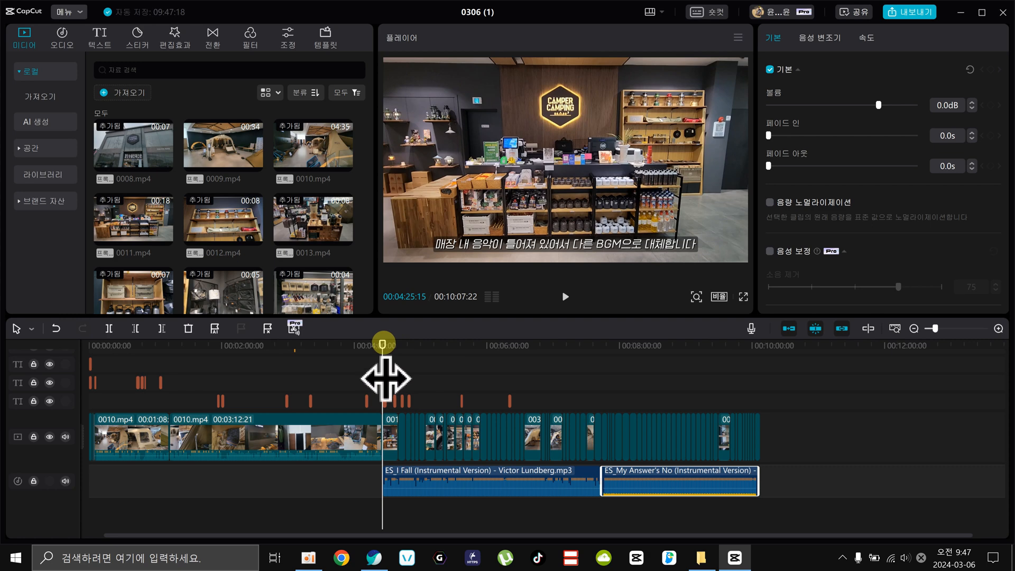
drag(385, 379, 492, 360)
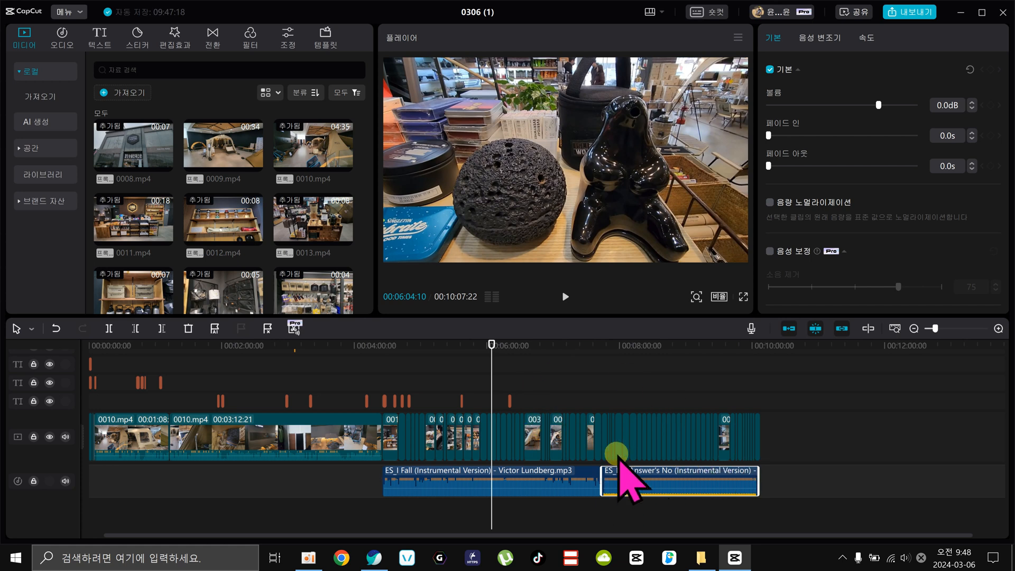
drag(788, 392, 412, 437)
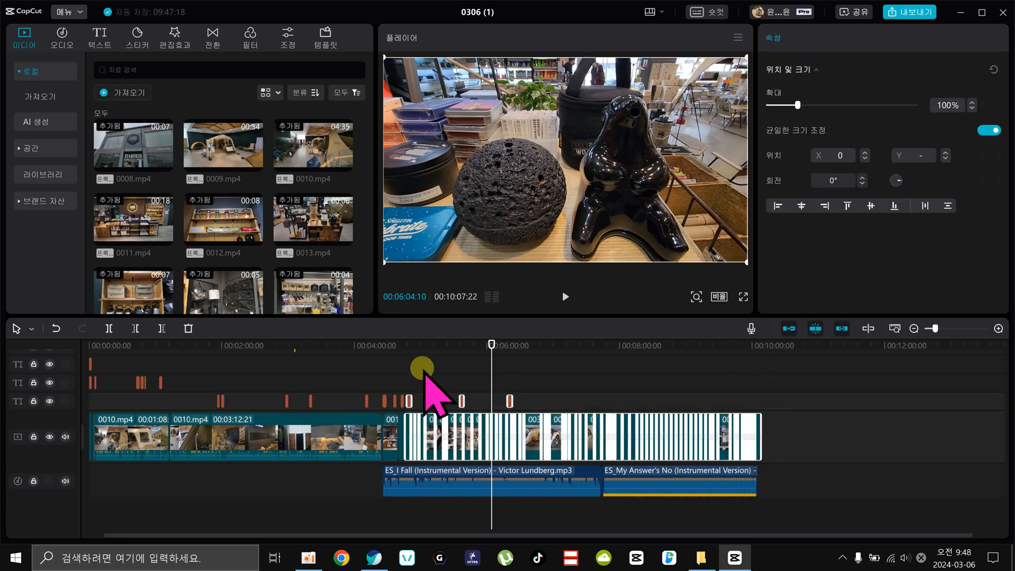
click(420, 342)
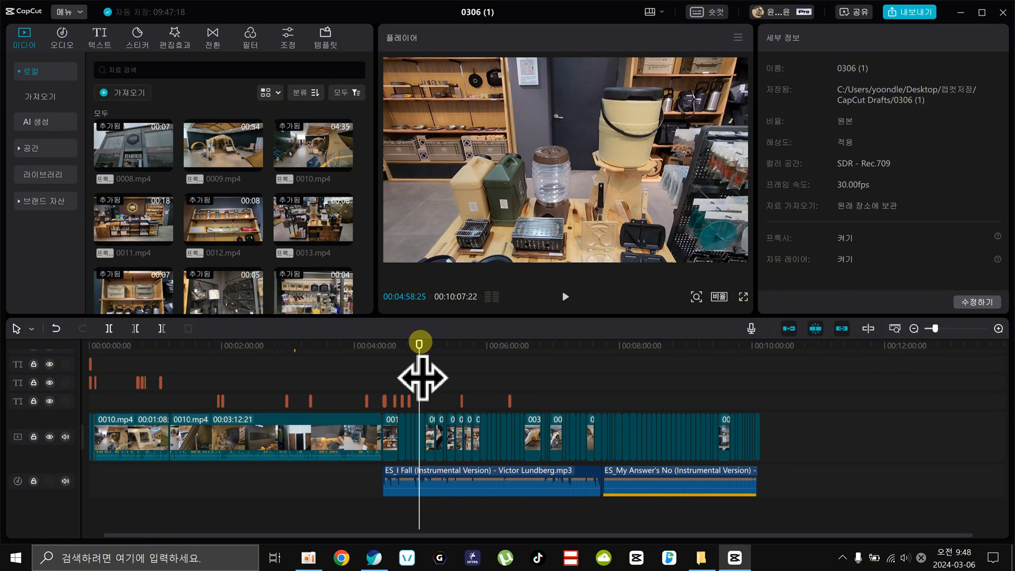
drag(421, 377, 411, 376)
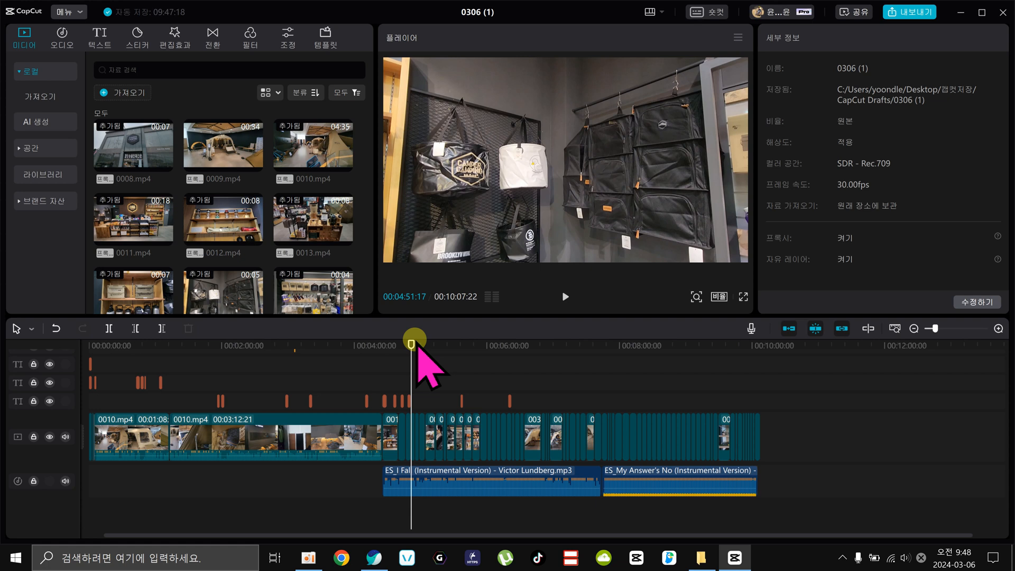
click(447, 482)
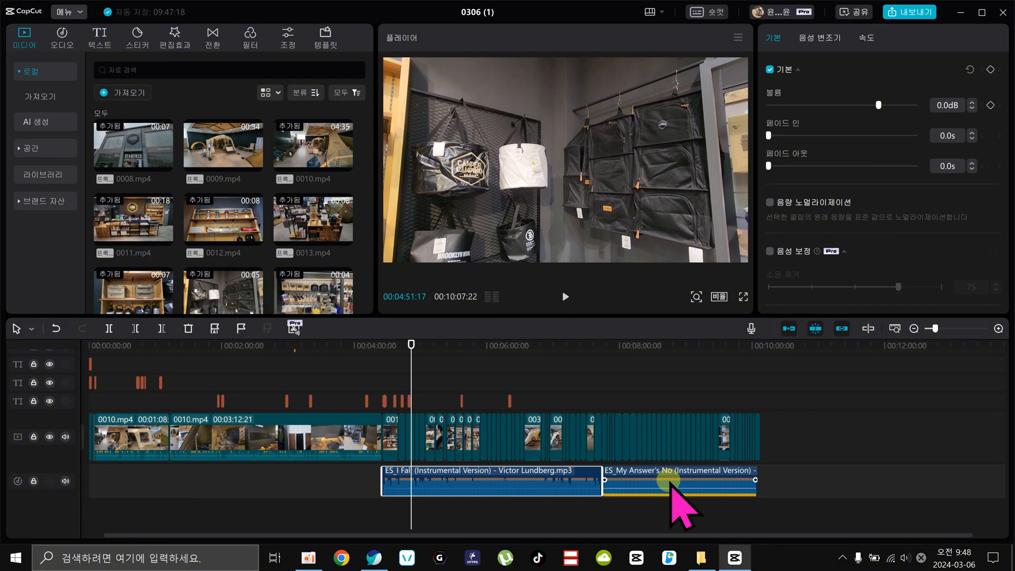
Switch to the web browser and search Naver for "유튜브 음악" in a new tab.
click(373, 557)
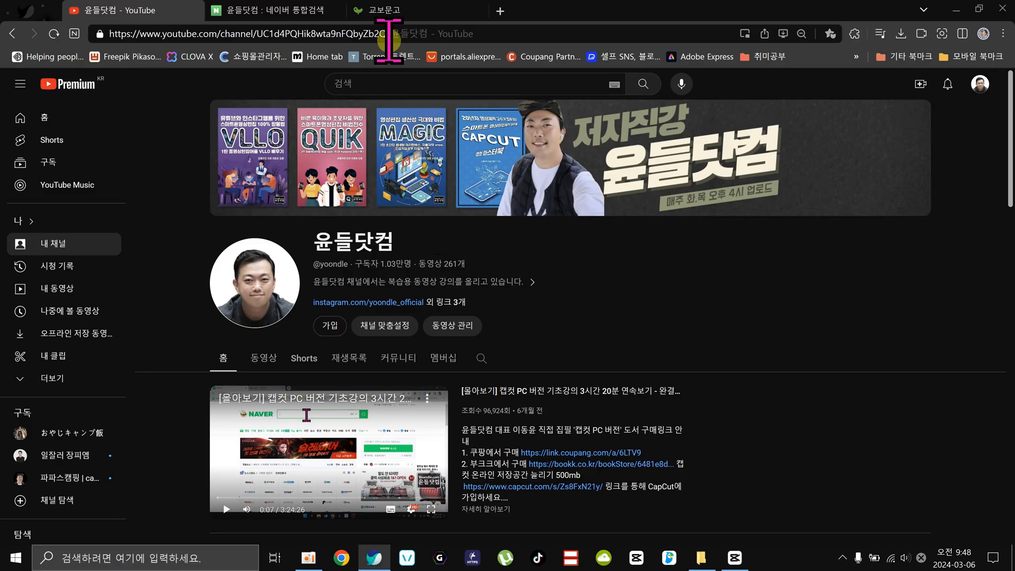
click(500, 11)
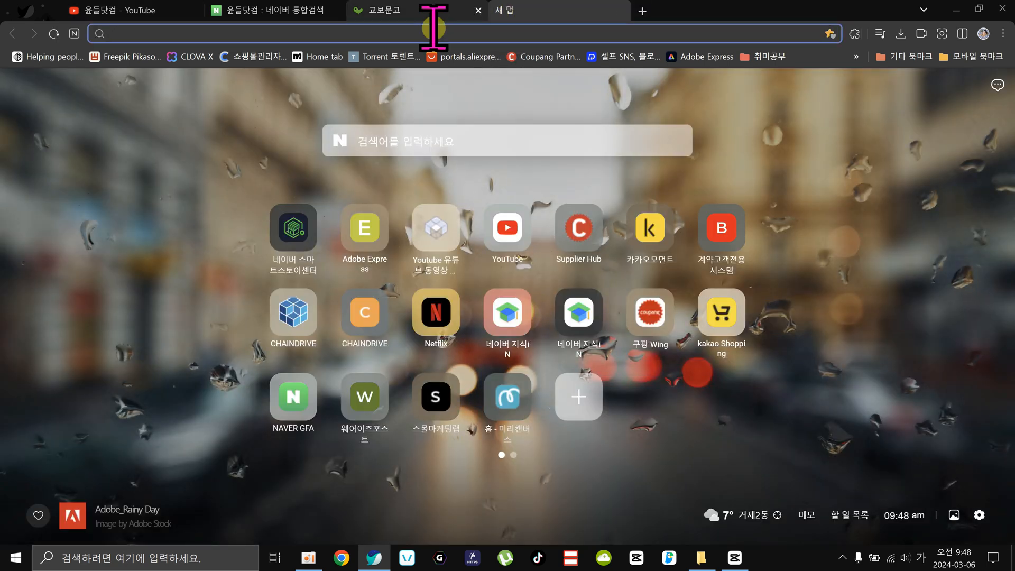
click(374, 147)
text(db)
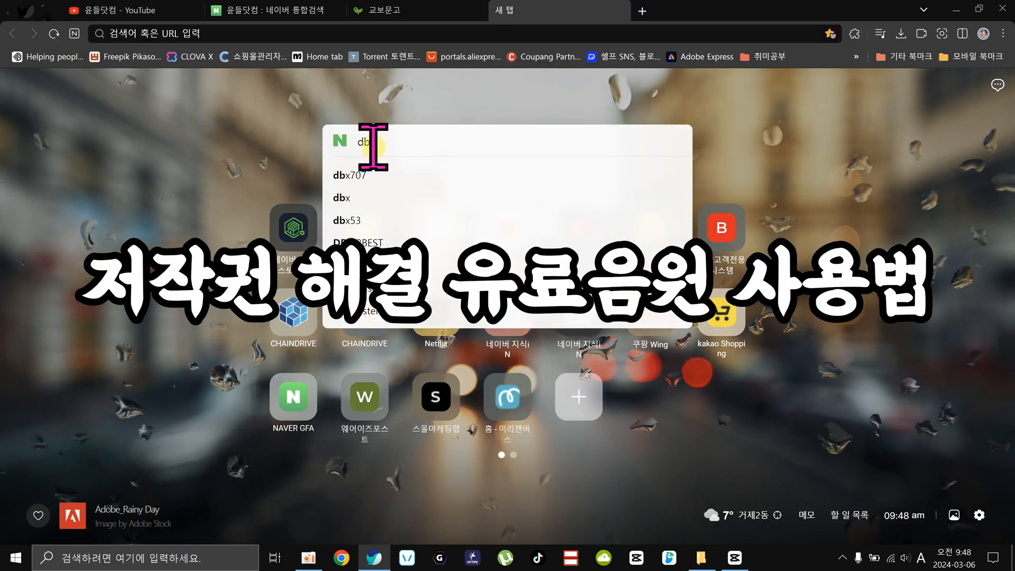
key(BackSpace)
key(BackSpace)
key(Hangul)
text(유튜브)
text( 음악)
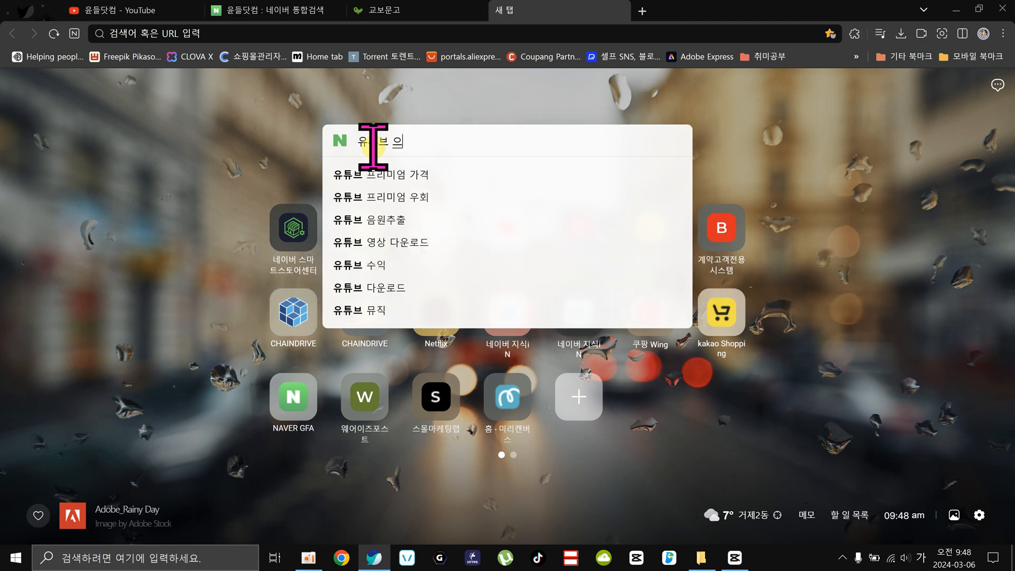
key(Return)
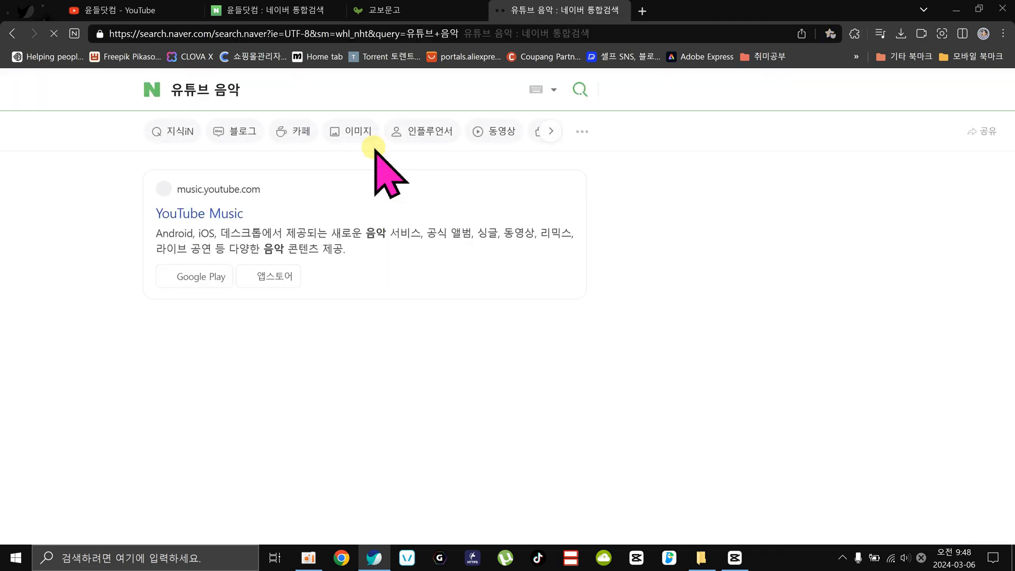
Look through the Naver search results for sites that offer background music for YouTube videos.
scroll(317, 322, down, 3)
scroll(329, 322, up, 2)
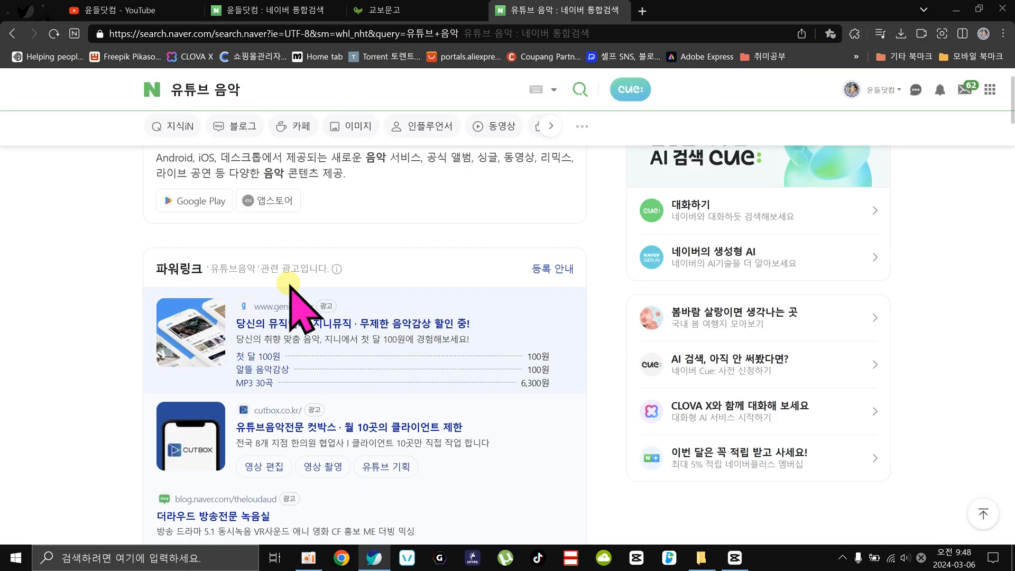
scroll(349, 302, down, 10)
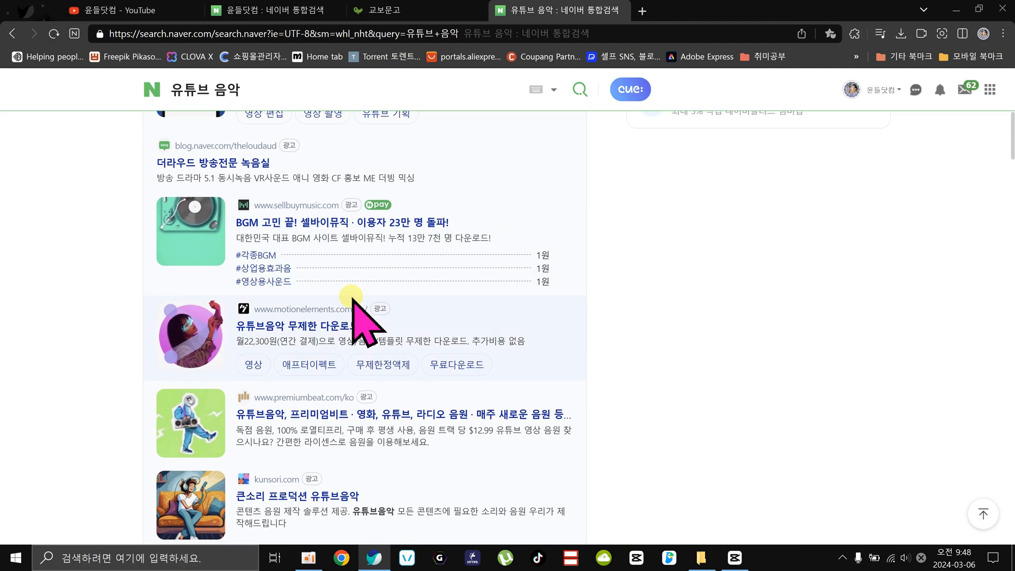
scroll(197, 279, down, 7)
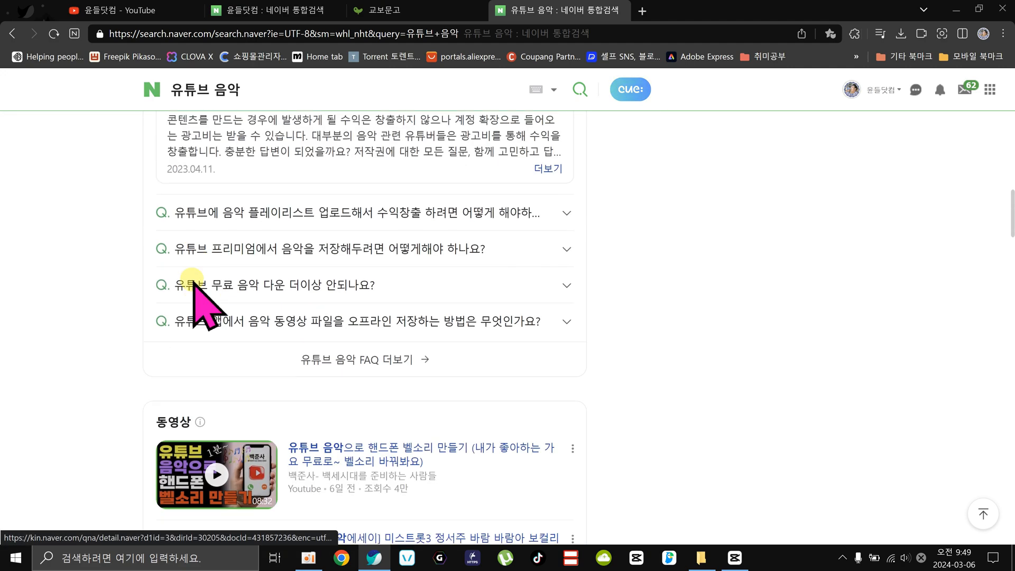
scroll(138, 276, up, 15)
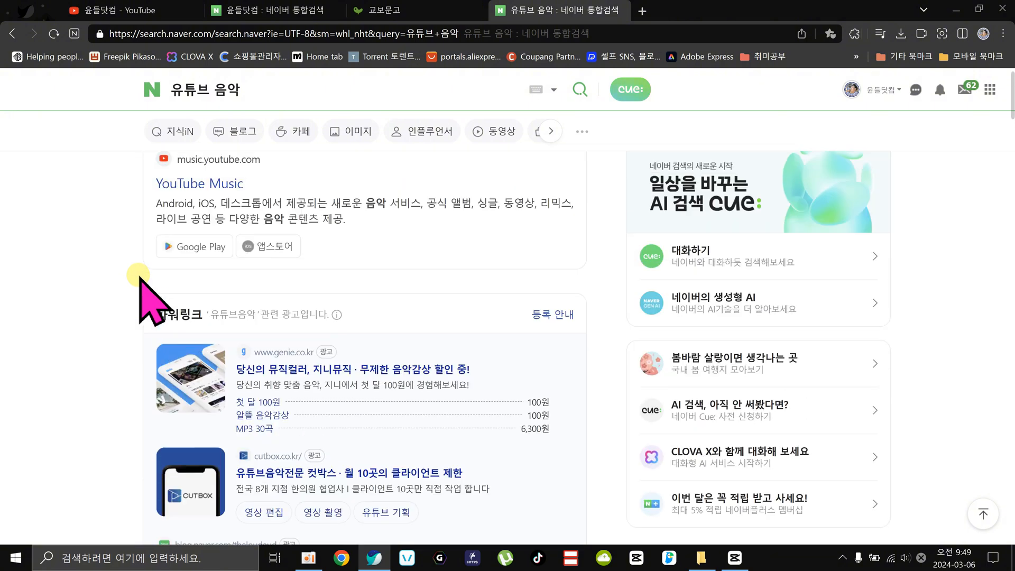
scroll(362, 397, down, 7)
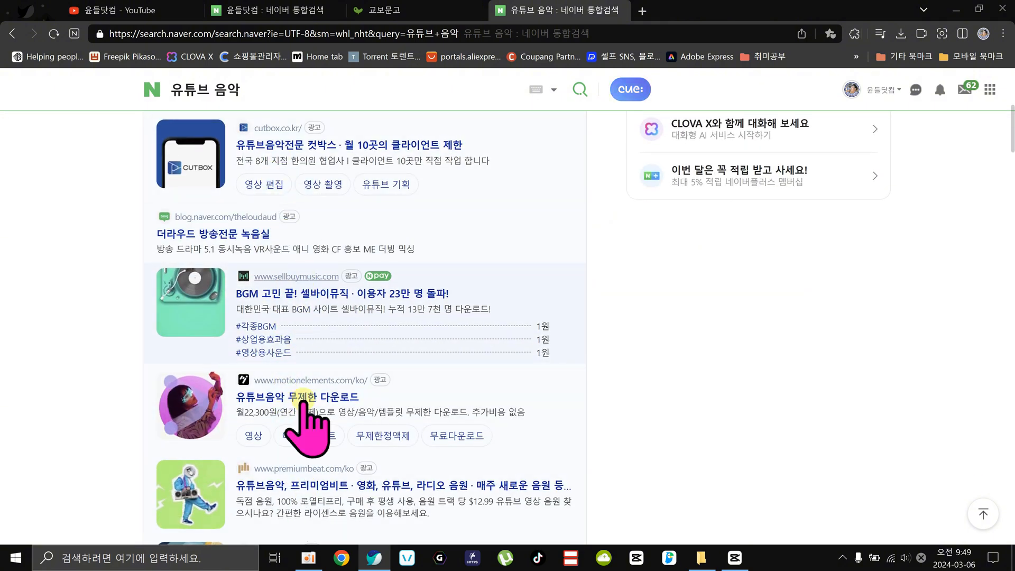
Go to the Epidemic Sound website, epidemicsound.com, in the current browser tab.
click(298, 35)
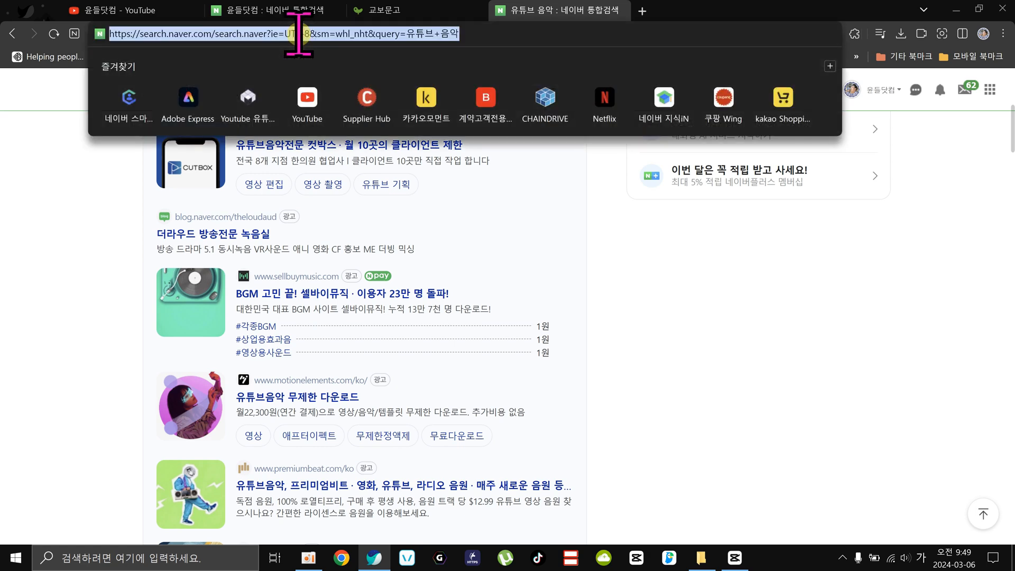
text(edi)
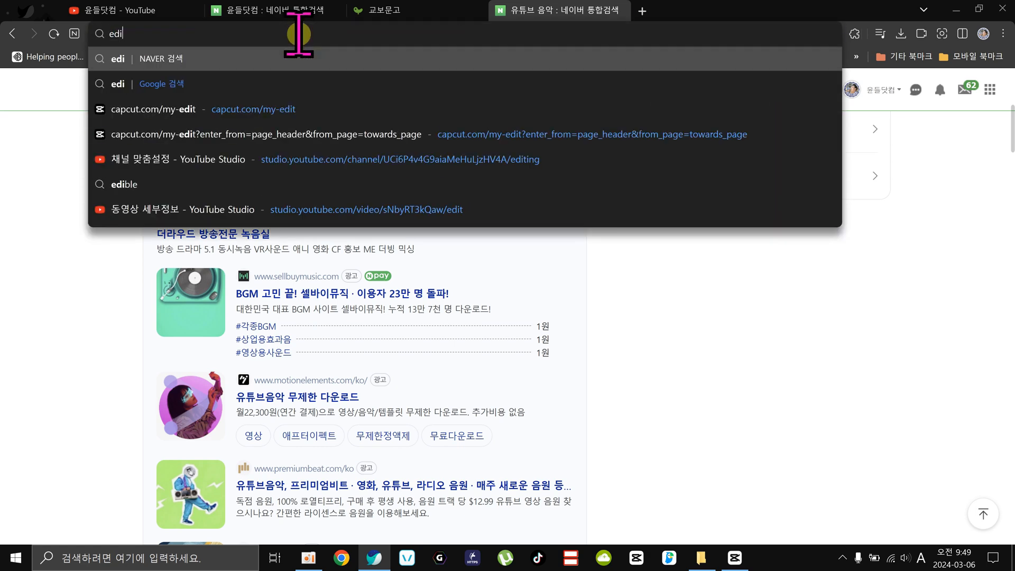
key(BackSpace)
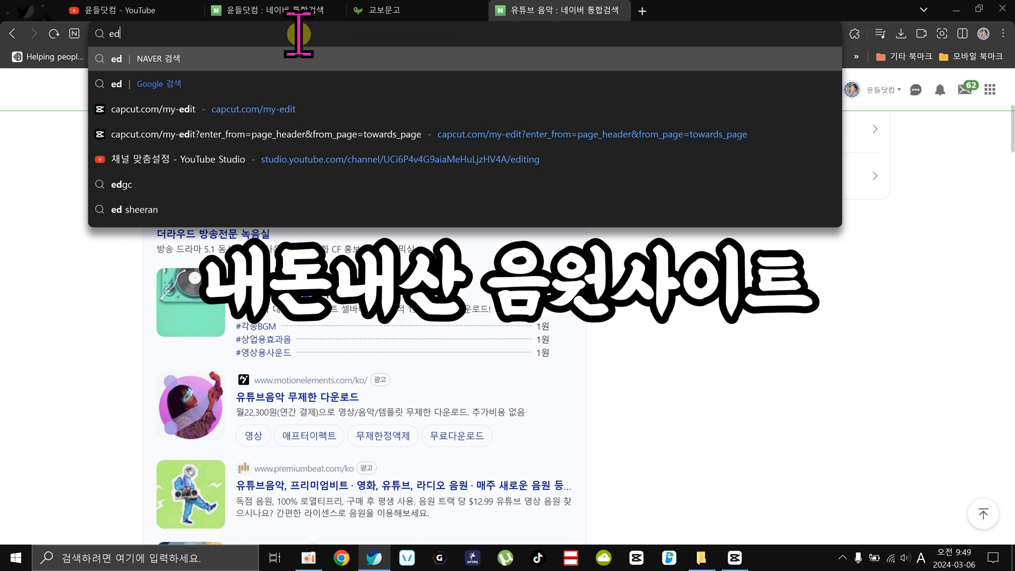
key(BackSpace)
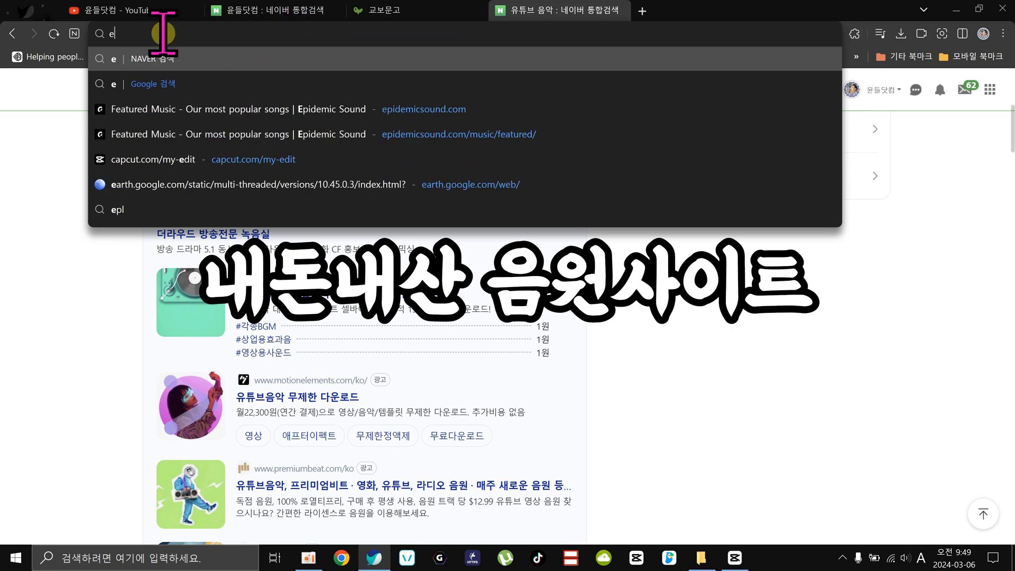
key(BackSpace)
text(e)
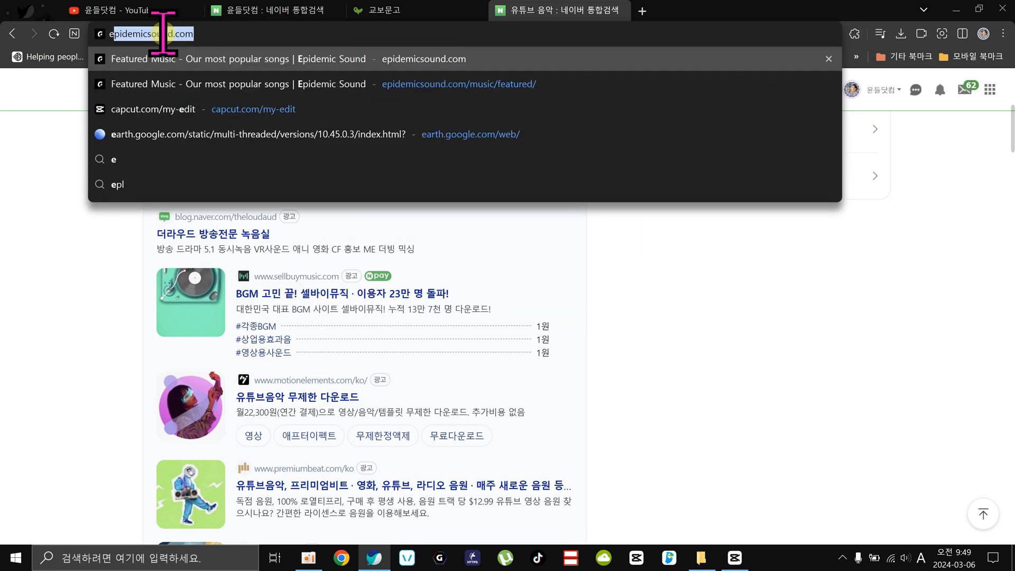
text(p)
key(Return)
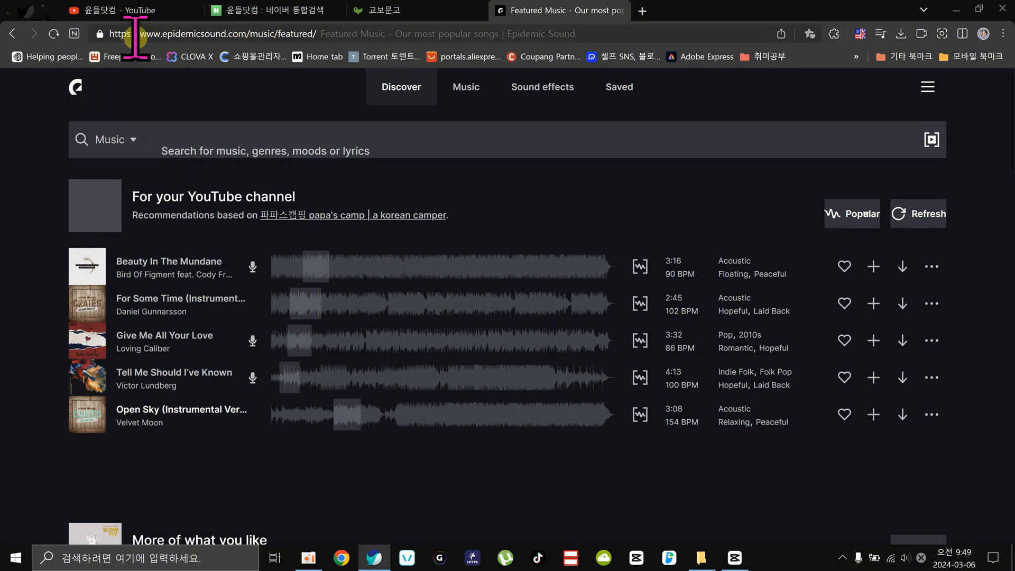
Check the Epidemic Sound web address and open the account's subscription page to view the current plan.
click(168, 35)
click(193, 34)
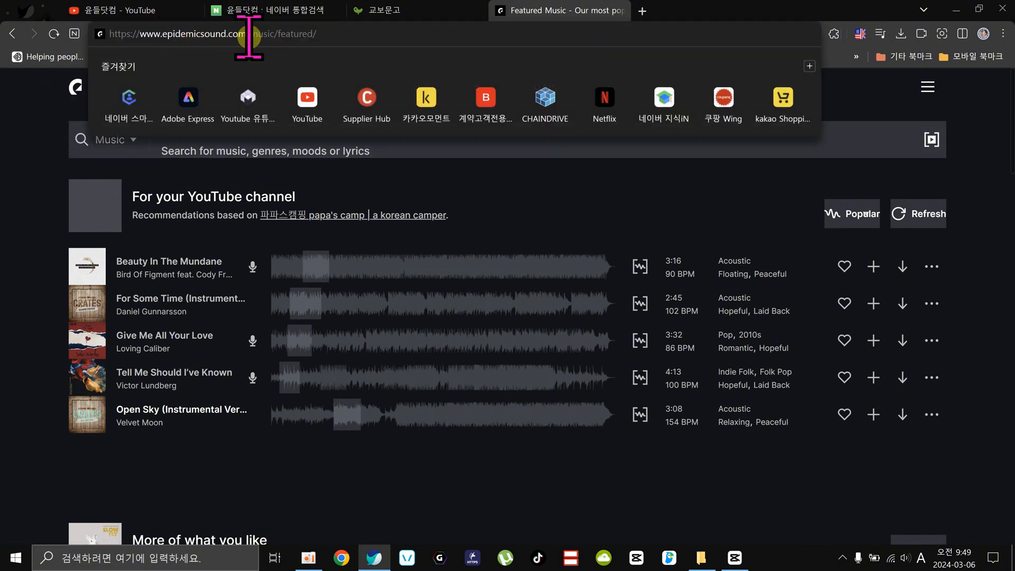
click(74, 168)
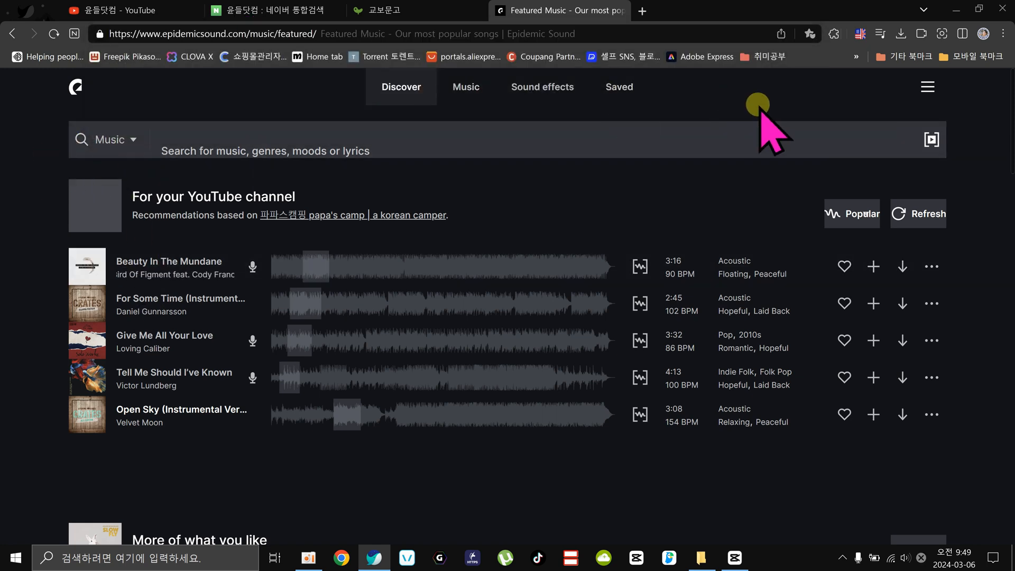
click(933, 84)
click(848, 122)
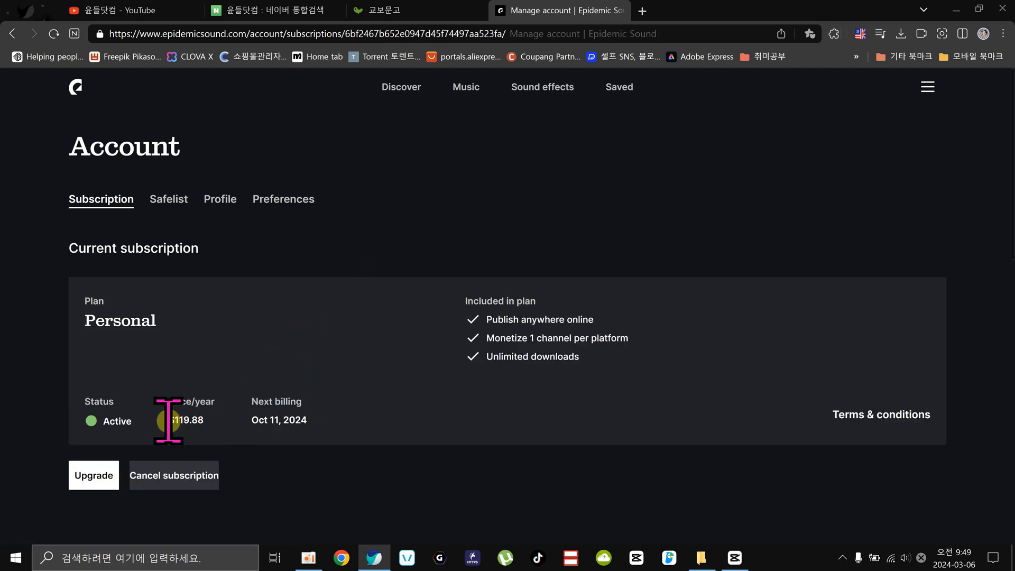
Check the Personal plan's yearly price, return to the Epidemic Sound home page and look at the account menu options.
drag(171, 420, 211, 437)
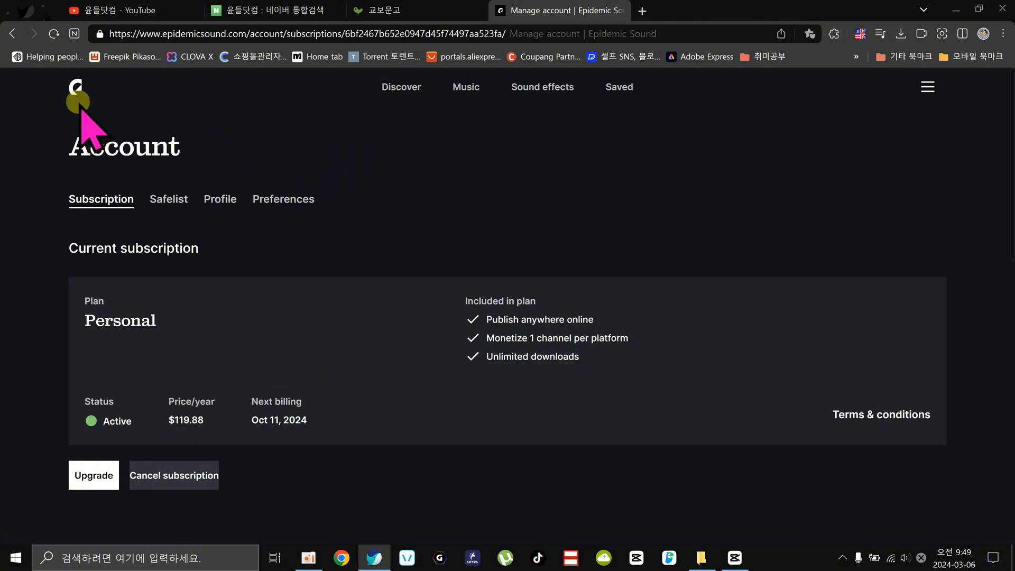
click(78, 101)
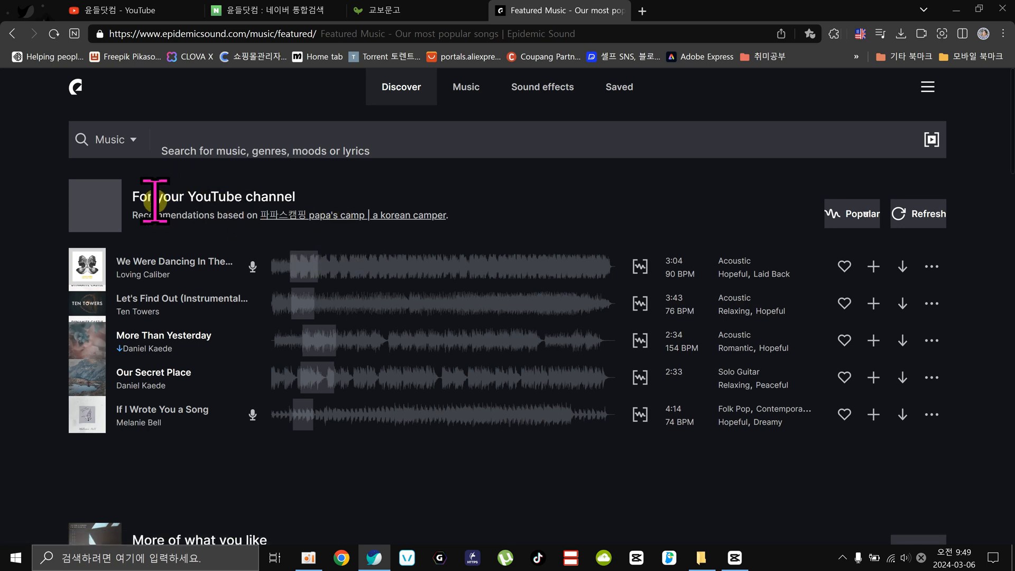
click(937, 86)
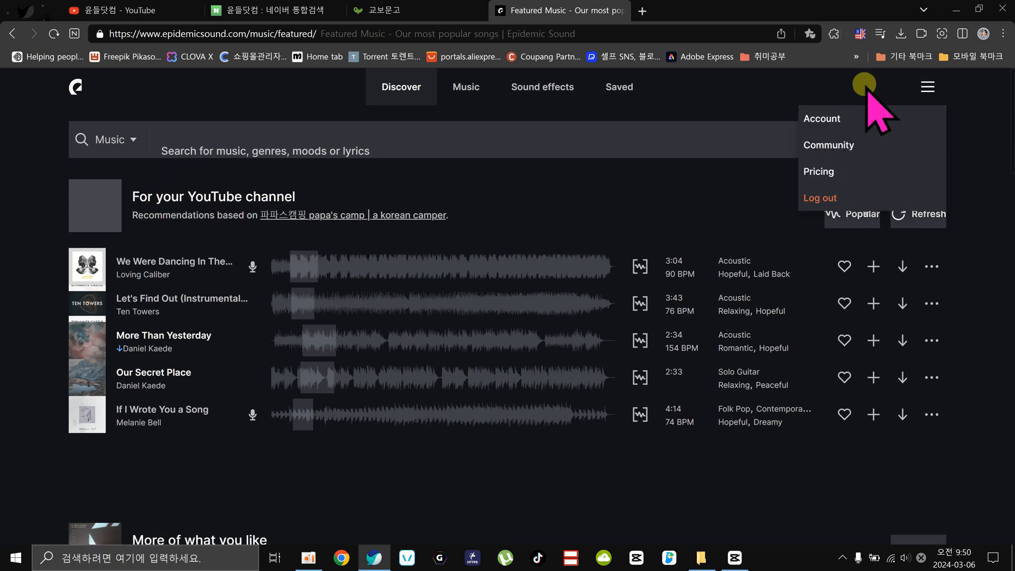
click(442, 233)
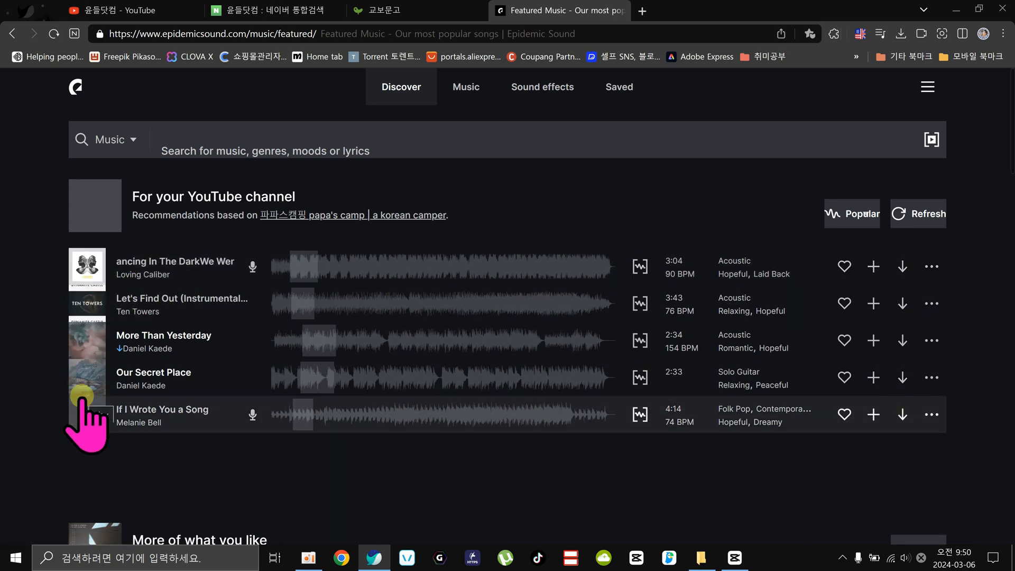
Preview the recommended tracks "Deep and Abiding" and "Summer Love", playing from further into each track, and pause playback.
click(336, 211)
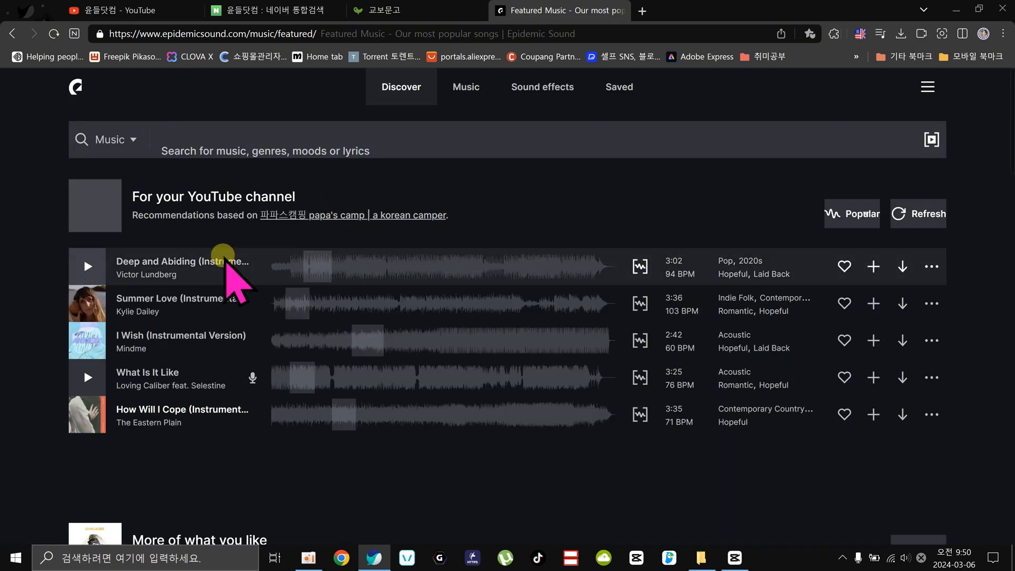
click(89, 267)
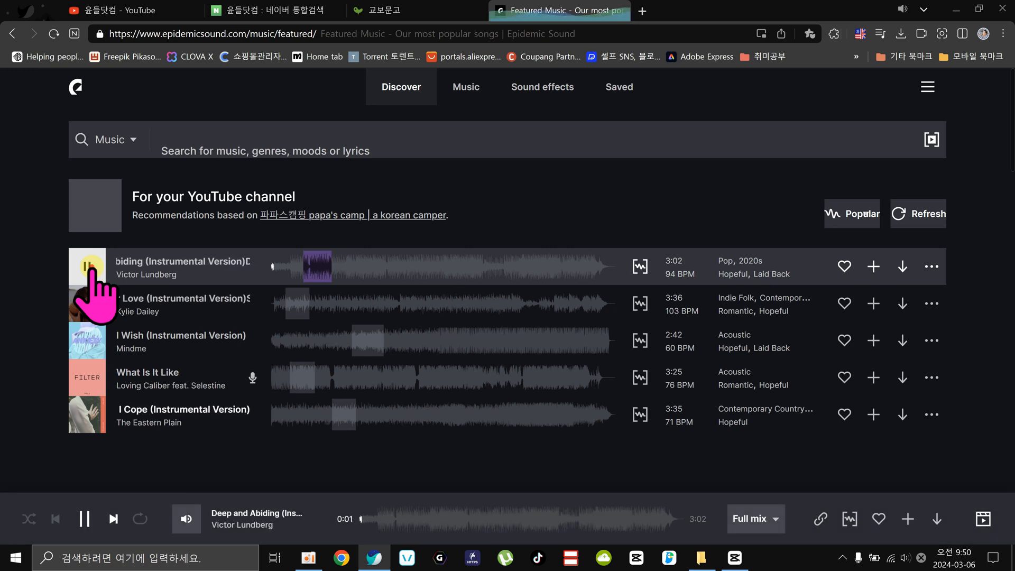
click(307, 266)
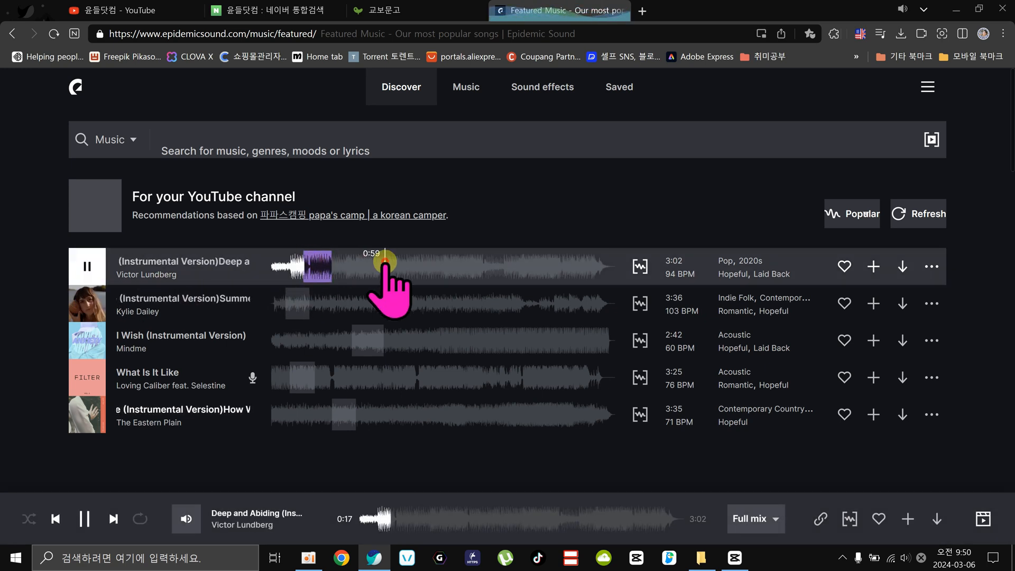
click(314, 300)
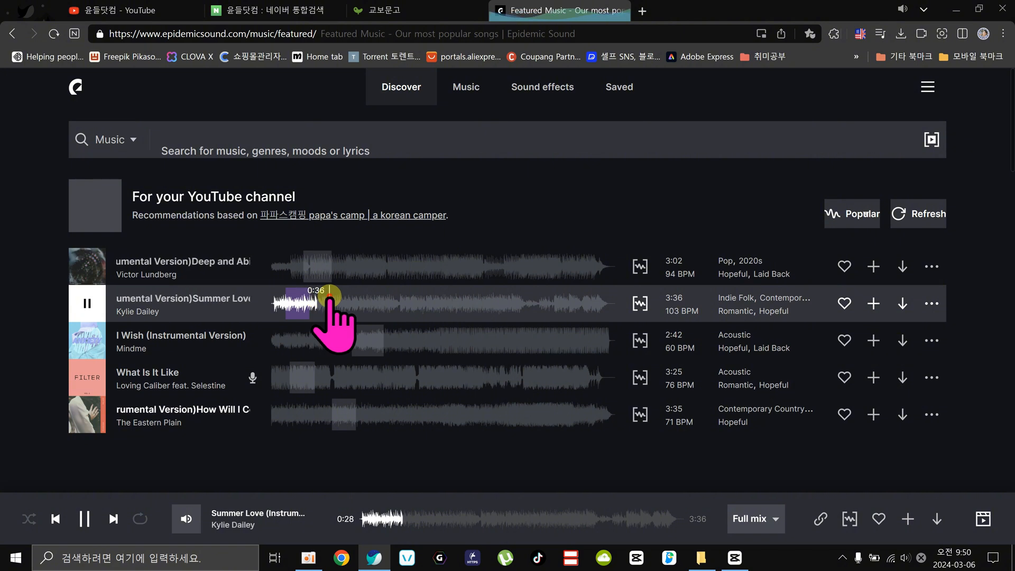
click(85, 296)
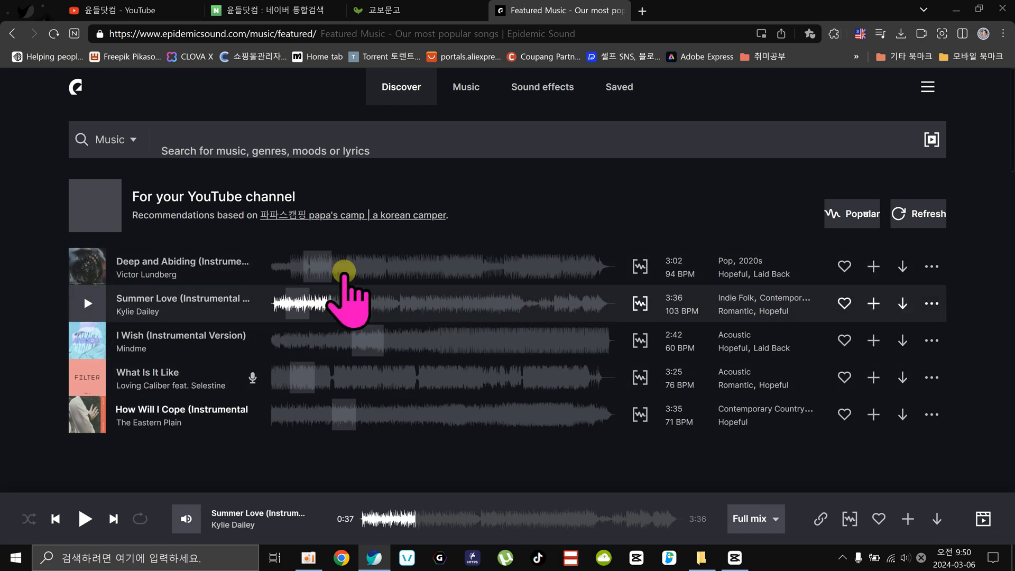
Look through the recommended tracks, the search suggestions and the music genre overview, and return to the Discover page.
scroll(378, 345, down, 1)
scroll(378, 345, down, 5)
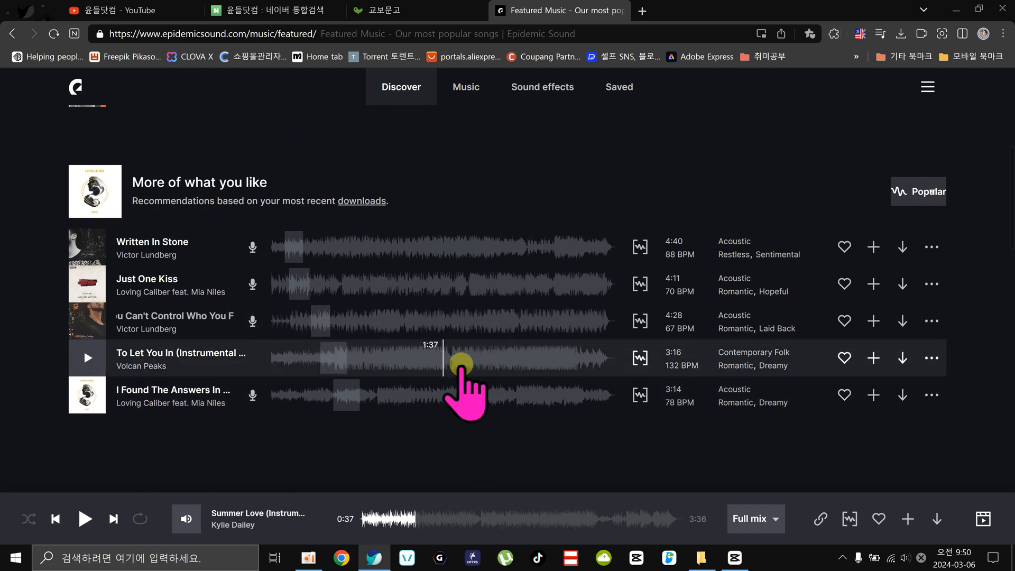
scroll(461, 363, up, 6)
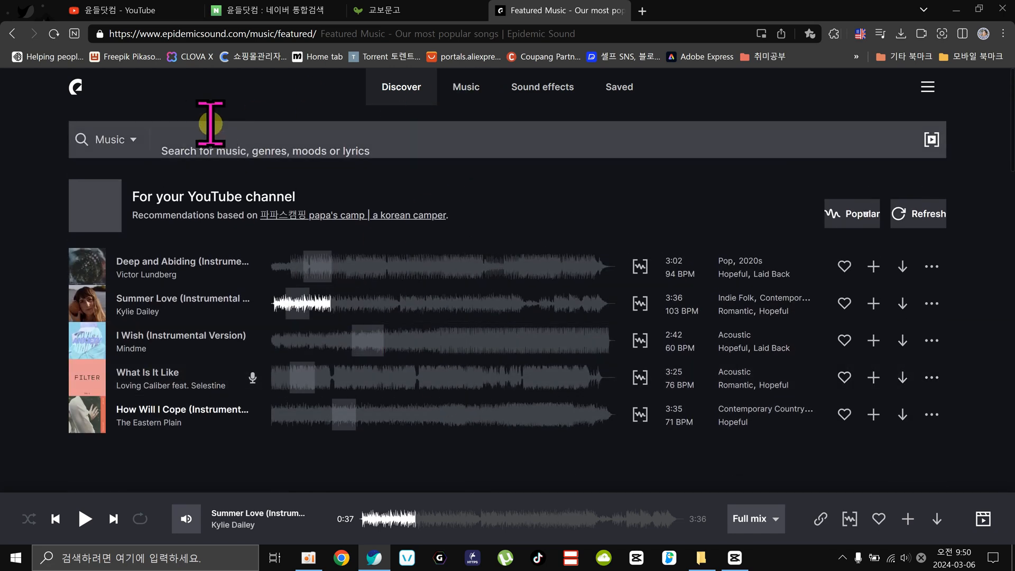
click(184, 135)
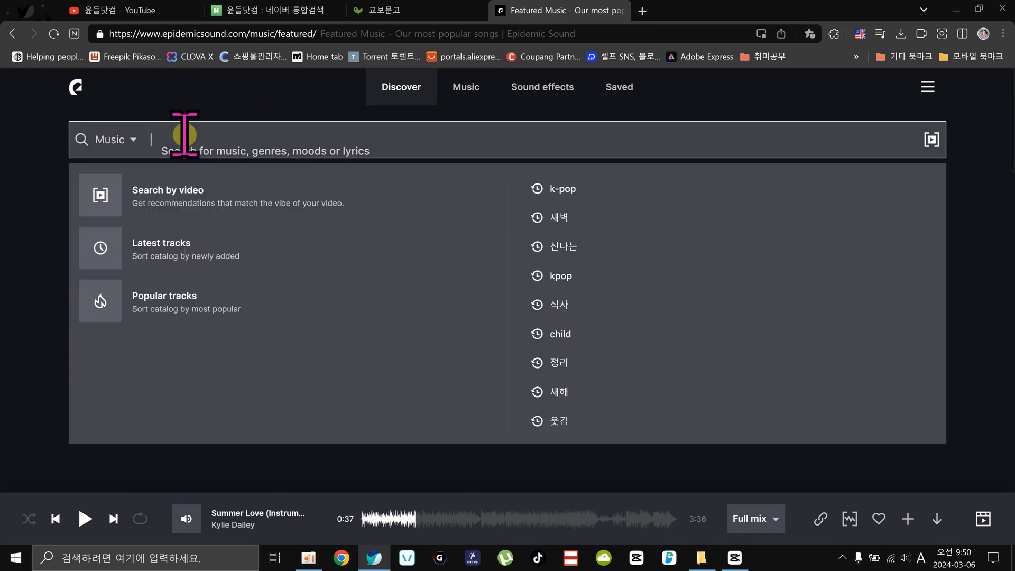
click(466, 89)
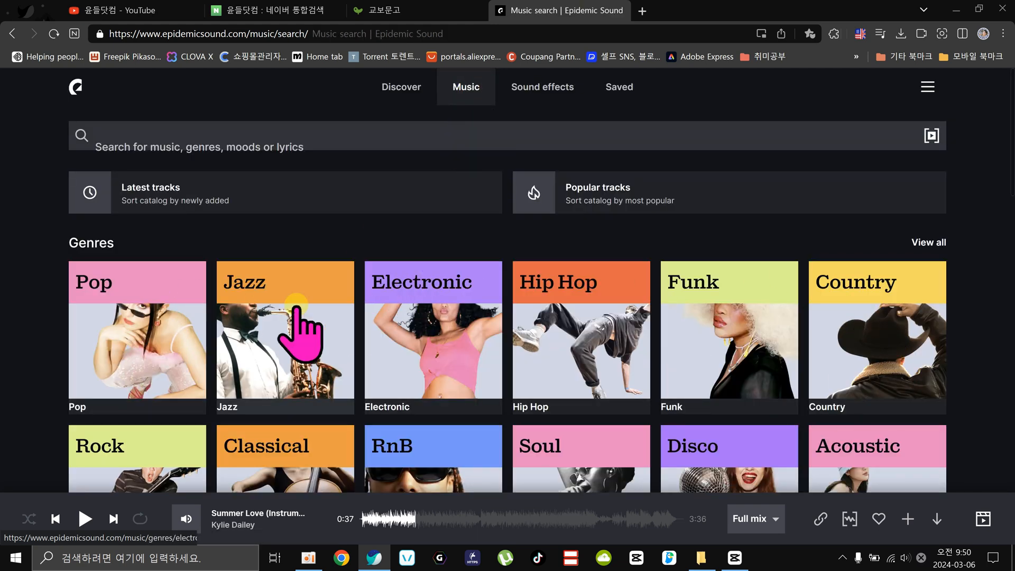
click(392, 90)
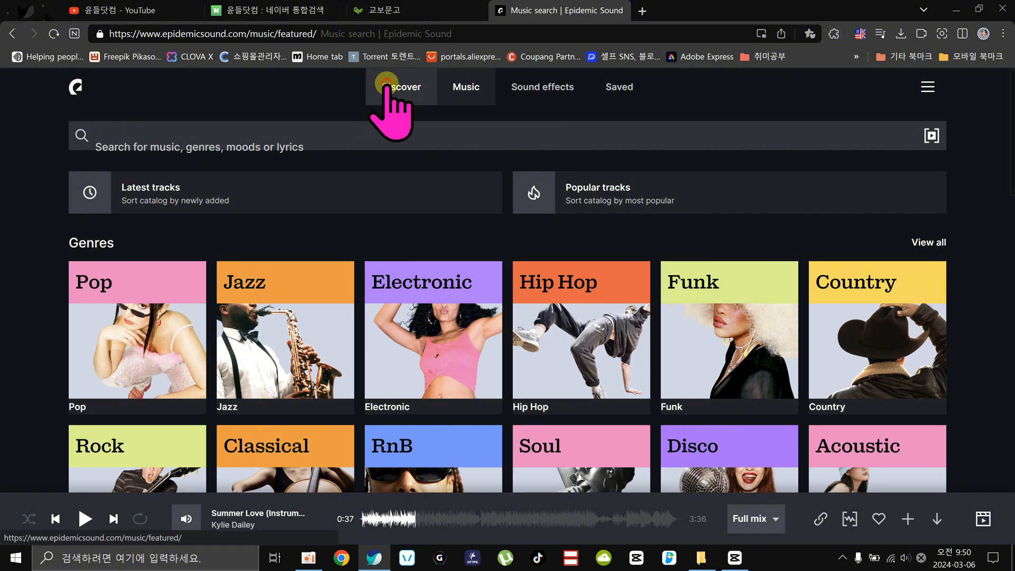
Look at the Search by video option and its video upload dialog, and close it without choosing a file.
click(188, 140)
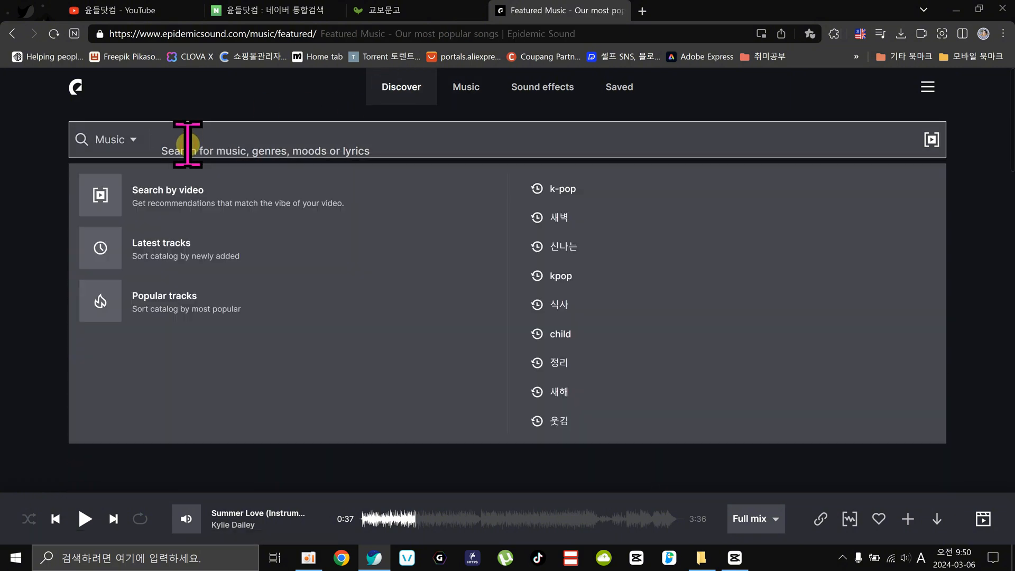
click(133, 193)
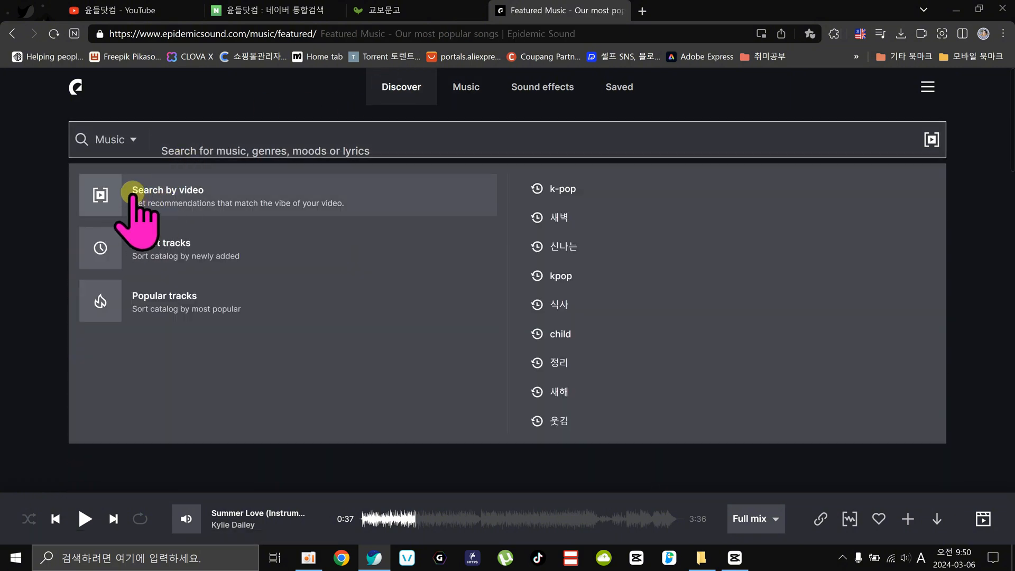
click(243, 202)
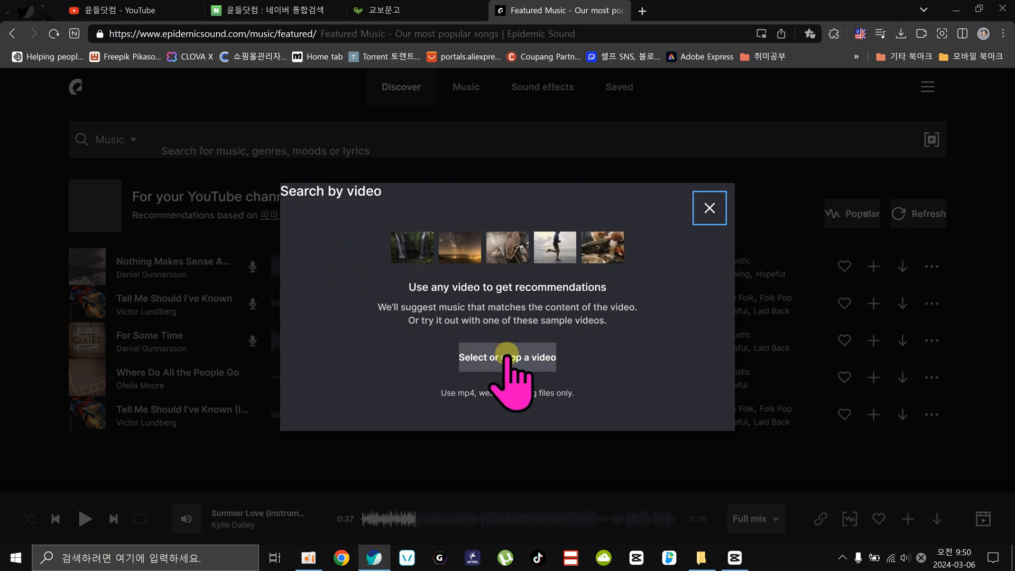
click(708, 206)
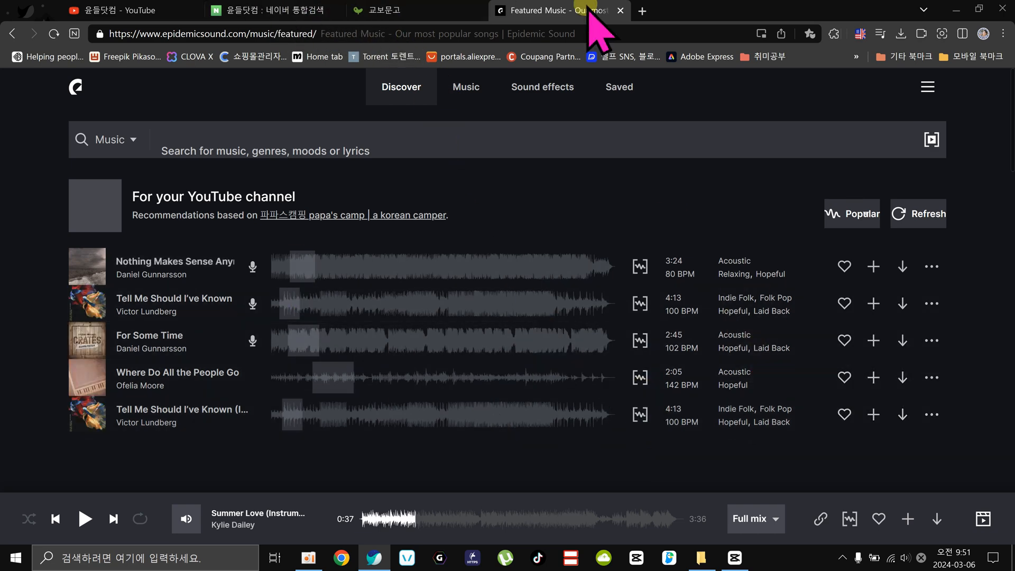
Open a new browser tab, return to the YouTube channel page and open YouTube Studio for the signed-in account.
click(642, 9)
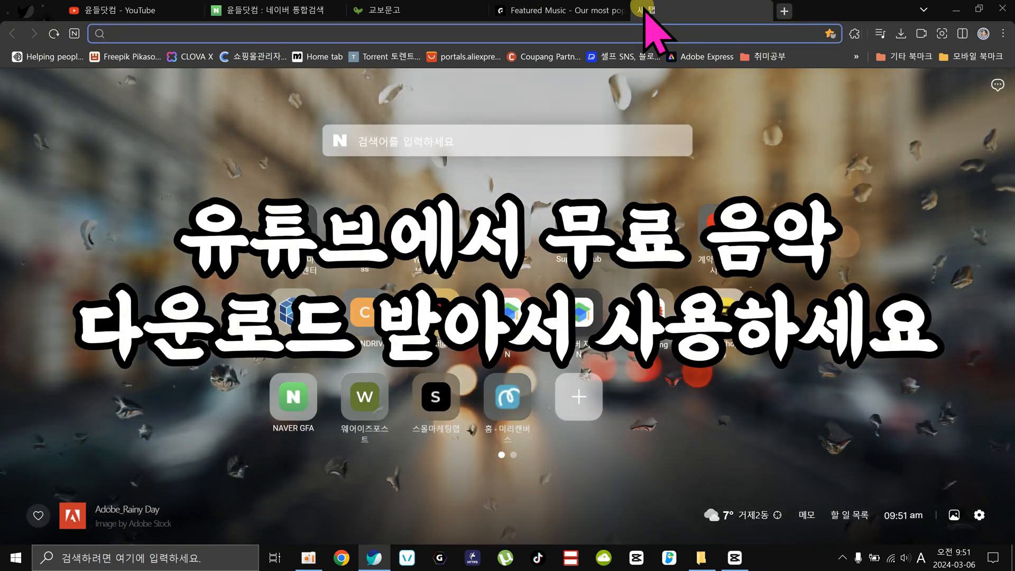
click(103, 11)
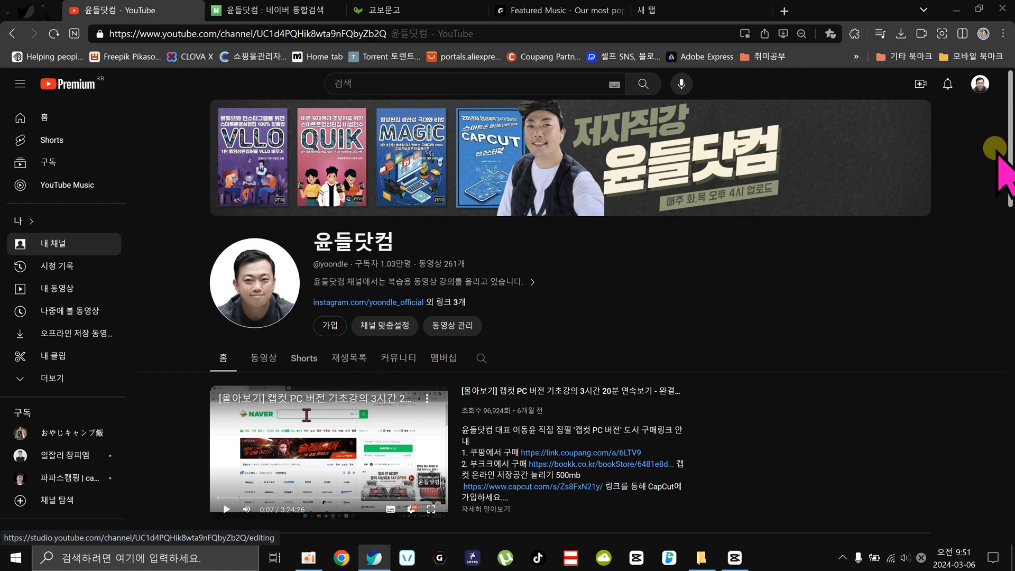
click(980, 85)
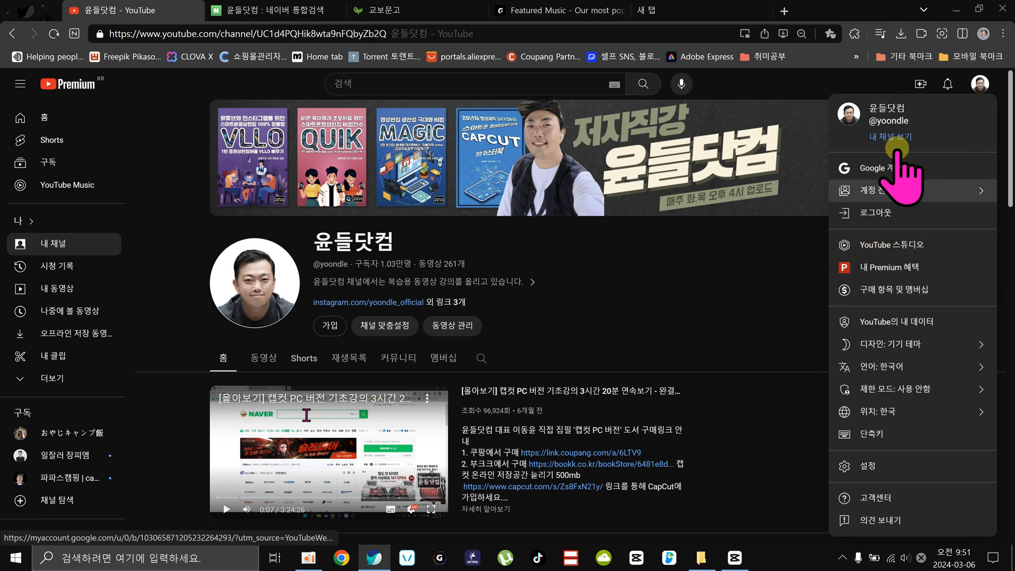
click(899, 246)
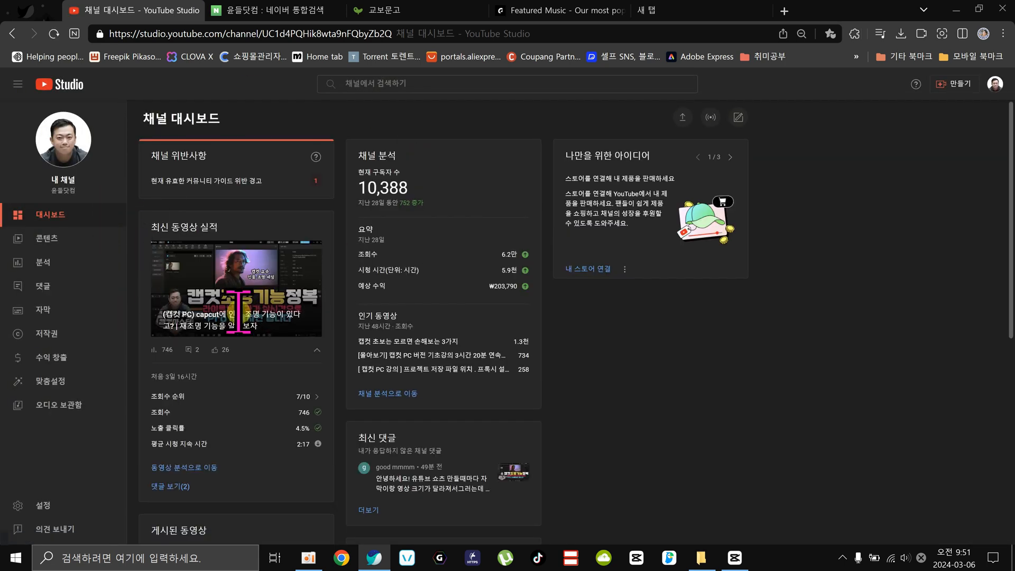
Look over the channel dashboard and account options, and open the YouTube Studio audio library (오디오 보관함).
scroll(840, 158, down, 4)
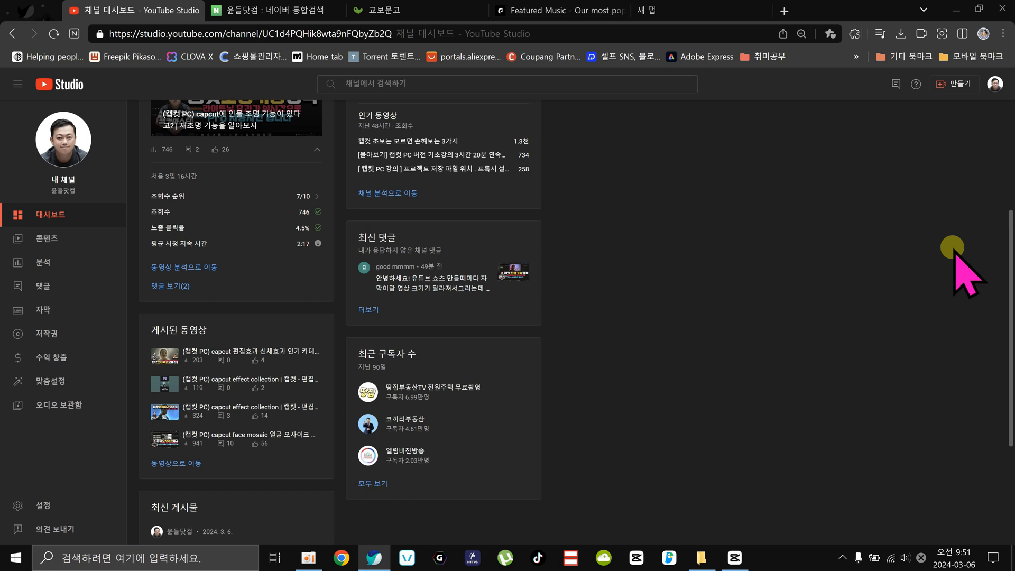
click(994, 84)
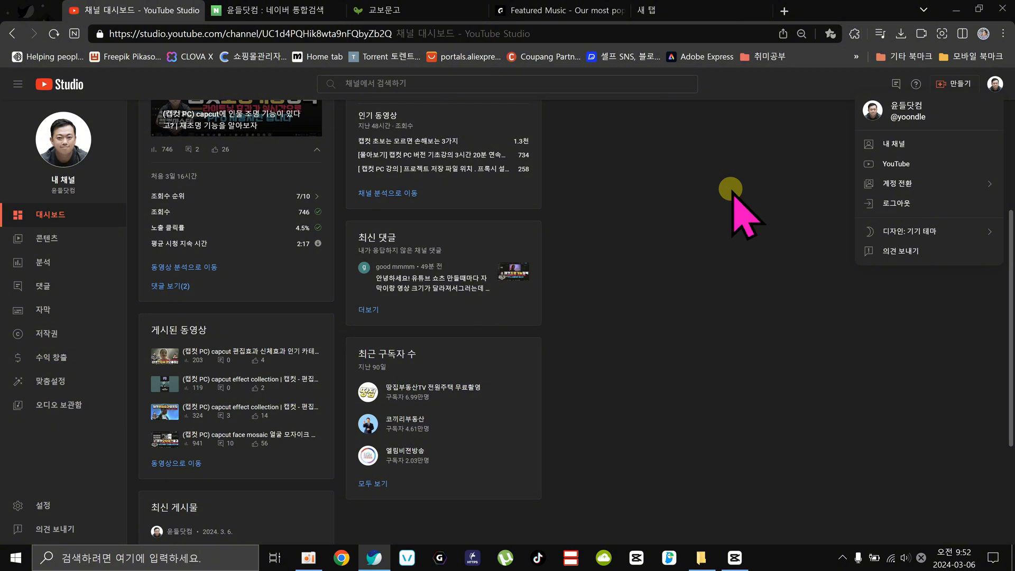
click(645, 384)
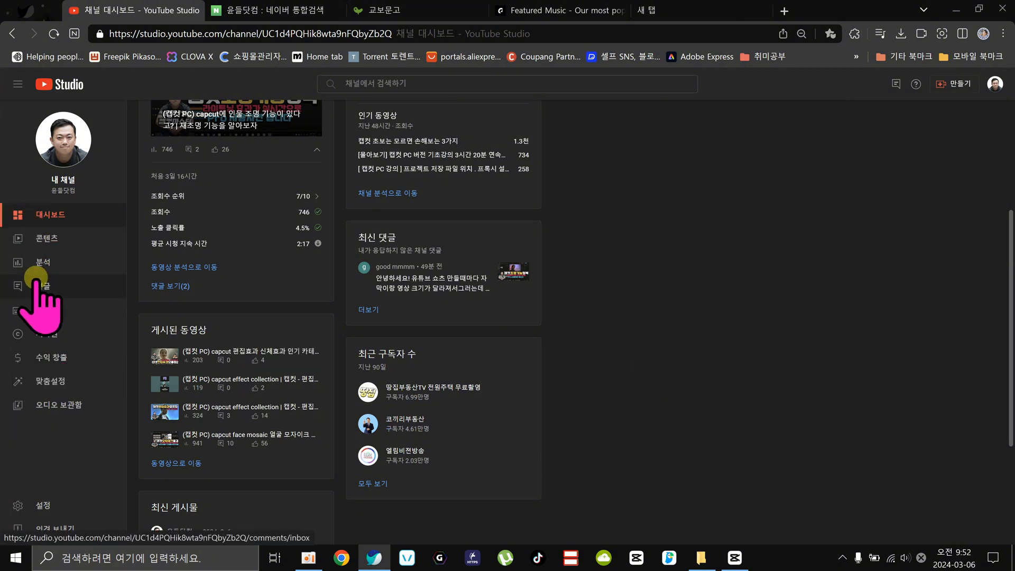
click(33, 405)
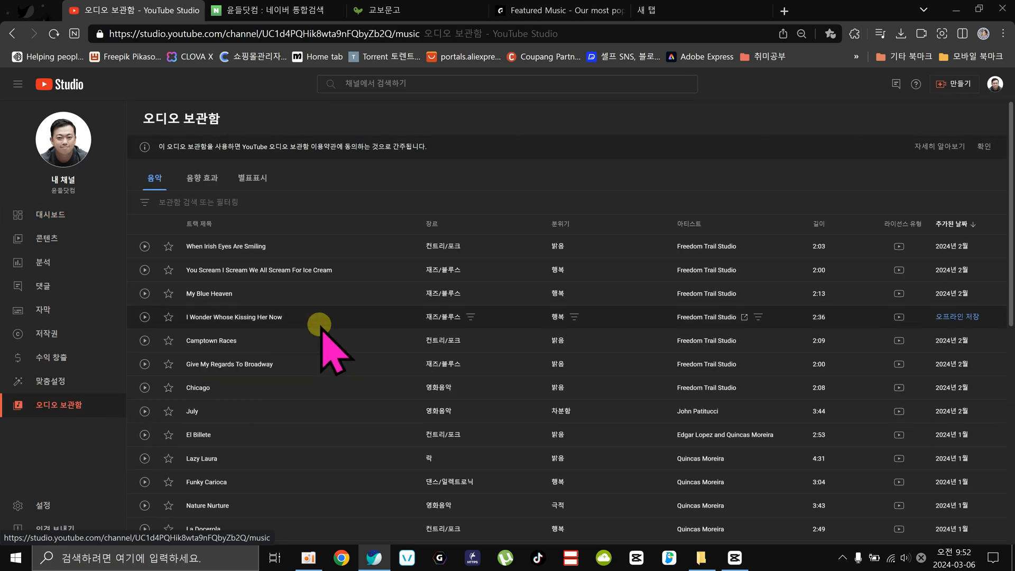
Look at the audio library's sound effects (음향 효과) and starred (별표표시) sections, and return to the music (음악) list.
click(191, 177)
click(146, 175)
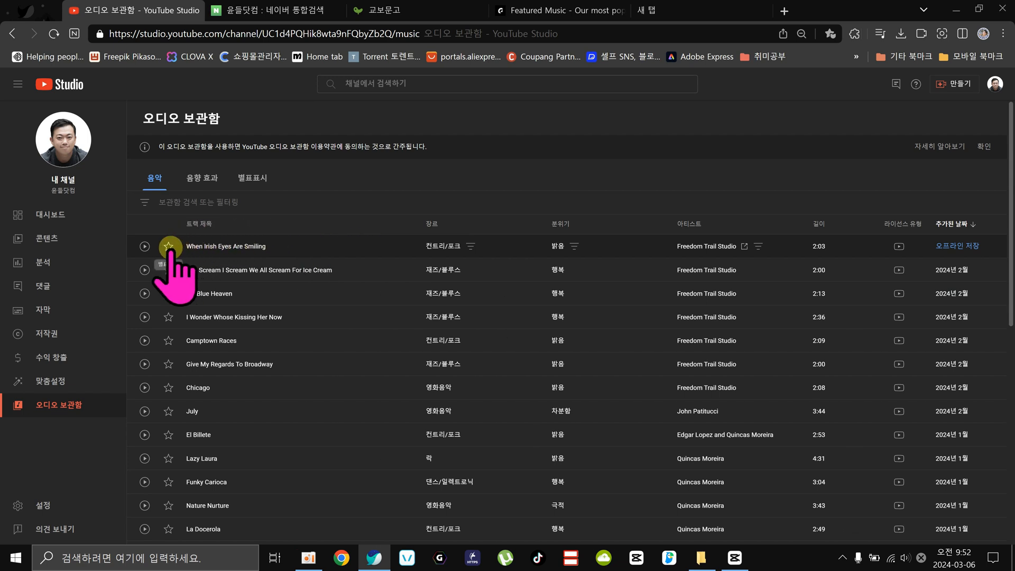
click(252, 177)
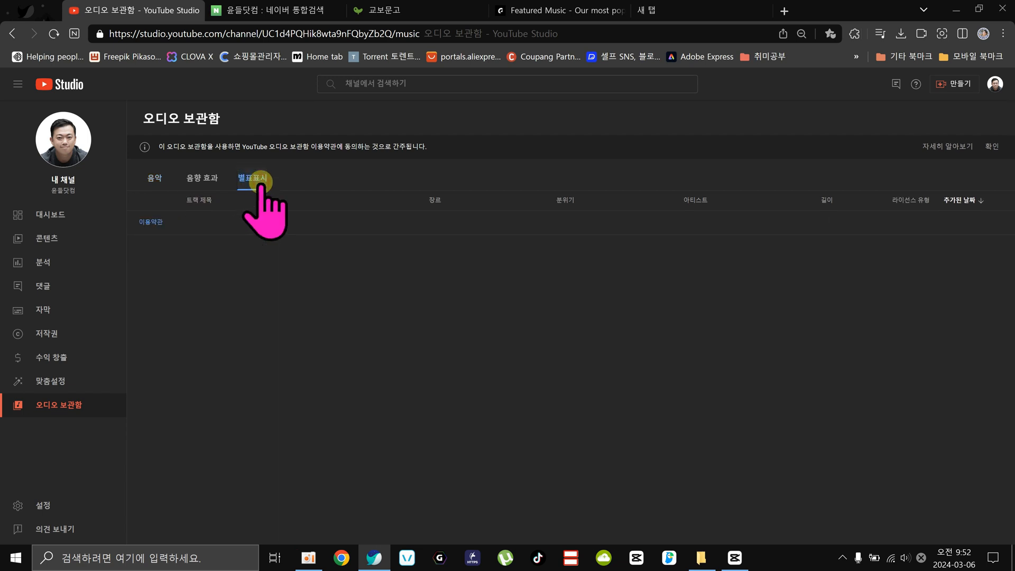
click(150, 182)
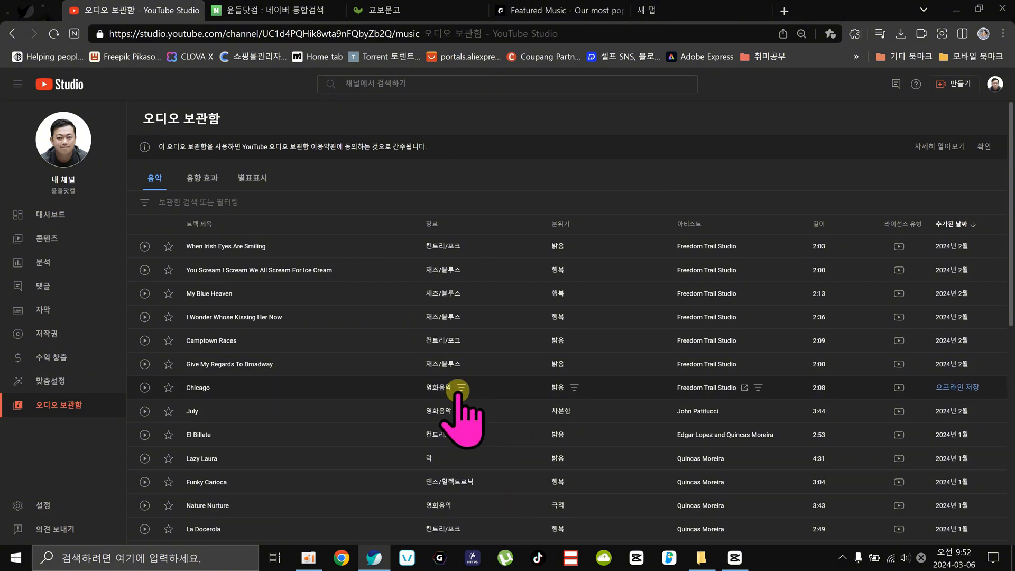
Filter the audio library's music list by the genre 재즈/블루스.
scroll(415, 381, down, 3)
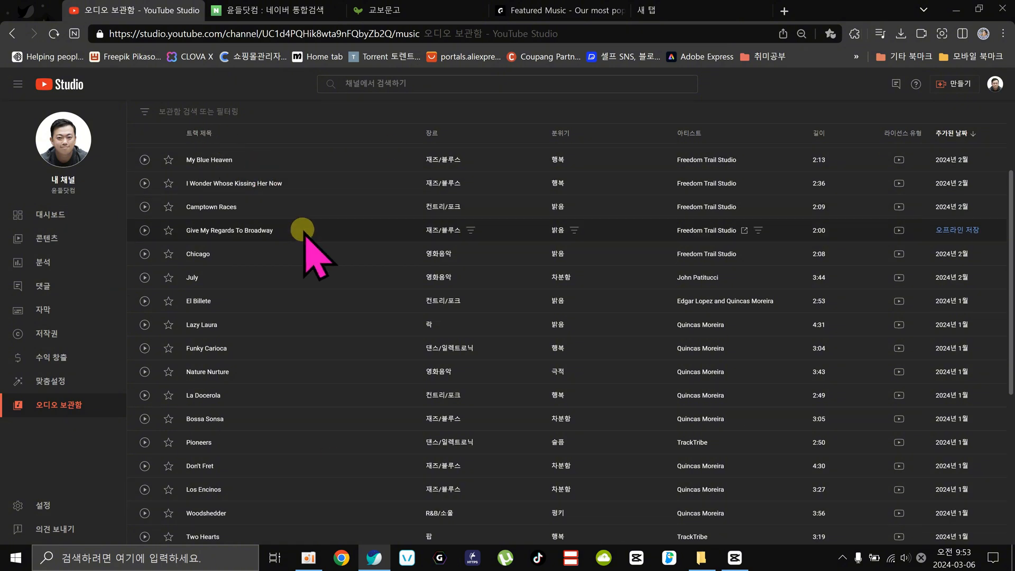
scroll(317, 237, up, 3)
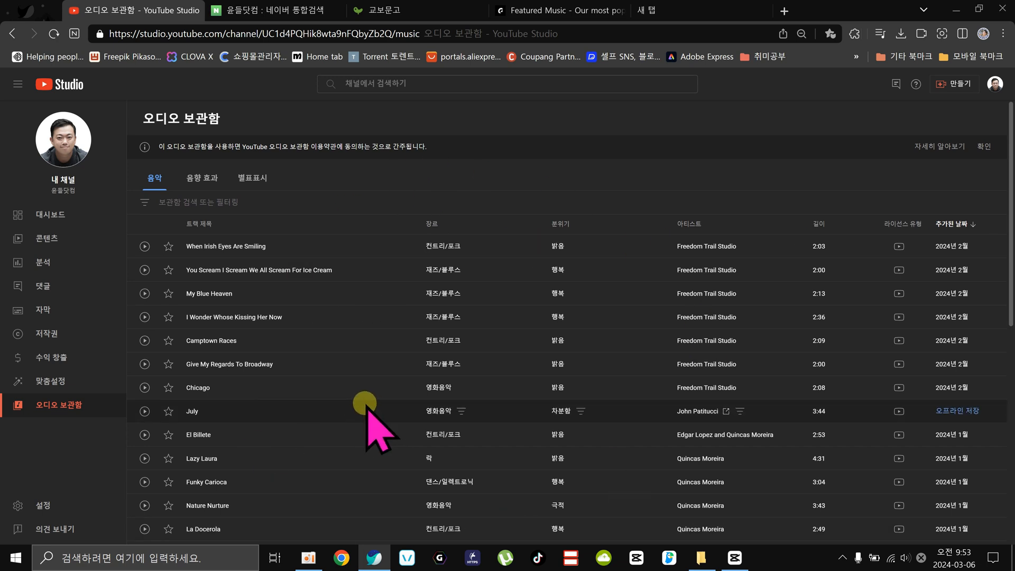
click(220, 201)
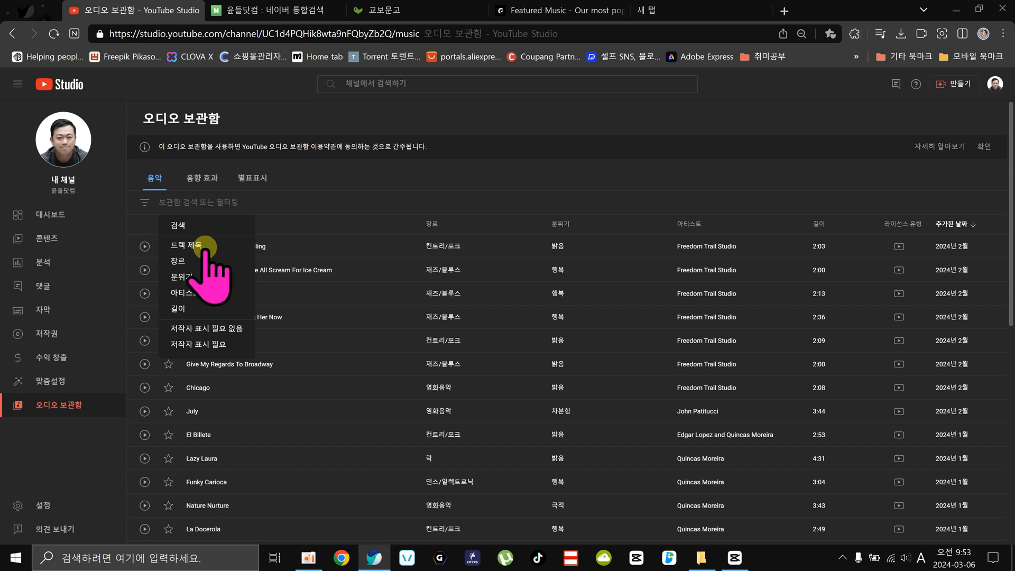
click(180, 261)
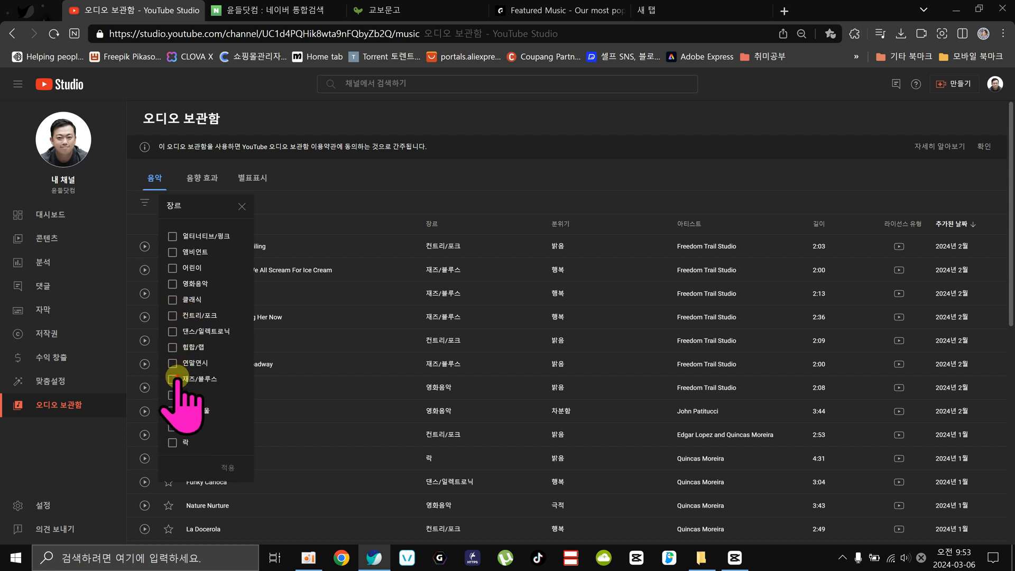
click(228, 468)
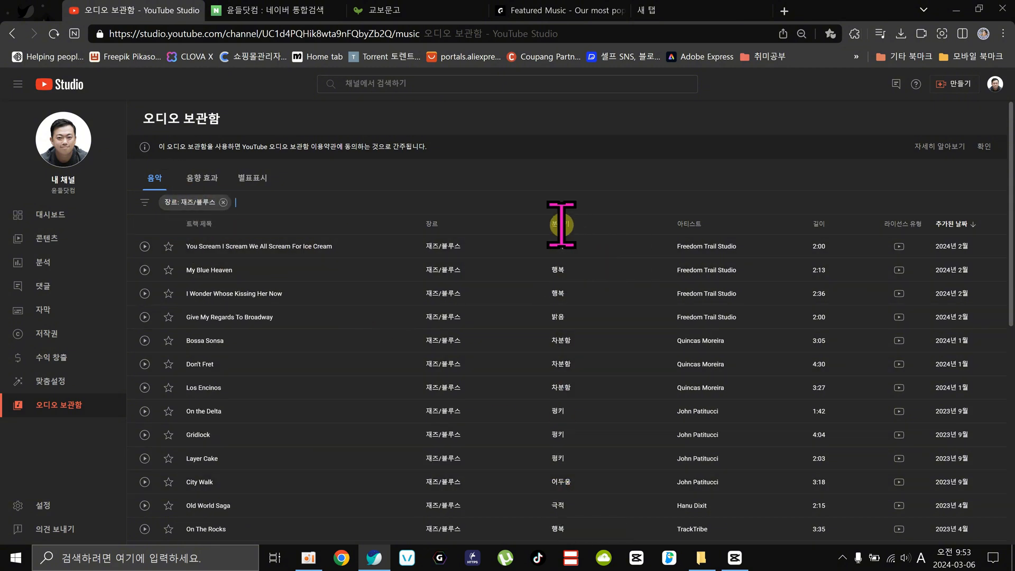
Add a mood (분위기) filter for 행복 and 영감 to the audio library's music list.
click(272, 202)
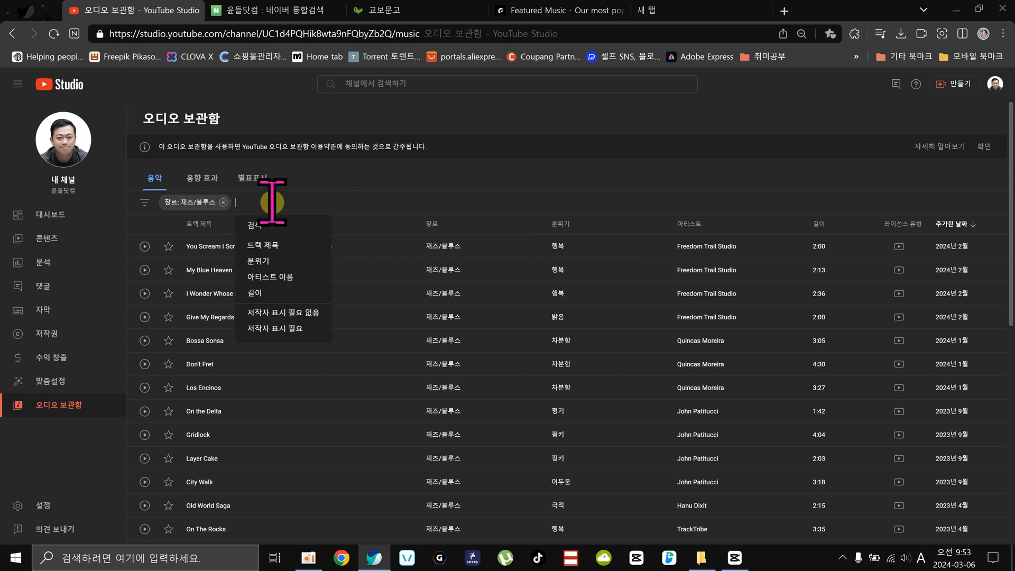
click(263, 259)
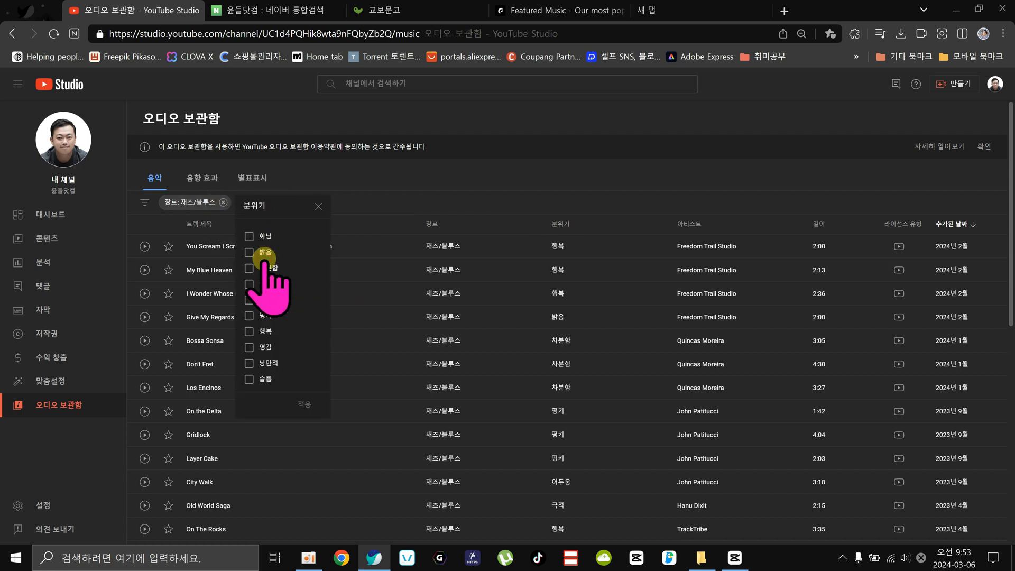
click(249, 331)
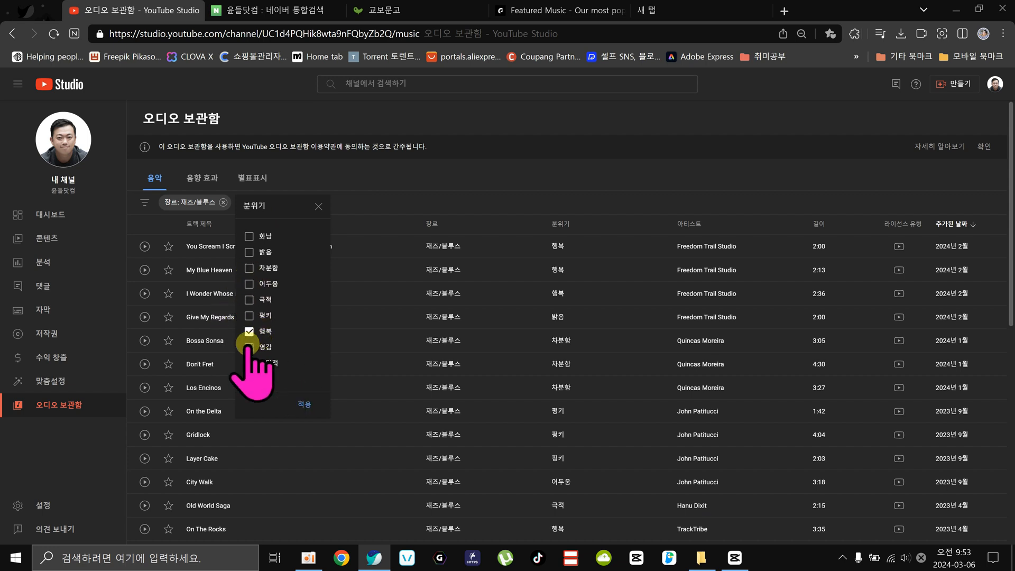
click(249, 347)
click(297, 402)
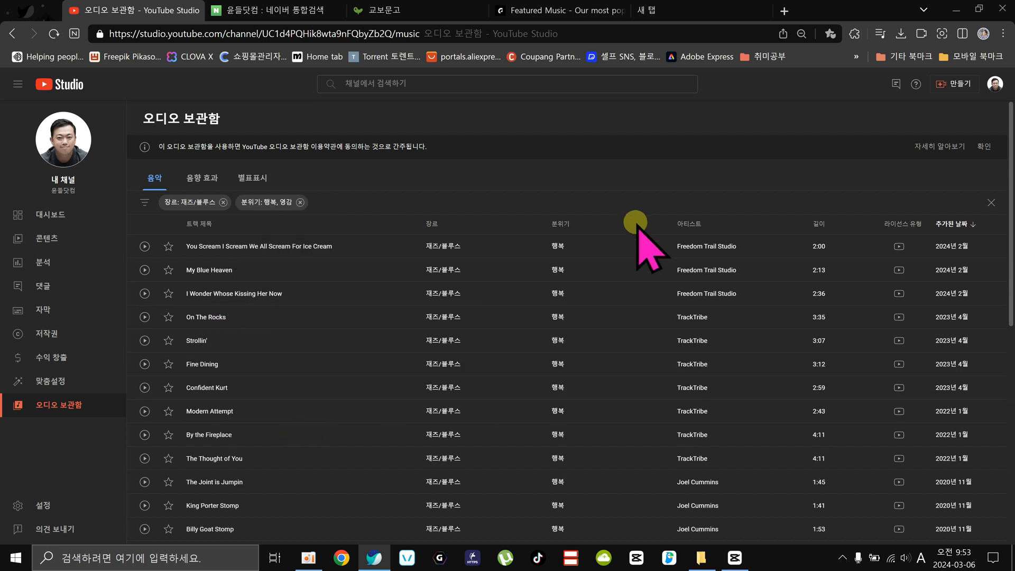
Add a length (길이) filter that shows only tracks shorter (다음보다 짧음) than 01:00.
click(352, 201)
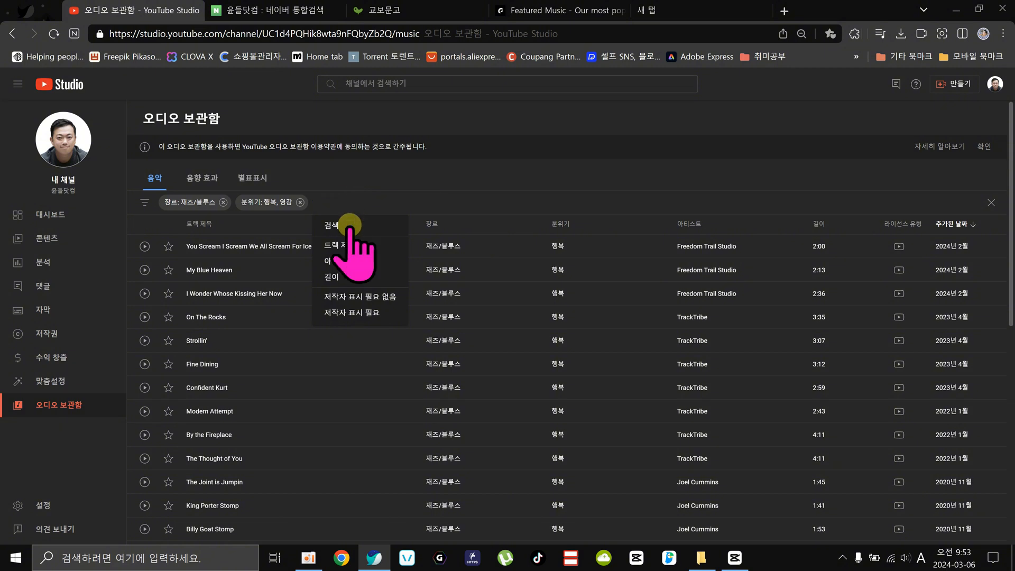
click(349, 275)
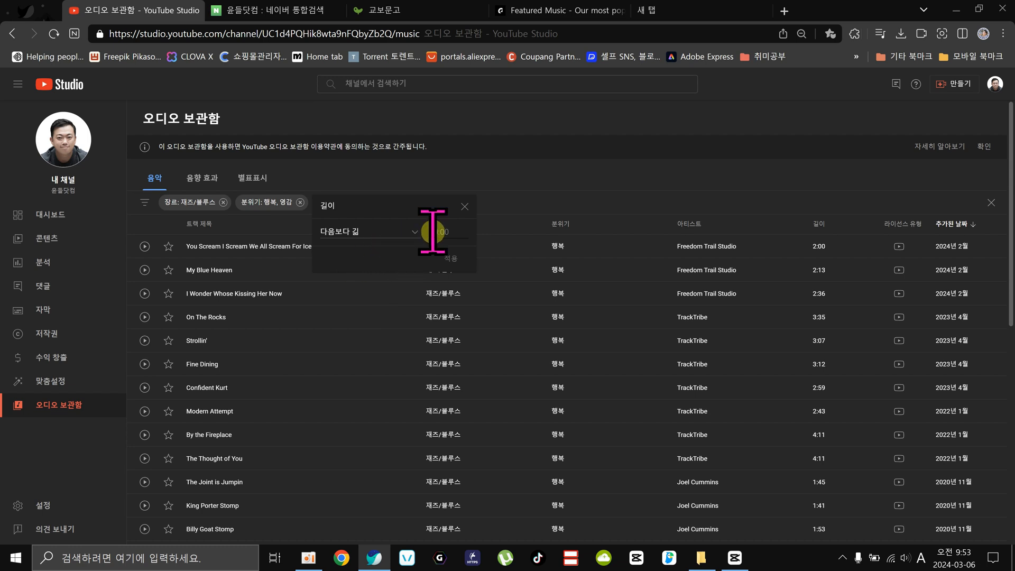
click(346, 233)
click(346, 254)
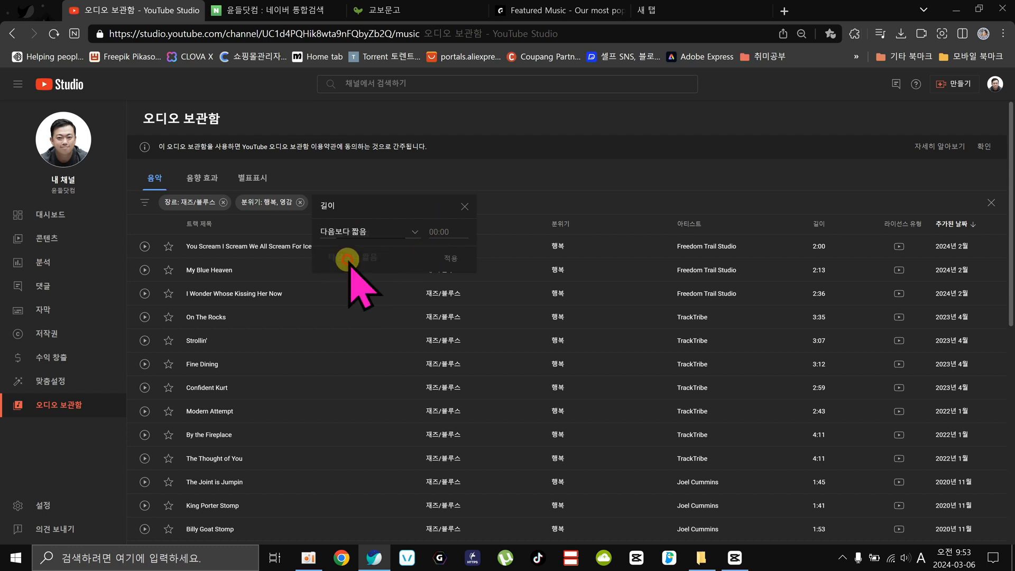
click(433, 231)
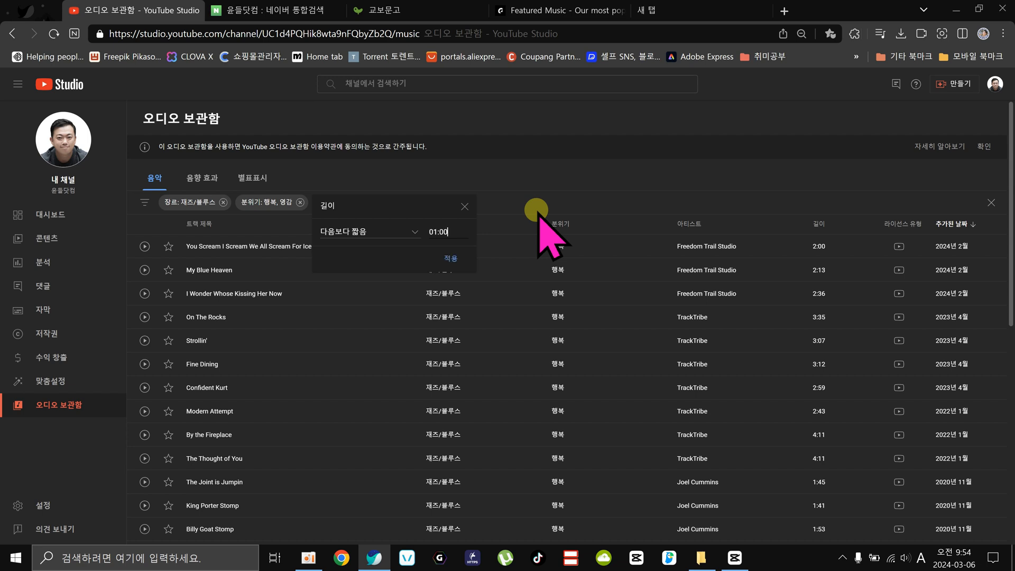
click(450, 258)
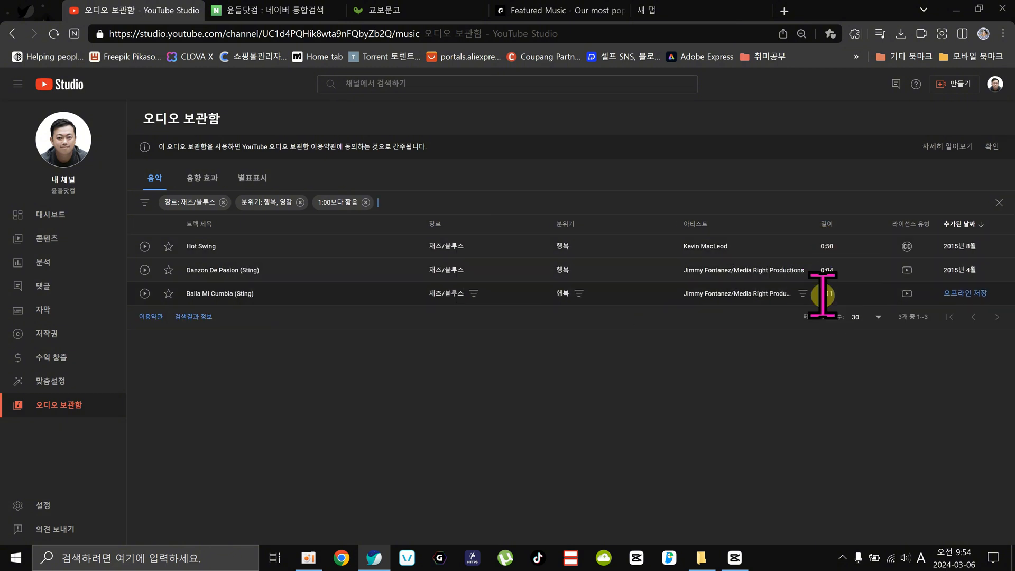
Preview the tracks Hot Swing and Danzon De Pasion (Sting).
click(144, 247)
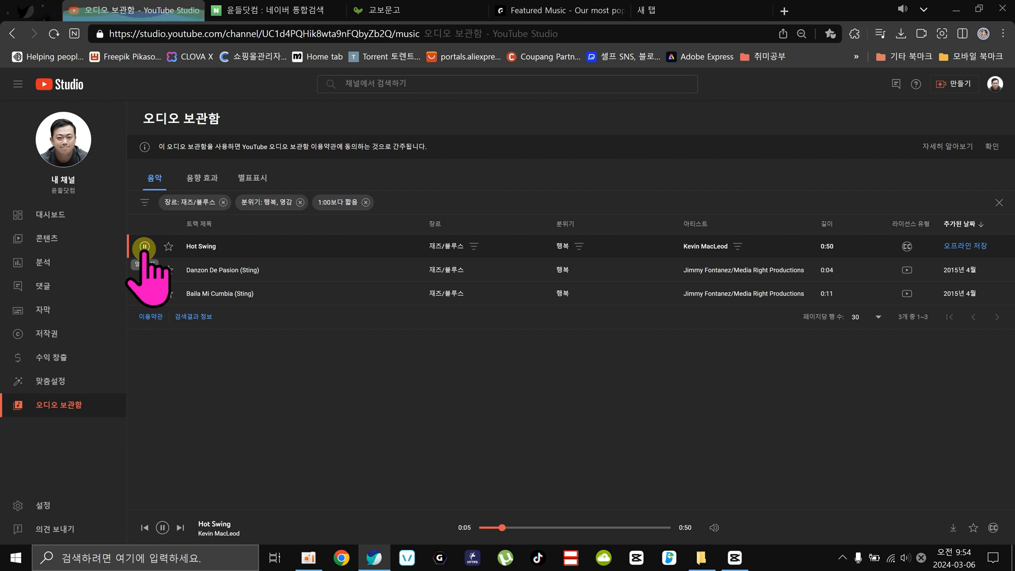
click(144, 247)
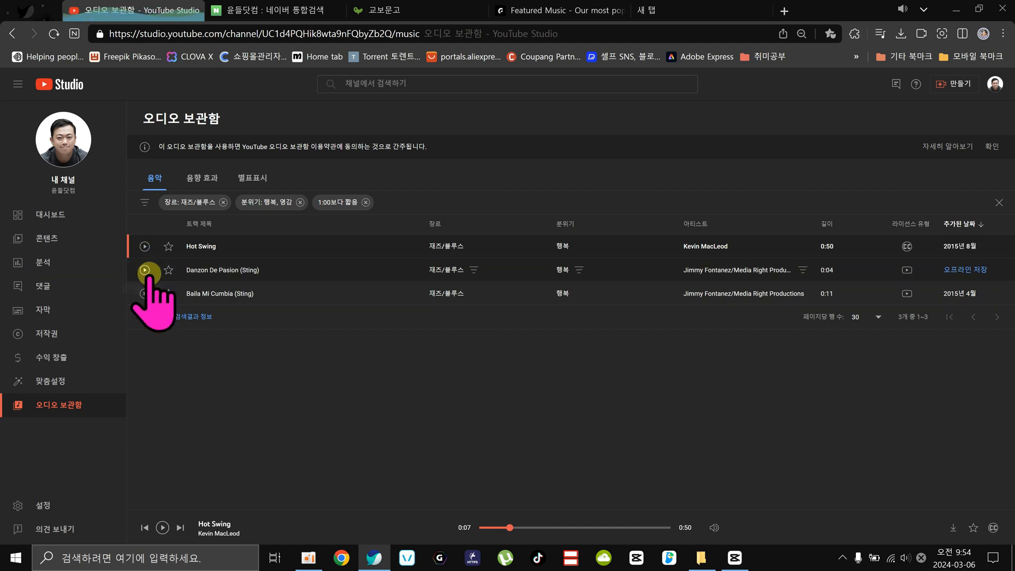
click(144, 270)
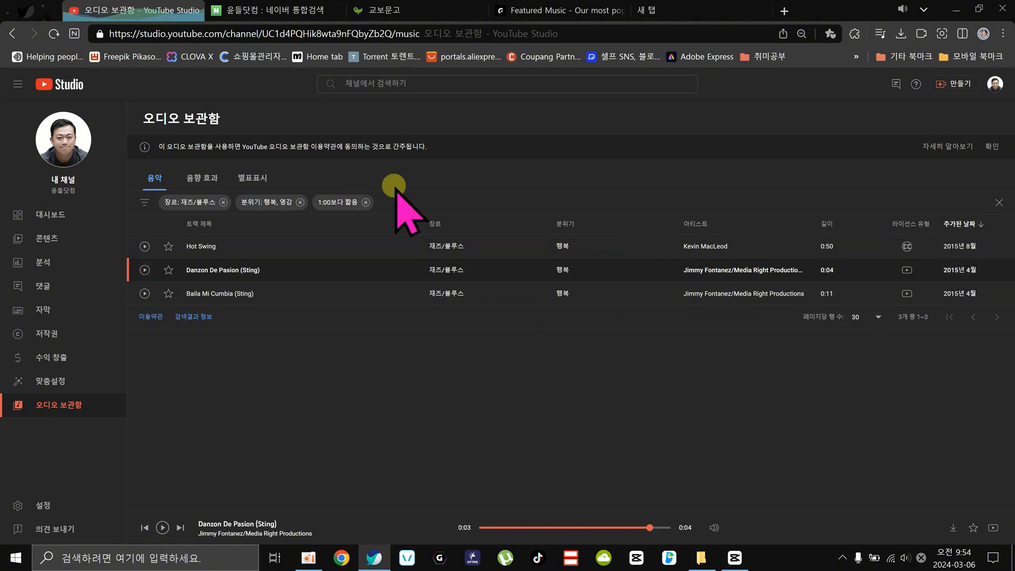
Change the length filter to tracks shorter than 1:30.
click(337, 202)
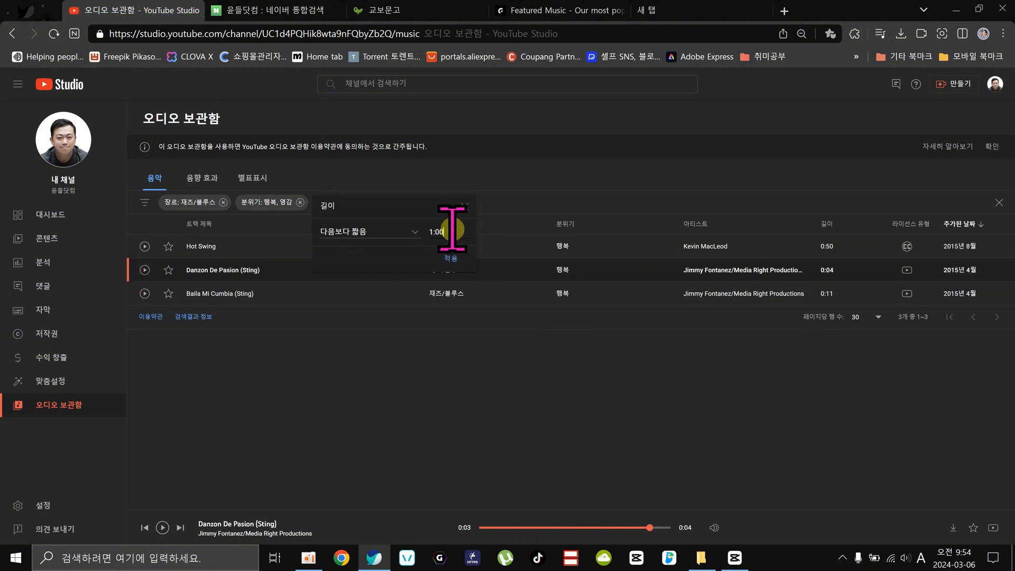
drag(449, 231, 435, 231)
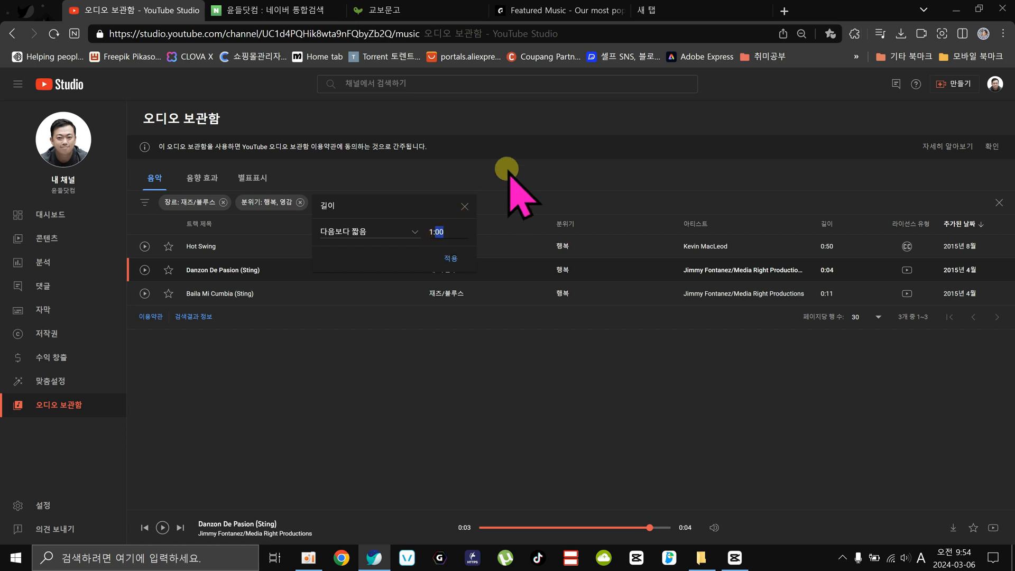
text(30)
click(451, 258)
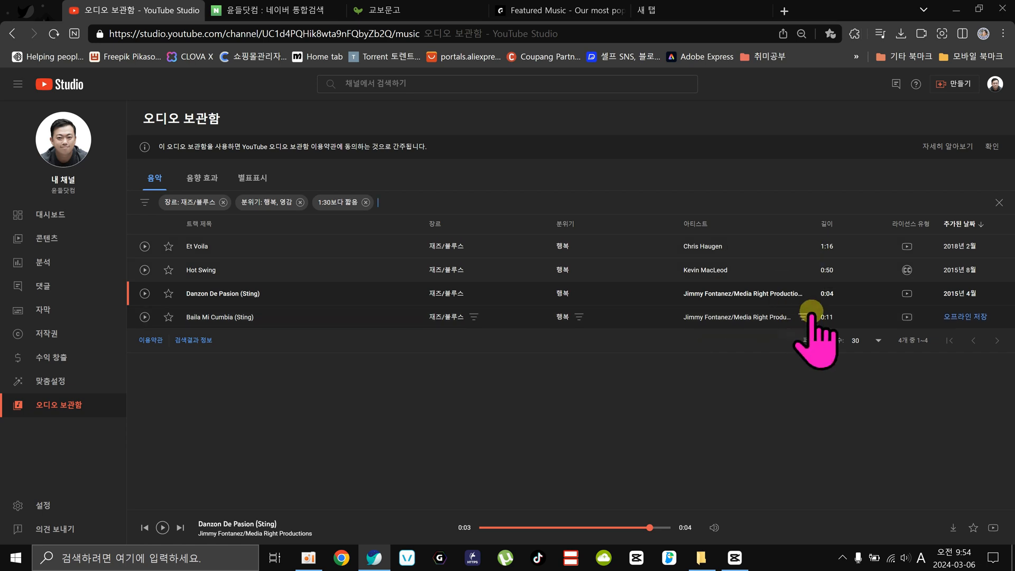
Remove the 재즈/블루스 genre filter and set the length filter to shorter than 1:00.
click(223, 202)
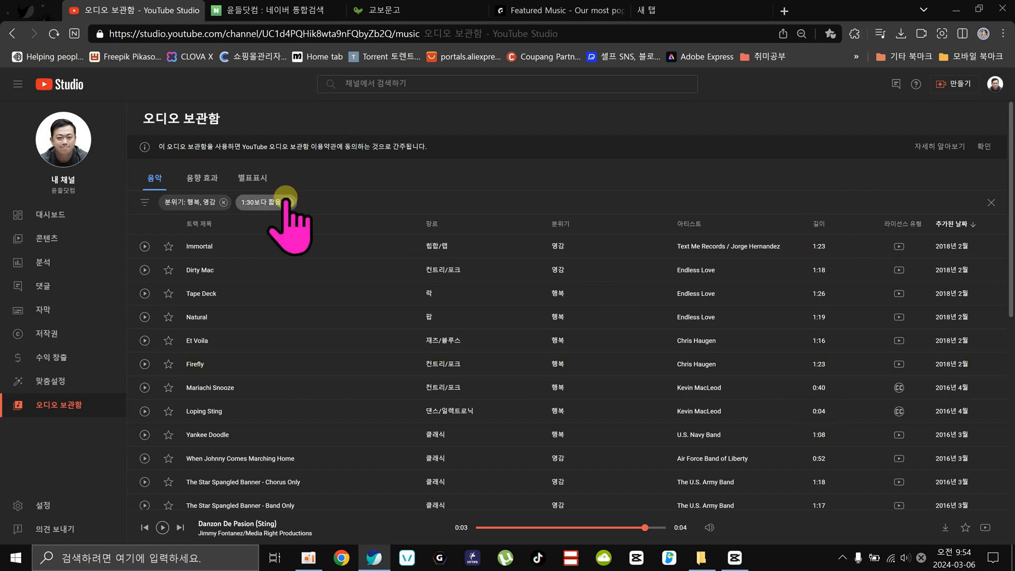
click(265, 203)
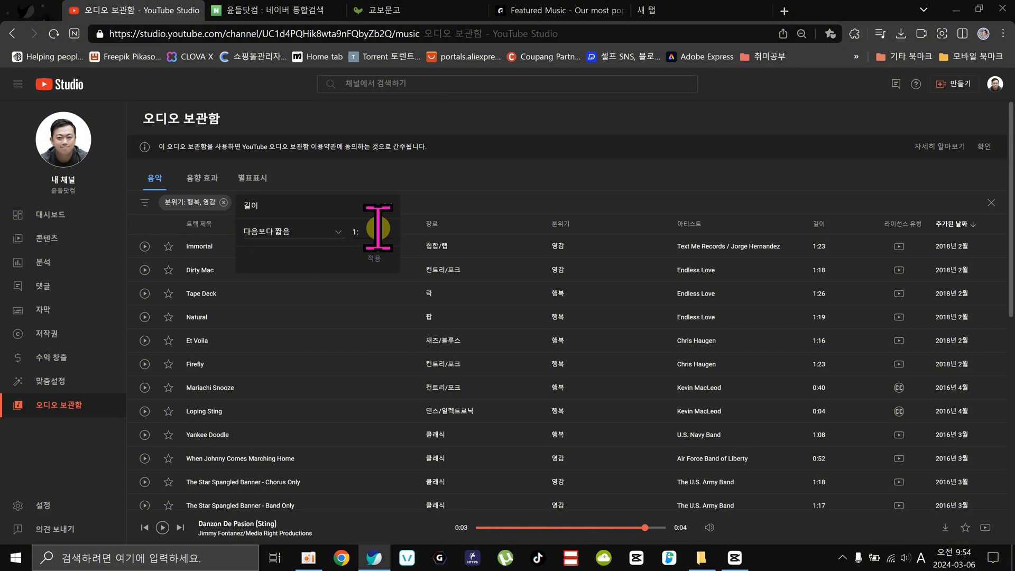
click(373, 258)
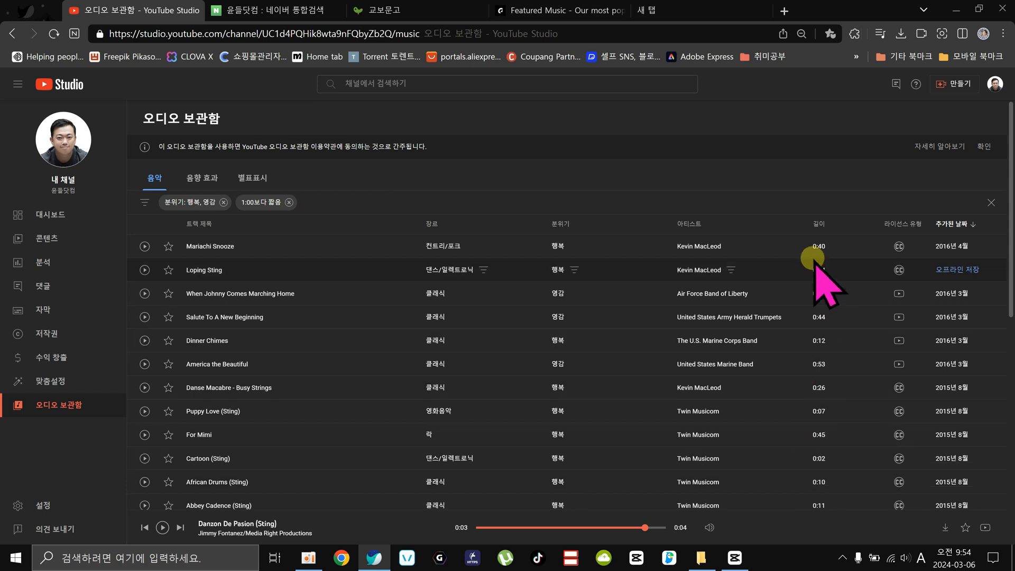
Preview the track Danse Macabre - Busy Strings and download it (오프라인 저장).
click(143, 387)
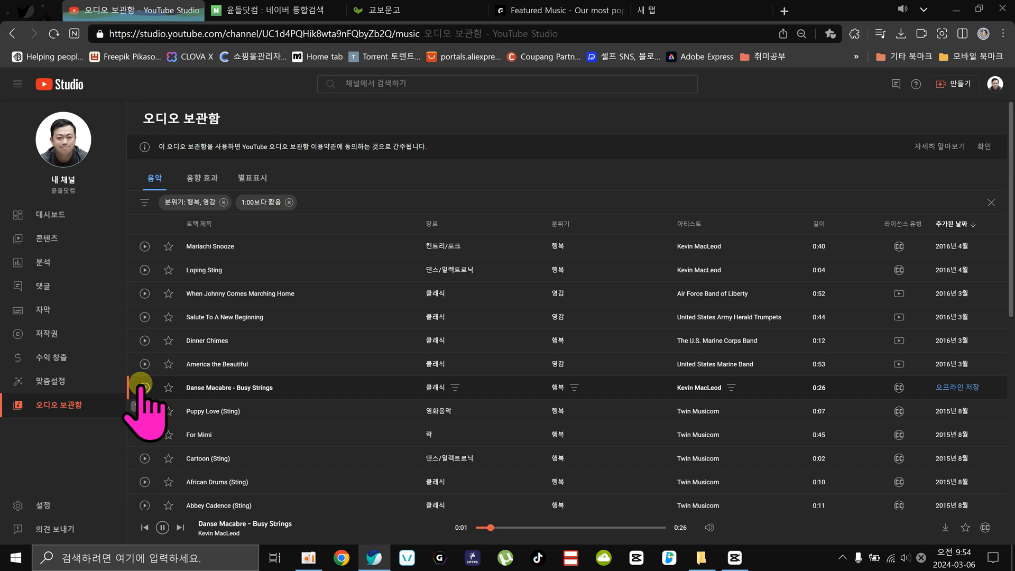
click(143, 386)
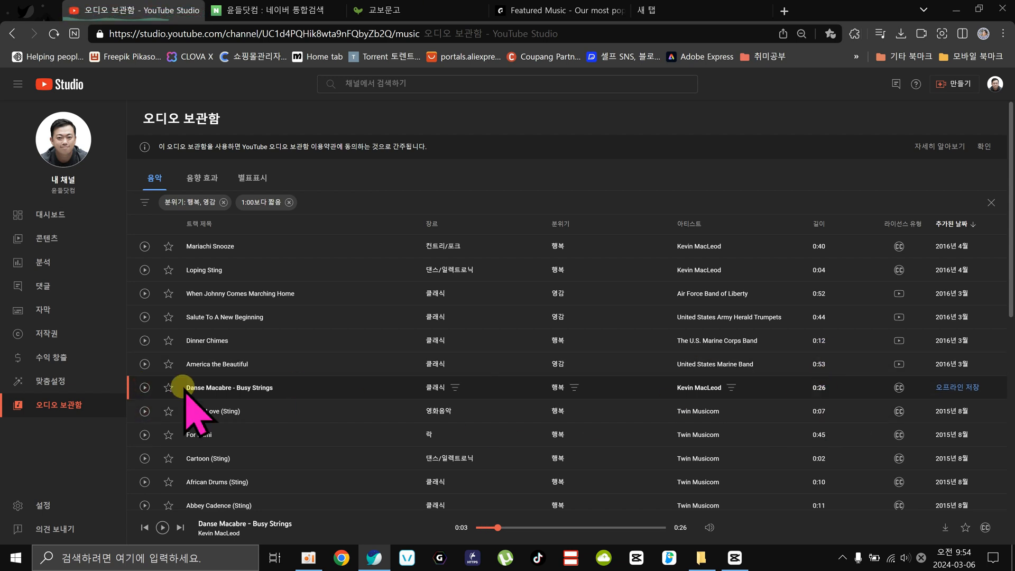
click(964, 386)
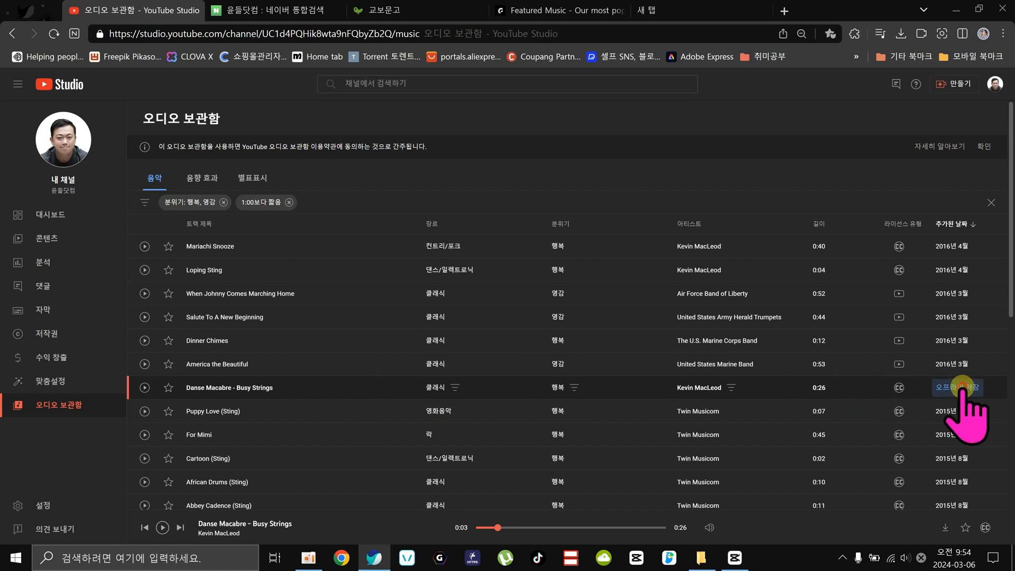
Show the downloaded Danse Macabre MP3 in its download folder, and return to the audio library.
mouse_move(888, 71)
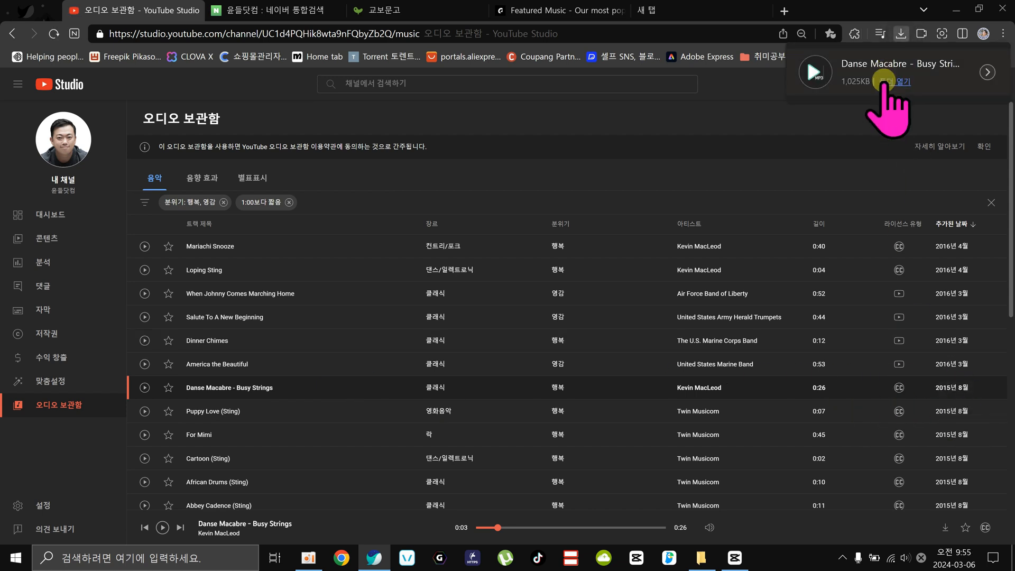
click(892, 81)
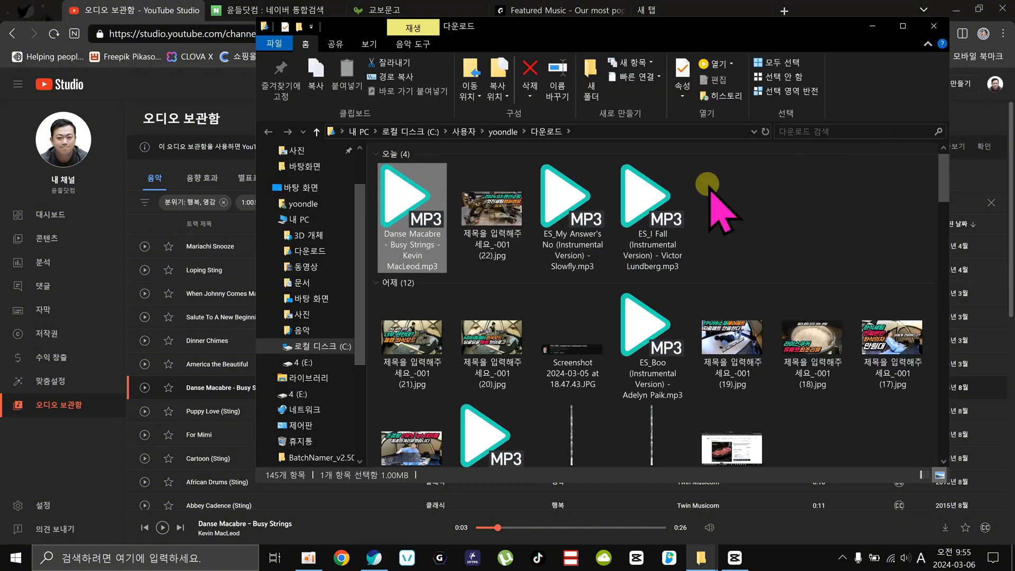
click(740, 168)
click(211, 92)
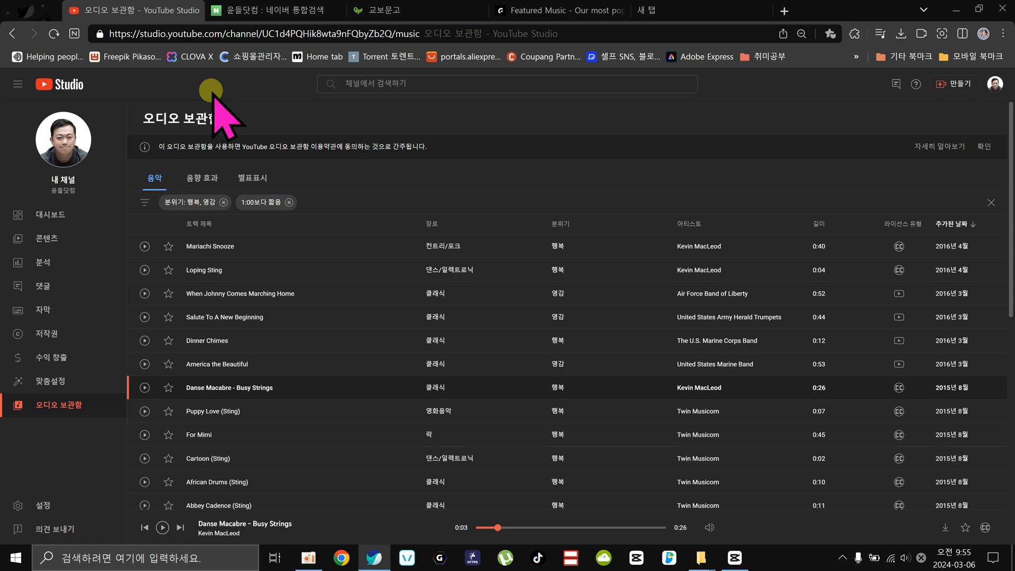
Minimize the browser and the download folder window, and close the 0306 (1) project in CapCut to return to its home screen.
click(955, 9)
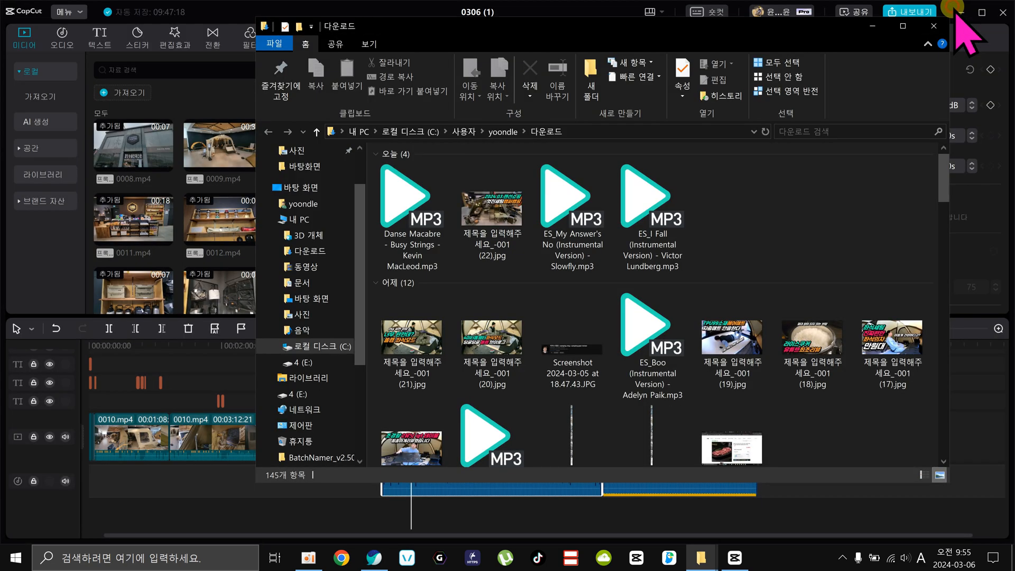
click(873, 25)
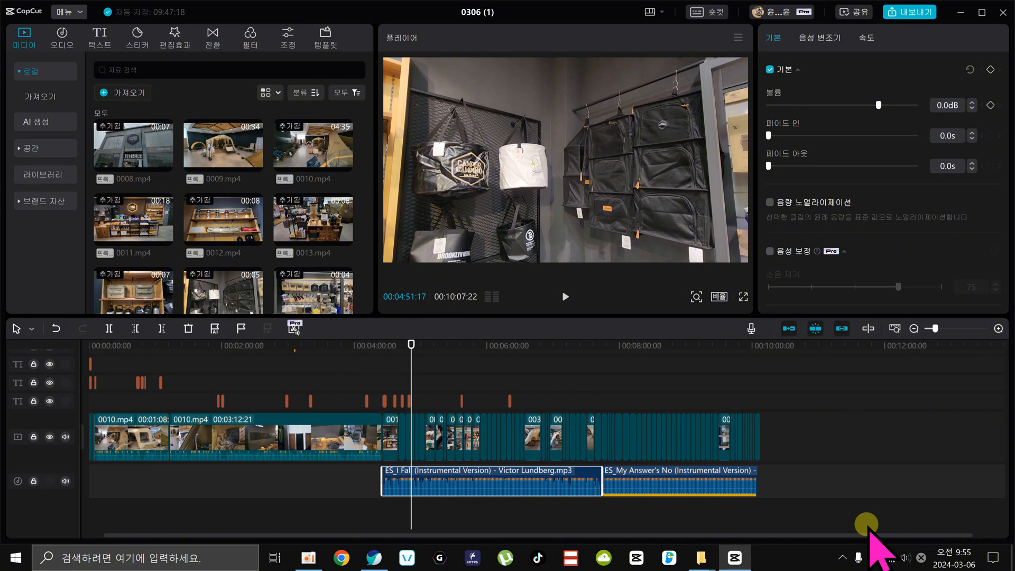
click(1006, 10)
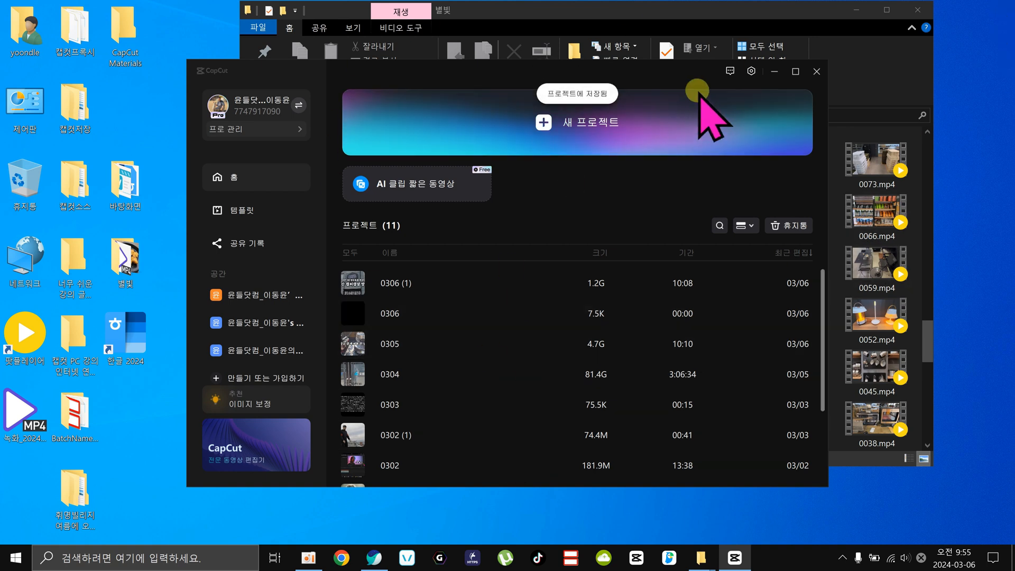
Open CapCut's version information, check for updates (업데이트 확인), and close the version window.
click(751, 71)
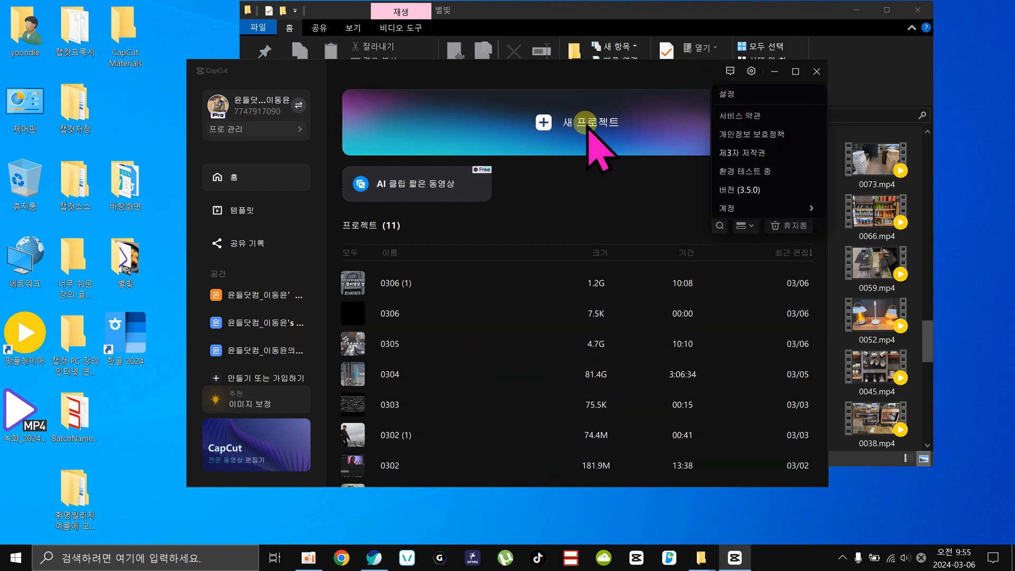
click(760, 190)
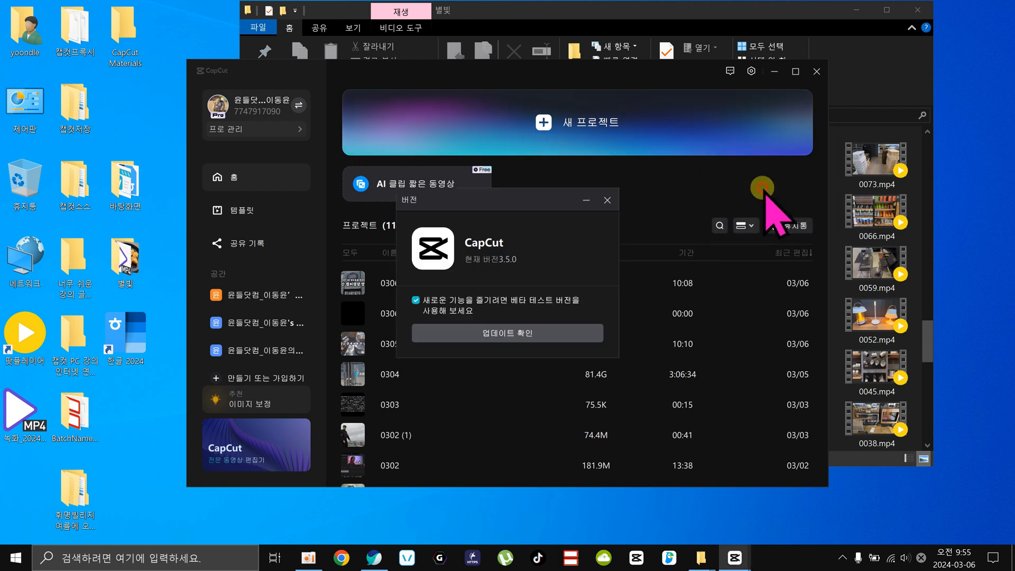
click(507, 333)
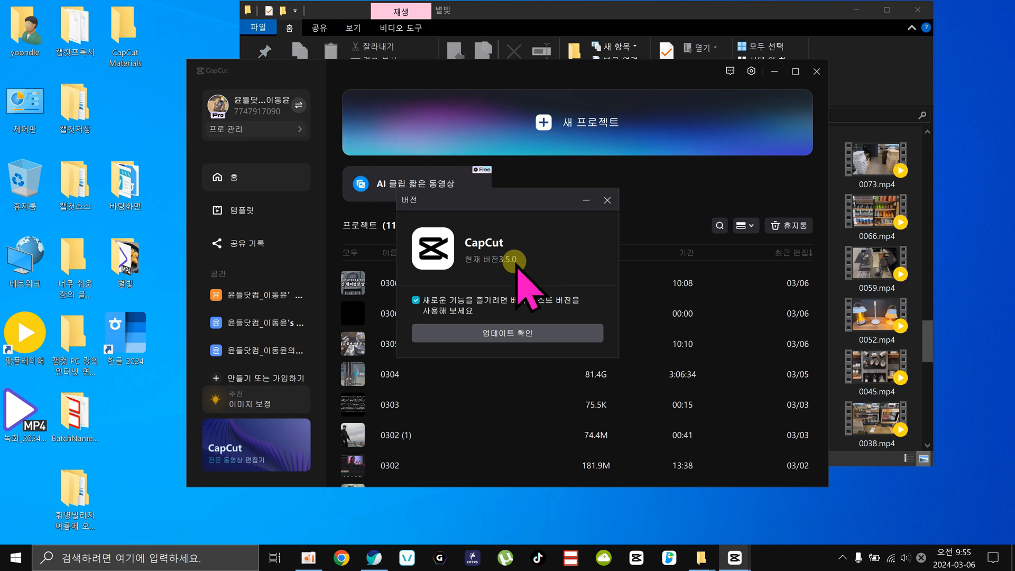
click(607, 200)
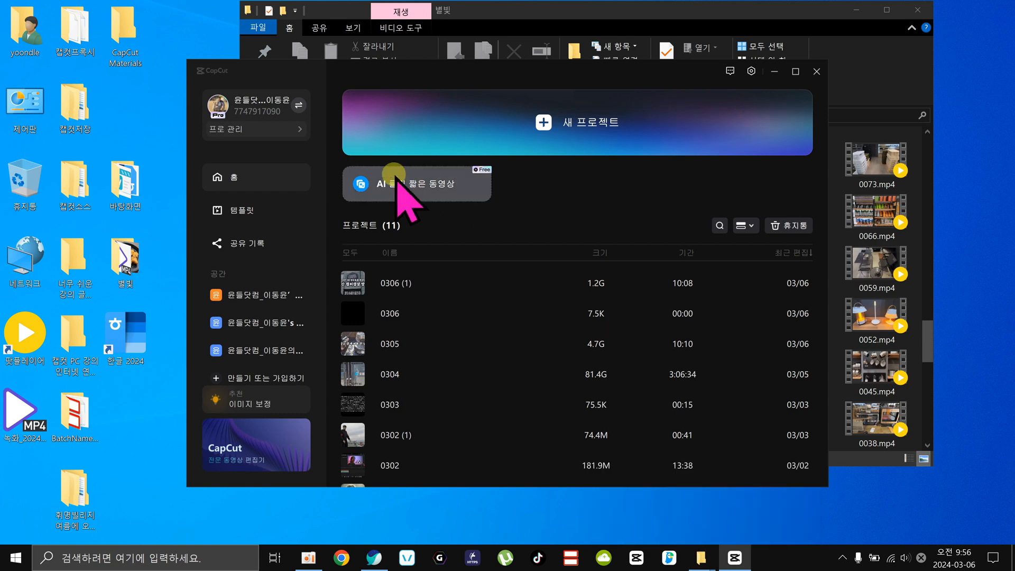
Switch to the browser and open the CapCut website, capcut.com, in the empty new tab.
click(374, 558)
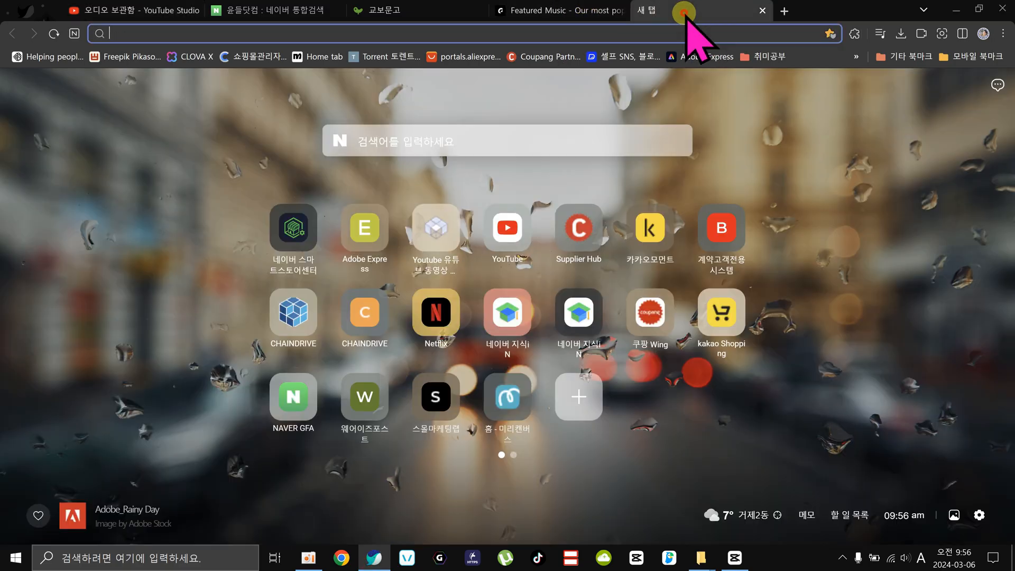
click(250, 35)
key(Hangul)
text(ㅊ)
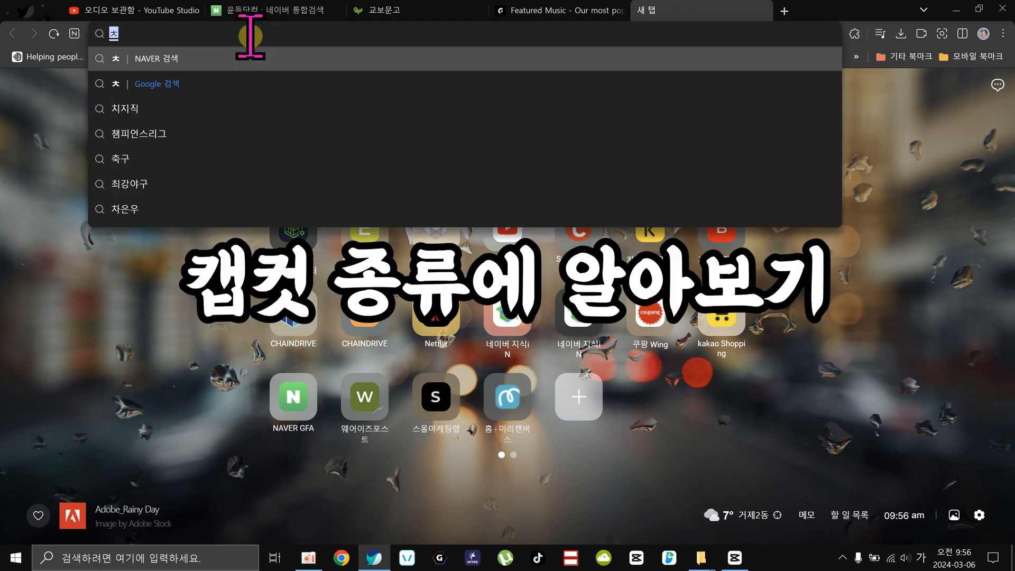
key(BackSpace)
key(BackSpace)
key(BackSpace)
key(Hangul)
text(capcut.com)
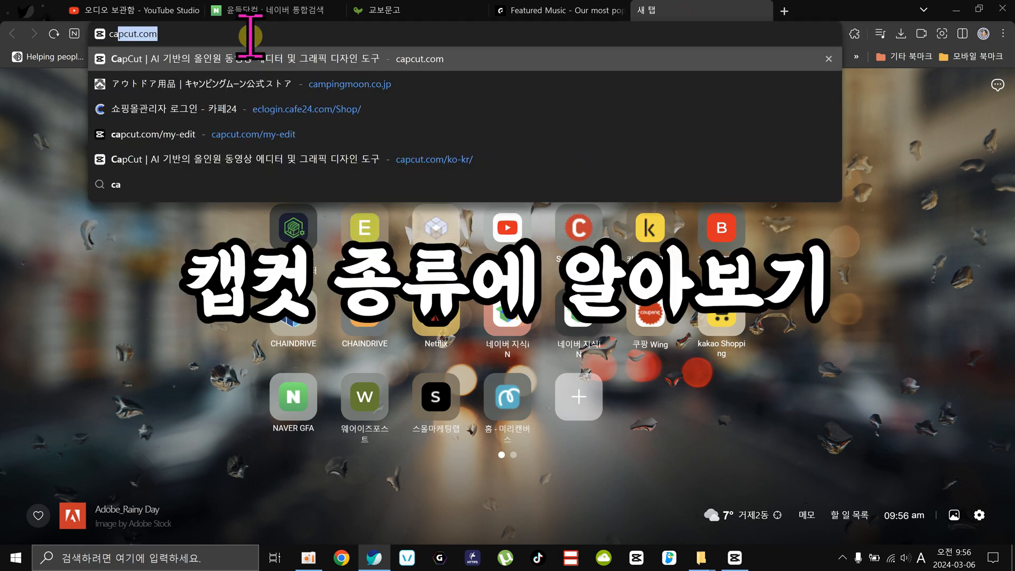
key(Return)
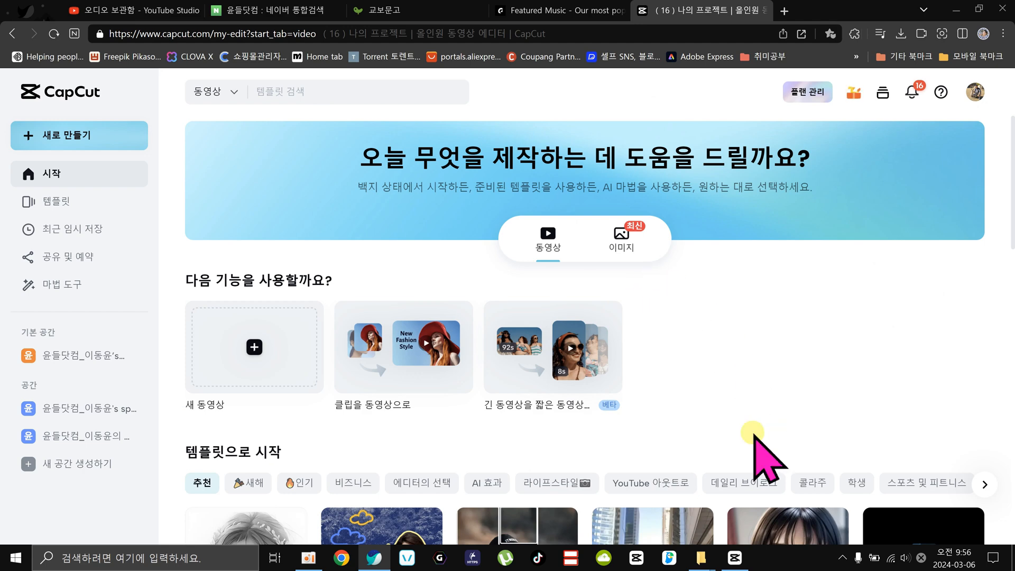
Bring up the CapCut desktop home screen twice to compare it with the web version, and look over the website's start page.
click(737, 558)
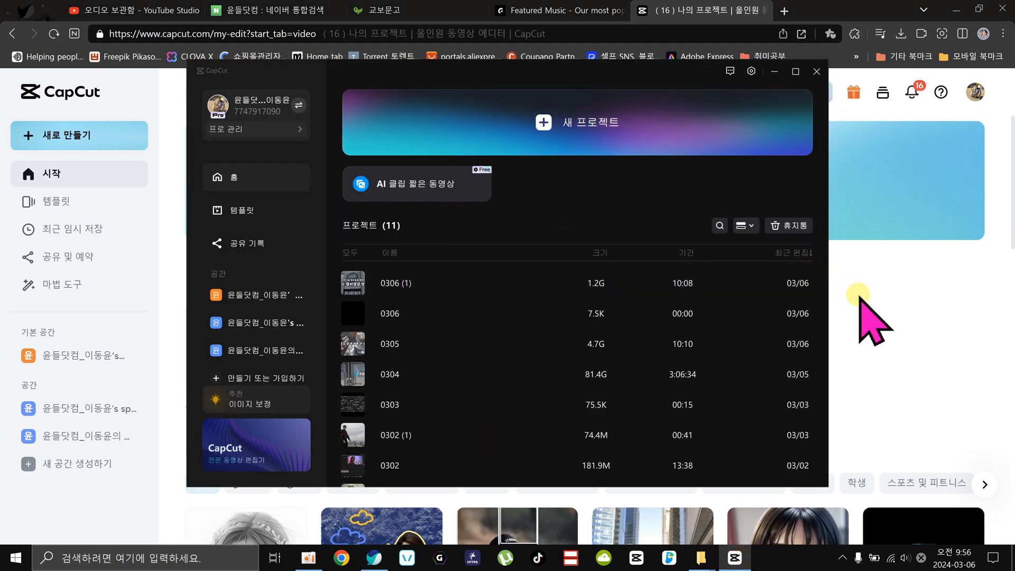
click(900, 308)
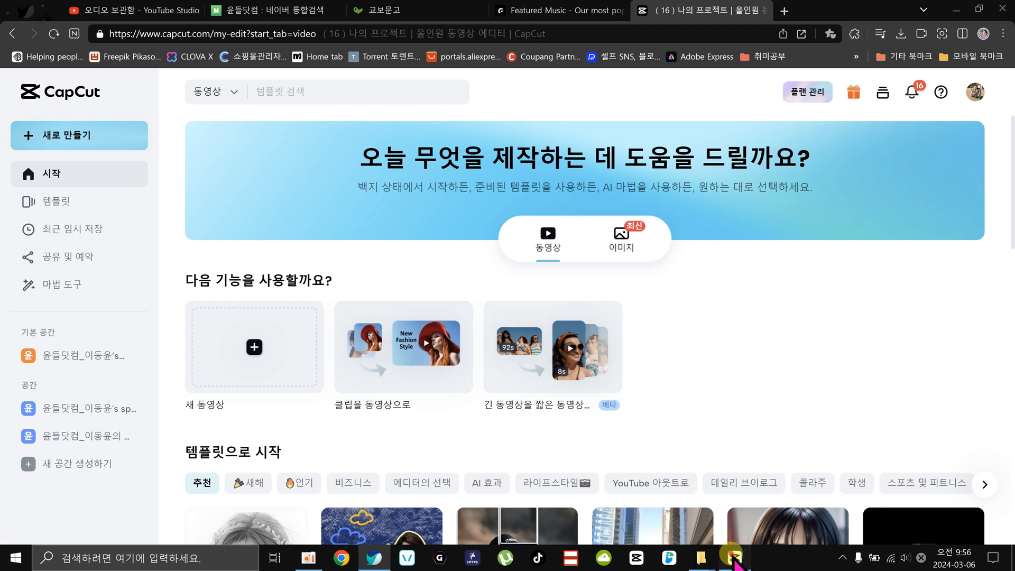
click(733, 558)
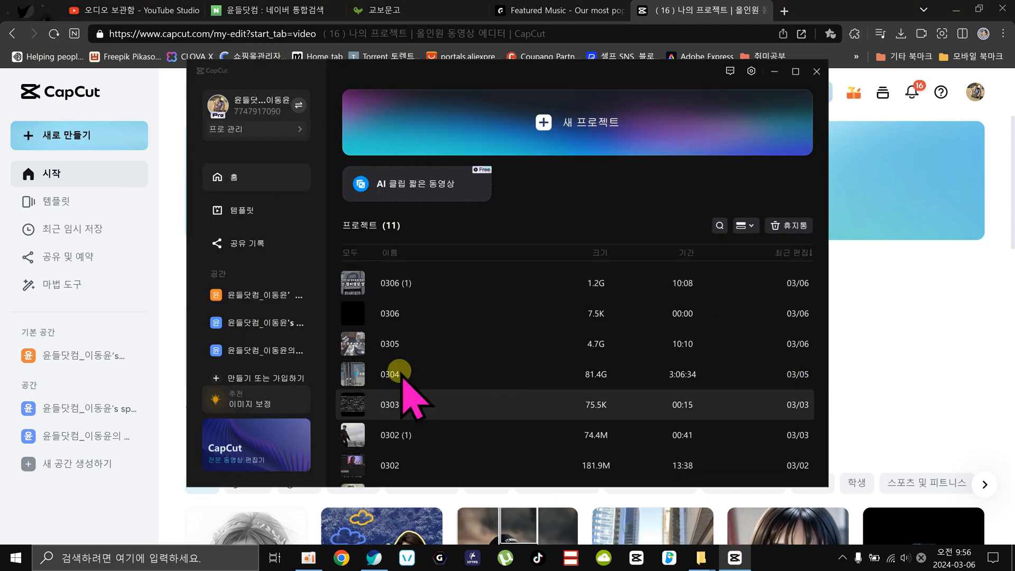
click(887, 334)
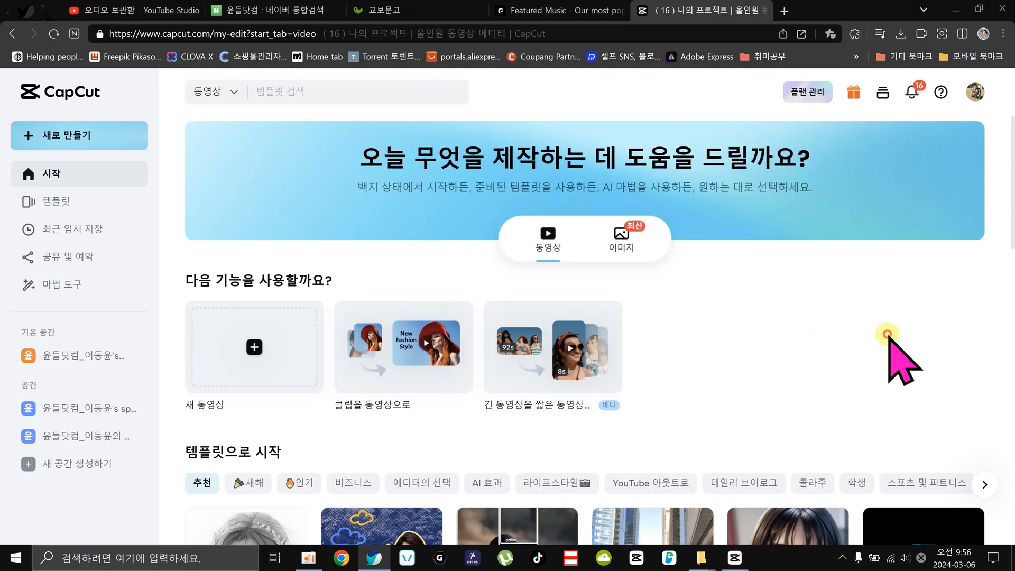
scroll(731, 298, down, 8)
scroll(736, 306, up, 8)
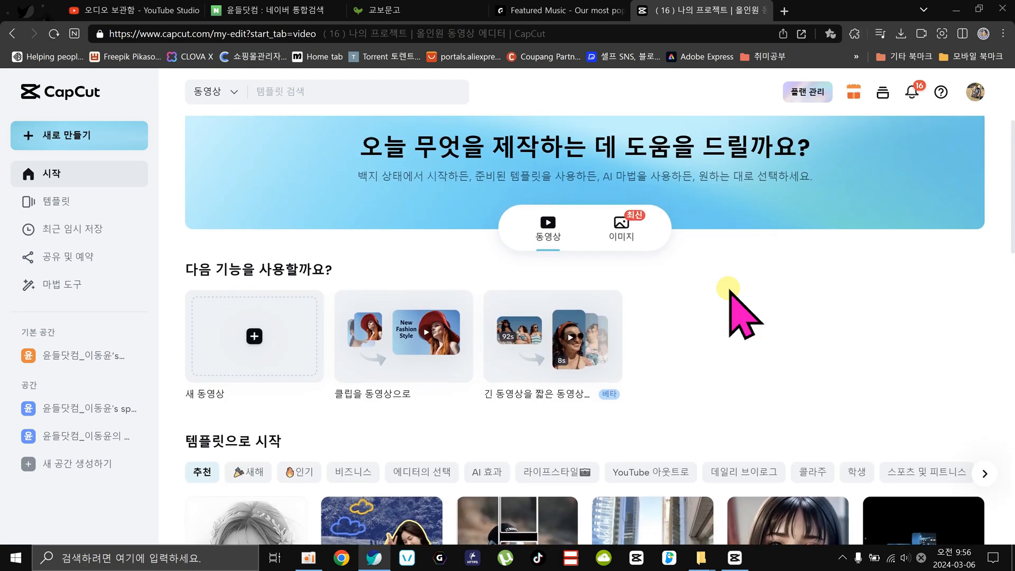
Log out of the CapCut web account (로그아웃), and open the capcut.com main page with the Google sign-in prompt dismissed.
click(975, 88)
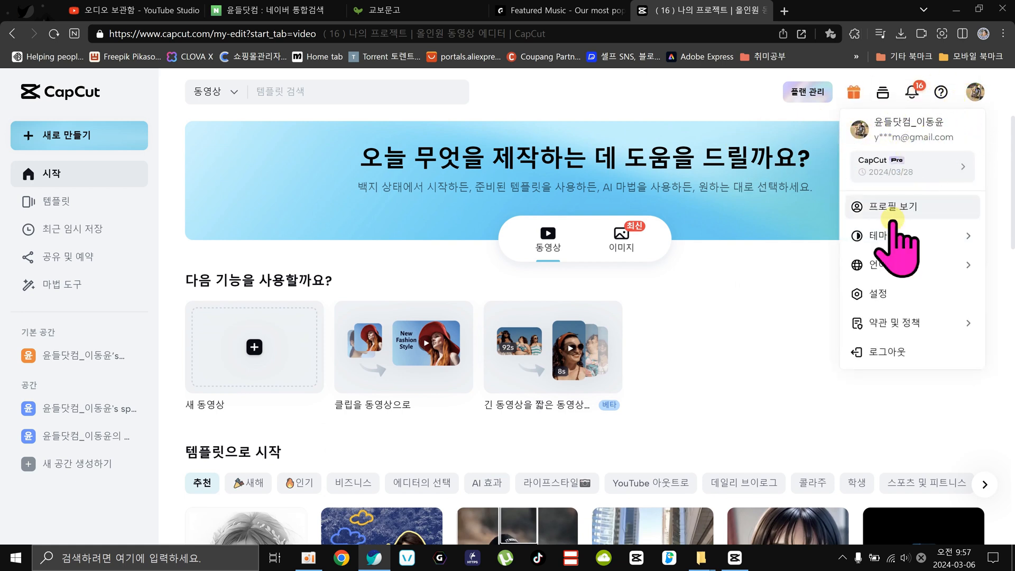
click(879, 353)
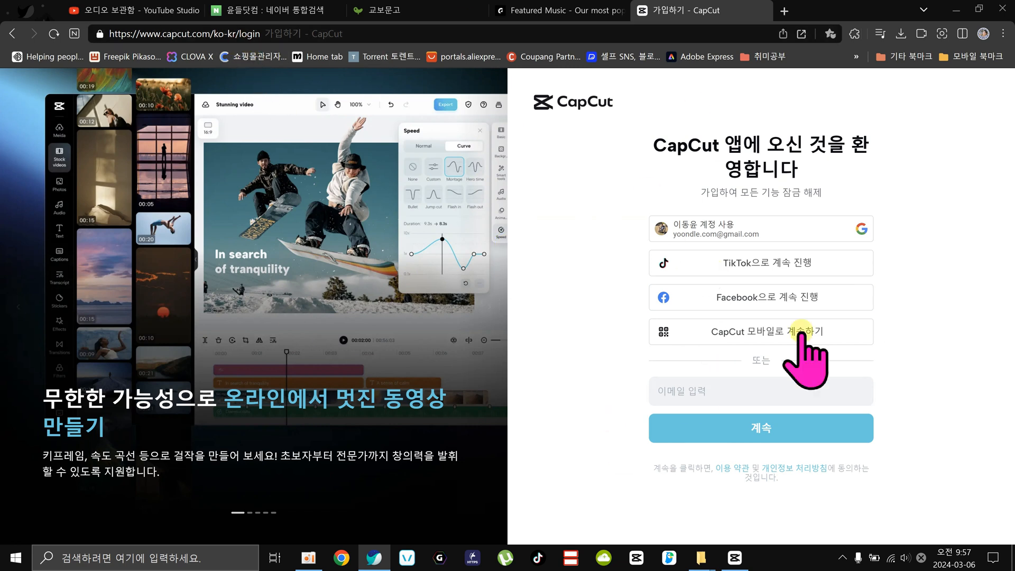
click(220, 35)
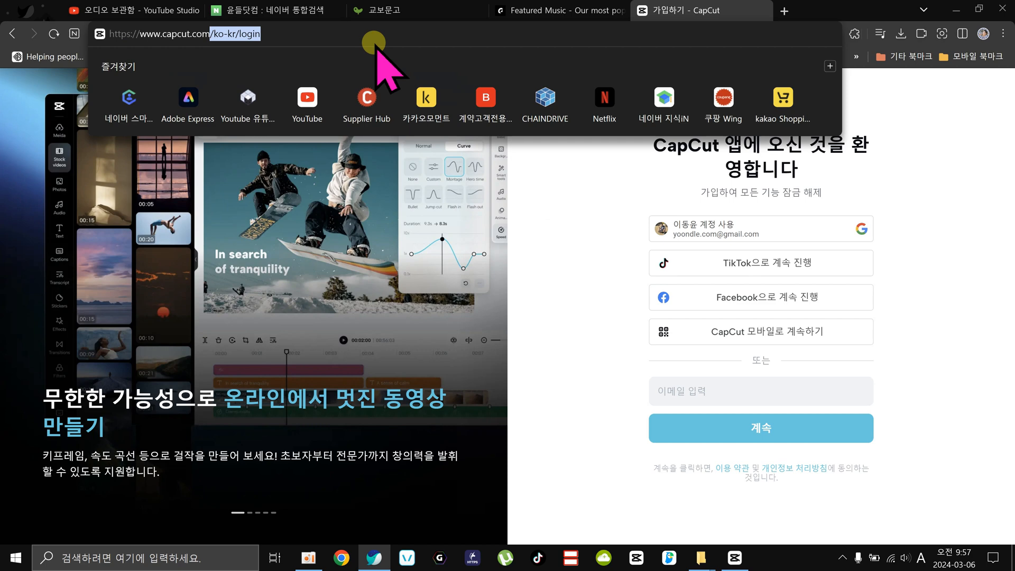
key(BackSpace)
key(Return)
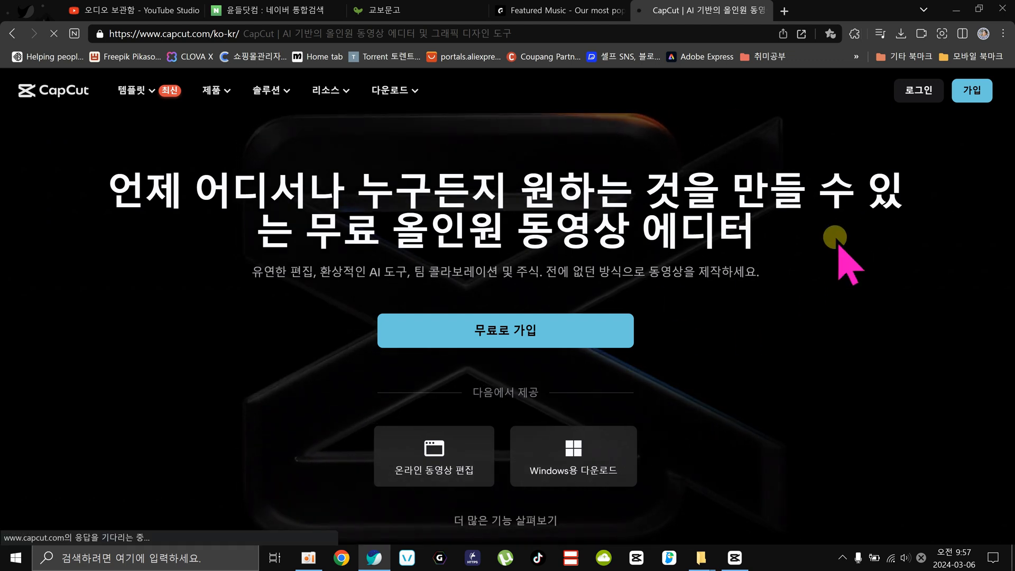
click(975, 179)
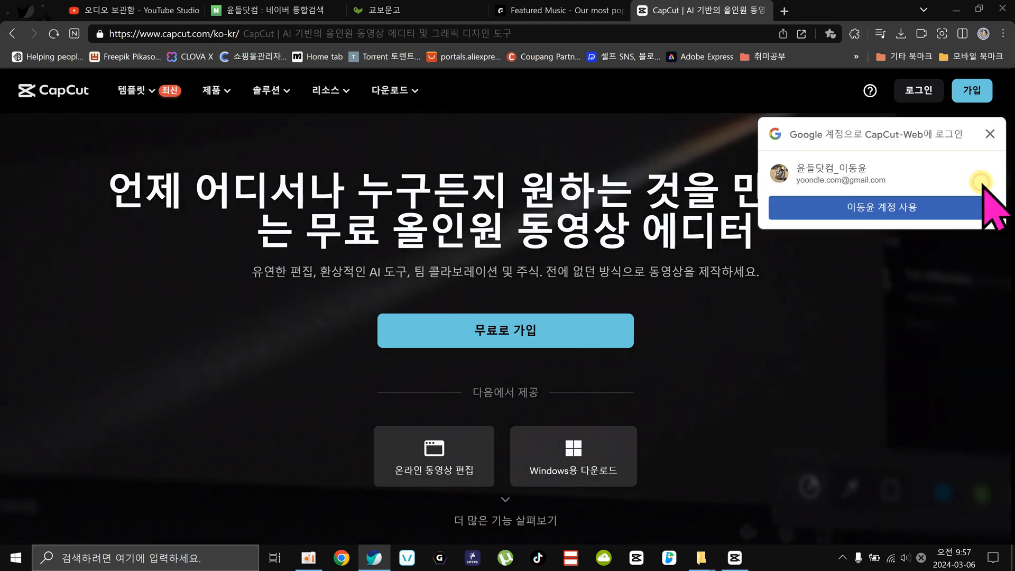
click(988, 134)
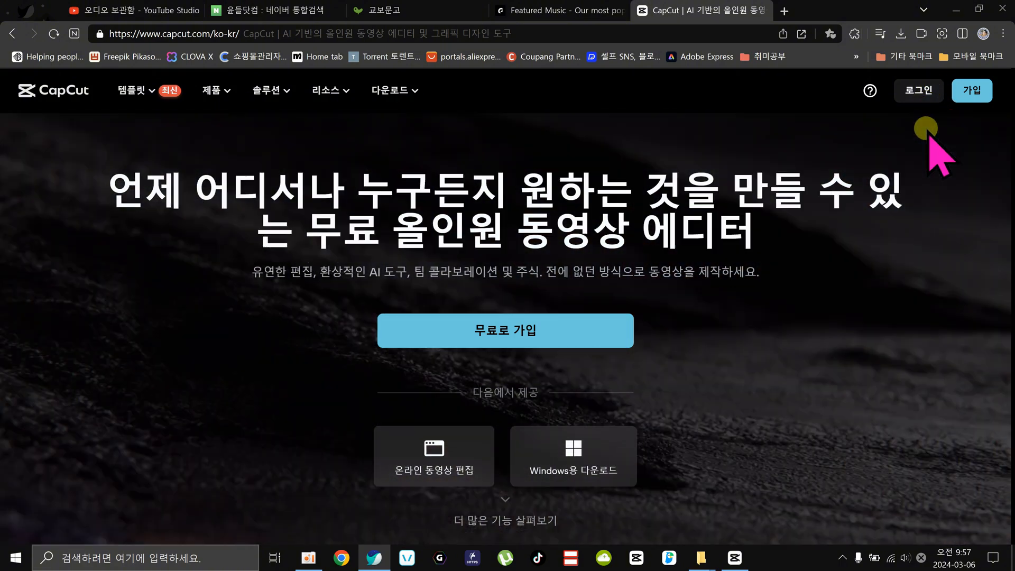
Download the CapCut desktop installer with Win/Mac용 다운로드, show it in its download folder, and return to the browser.
mouse_move(412, 91)
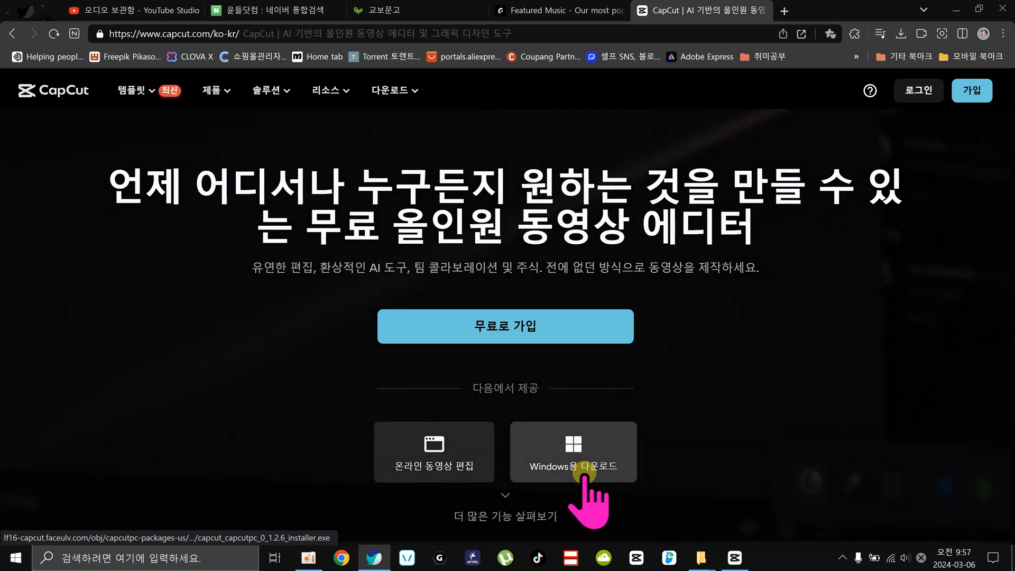
scroll(592, 423, down, 3)
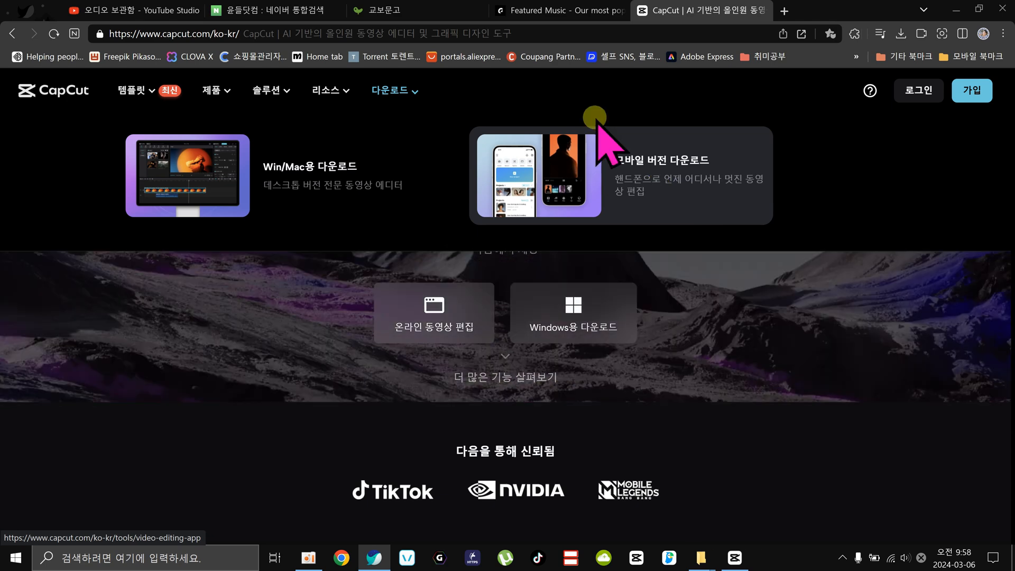
click(233, 174)
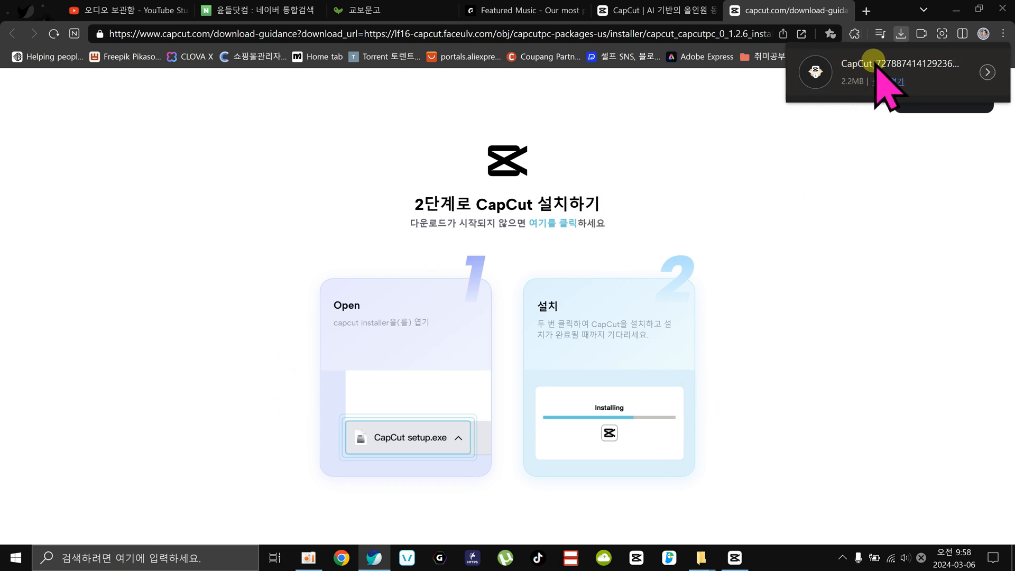
click(875, 80)
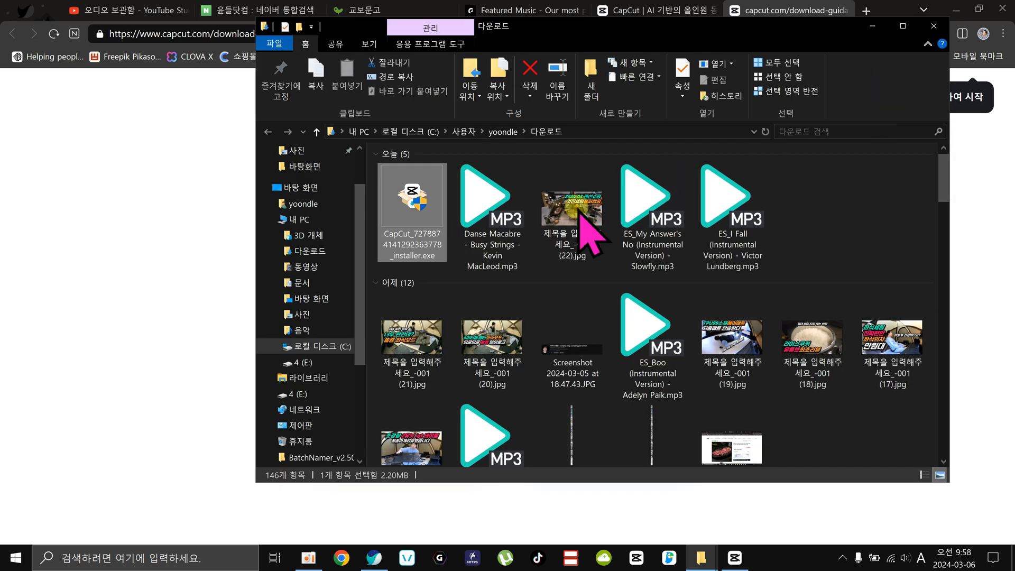
click(182, 211)
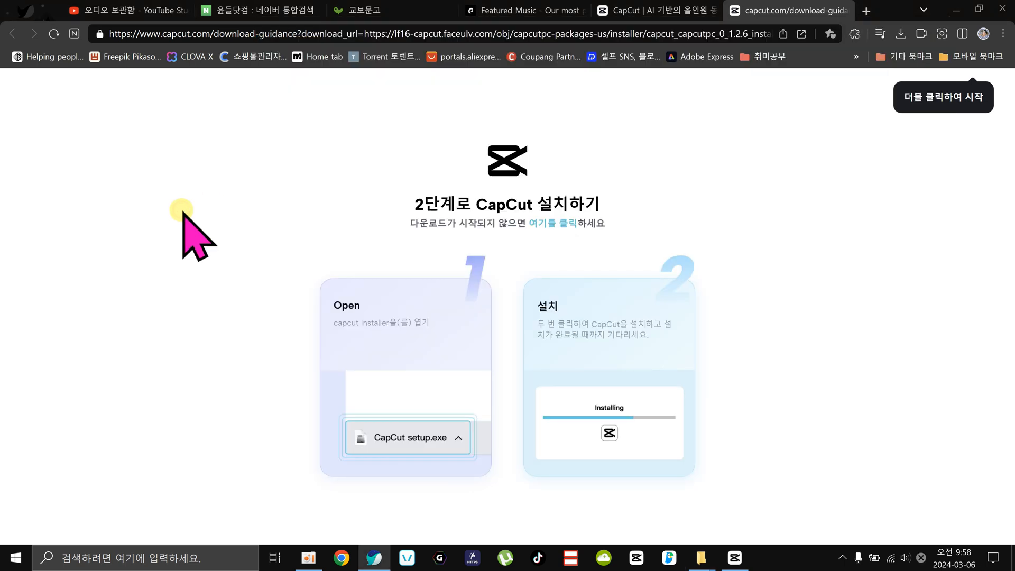
Show the CapCut desktop home screen and the website's main page in turn, minimizing and restoring the browser.
click(735, 558)
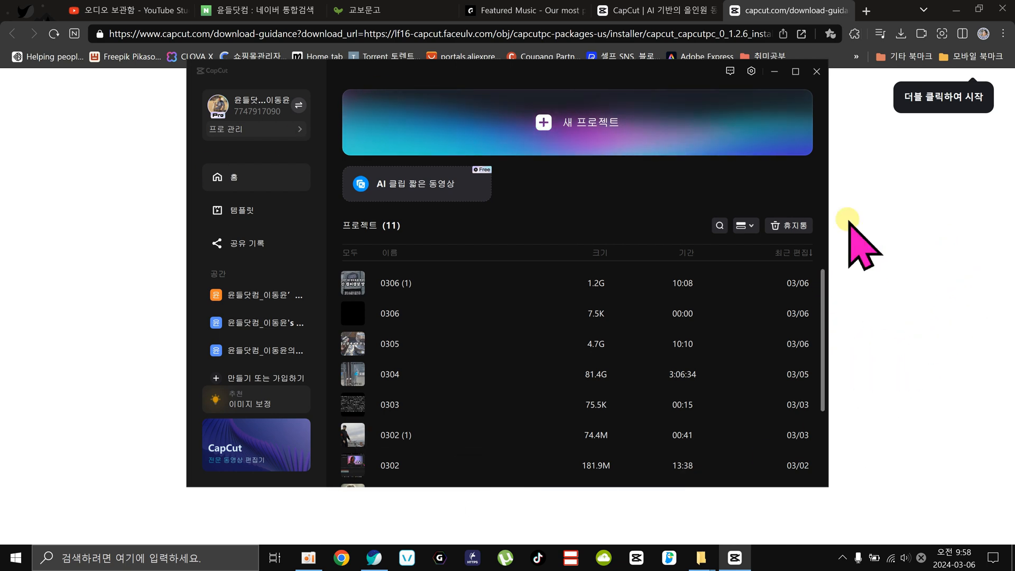
click(608, 72)
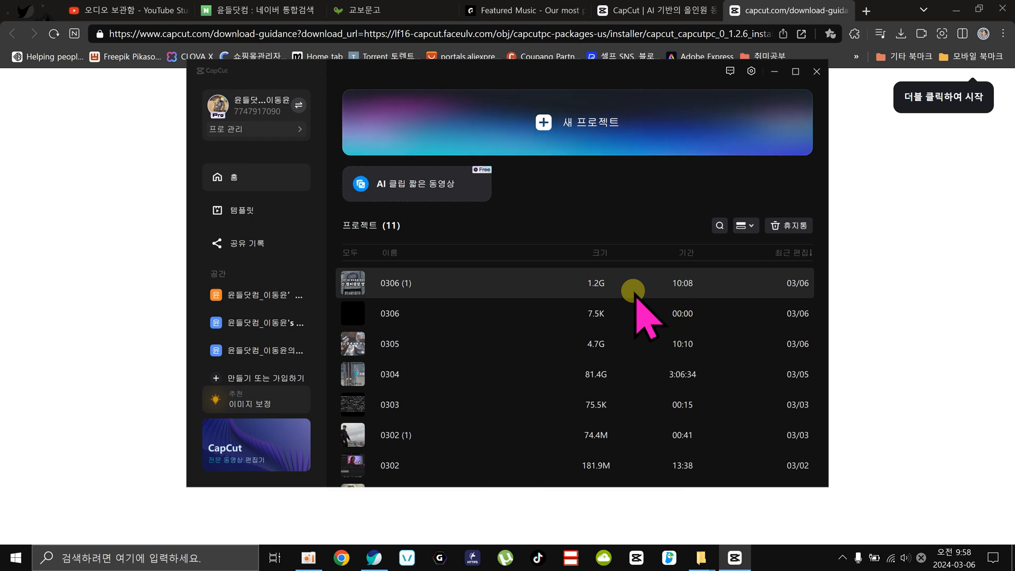
click(637, 8)
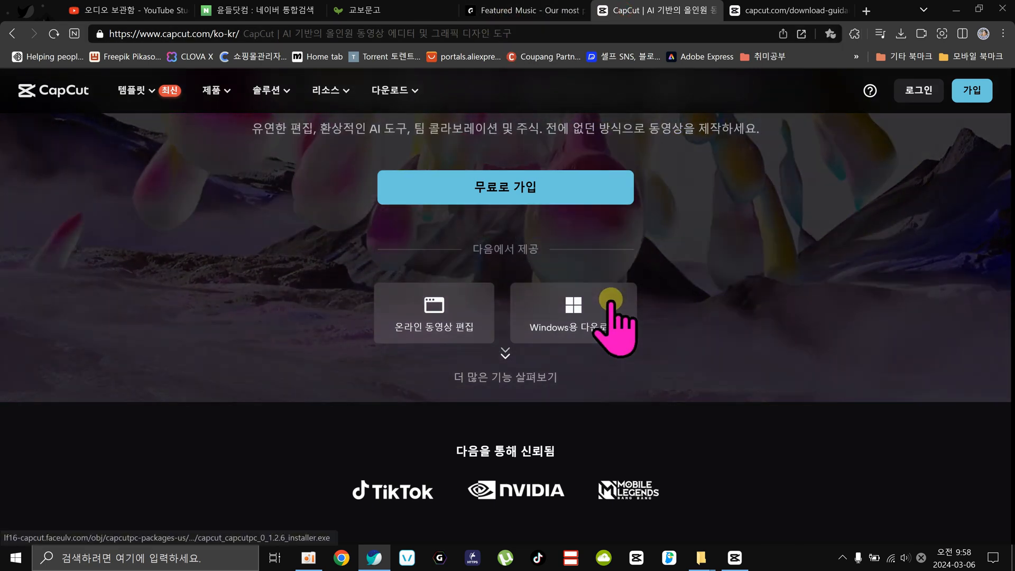
click(608, 288)
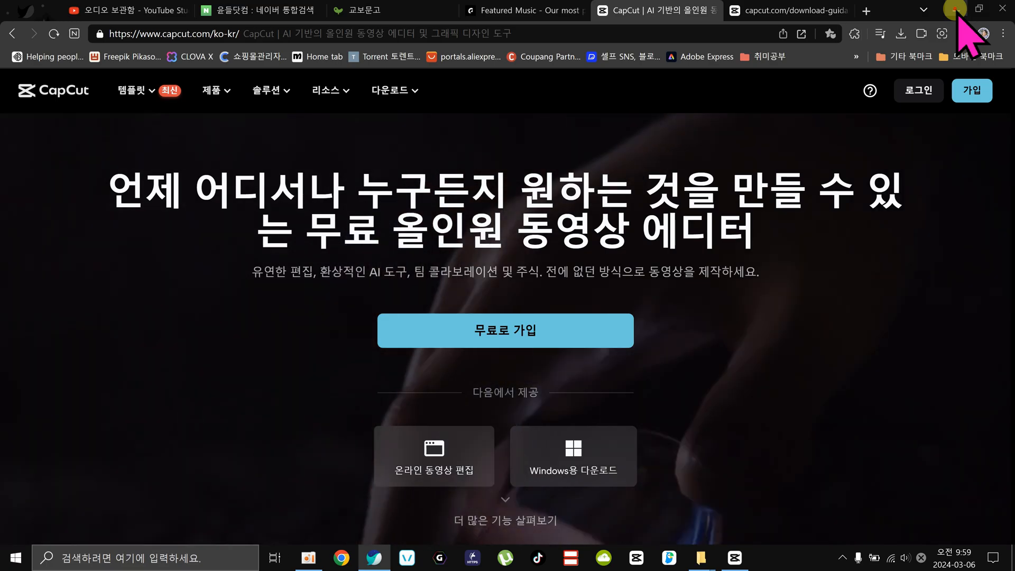
click(956, 9)
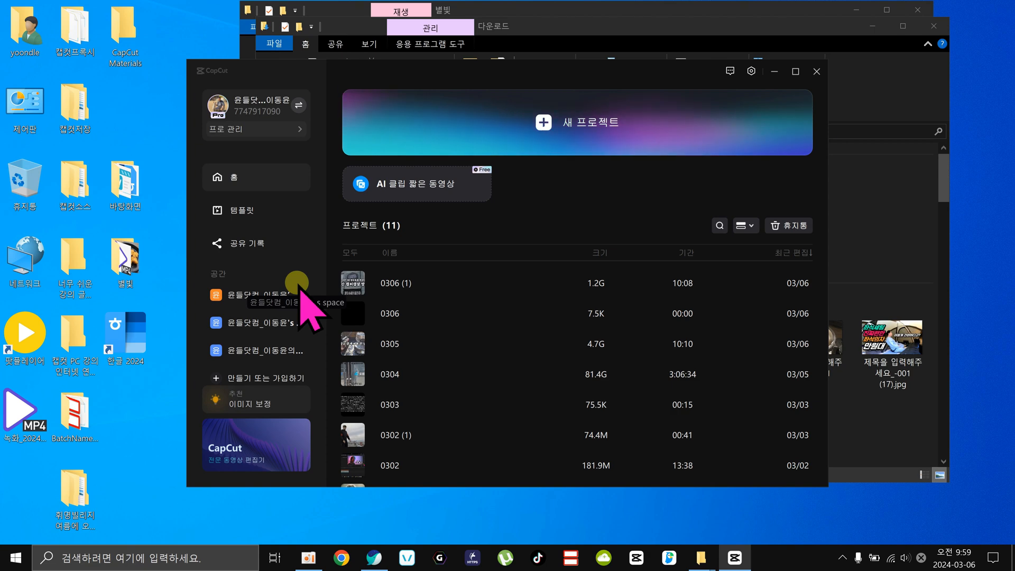
click(374, 557)
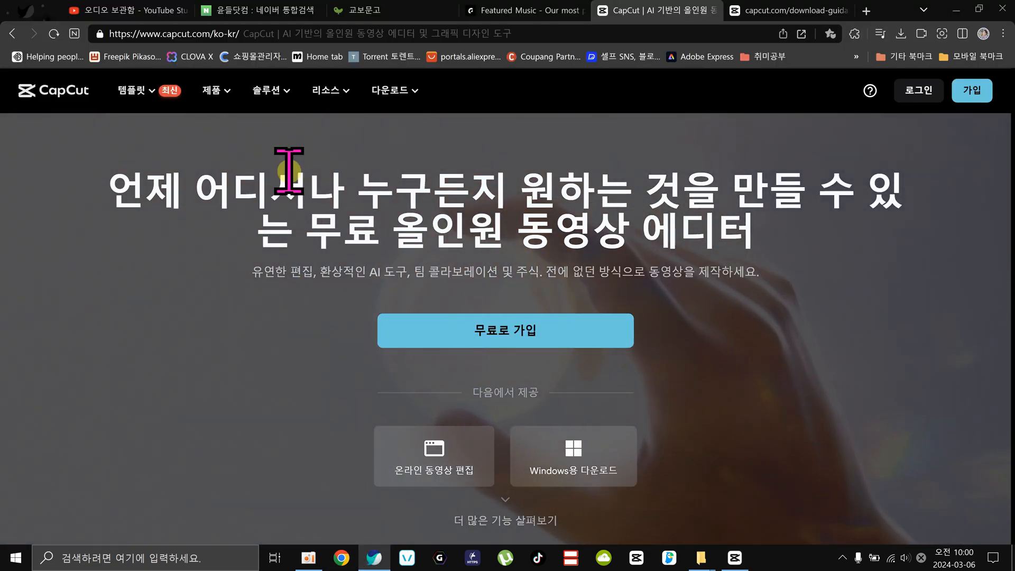
Go from YouTube Studio to the 윤들닷컴 channel page, highlight its subscriber count, and close the channel information (정보) window.
click(127, 11)
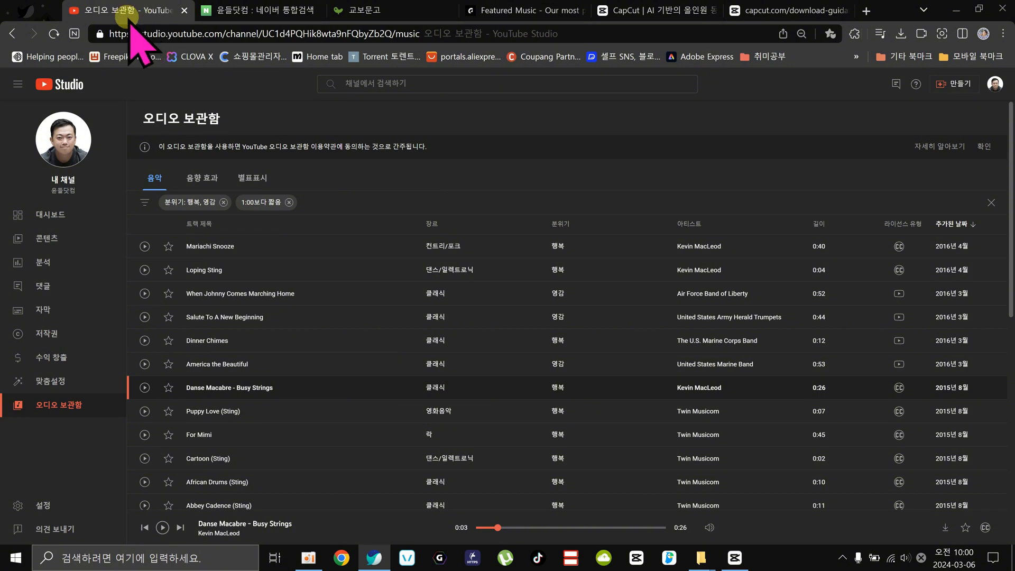
click(53, 216)
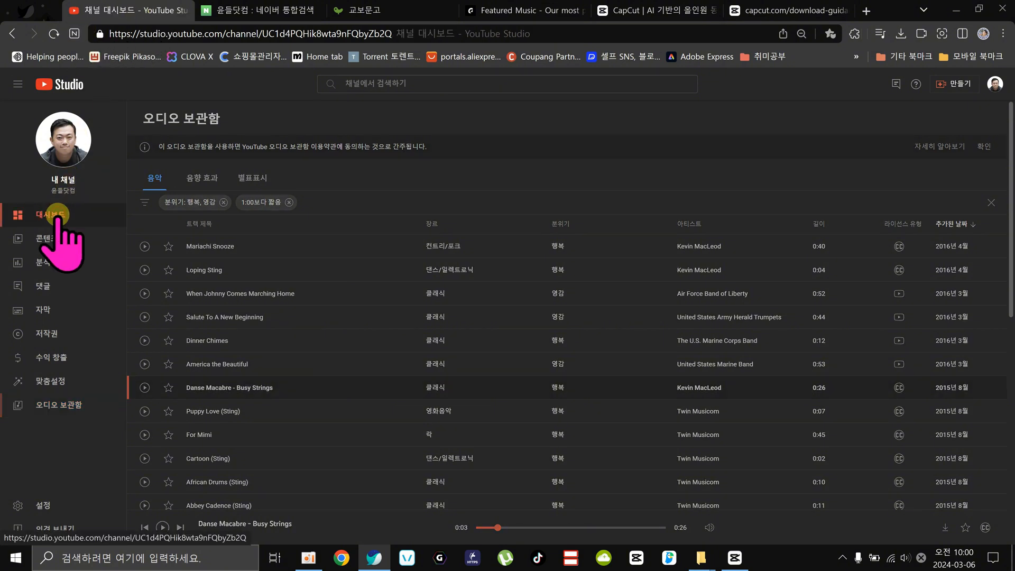
click(993, 86)
click(897, 150)
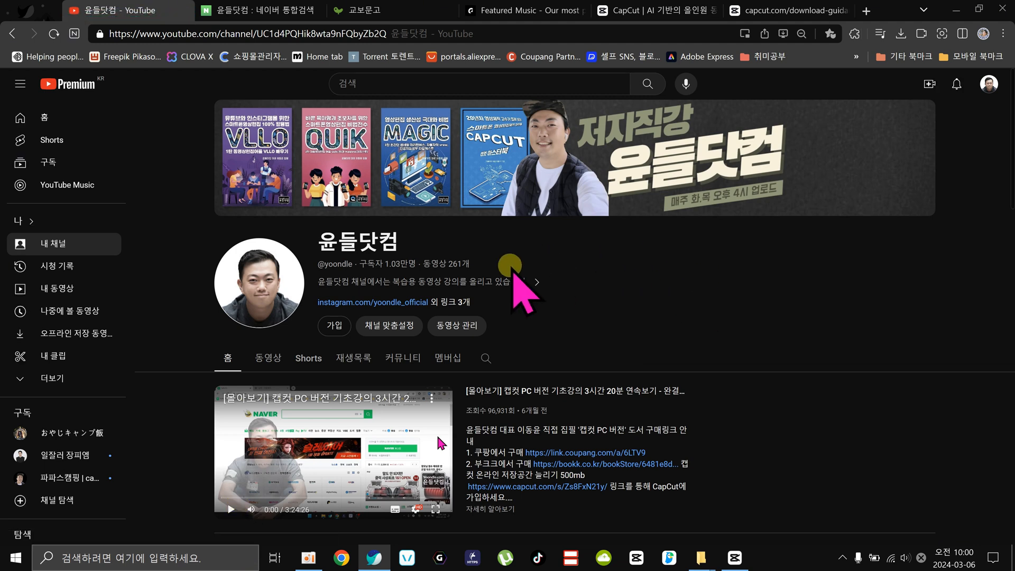
drag(385, 264, 400, 263)
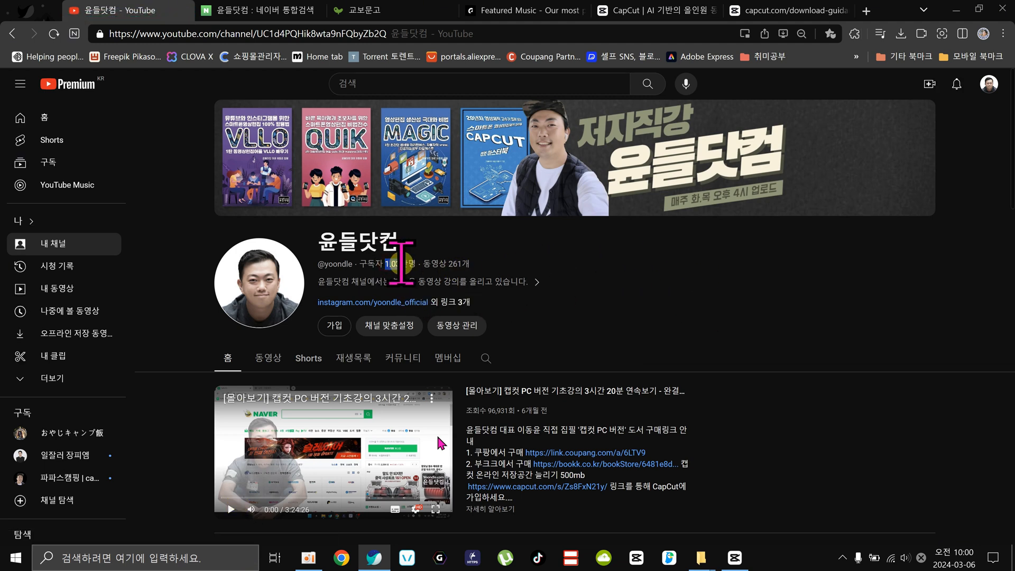
click(650, 275)
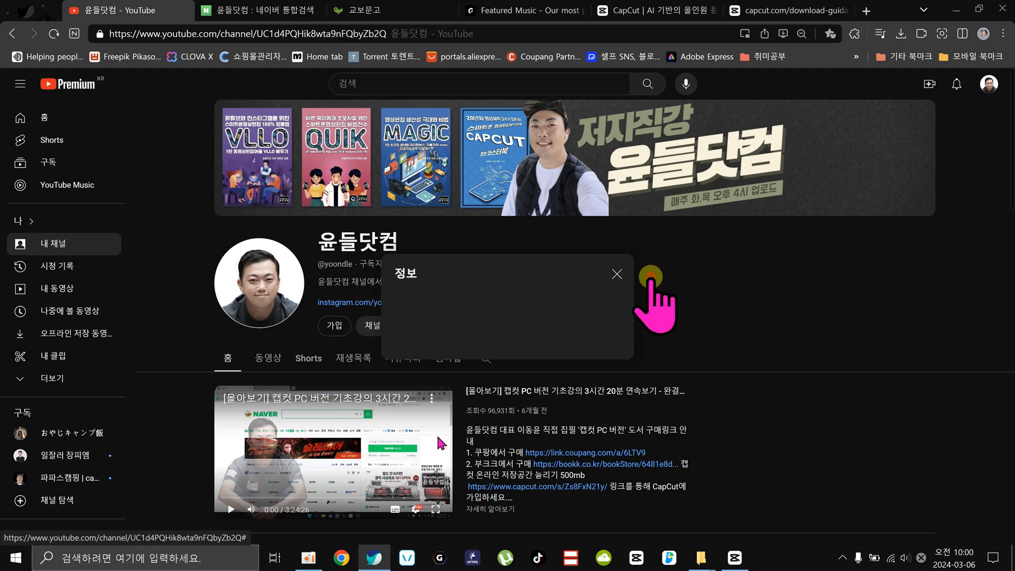
click(617, 136)
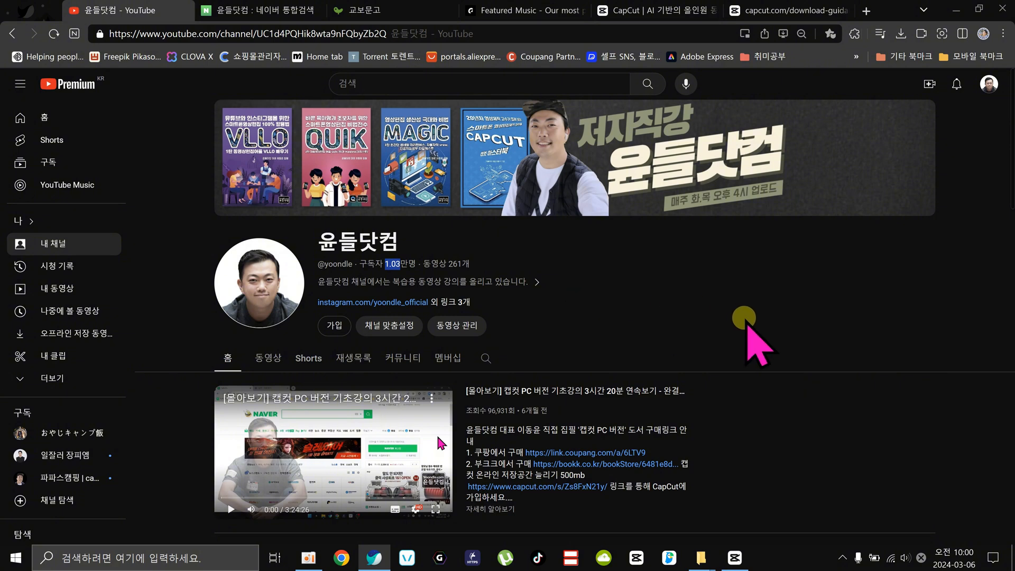
Open the channel's playlists (재생목록) and look through the free CapCut lecture series.
click(360, 357)
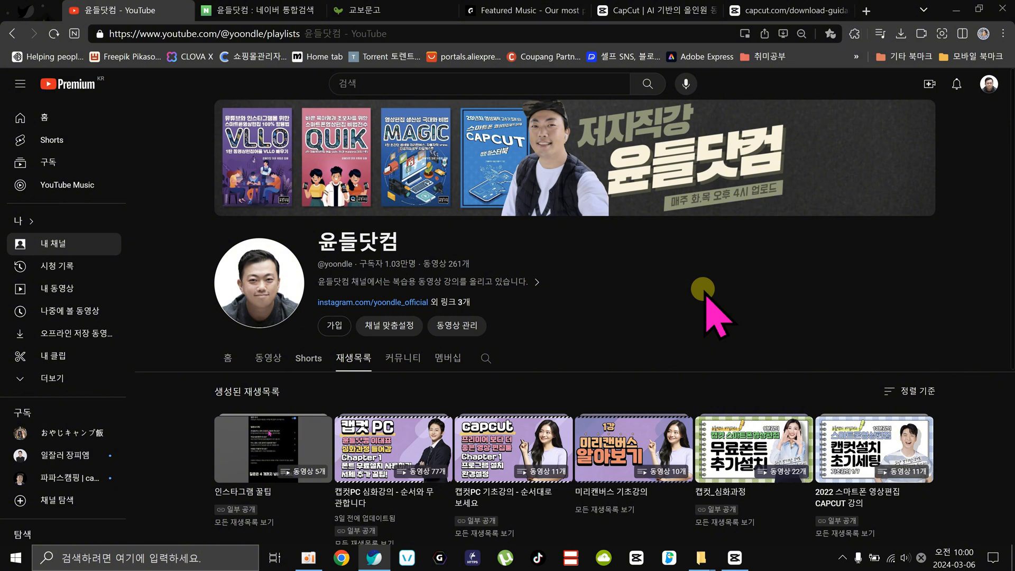
scroll(465, 396, down, 4)
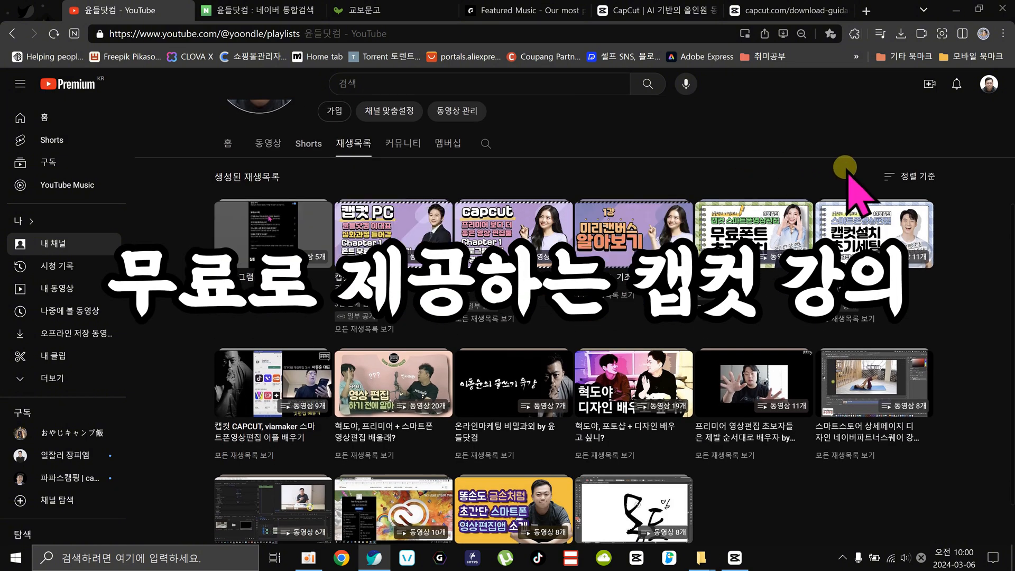
scroll(464, 340, up, 2)
scroll(464, 340, down, 4)
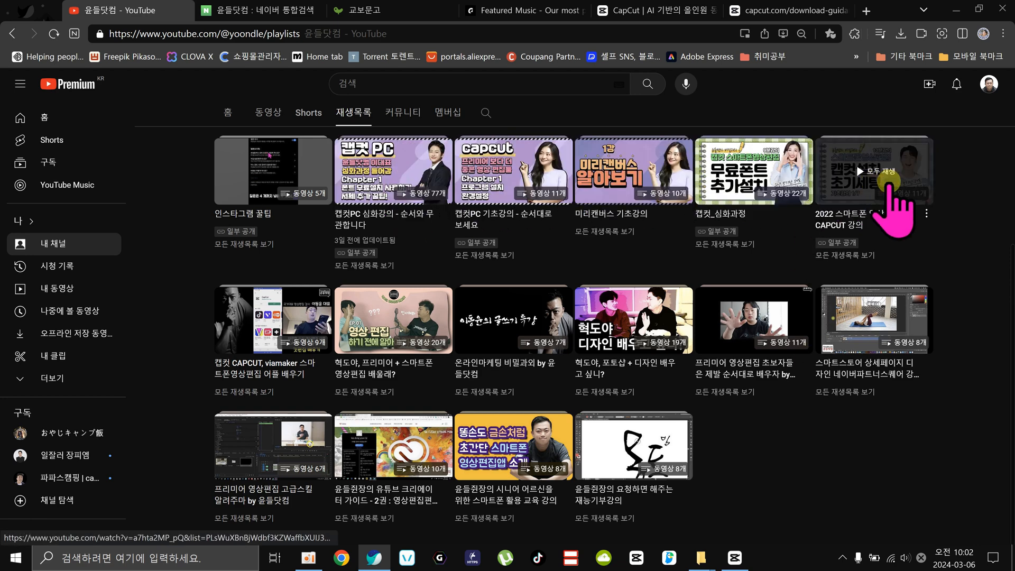
Switch to the Naver search results for 윤들닷컴, highlight the search term, and look through the listed sites and books.
click(283, 10)
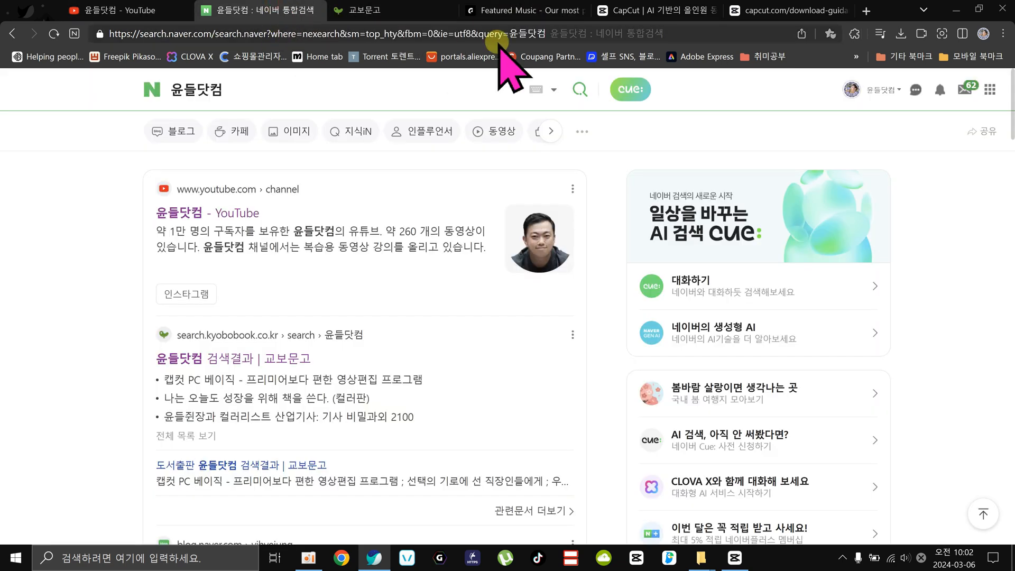
drag(229, 87, 162, 92)
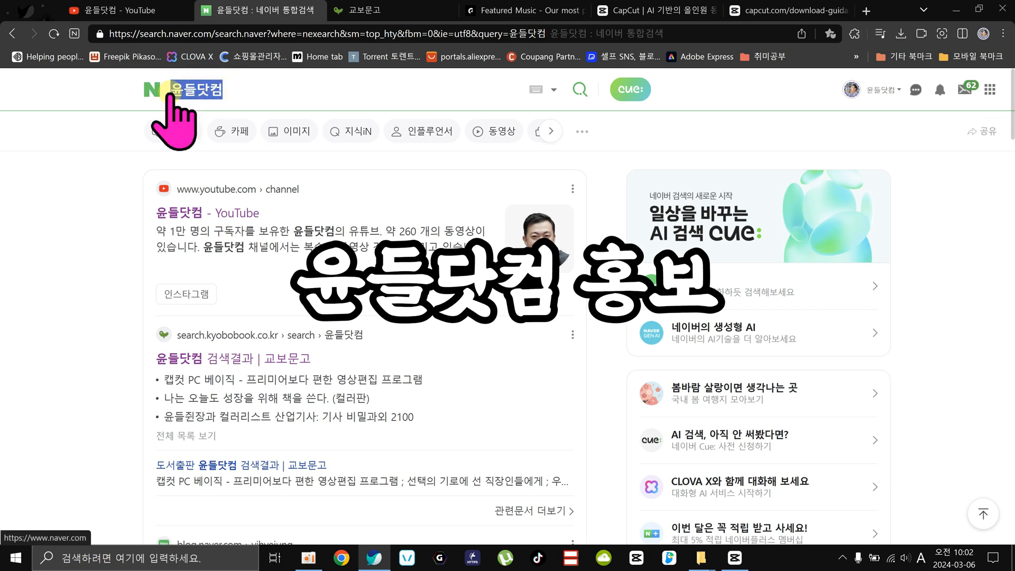
click(84, 212)
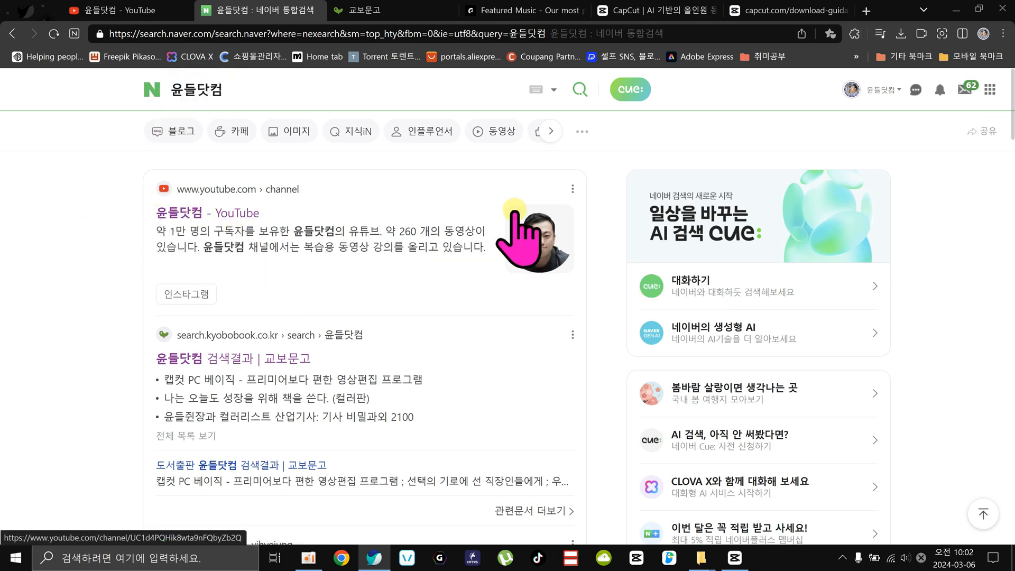
scroll(523, 229, down, 5)
scroll(414, 220, up, 1)
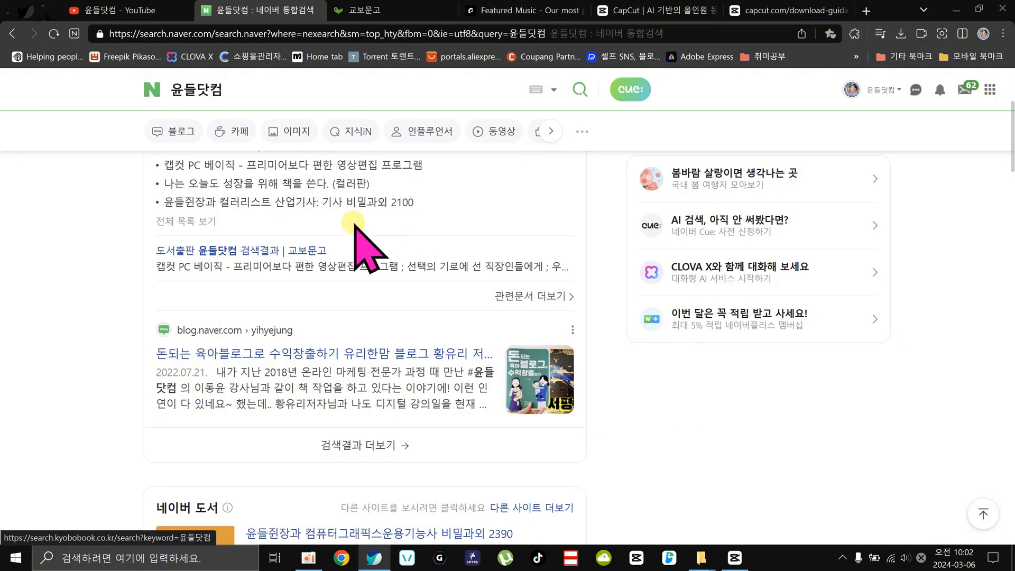
scroll(329, 280, up, 2)
scroll(290, 283, down, 10)
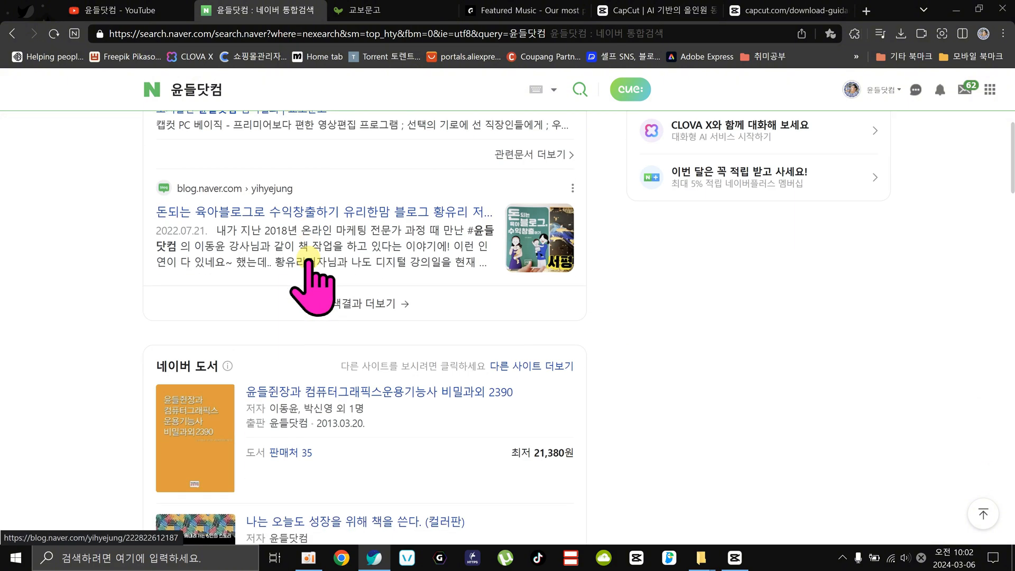
Look through the rest of the 윤들닷컴 search results, including the images, popular book posts and videos.
scroll(266, 305, down, 15)
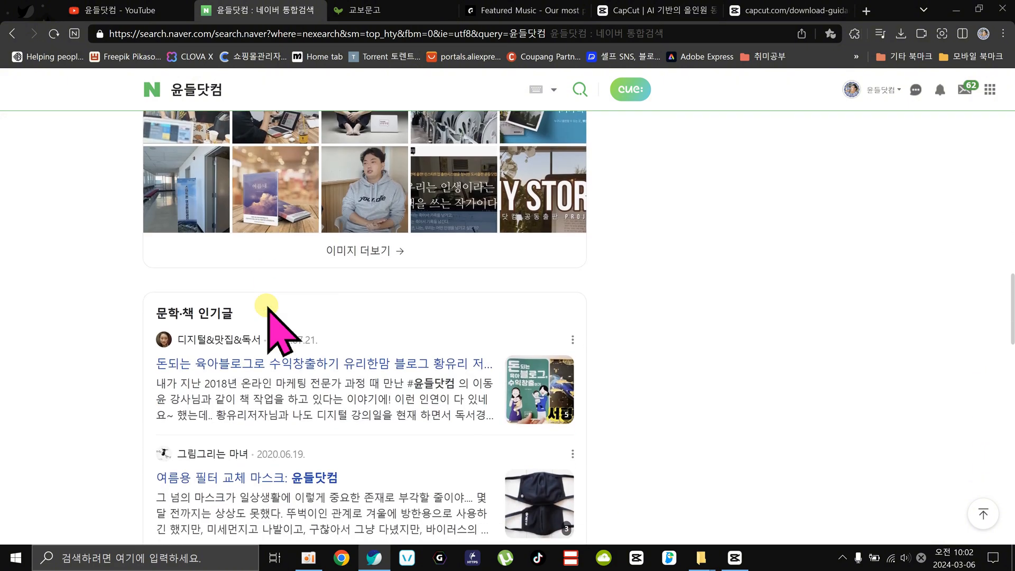
scroll(265, 307, down, 16)
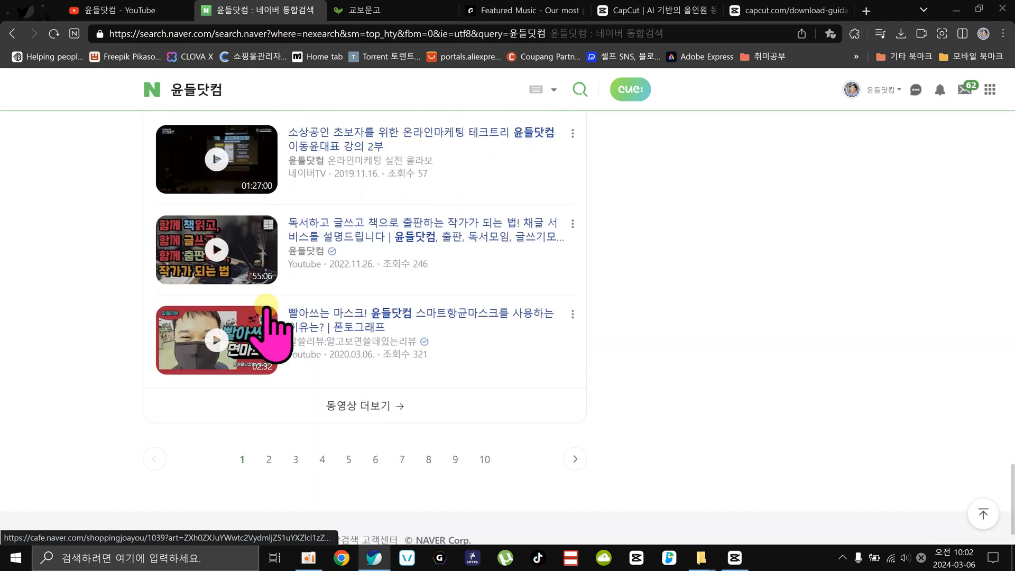
scroll(268, 309, up, 6)
scroll(267, 308, up, 20)
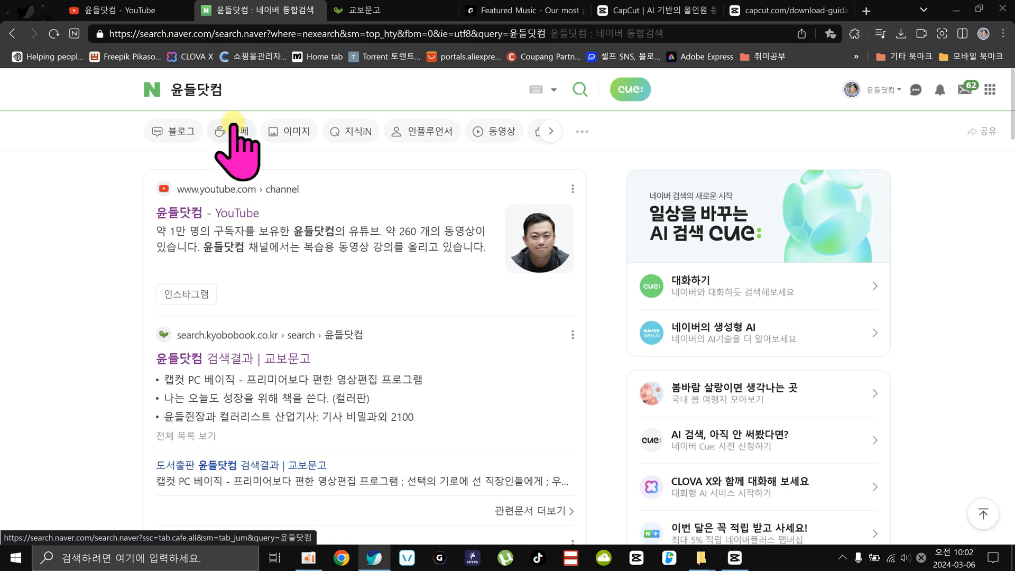
Replace the Naver search term with the instructor's full name and run the search.
drag(266, 85, 55, 66)
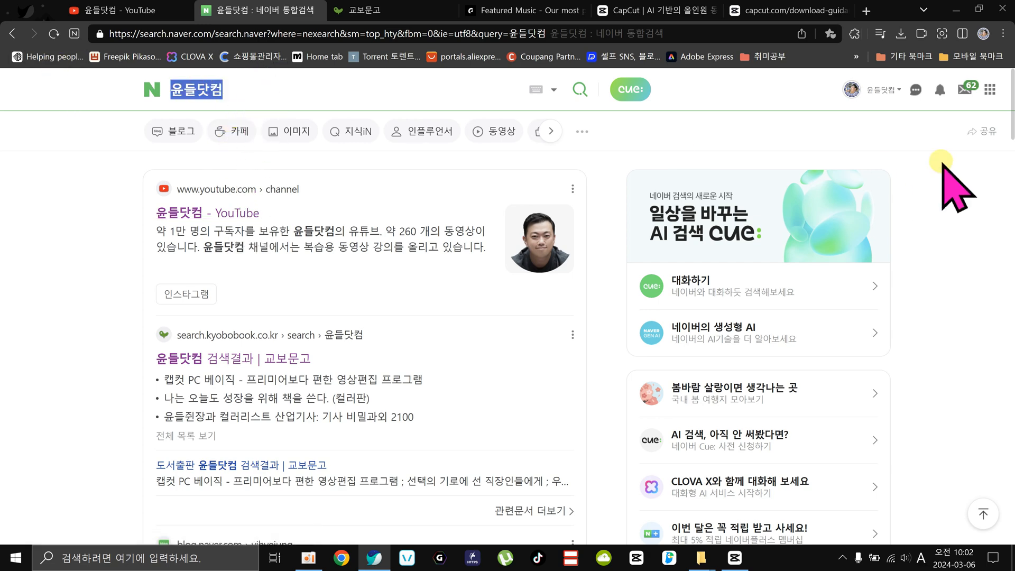
text(dlehd)
key(BackSpace)
key(BackSpace)
key(BackSpace)
key(BackSpace)
key(BackSpace)
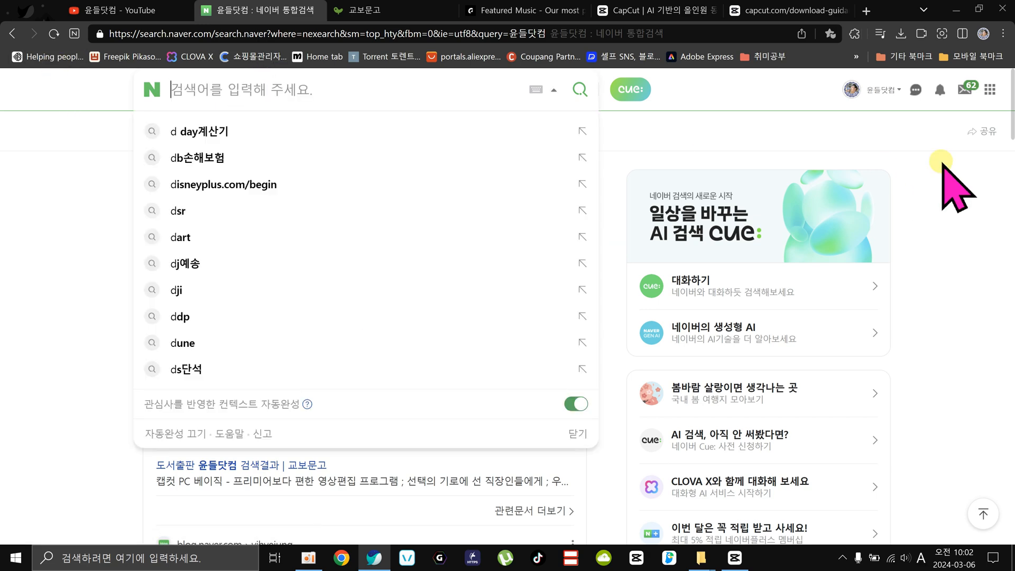
text(이동윤)
key(Return)
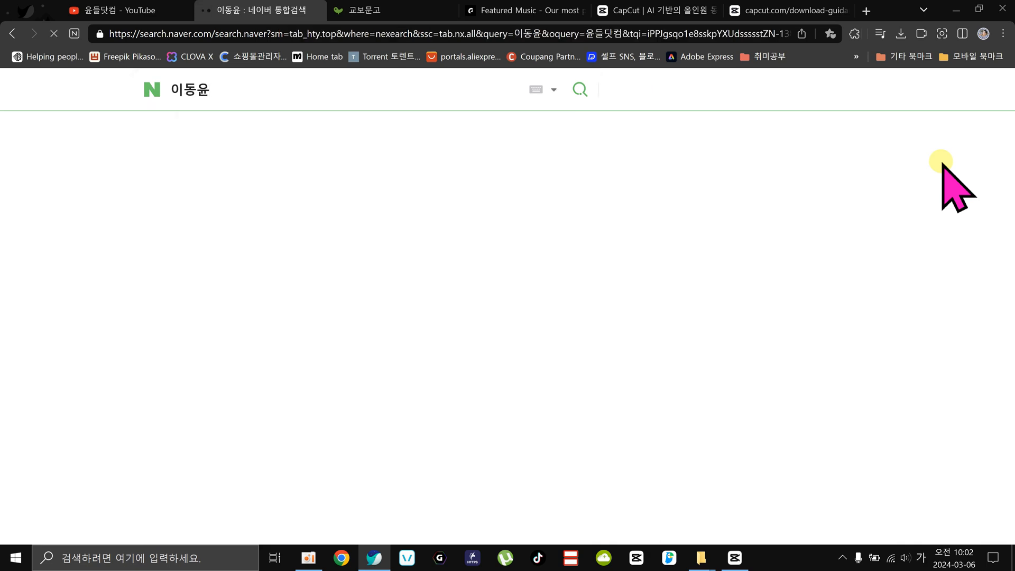
Expand the full list of people sharing the same name (동명이인) and open the profile of the writer (작가).
scroll(317, 391, down, 1)
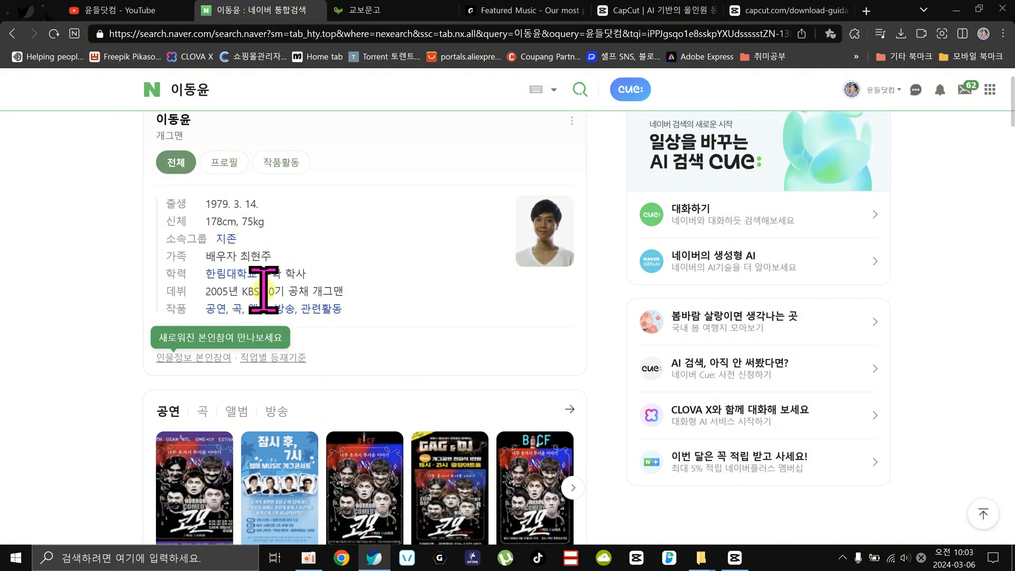
scroll(431, 351, down, 2)
scroll(536, 358, up, 3)
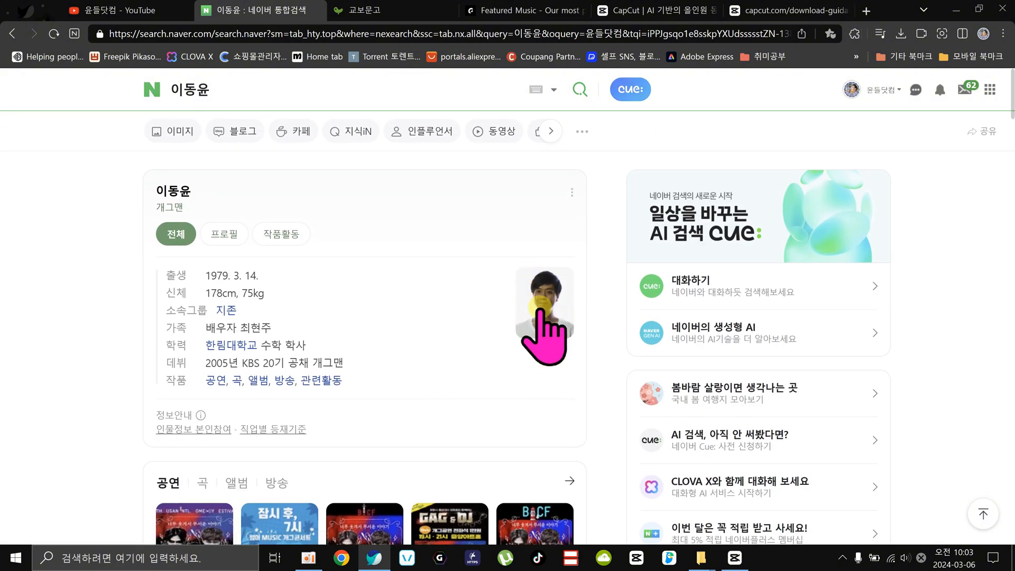
scroll(488, 348, down, 10)
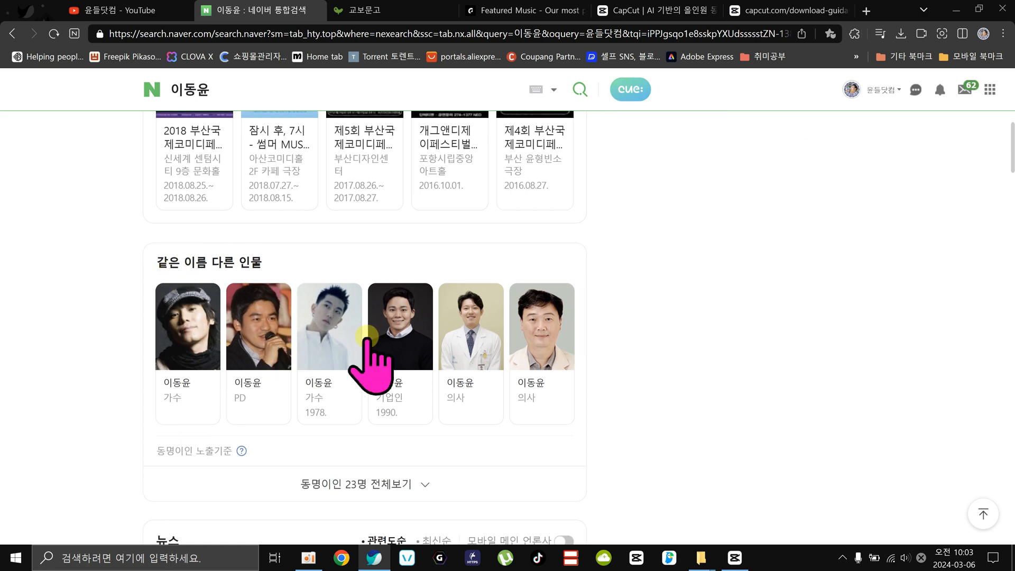
click(361, 484)
scroll(656, 404, down, 9)
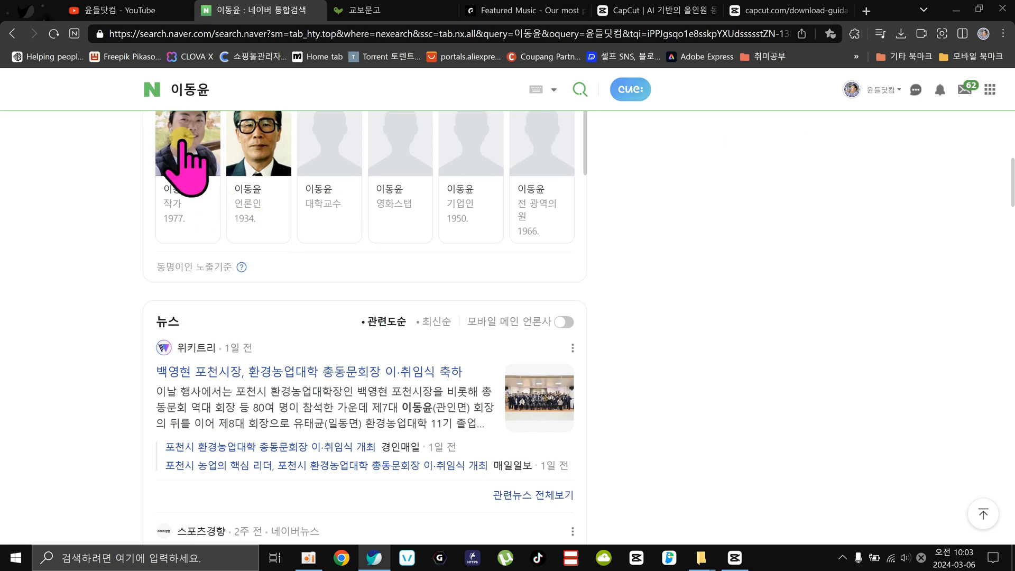
click(192, 175)
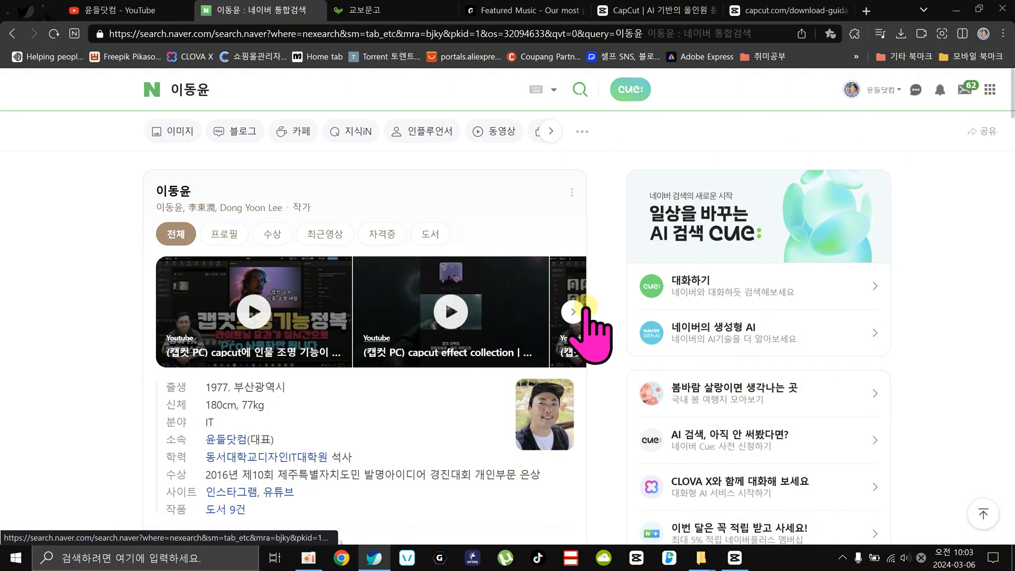
Examine the writer's profile page, including the personal details, recent videos (최근영상), books (도서), news and images.
scroll(370, 328, down, 4)
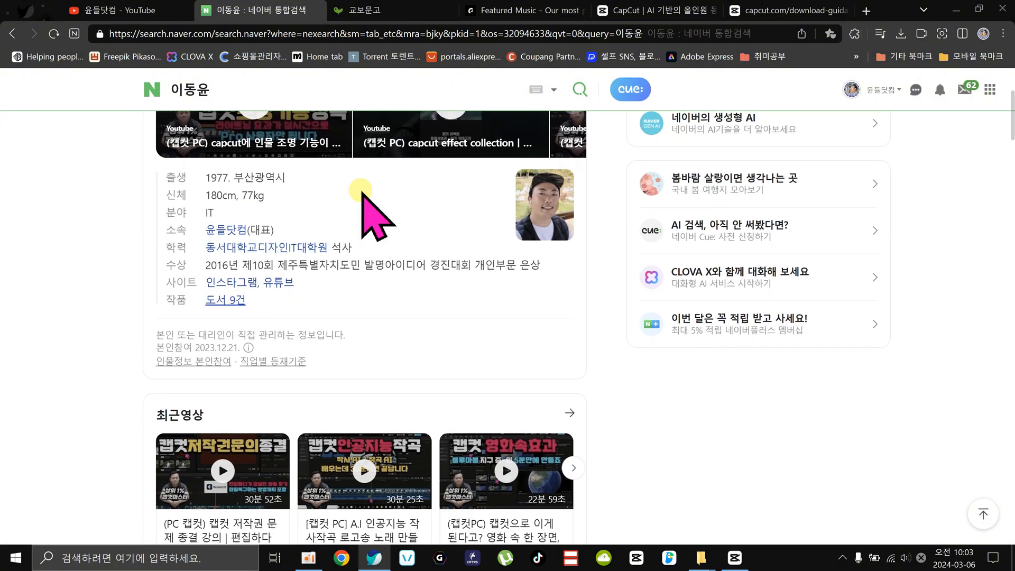
scroll(407, 390, down, 3)
scroll(510, 325, down, 4)
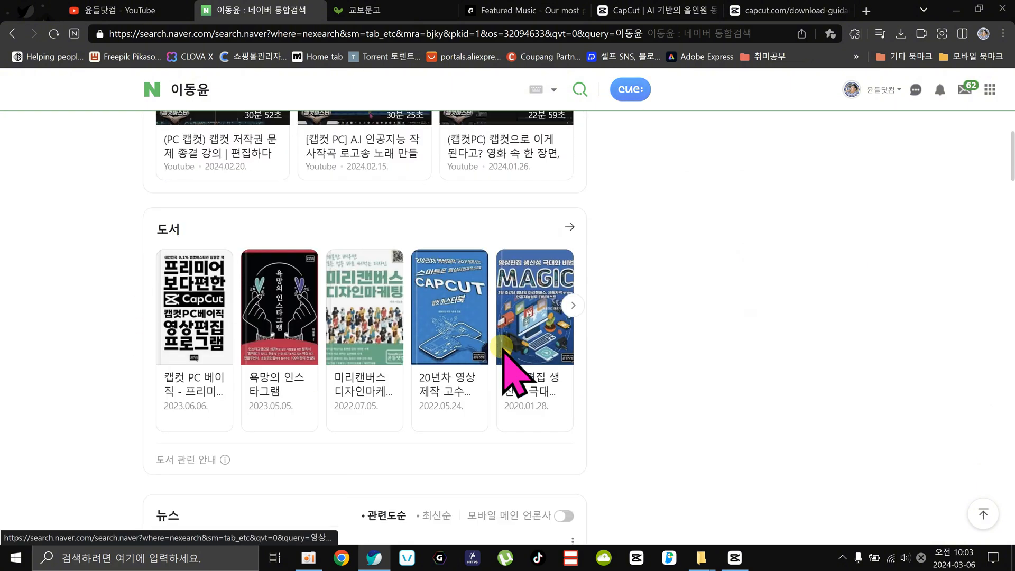
scroll(501, 349, down, 1)
scroll(452, 328, down, 12)
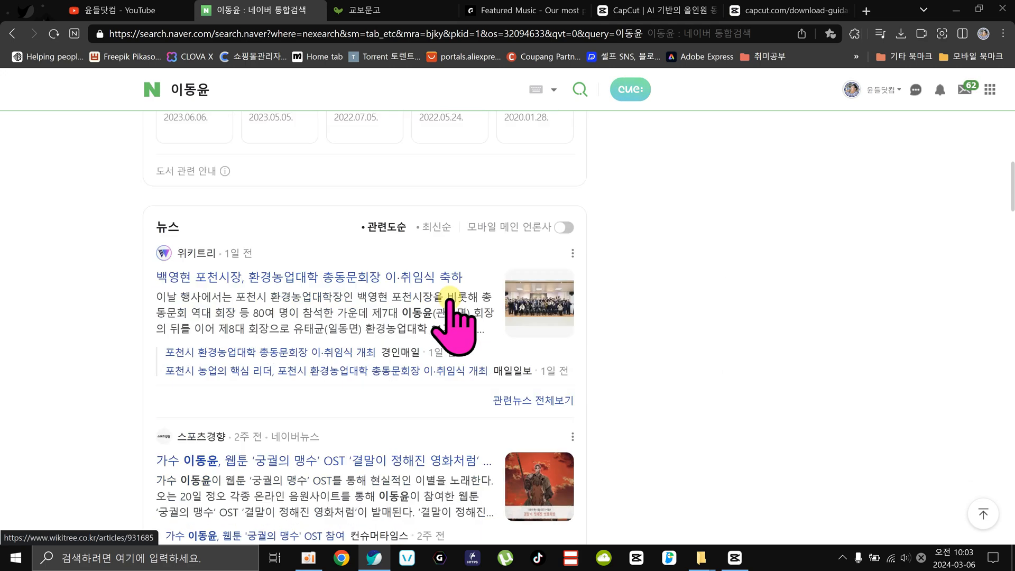
scroll(465, 339, down, 7)
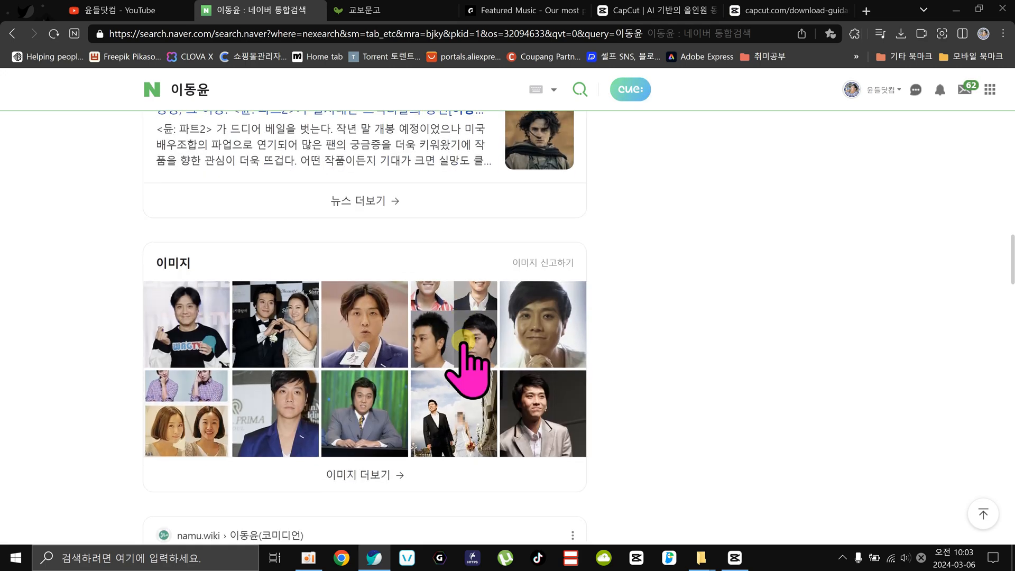
scroll(465, 317, up, 20)
scroll(472, 370, up, 10)
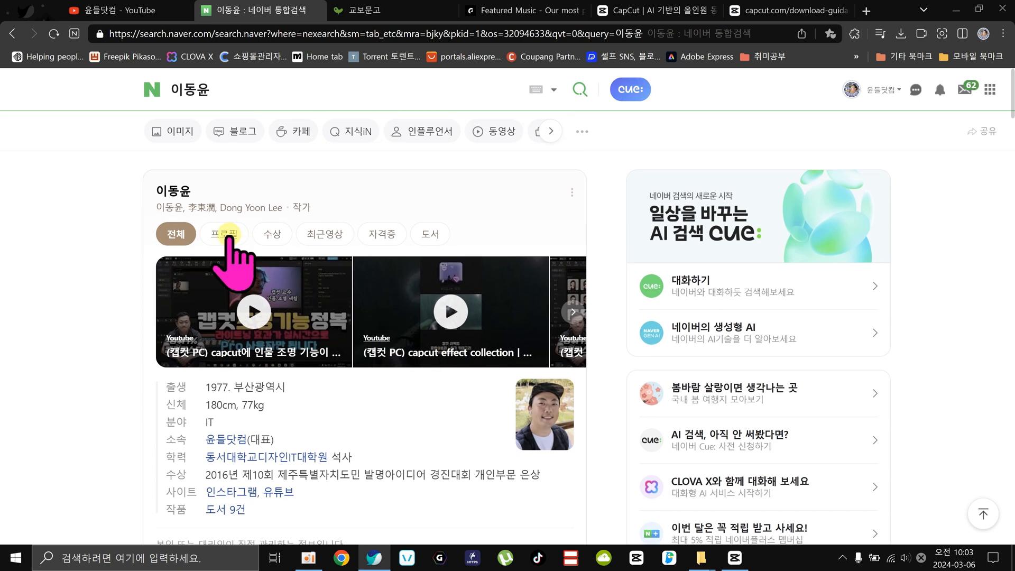
Open the profile's 프로필, 수상, 최근영상, 자격증 and 도서 sections in turn.
click(224, 235)
click(272, 235)
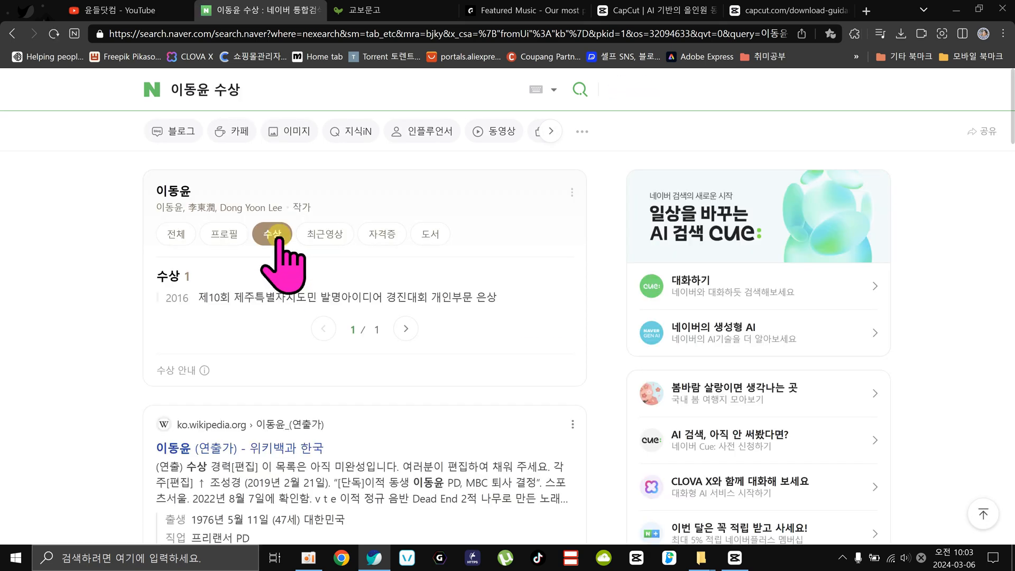
click(319, 231)
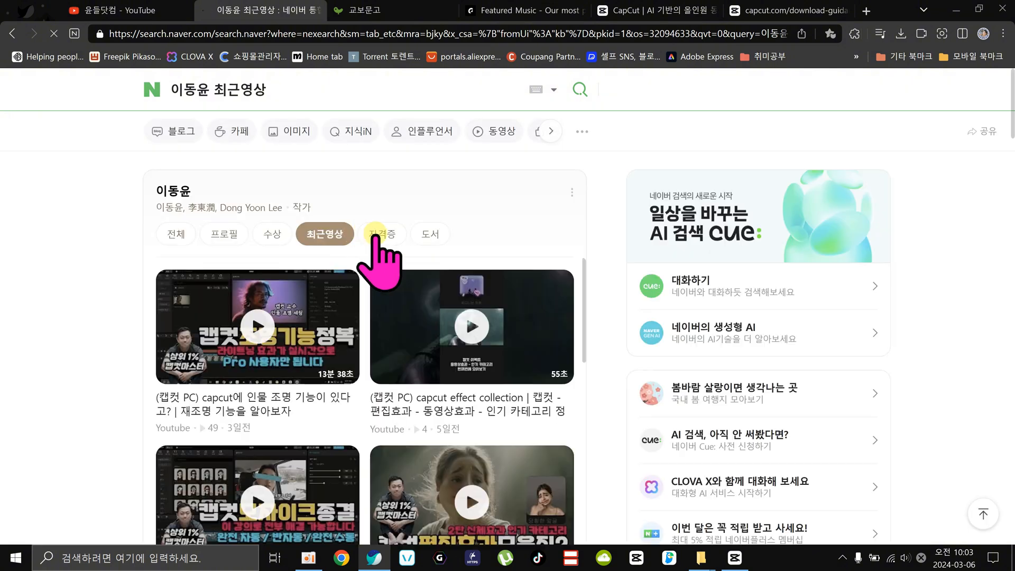
click(383, 232)
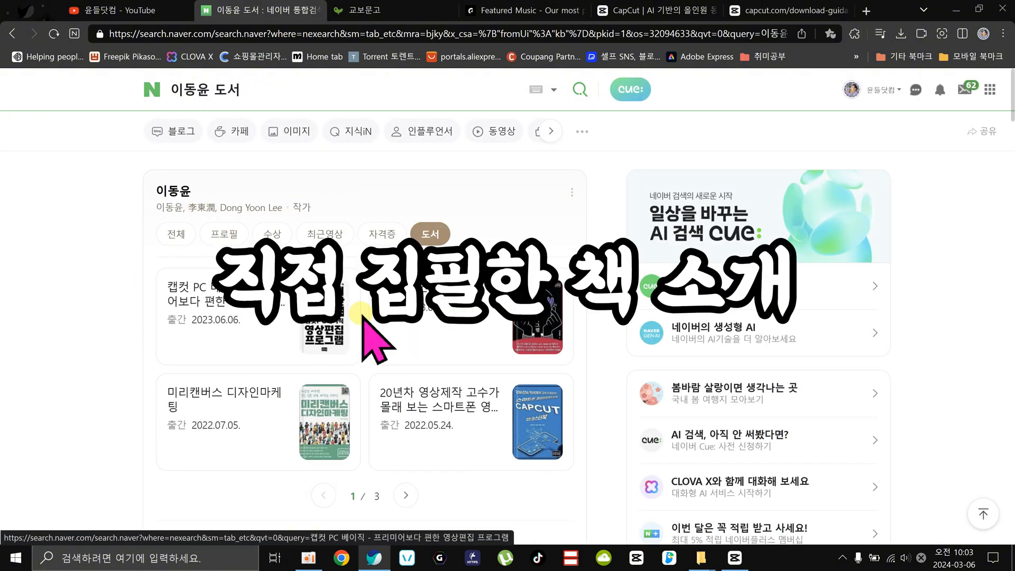
Switch to the Kyobo bookstore (교보문고) shopping cart and look over the instructor's books in it.
click(370, 12)
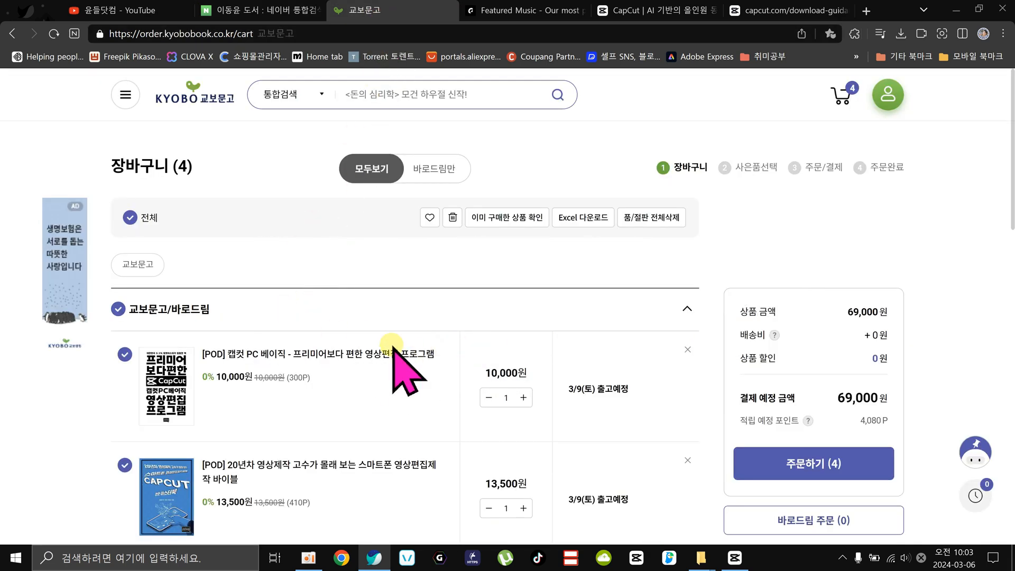
scroll(361, 331, down, 4)
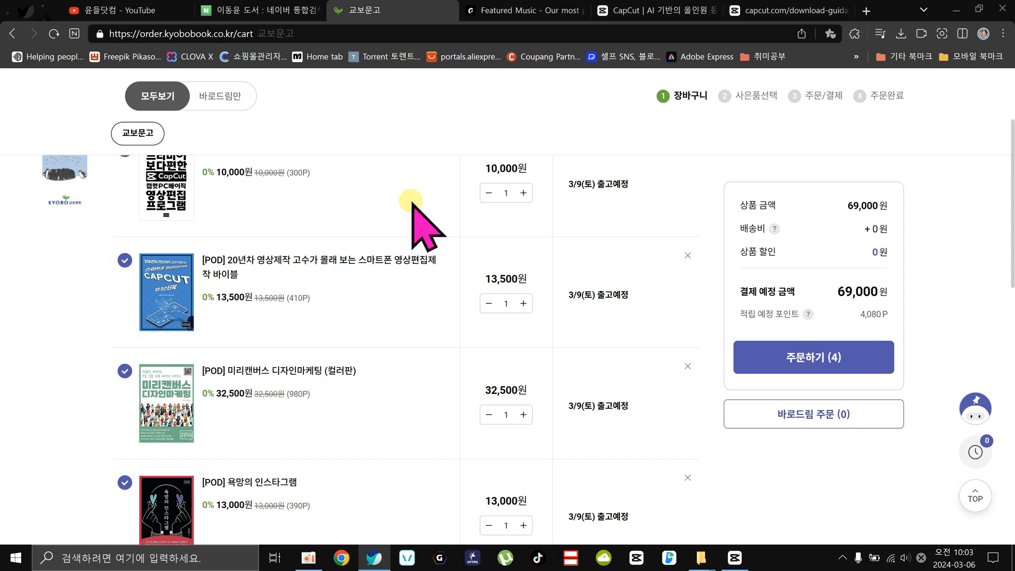
scroll(226, 344, up, 3)
scroll(225, 343, up, 1)
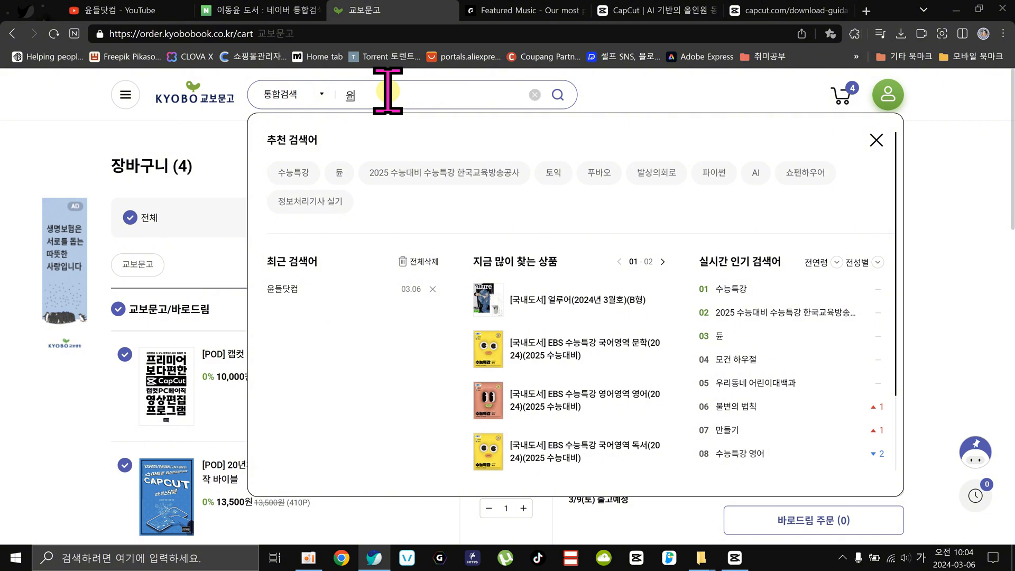
Search the bookstore for 윤들닷컴 plus the instructor's name, and repeat the search with 윤들닷컴 alone.
text(들닷컴 이동윤)
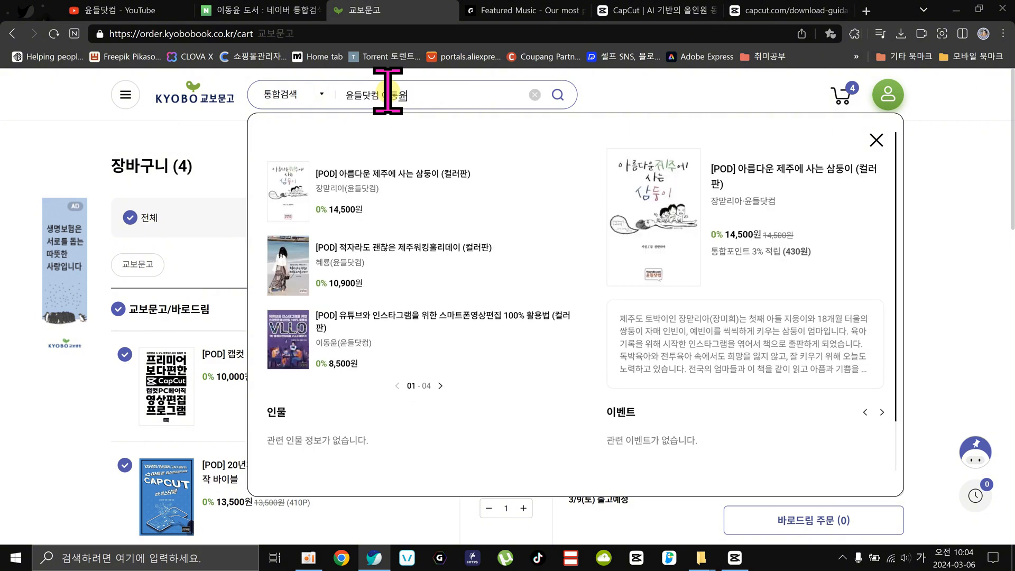
key(Return)
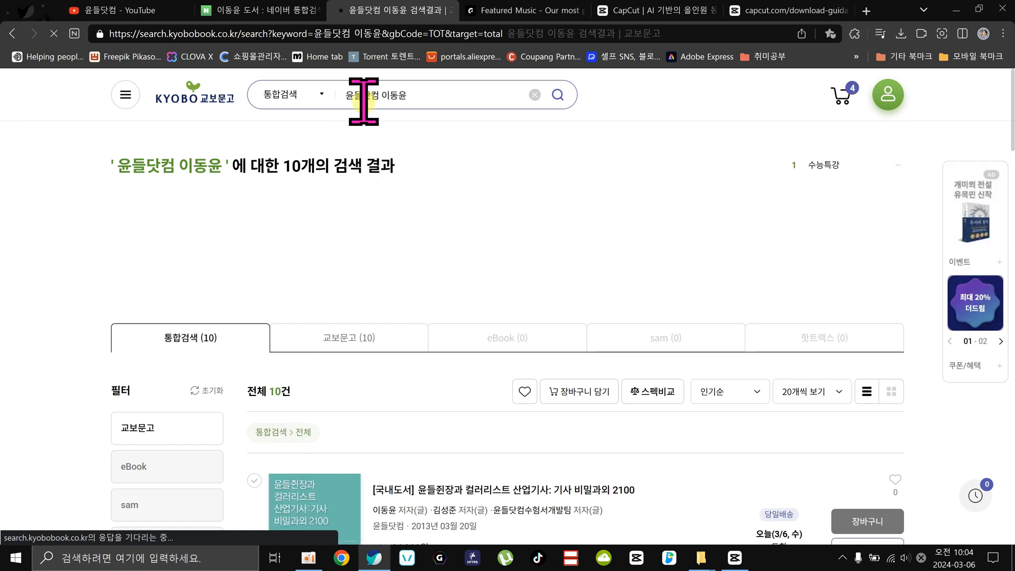
click(379, 94)
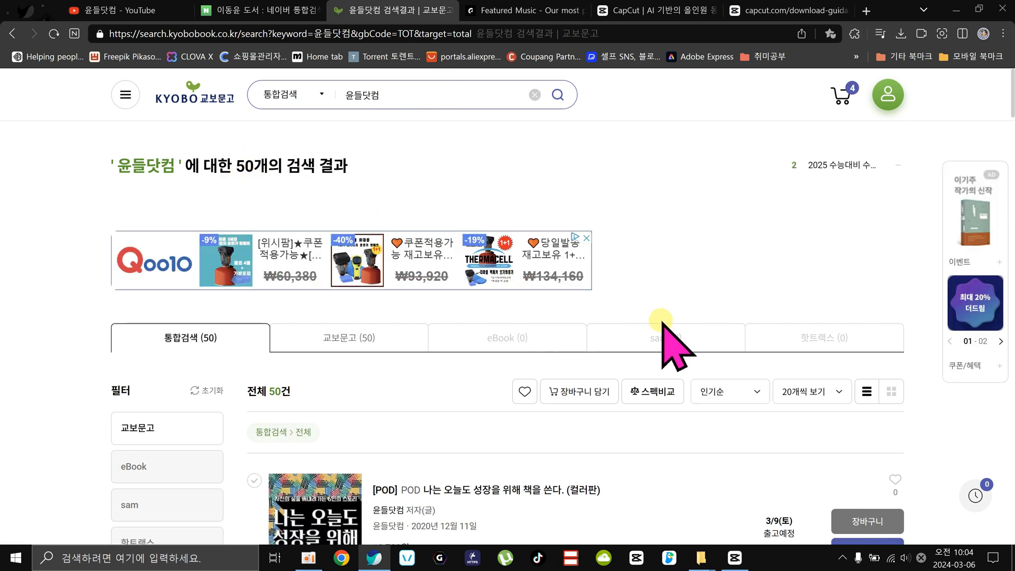
Examine the books listed for 윤들닷컴, from the exam preparation titles to the POD books such as 캡컷 PC 베이직 and 욕망의 인스타그램.
scroll(662, 321, down, 4)
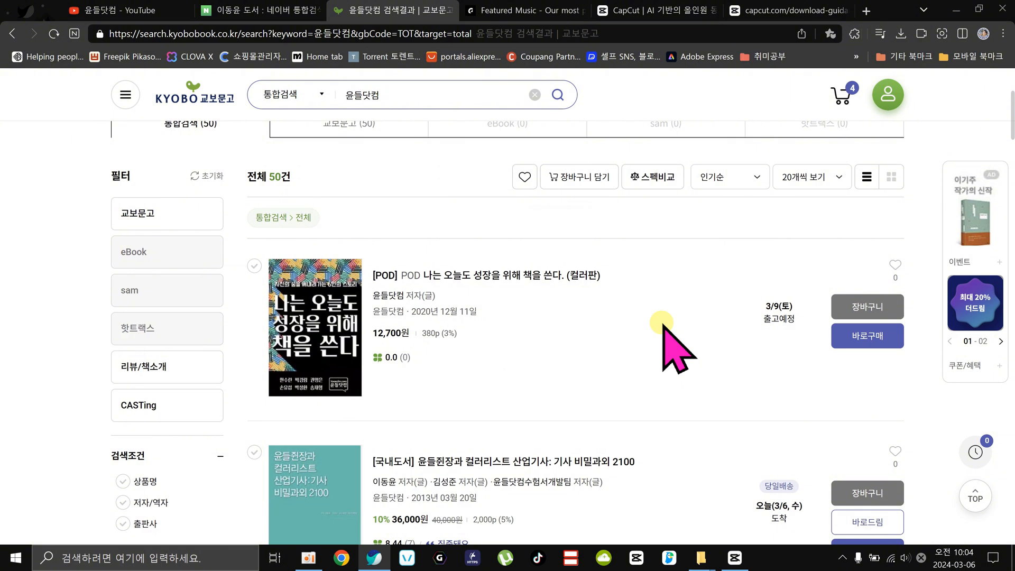
scroll(500, 369, down, 4)
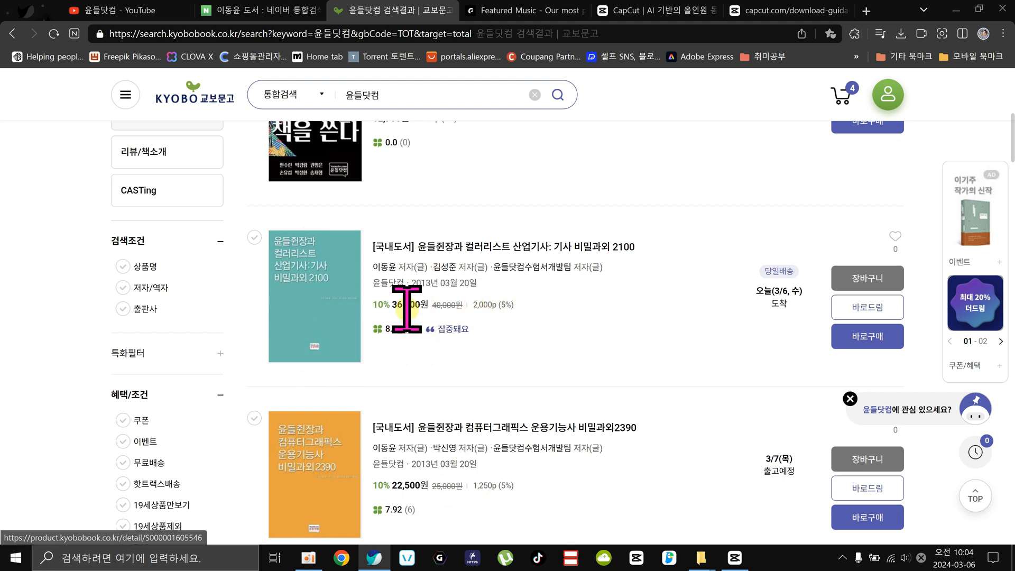
scroll(474, 329, down, 4)
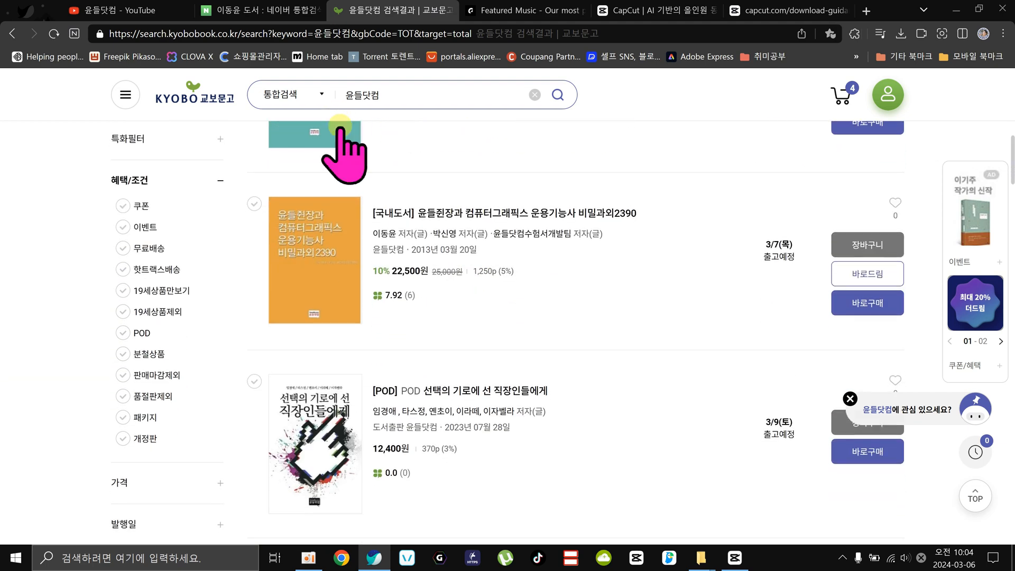
scroll(553, 294, up, 4)
scroll(553, 294, down, 5)
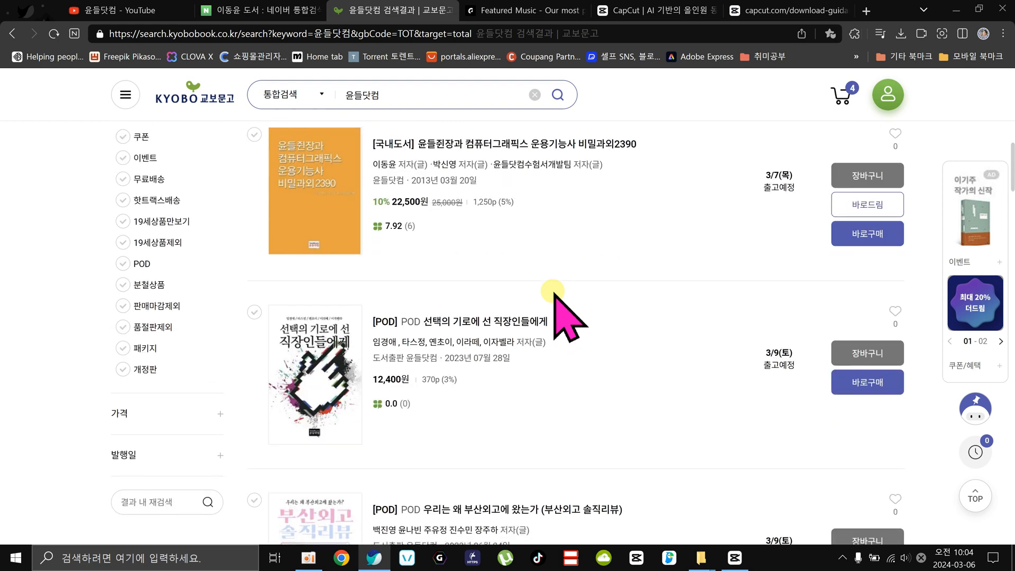
scroll(553, 294, up, 3)
scroll(554, 293, up, 1)
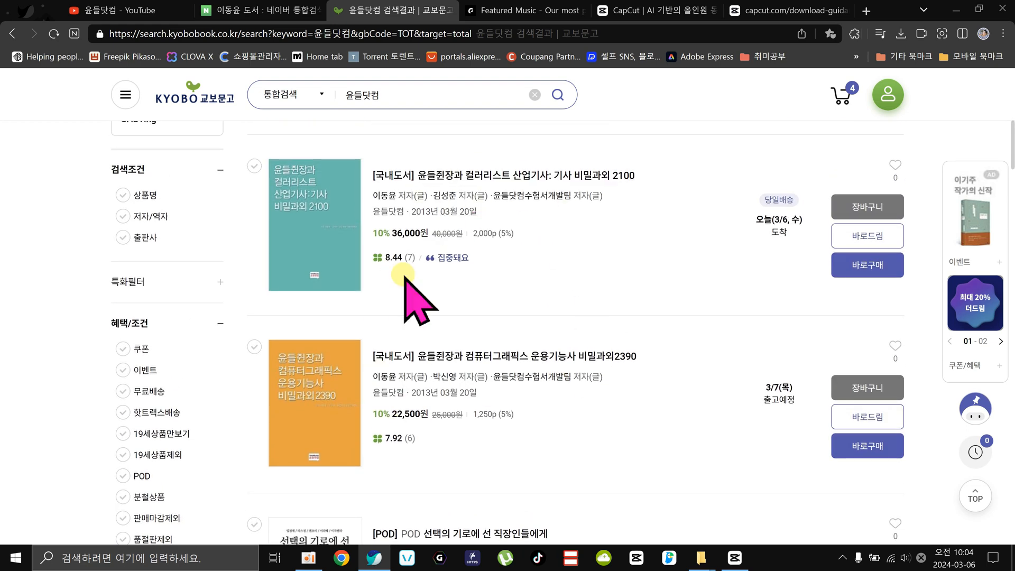
scroll(525, 428, down, 6)
scroll(522, 370, up, 6)
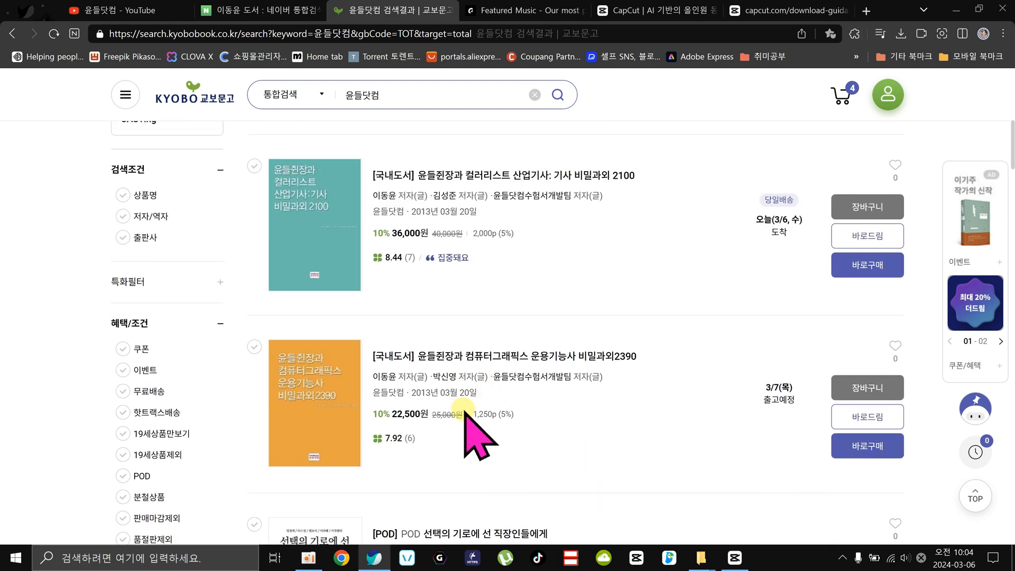
scroll(611, 407, down, 6)
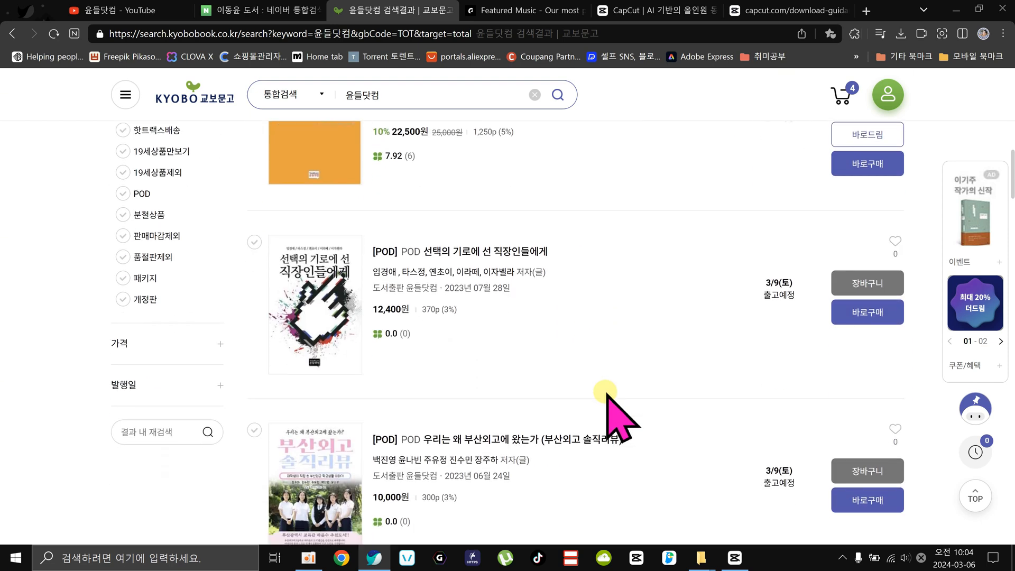
scroll(392, 362, down, 5)
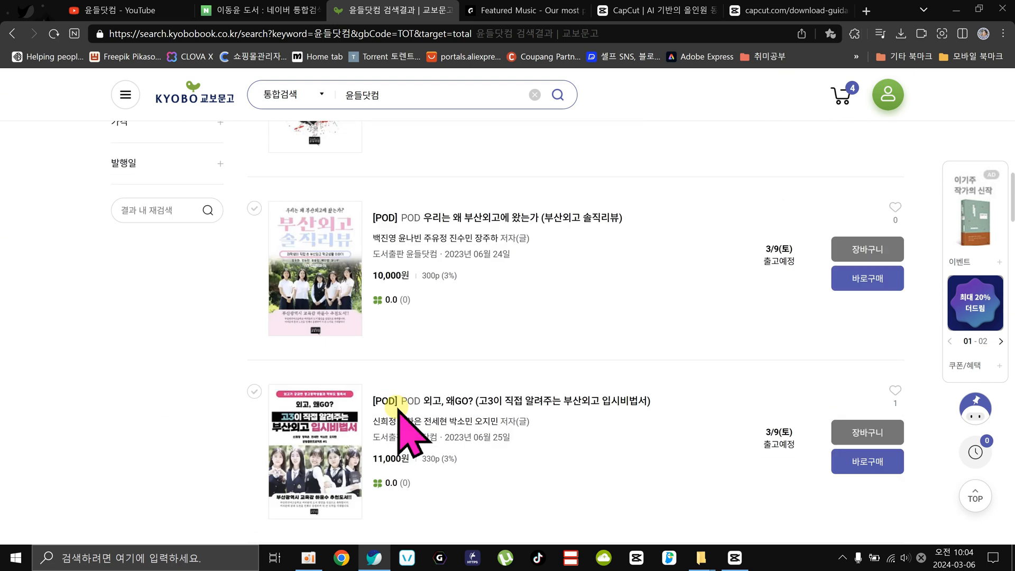
scroll(357, 349, down, 5)
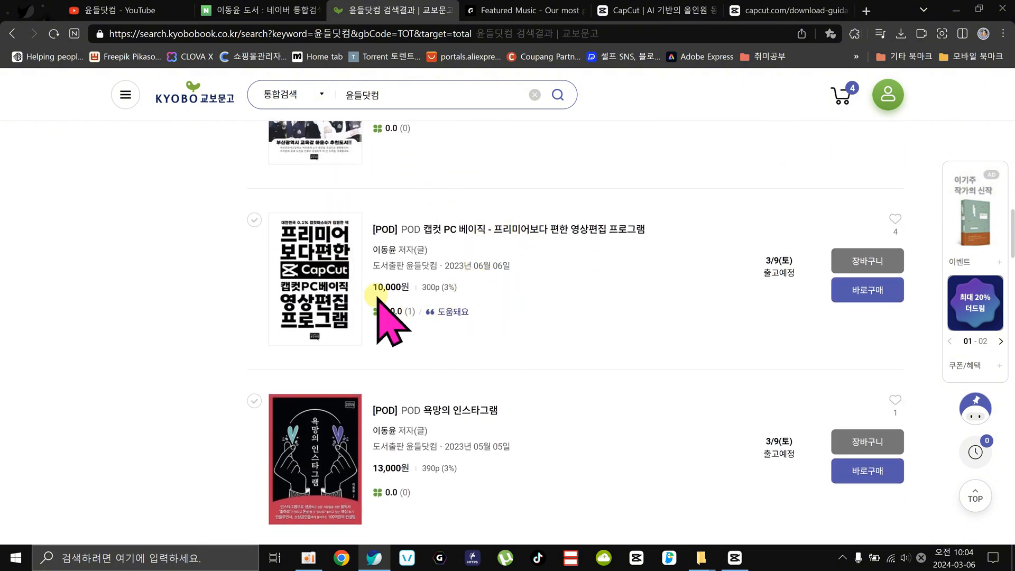
scroll(535, 336, down, 4)
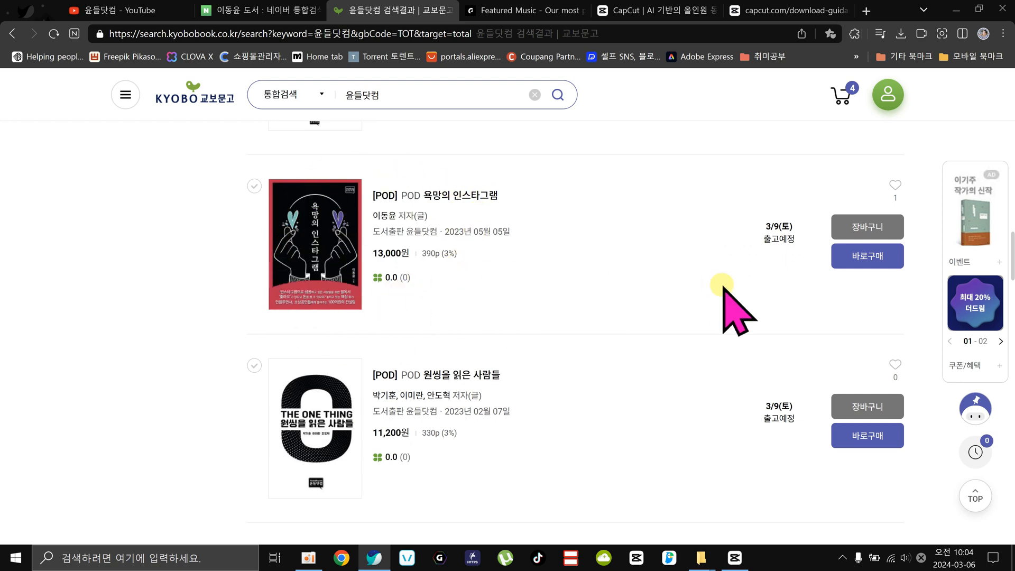
Look through the remaining POD books on the first results page for 윤들닷컴, down to its end.
scroll(722, 285, down, 9)
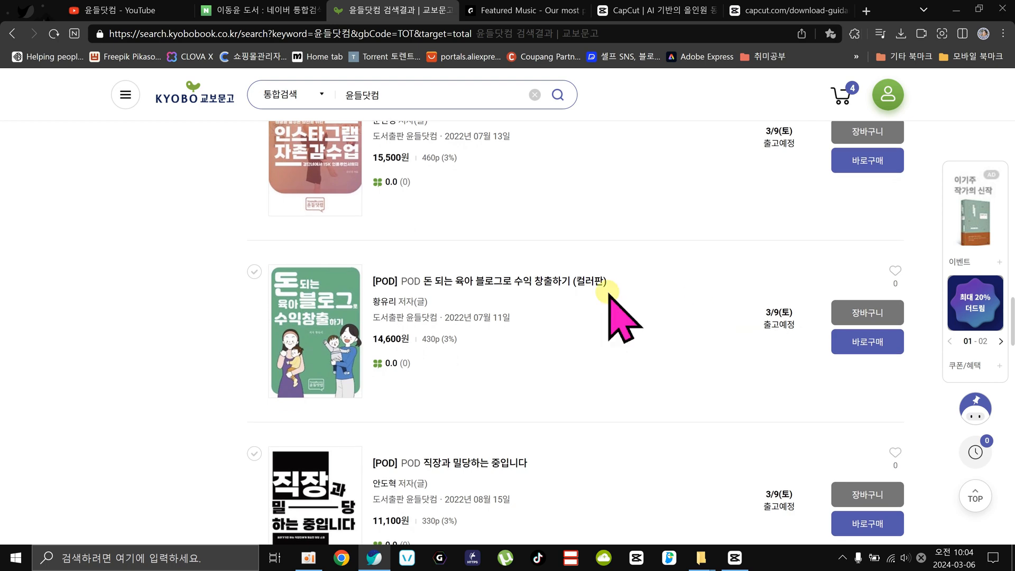
scroll(478, 340, down, 10)
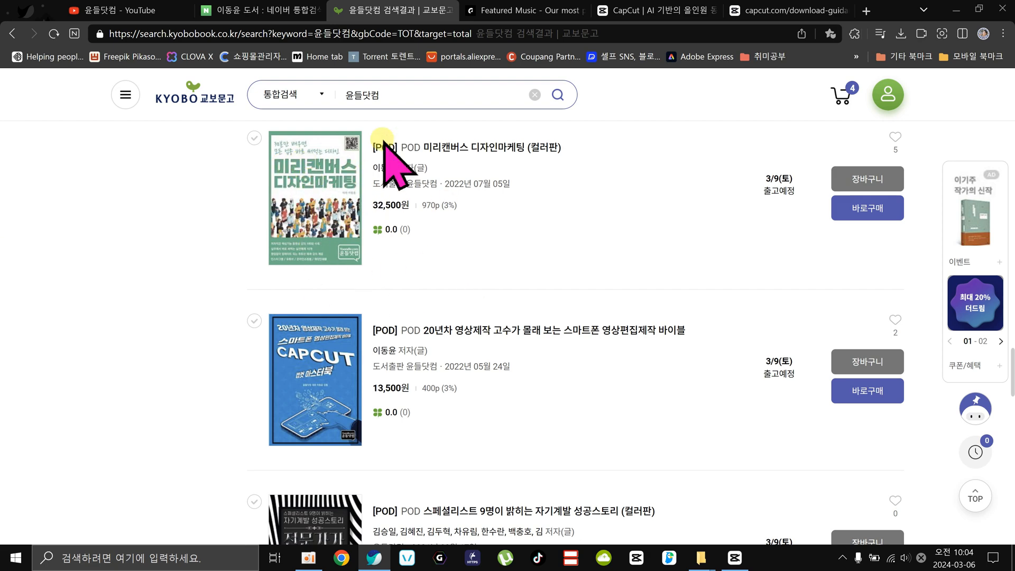
scroll(335, 260, down, 3)
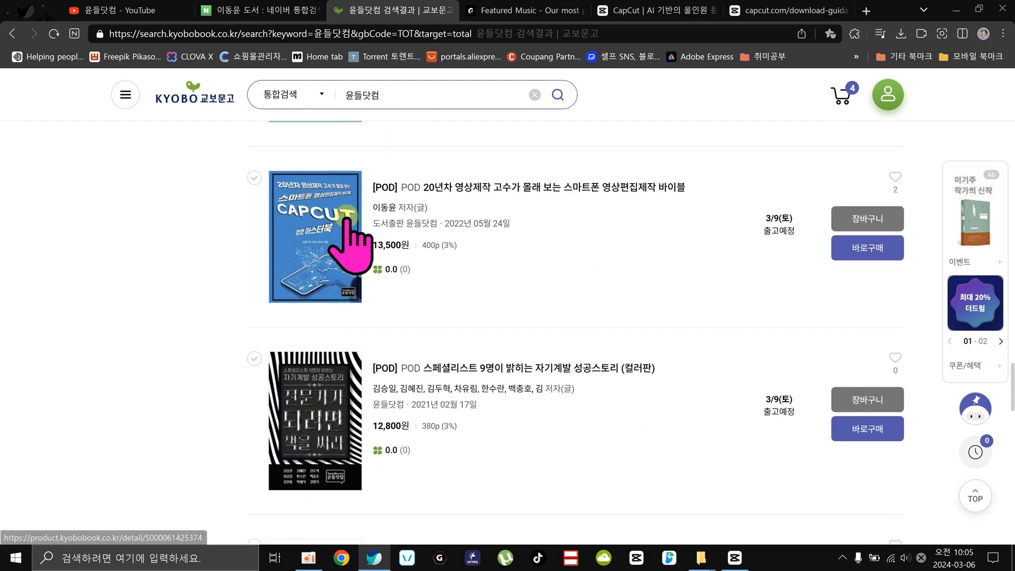
scroll(534, 253, down, 13)
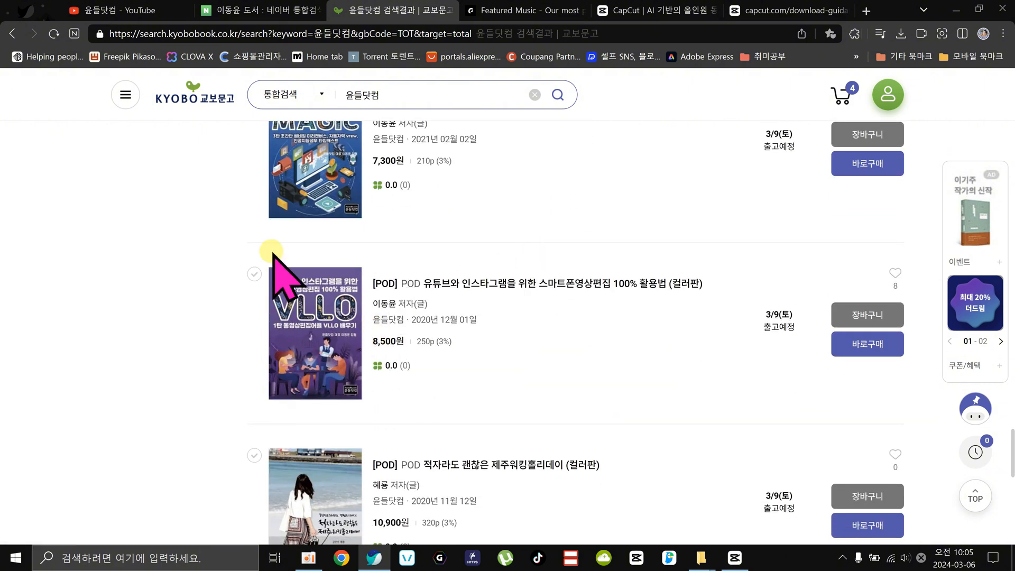
scroll(286, 296, up, 3)
scroll(508, 286, down, 8)
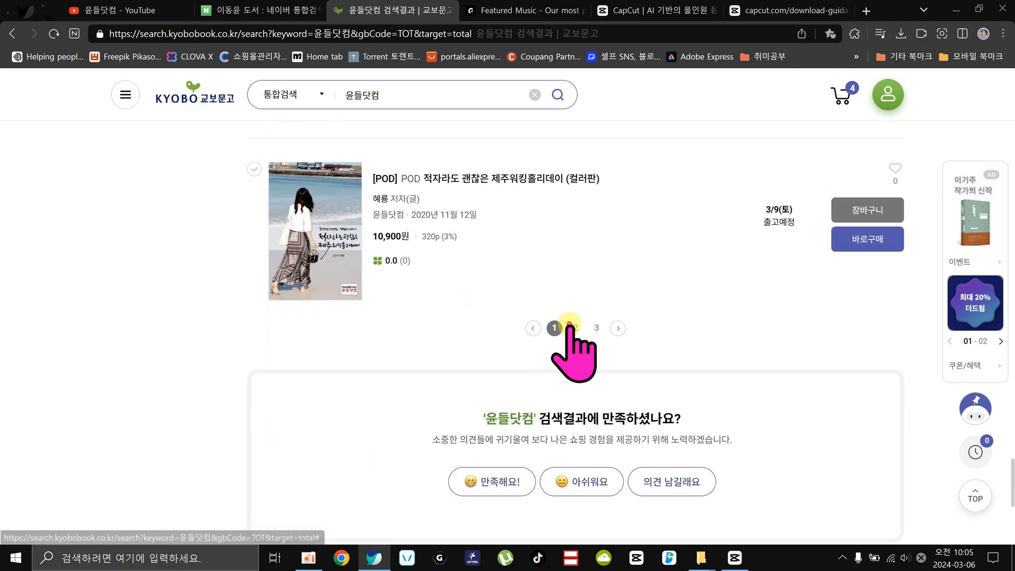
Open page 2 of the 윤들닷컴 search results and look over the older books listed there.
click(575, 336)
scroll(494, 351, down, 6)
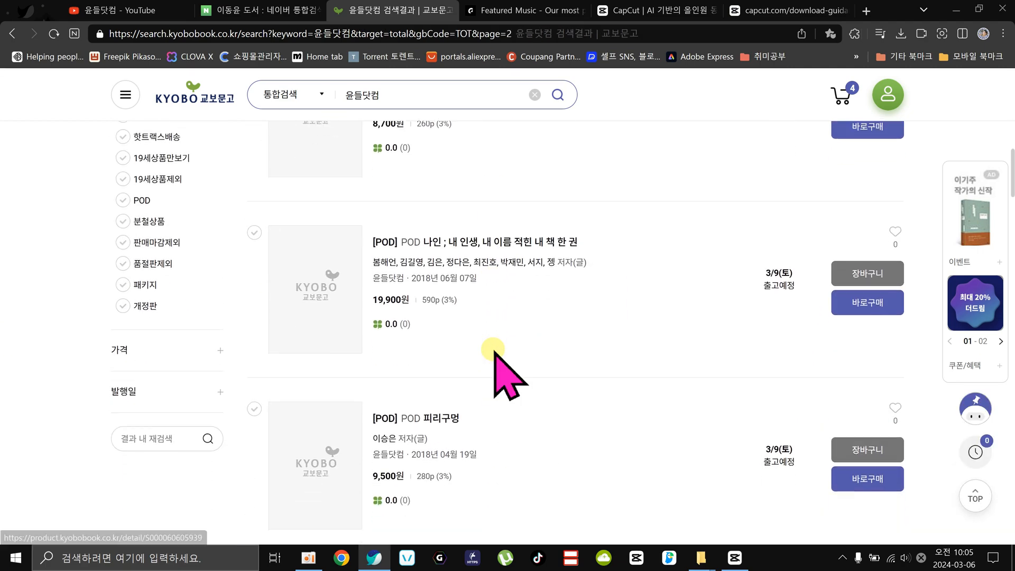
scroll(494, 351, down, 20)
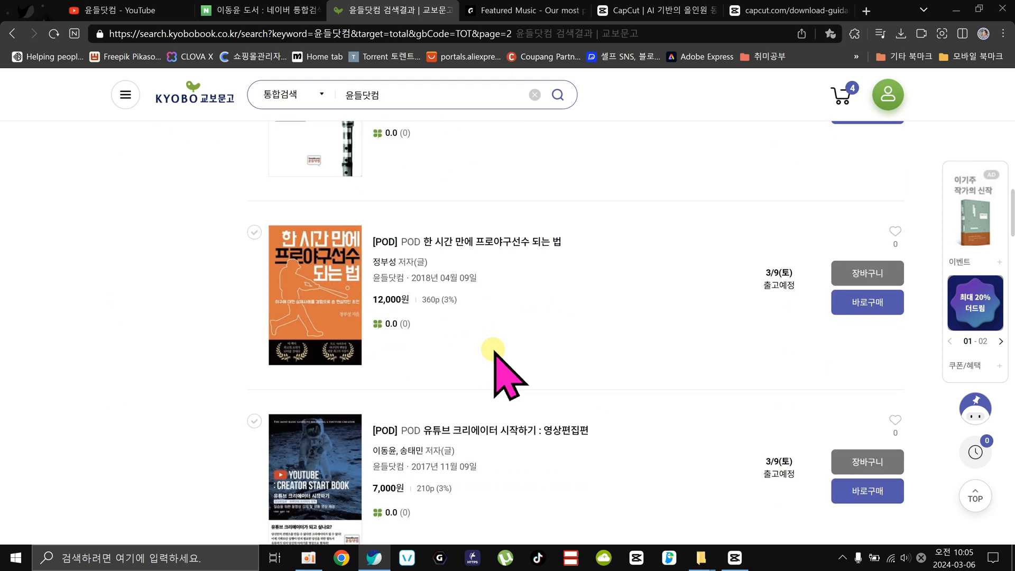
scroll(494, 351, up, 5)
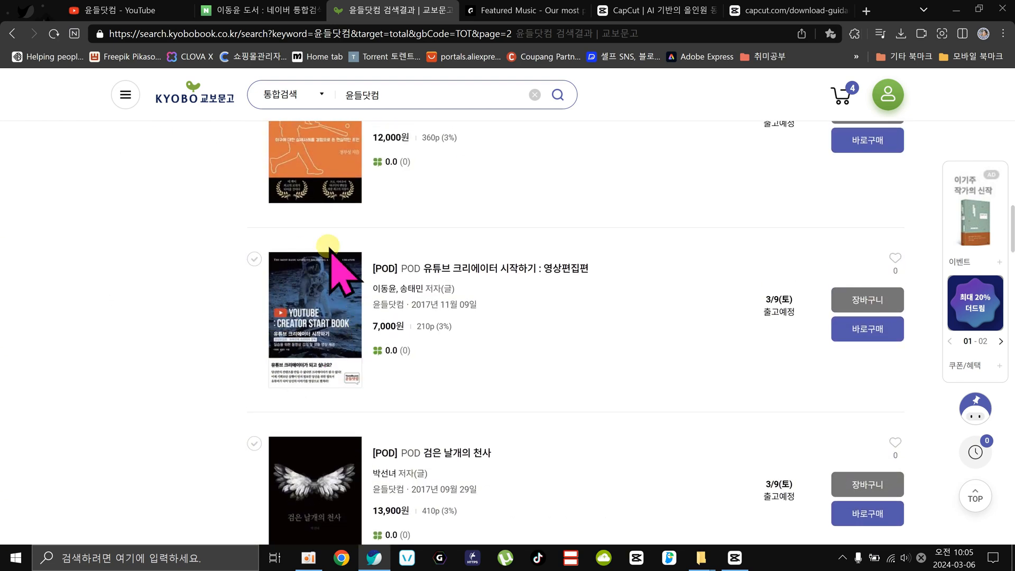
scroll(532, 350, down, 14)
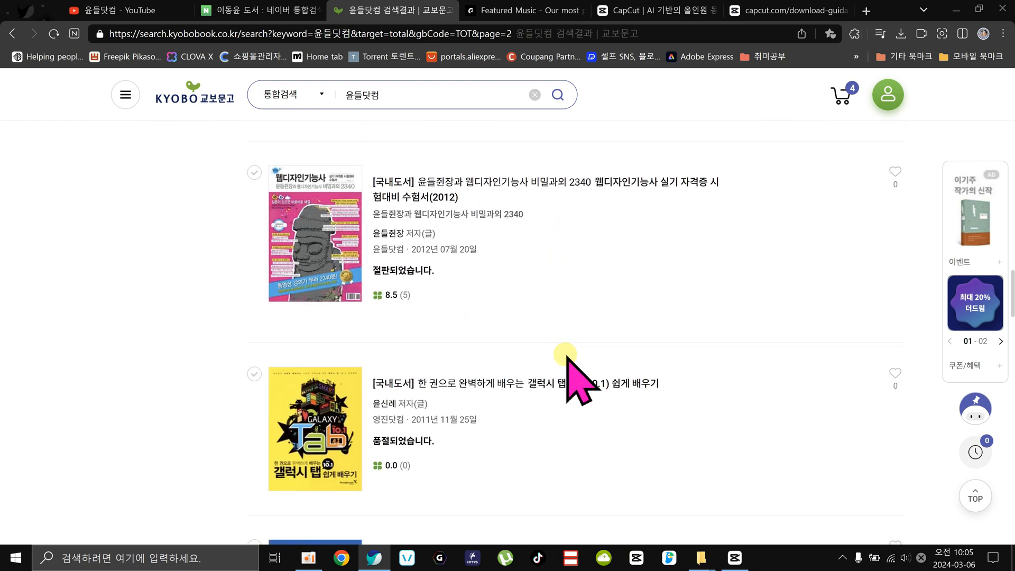
scroll(475, 307, down, 7)
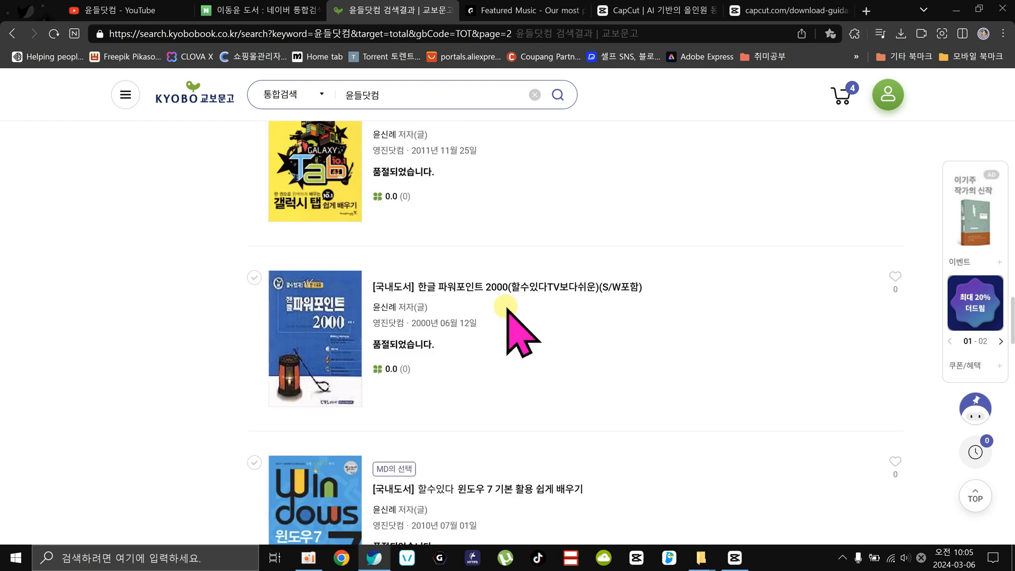
scroll(504, 317, up, 20)
scroll(506, 317, up, 7)
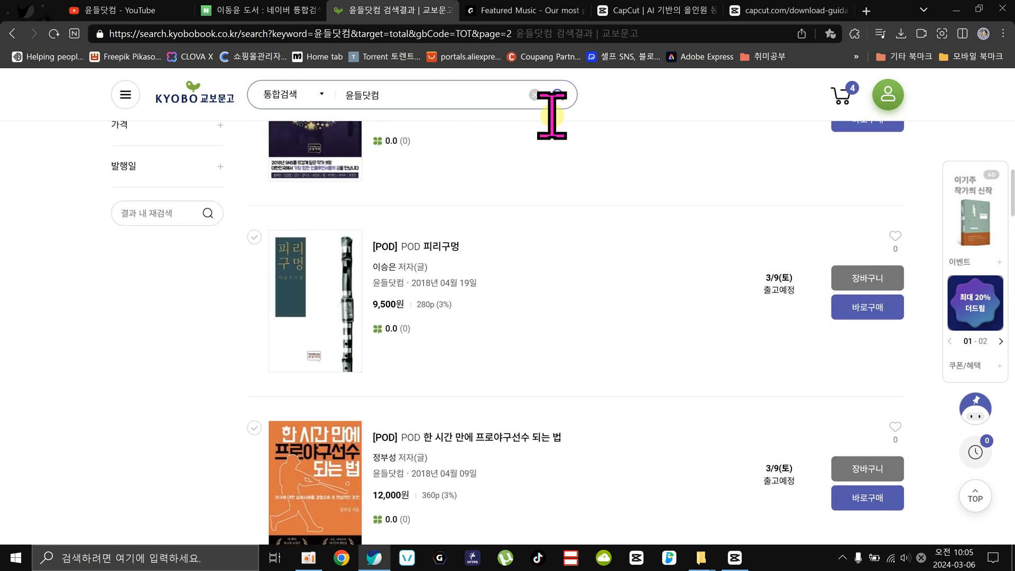
Open the bookstore's shopping cart and review its books, from 캡컷 PC 베이직 to 욕망의 인스타그램.
click(845, 99)
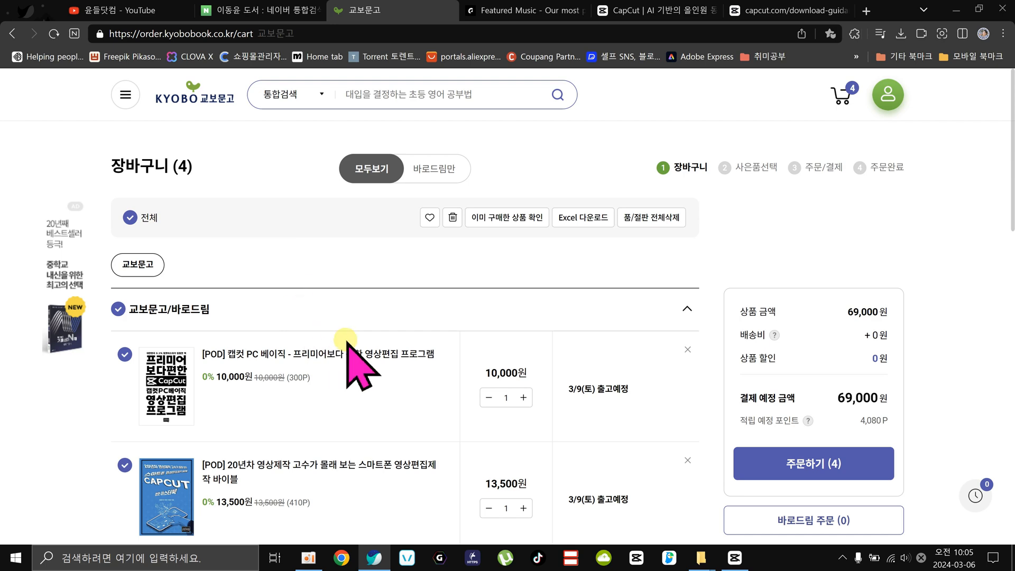
scroll(346, 341, down, 5)
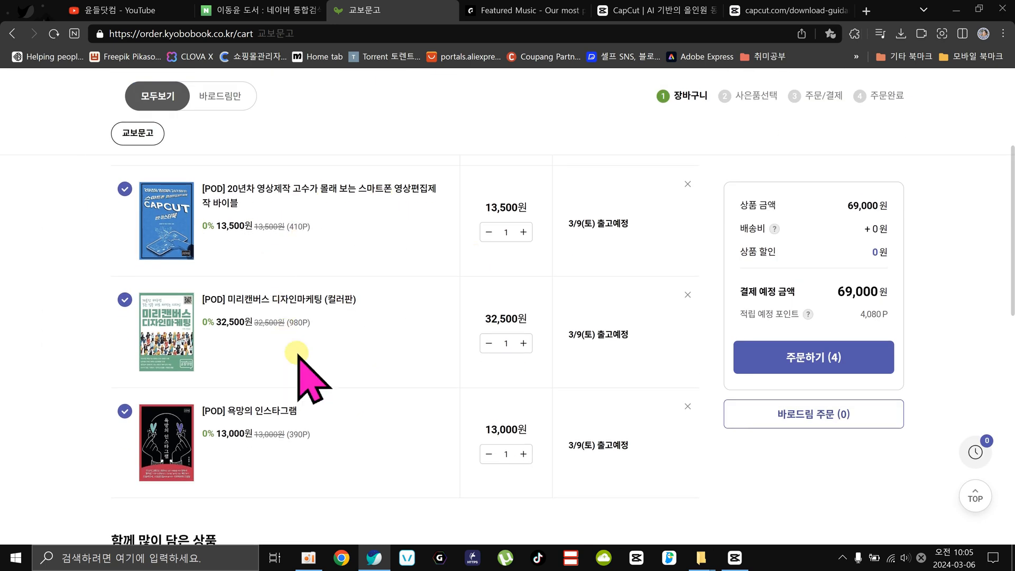
scroll(386, 383, up, 1)
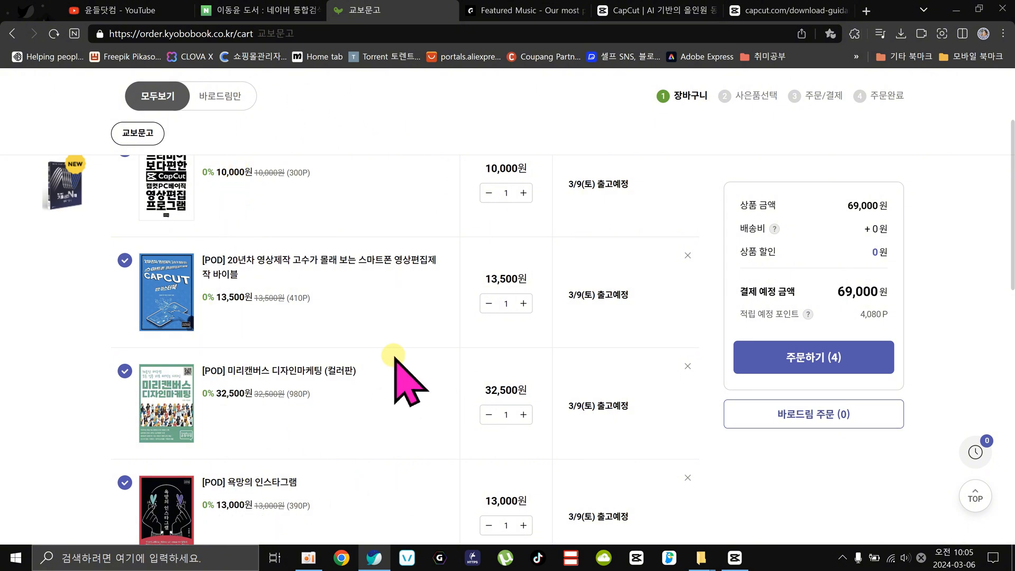
scroll(359, 364, up, 3)
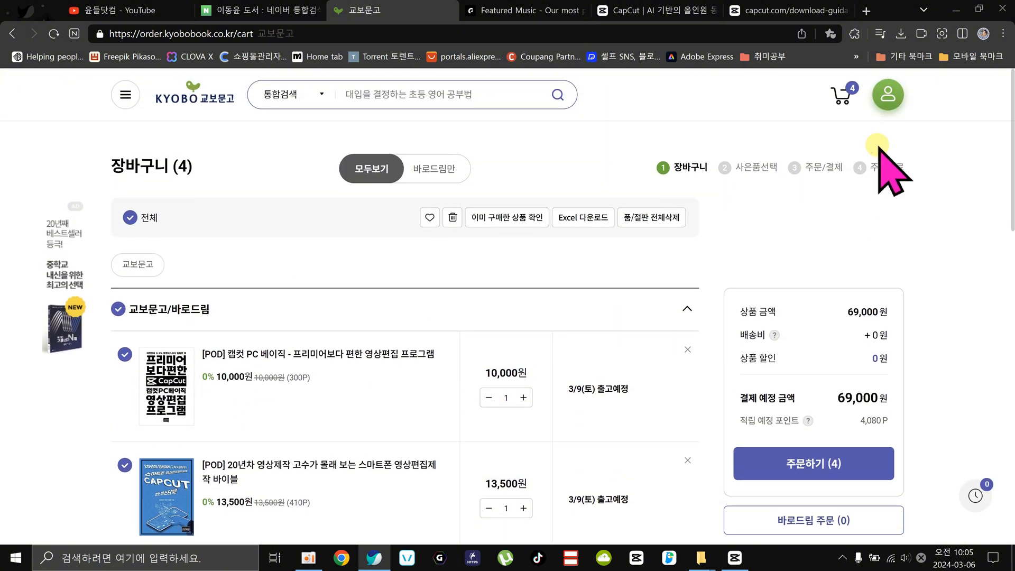
scroll(438, 375, down, 1)
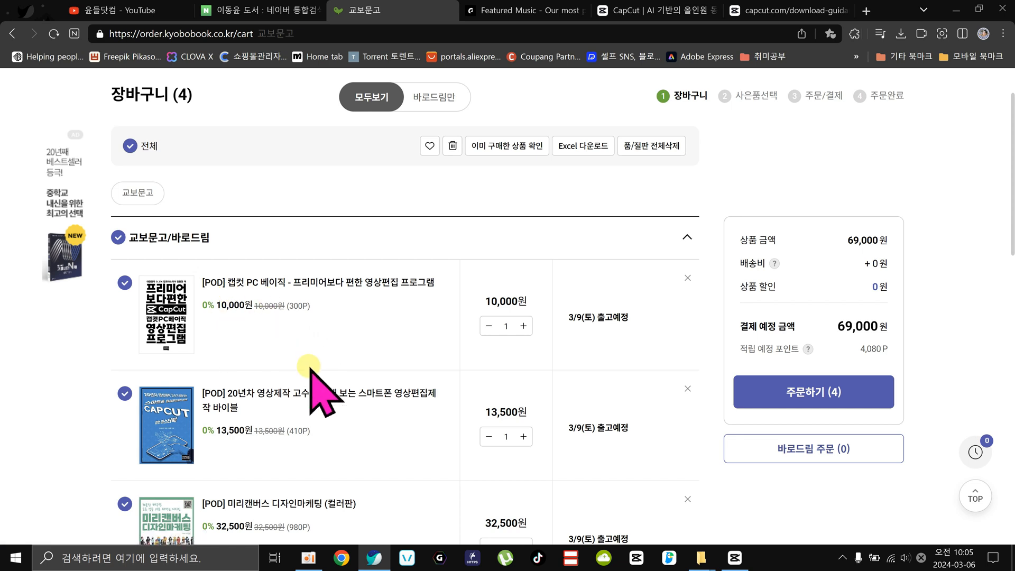
scroll(311, 369, down, 4)
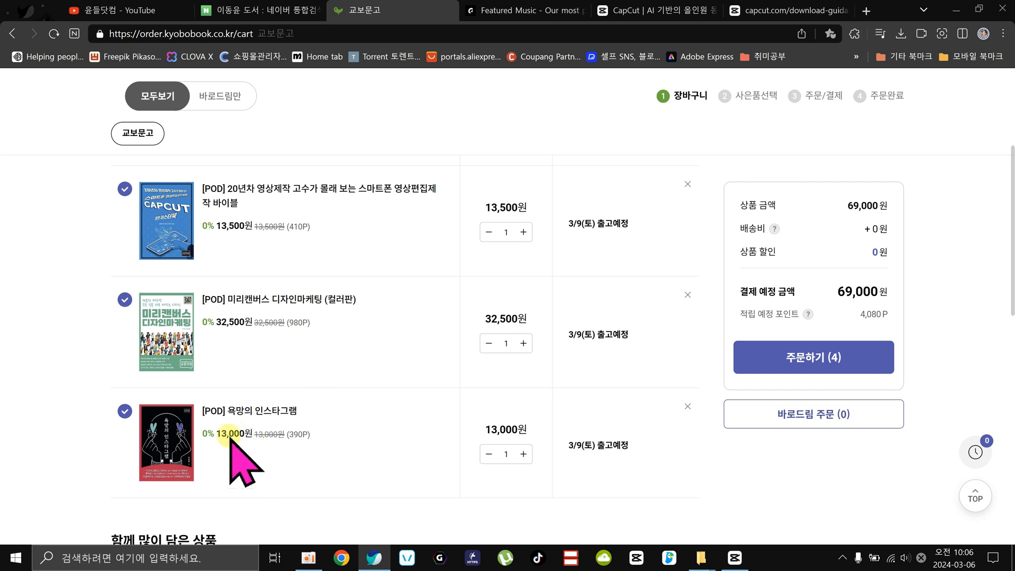
scroll(460, 158, up, 1)
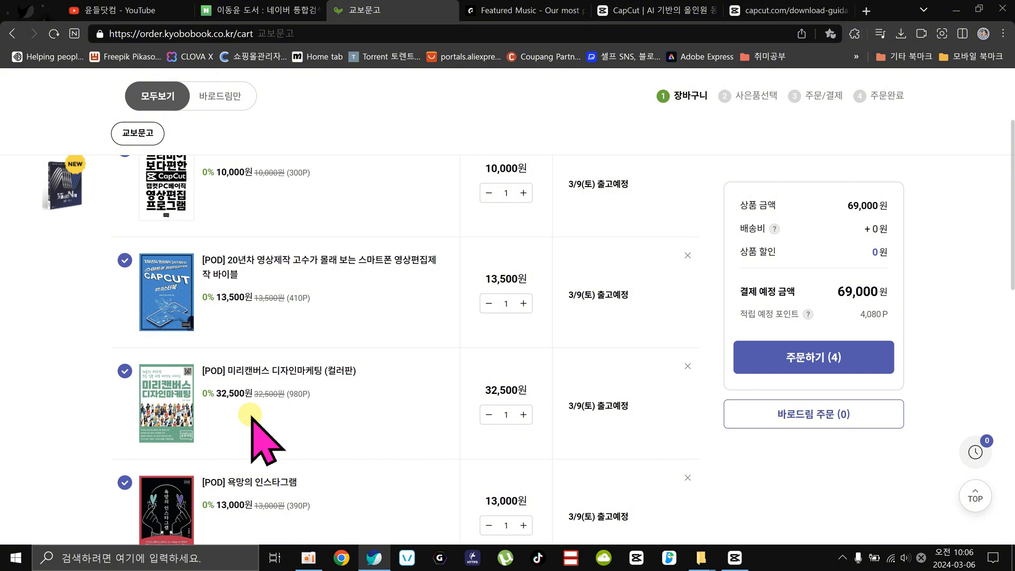
scroll(253, 420, up, 3)
scroll(243, 317, down, 3)
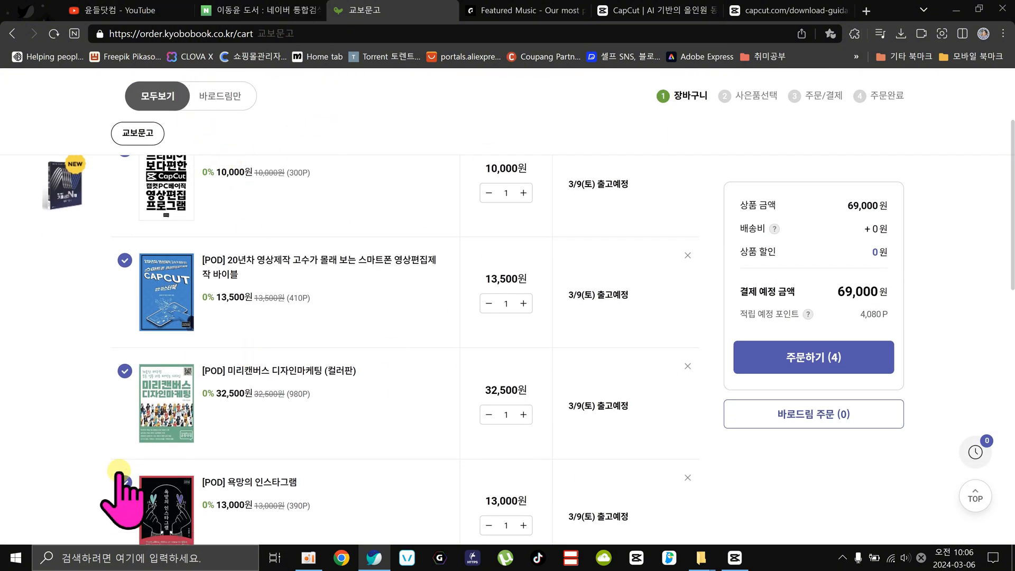
scroll(328, 403, up, 3)
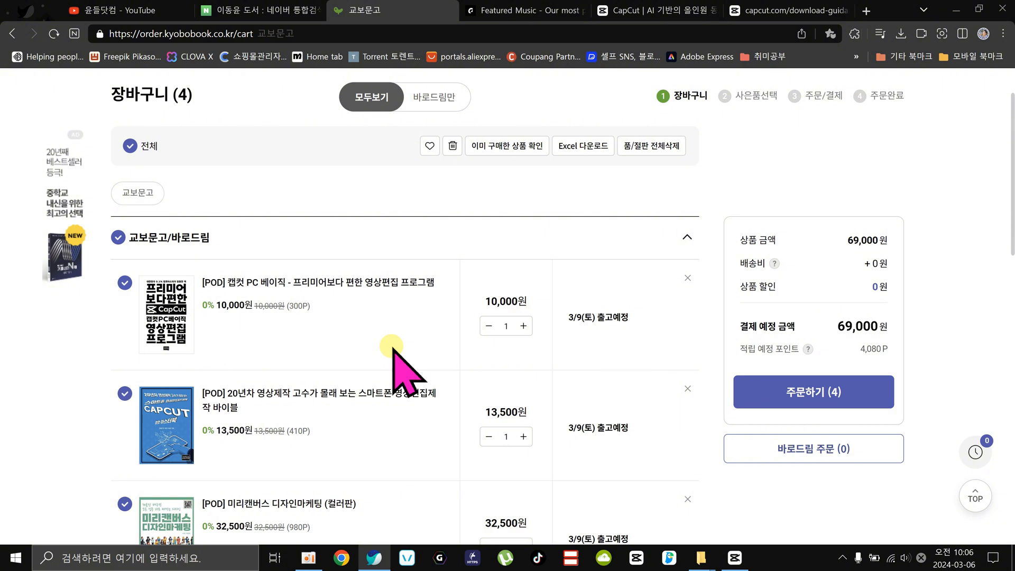
Switch to the 윤들닷컴 YouTube channel's playlists and bring the channel banner and profile into view.
click(126, 9)
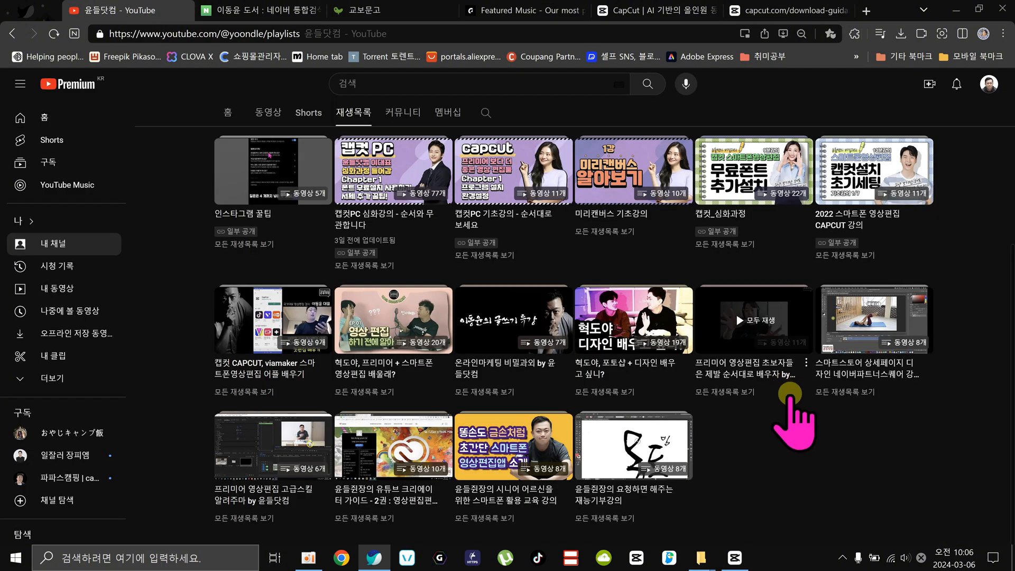
scroll(858, 481, up, 5)
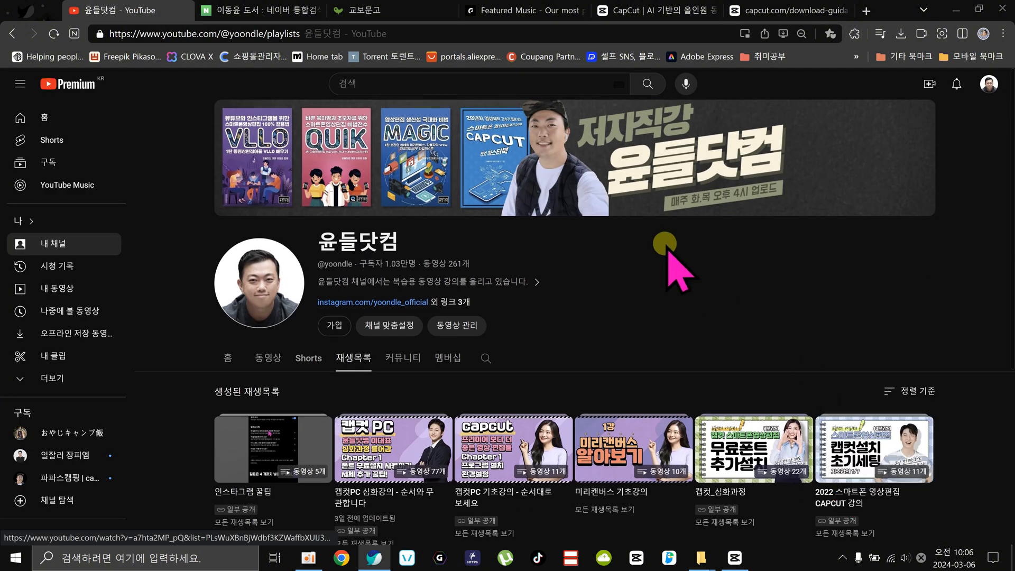
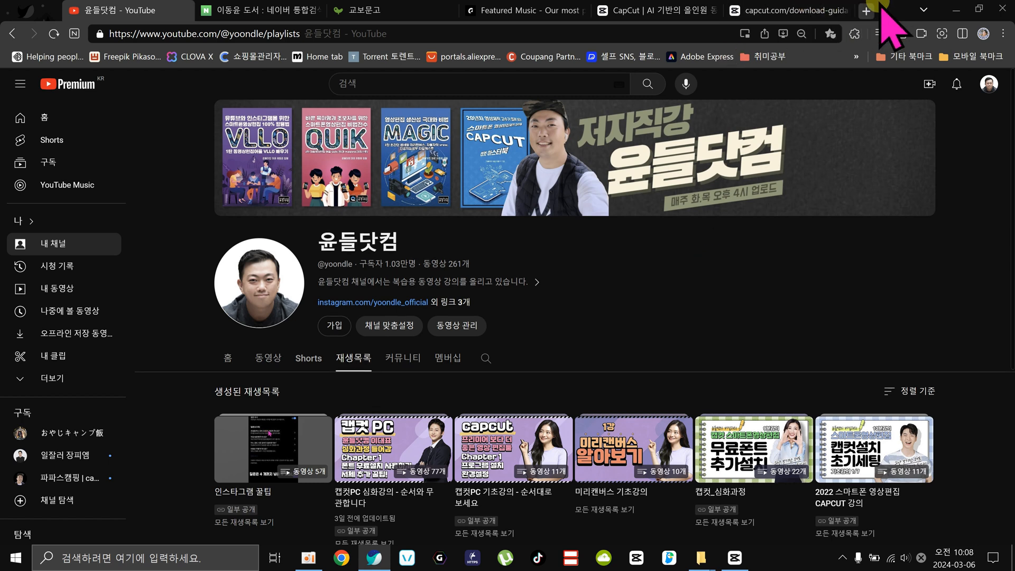
Clear the browser and the two file windows off the desktop and create a new CapCut project.
click(955, 10)
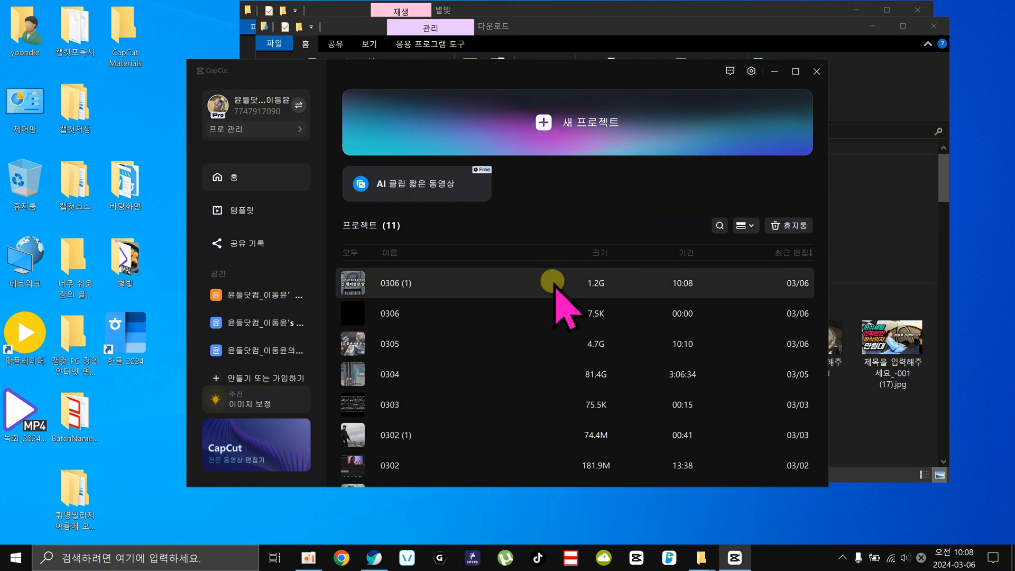
click(871, 26)
click(856, 10)
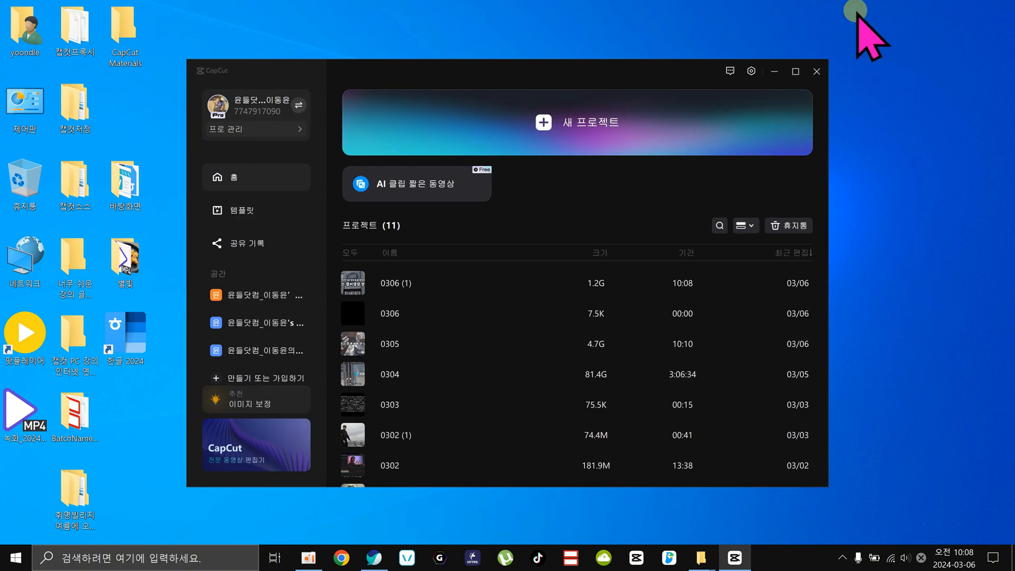
click(537, 124)
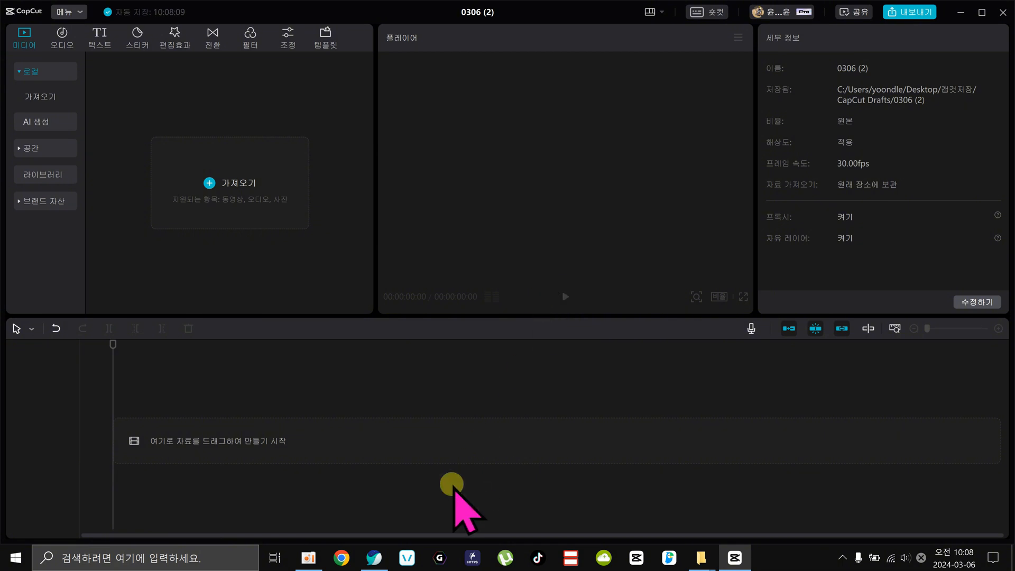
Switch to the 윤들닷컴 YouTube channel in the browser and list its videos by popularity.
click(374, 556)
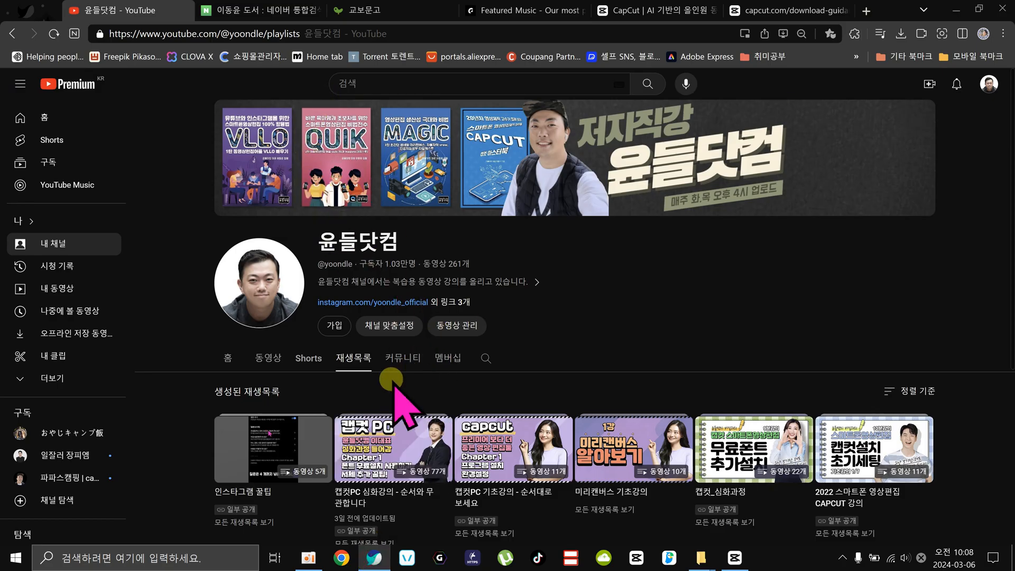
scroll(351, 397, down, 1)
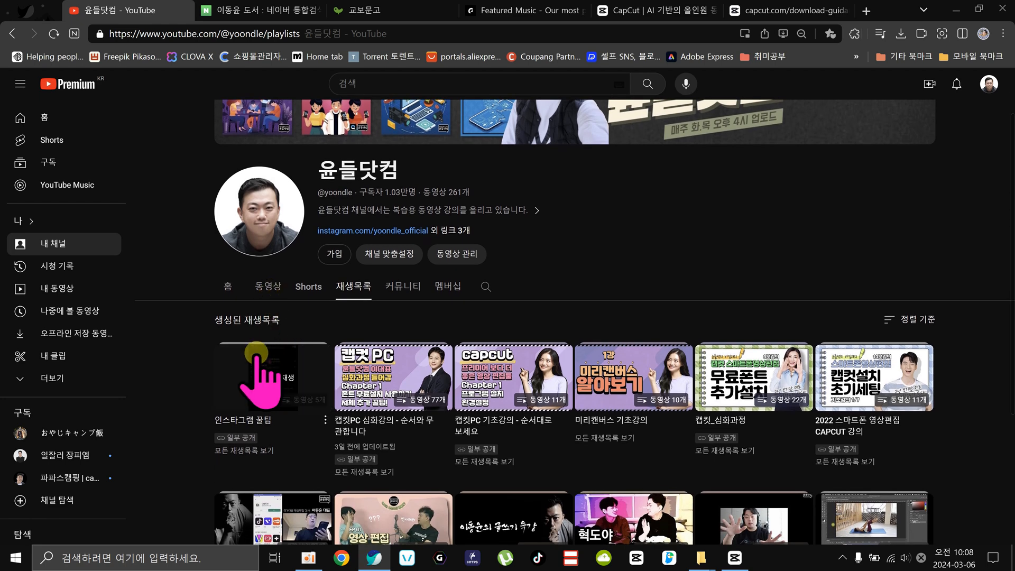
scroll(396, 385, down, 1)
click(269, 214)
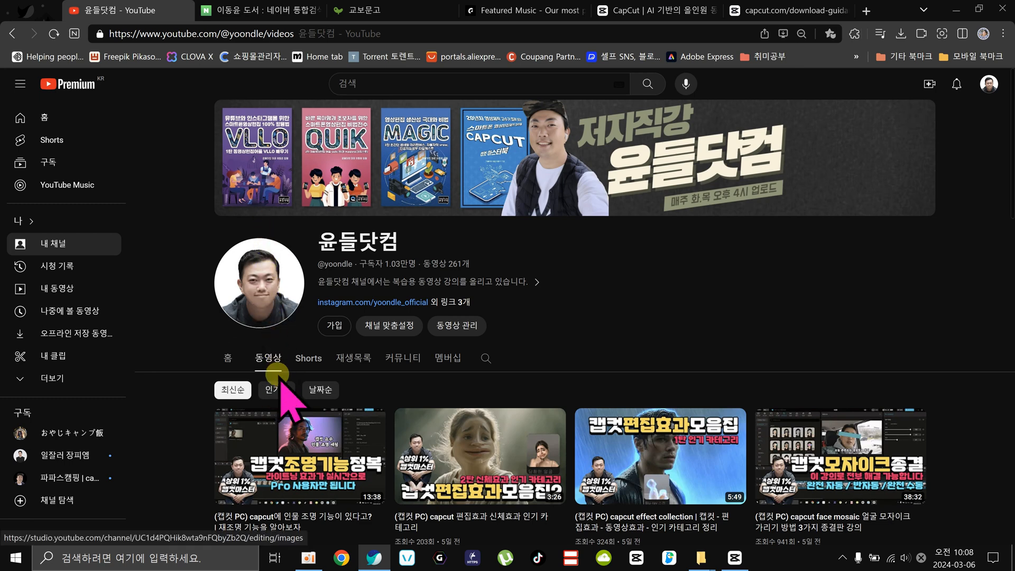
scroll(288, 360, down, 1)
click(283, 320)
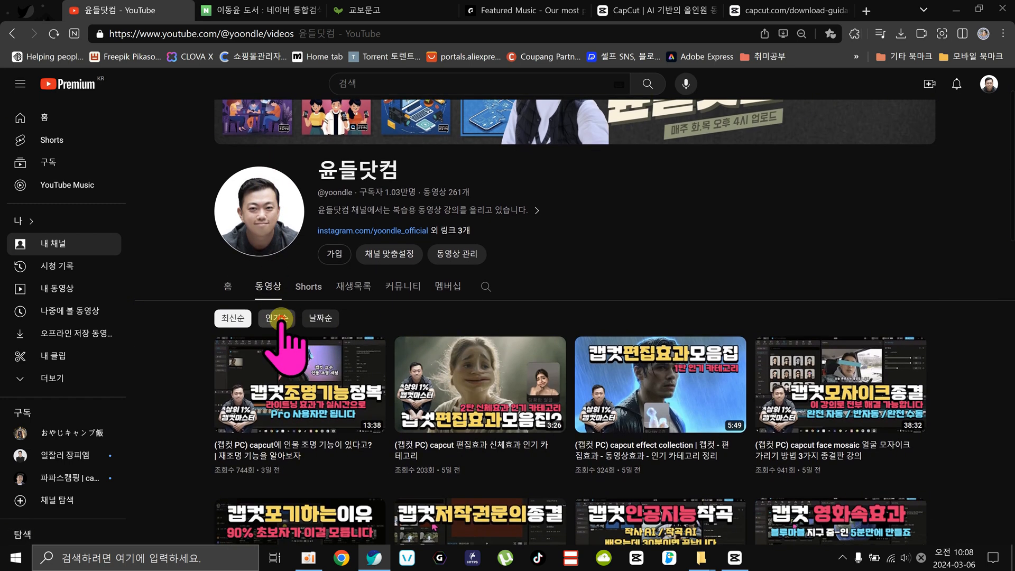
Look through the channel's most popular videos and restore the newest-first order.
scroll(198, 418, down, 1)
scroll(197, 418, down, 1)
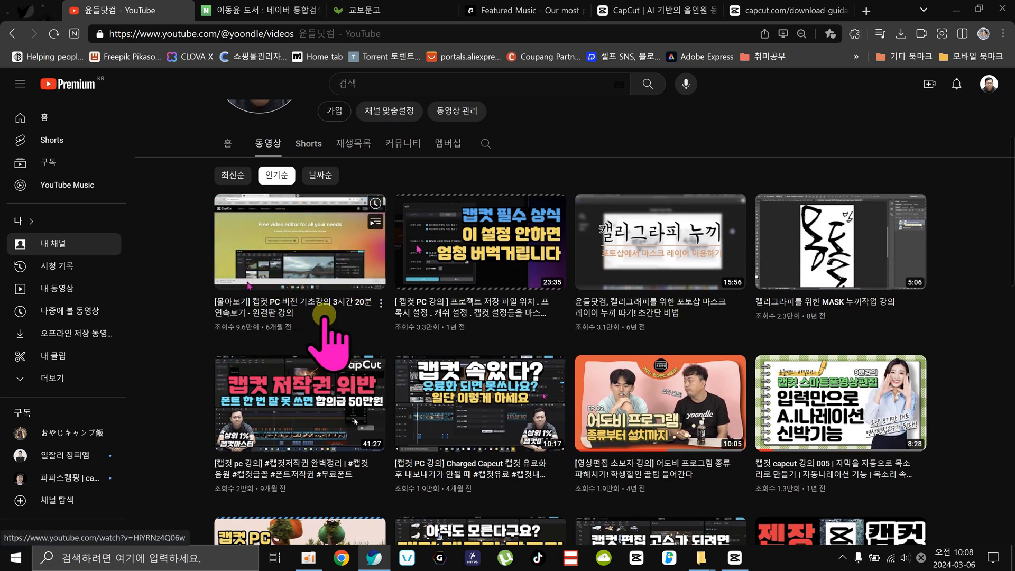
scroll(544, 341, down, 1)
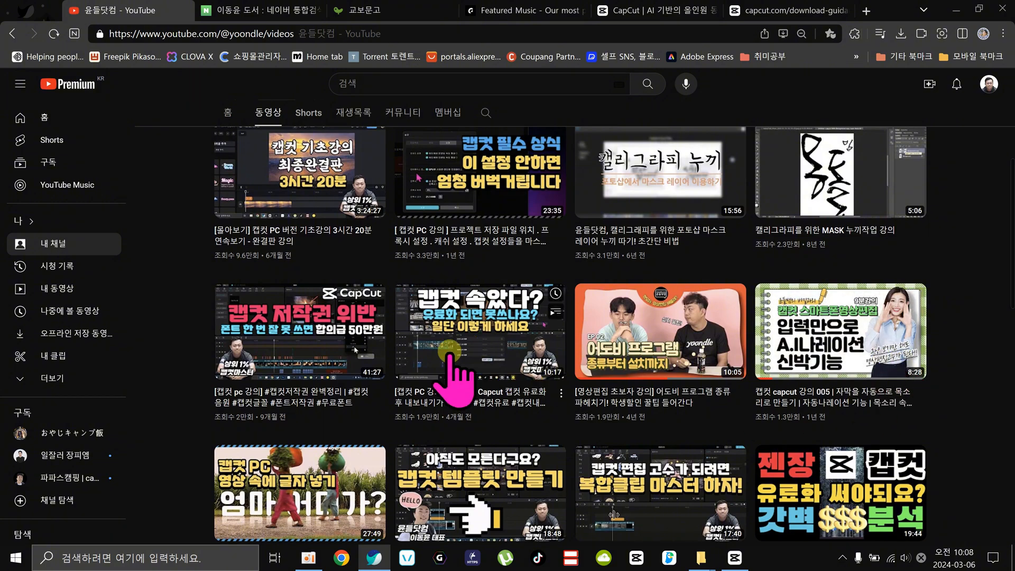
scroll(437, 365, down, 3)
scroll(437, 362, down, 2)
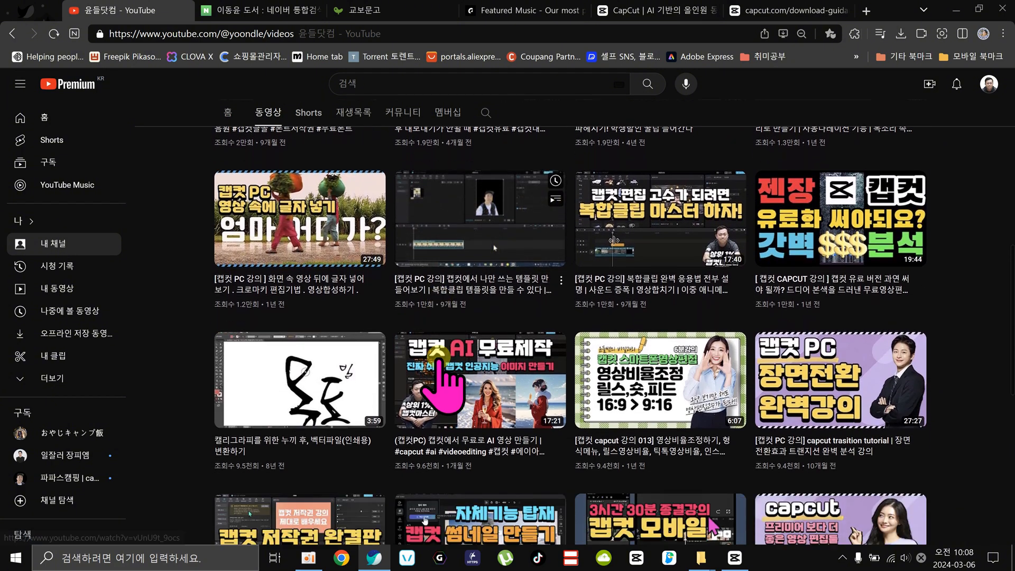
scroll(333, 503, down, 2)
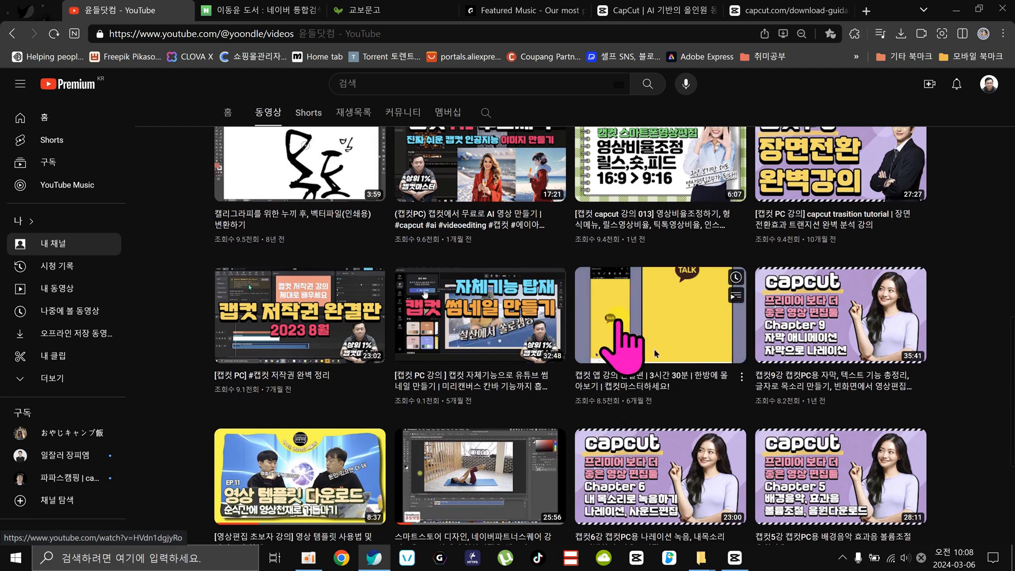
scroll(599, 408, up, 10)
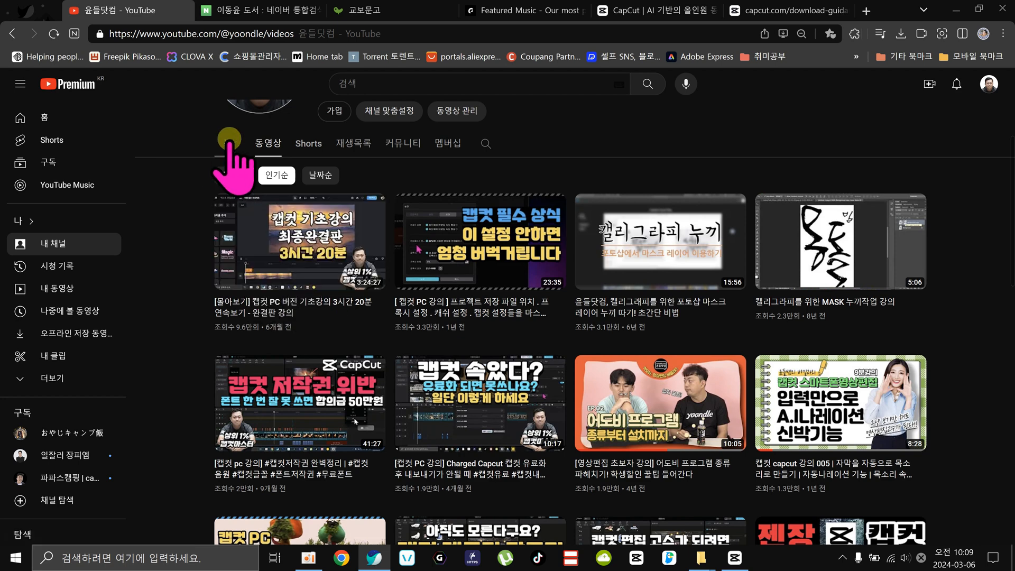
click(233, 175)
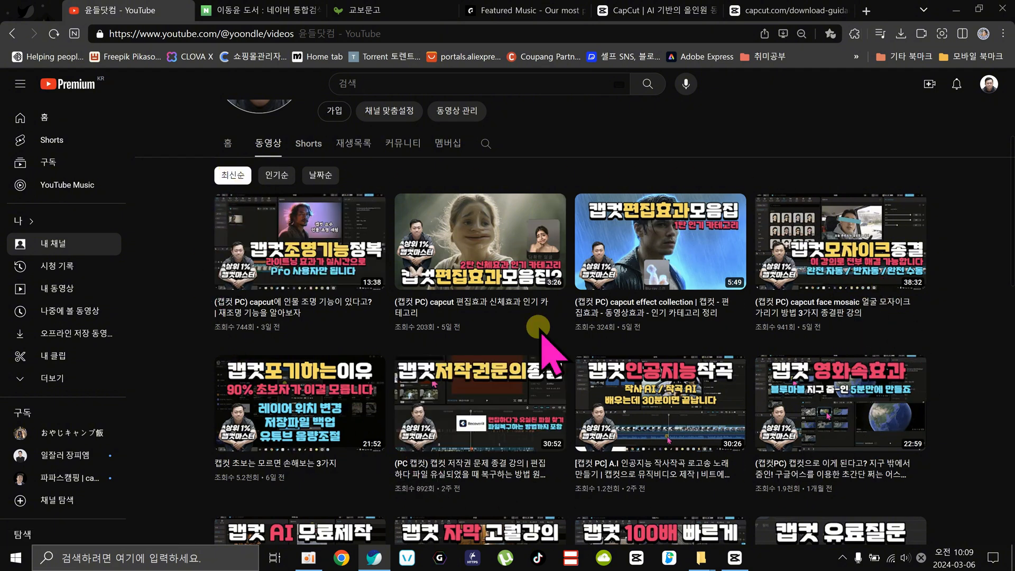
Switch back to CapCut and open the desktop's 별빛 folder for importing media.
click(734, 558)
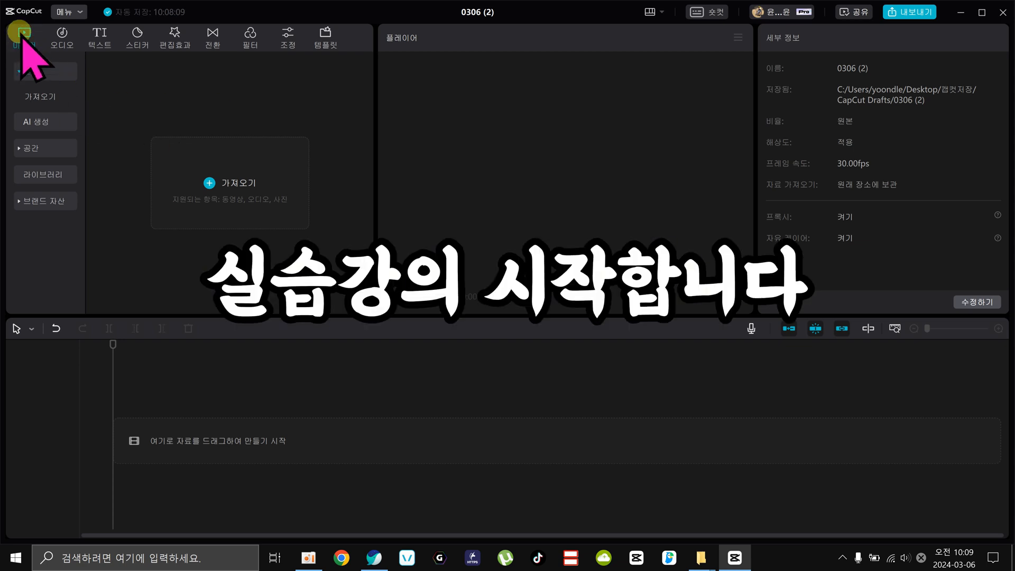
click(242, 171)
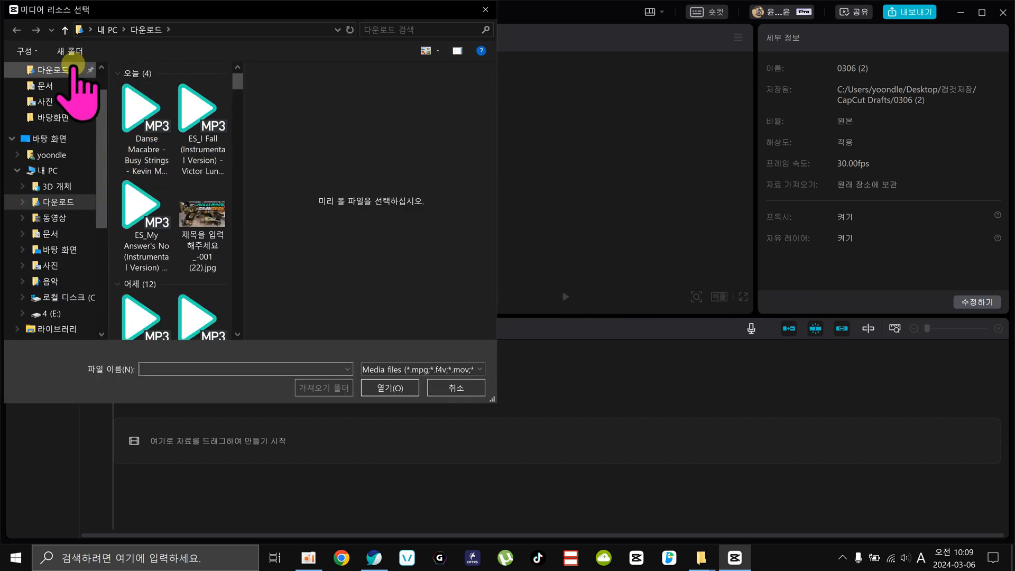
scroll(63, 105, up, 1)
click(60, 92)
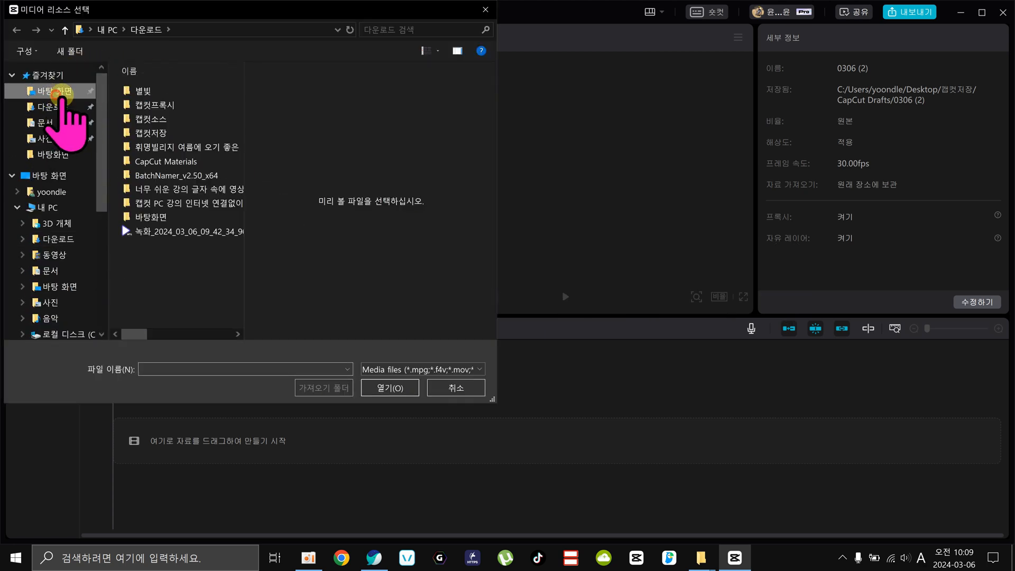
double_click(164, 91)
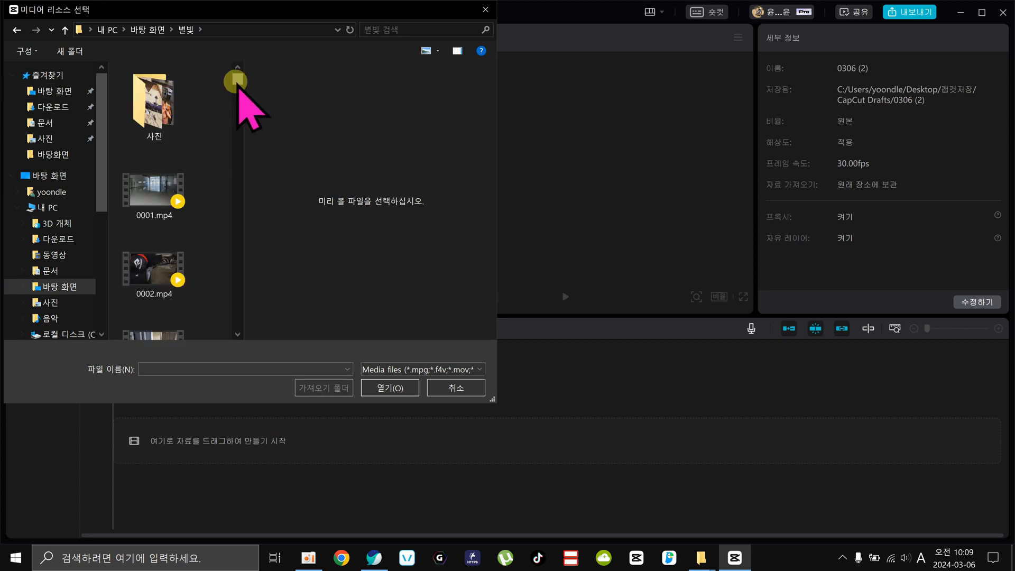
Import the video clips from 0008.mp4 through 0074.mp4 into the project.
drag(237, 80, 237, 304)
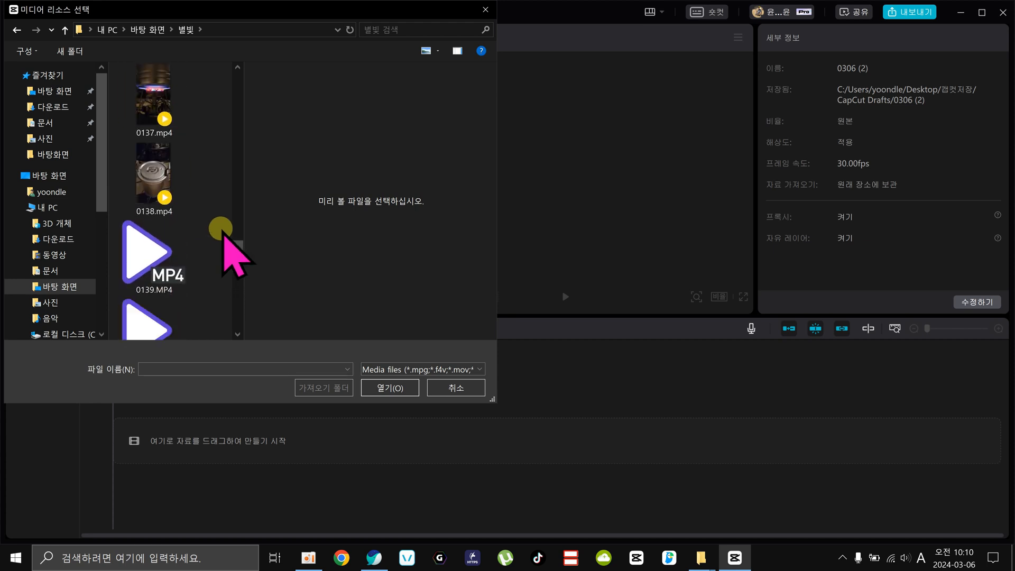
drag(222, 233, 257, 131)
click(163, 211)
shift+click(164, 108)
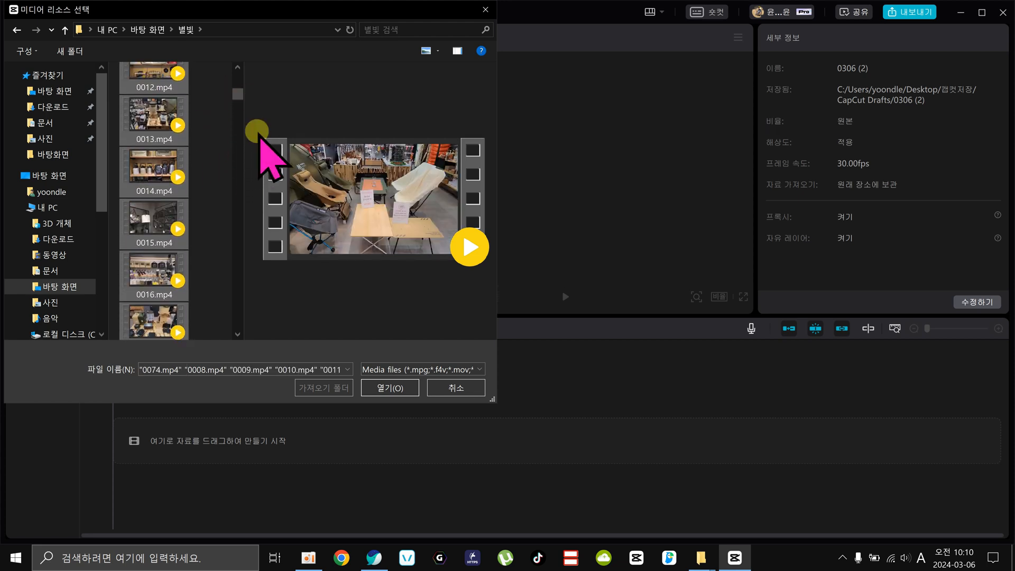
click(389, 388)
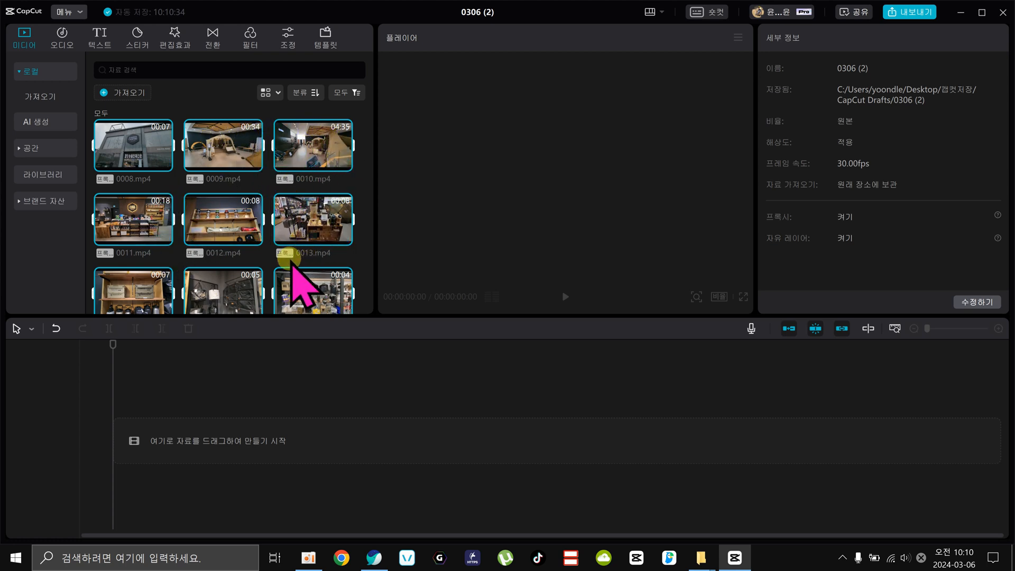
Place all imported clips in sequence on the main track, starting with 0008.mp4 at 00:00:00:00.
scroll(290, 277, down, 3)
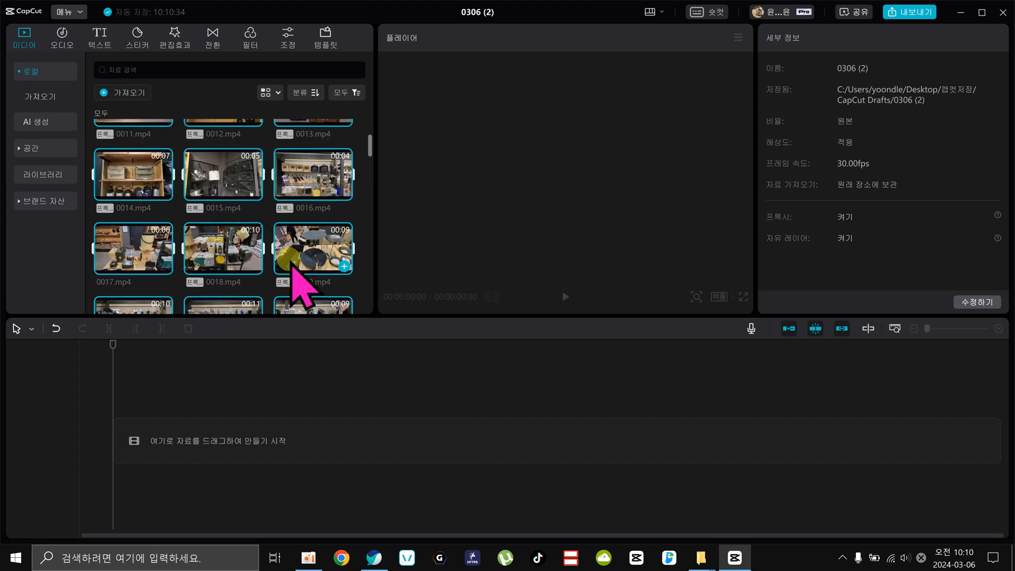
click(264, 210)
scroll(259, 247, up, 3)
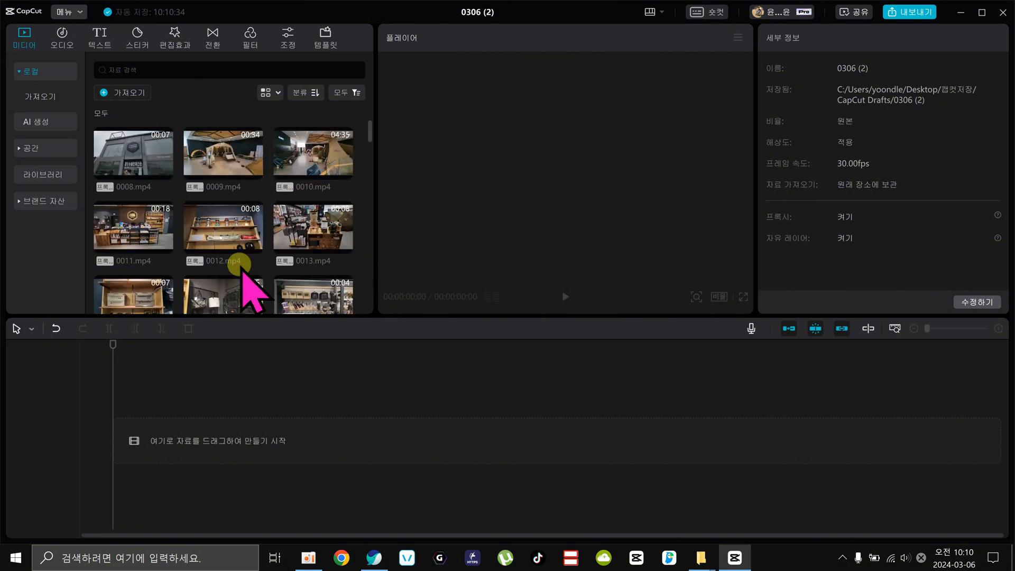
drag(124, 153, 112, 427)
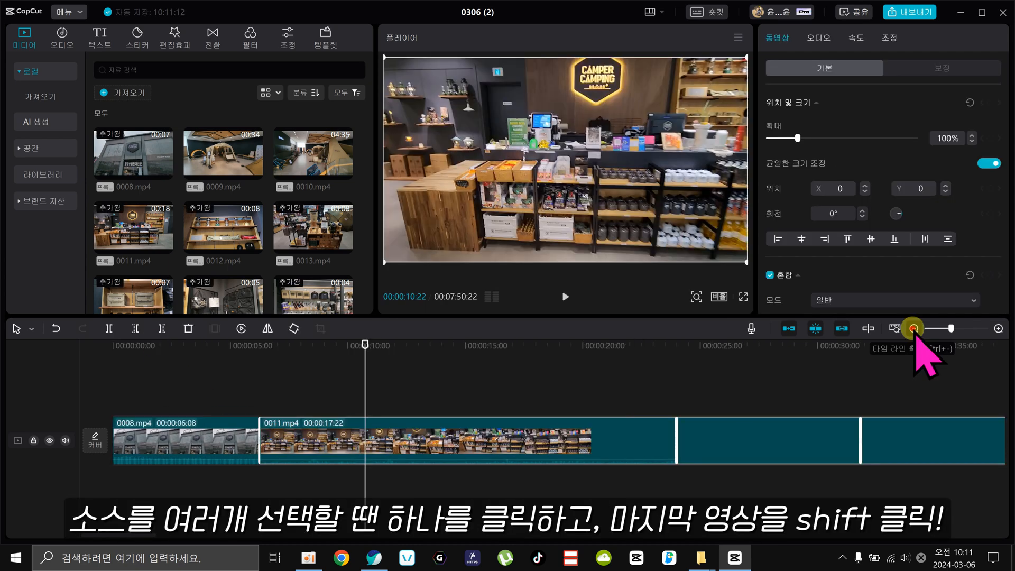
click(913, 328)
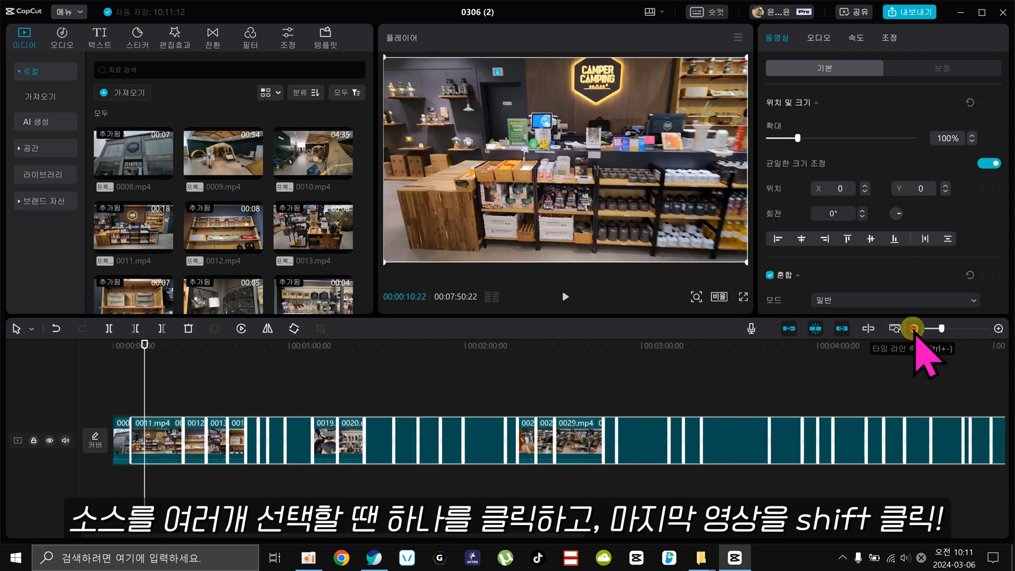
click(913, 328)
Play a stretch of the timeline from about 45 seconds to check the clips' original sound, and return to the beginning.
click(221, 359)
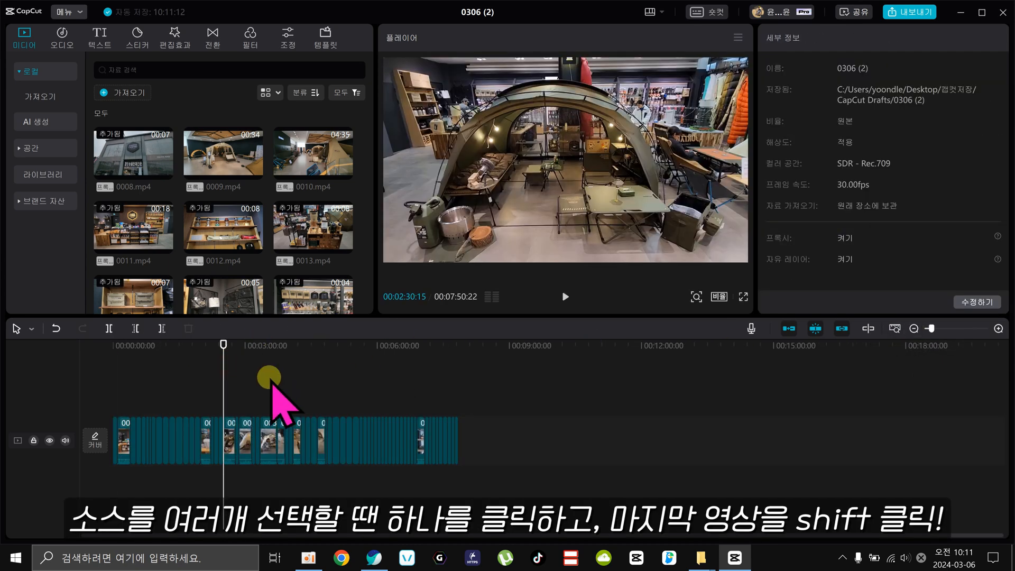
click(269, 428)
drag(264, 346, 75, 365)
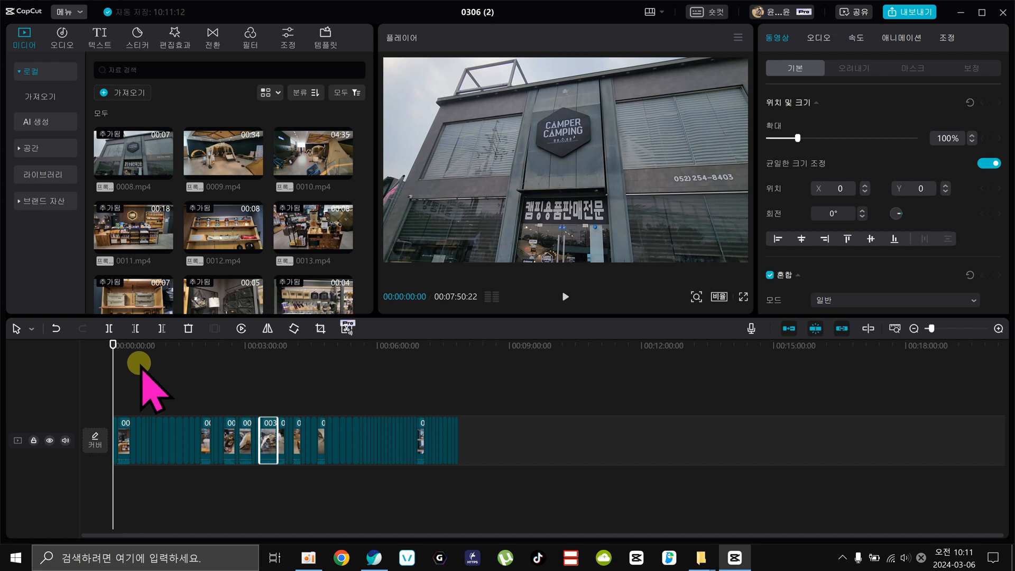
click(145, 343)
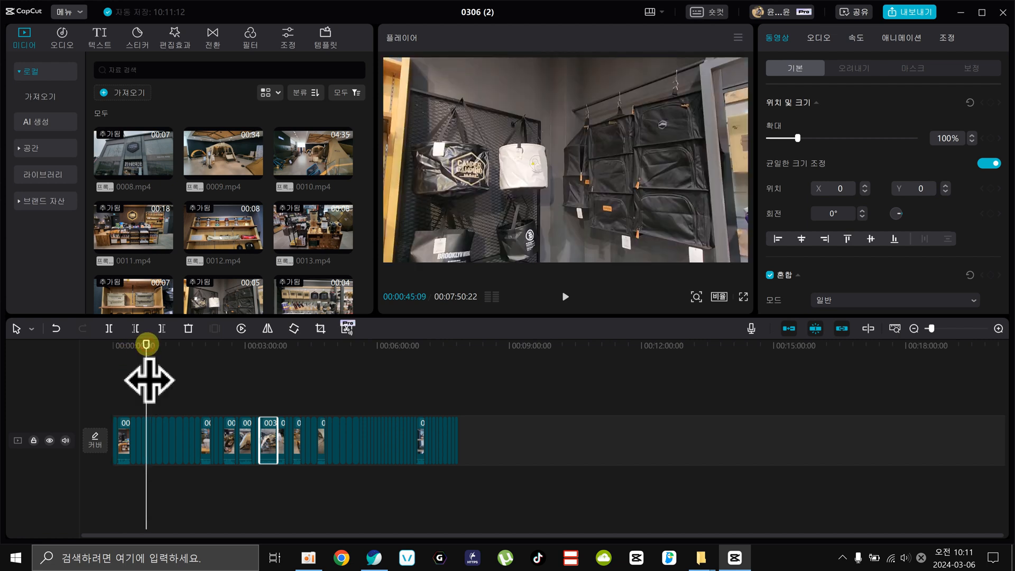
click(564, 297)
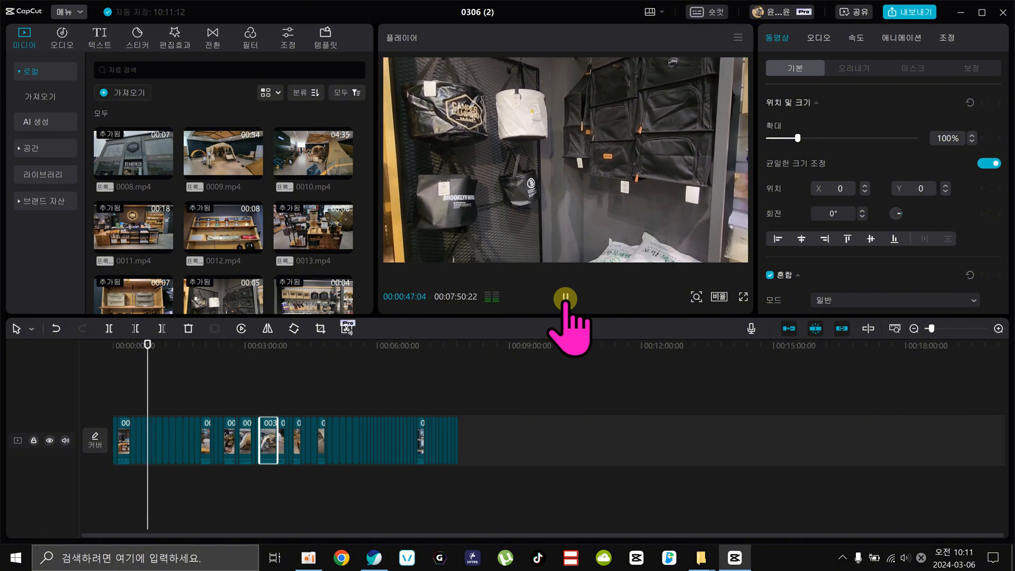
click(564, 297)
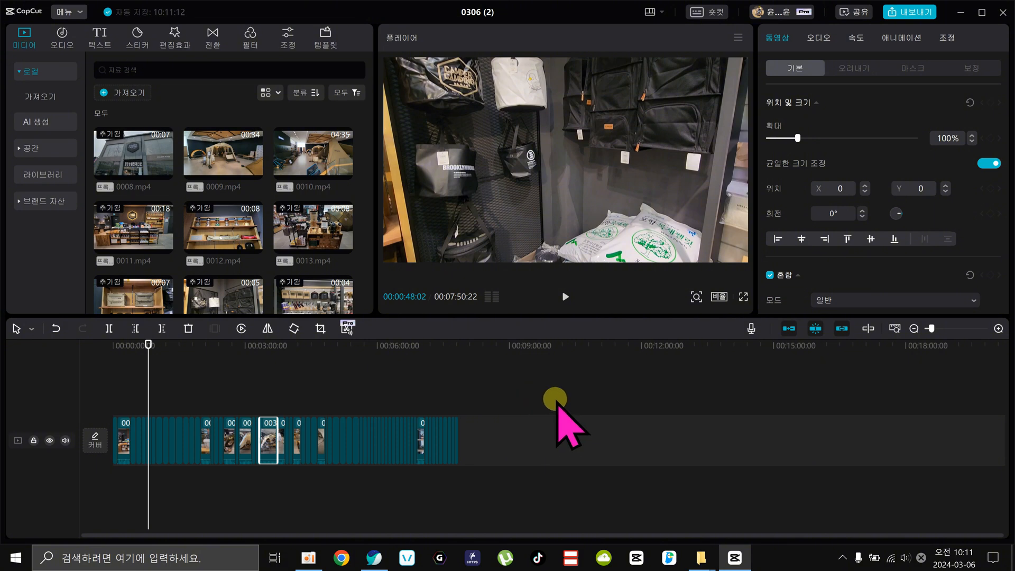
drag(121, 345, 112, 346)
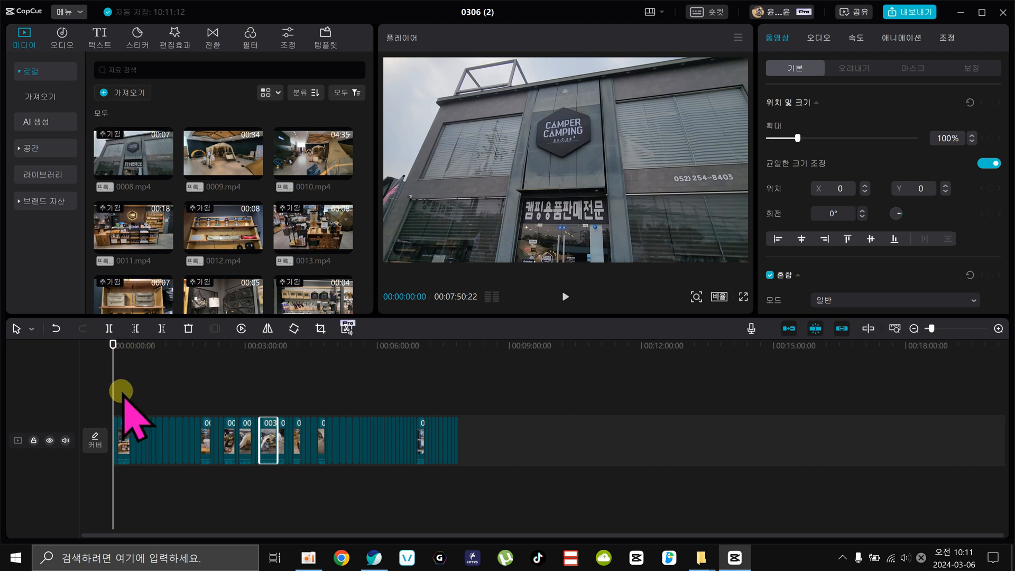
Mute every clip on the main track by setting the volume to -∞dB.
mouse_move(123, 399)
mouse_down()
mouse_move(137, 410)
mouse_move(464, 437)
mouse_up()
click(998, 328)
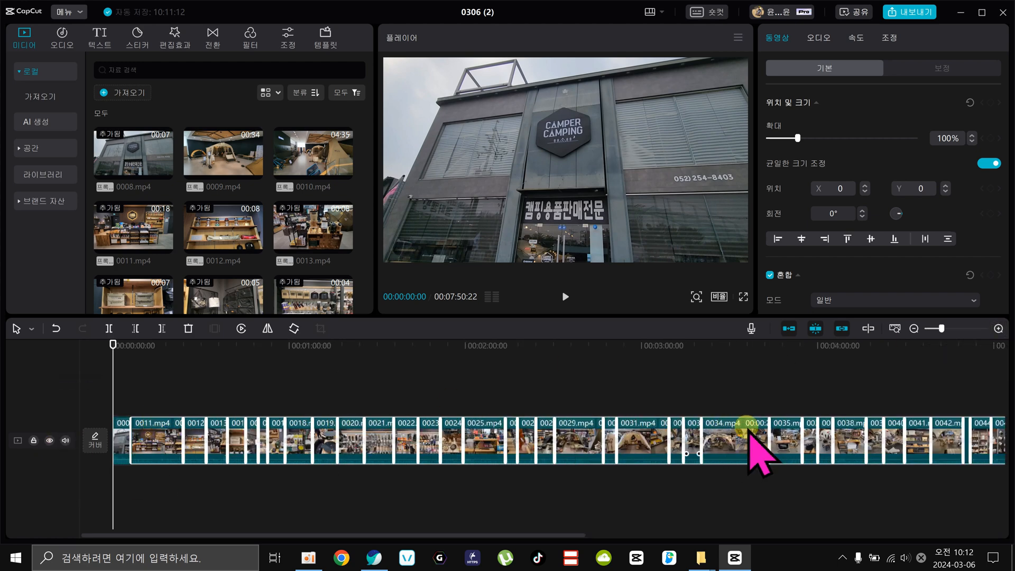
click(818, 37)
drag(794, 137, 709, 136)
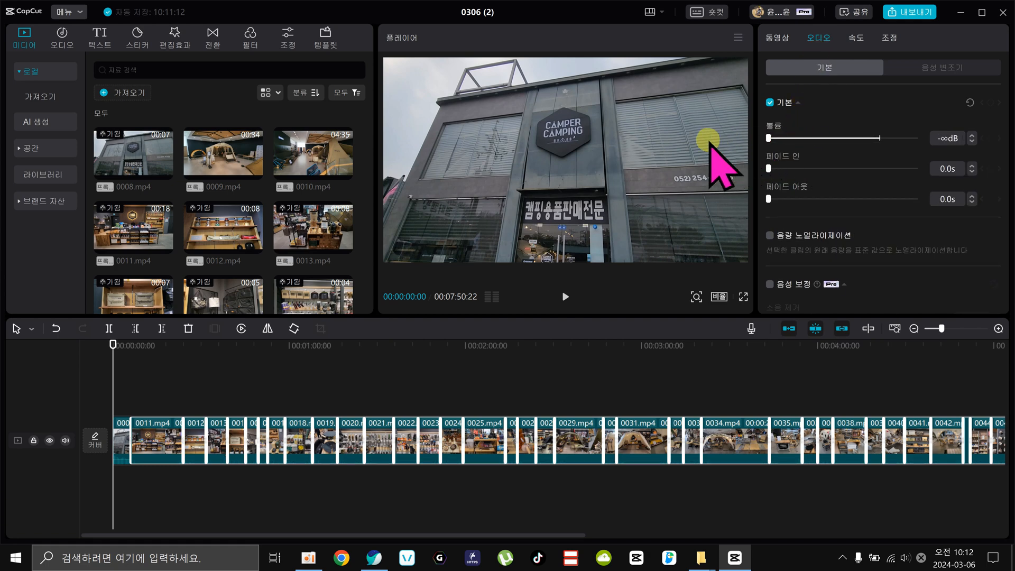
Play the timeline from about 49 seconds to check the muting, and return the playhead to about 6 seconds.
click(255, 383)
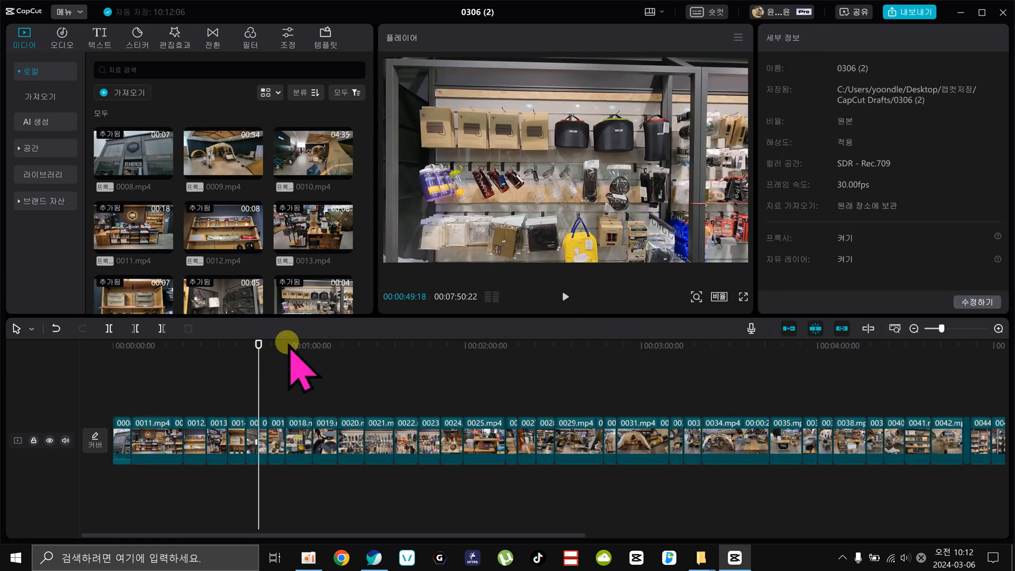
click(564, 296)
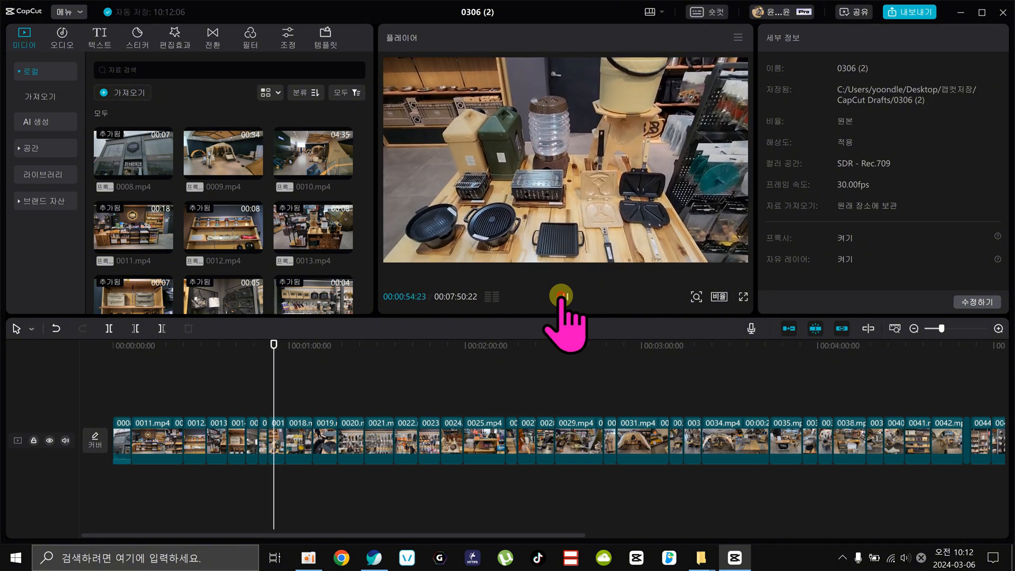
click(565, 296)
drag(192, 344, 131, 344)
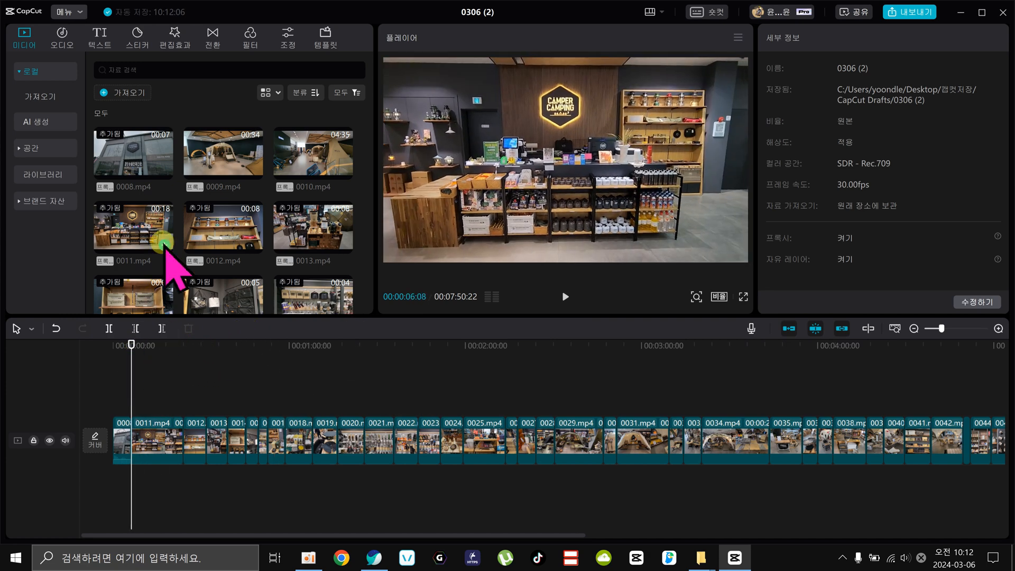
Examine the categories of the built-in music library, starting with Before / After.
click(62, 34)
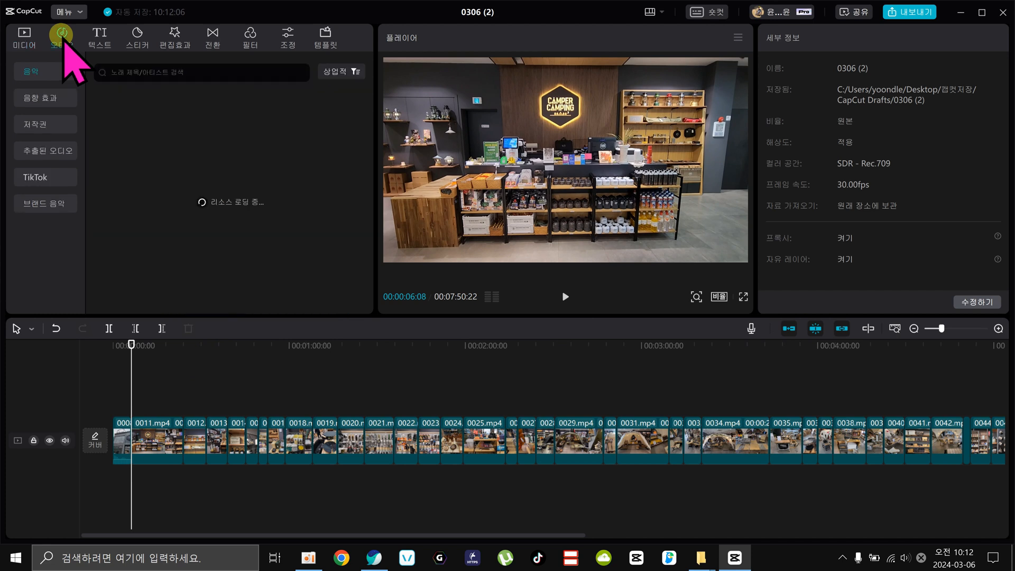
click(21, 72)
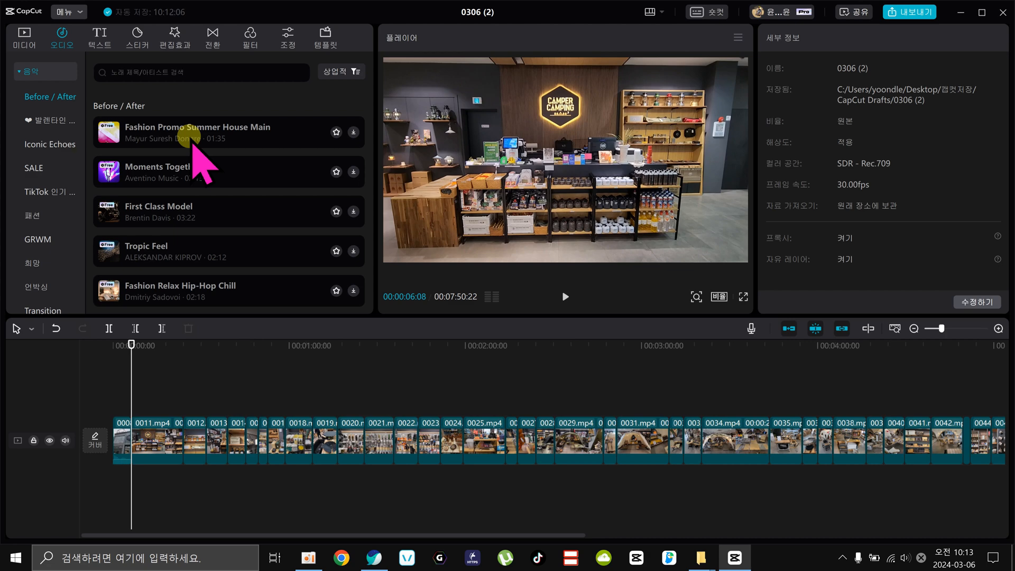
click(159, 346)
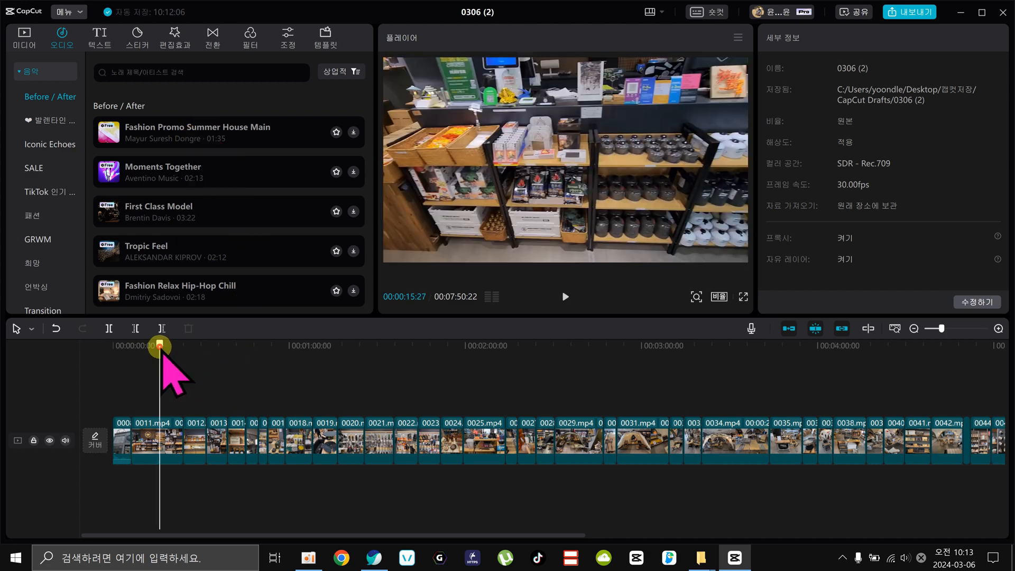
drag(159, 346, 132, 379)
click(26, 96)
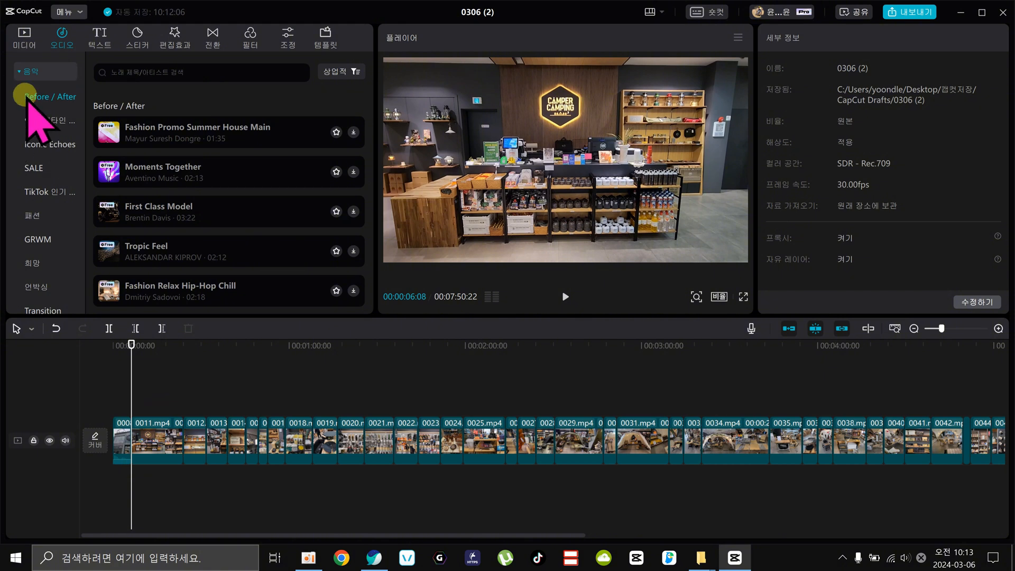
click(24, 72)
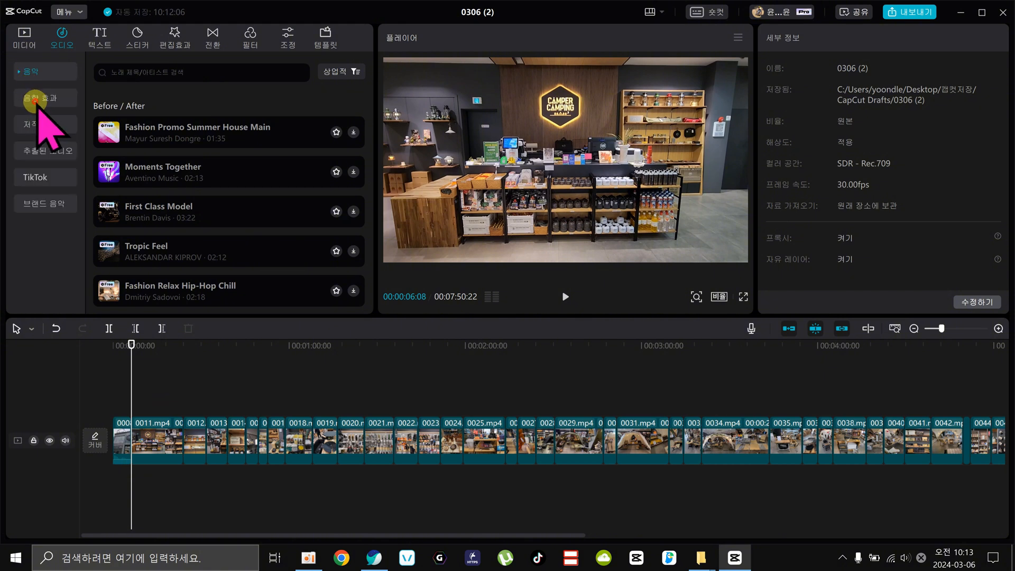
Open the sound effects library, preview the 타자(빨리) effect and look through the trending effects.
click(35, 100)
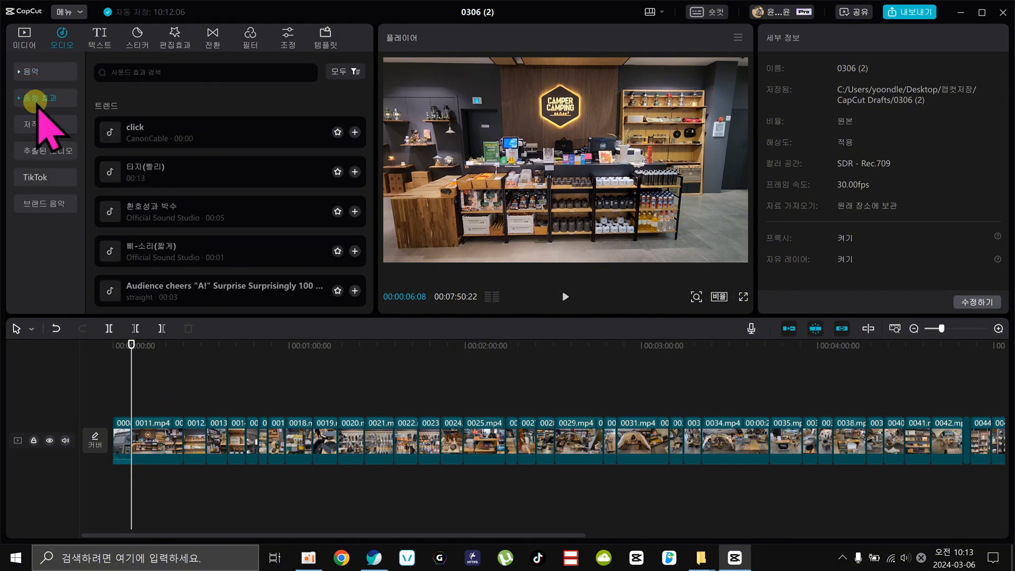
click(196, 178)
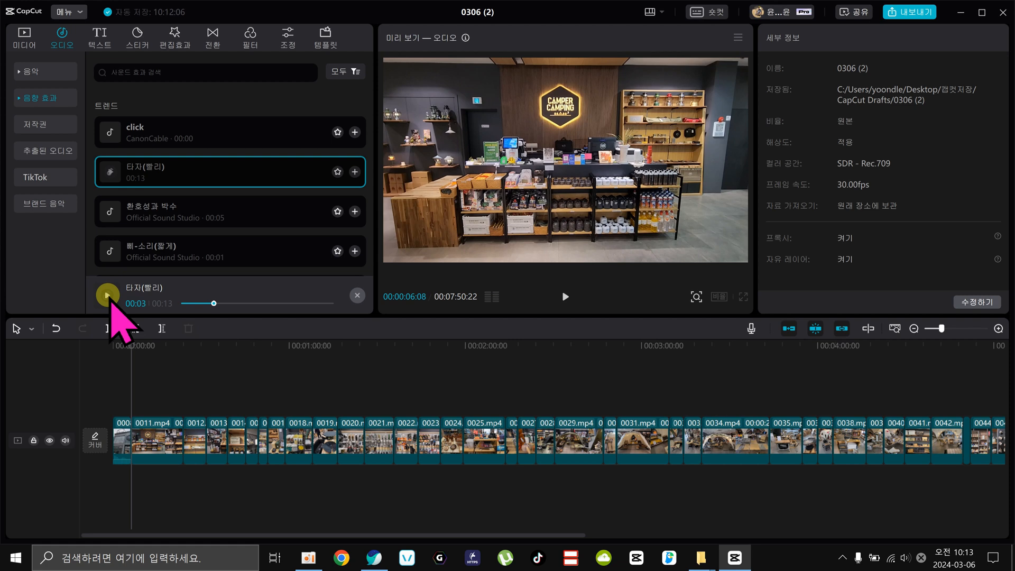
scroll(169, 222, down, 3)
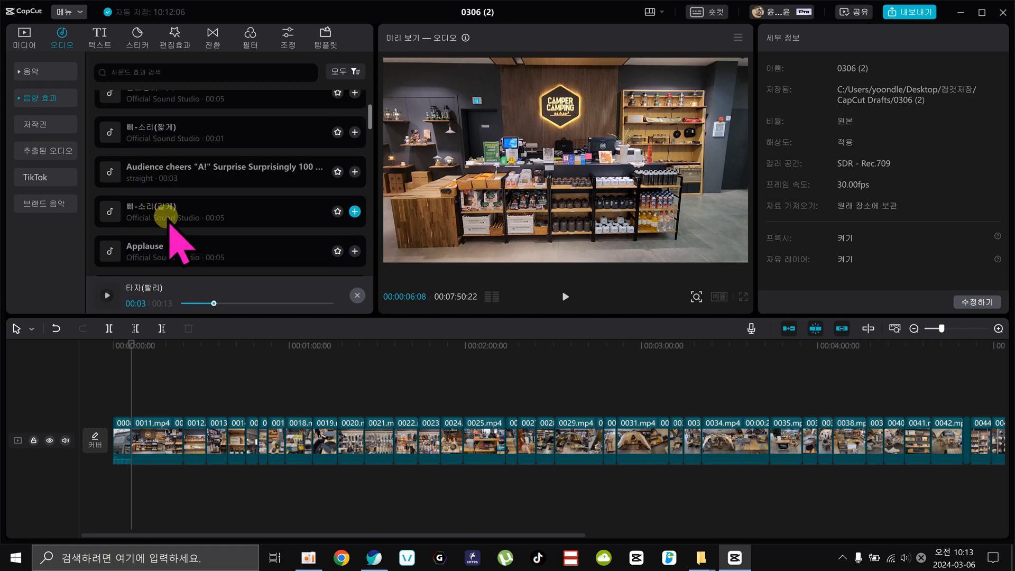
Preview Cute cartoon sound(811500) from the BGM sound effects, and return the playhead to the start of the timeline.
click(21, 101)
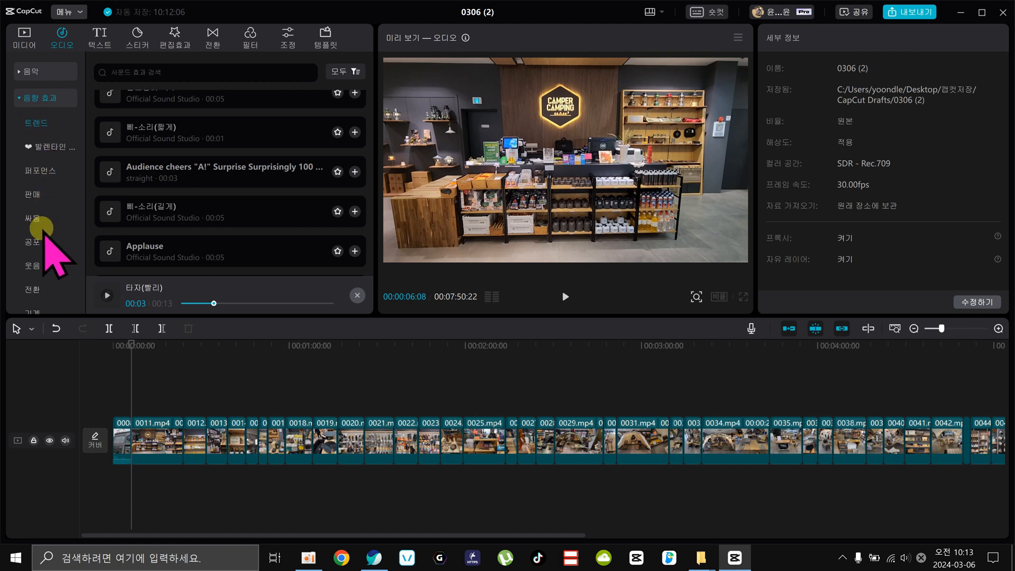
scroll(47, 240, down, 5)
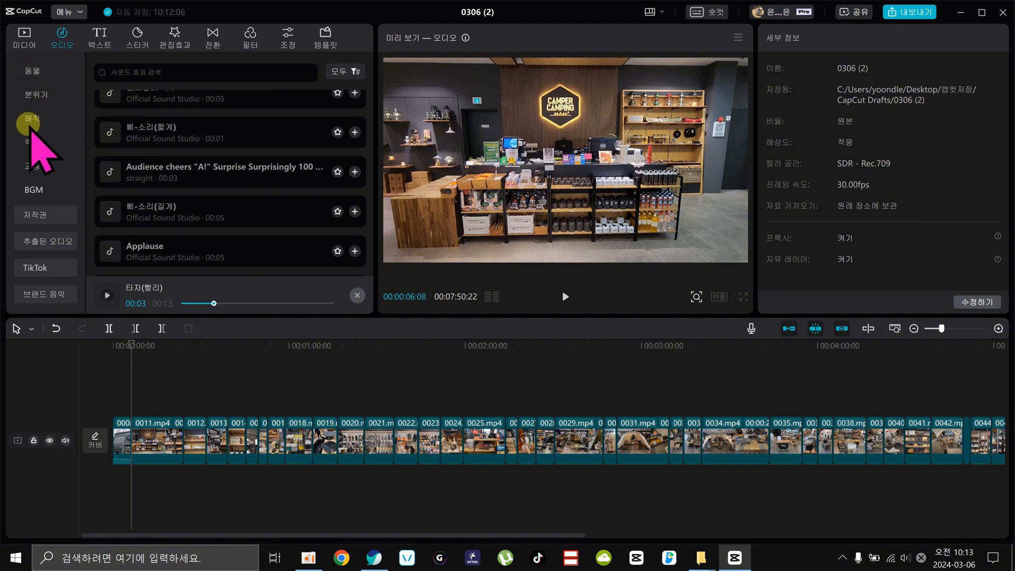
click(30, 189)
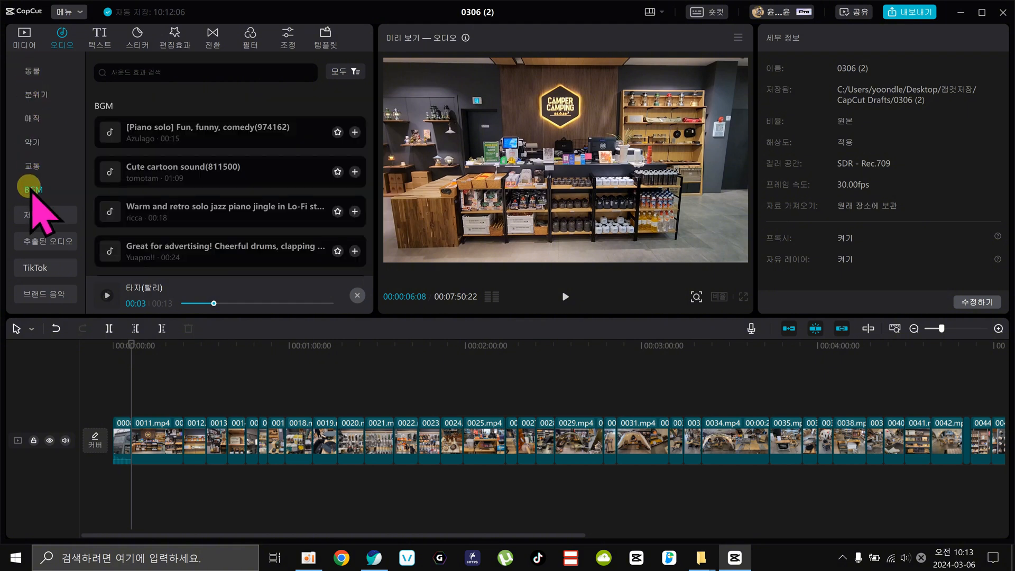
click(173, 181)
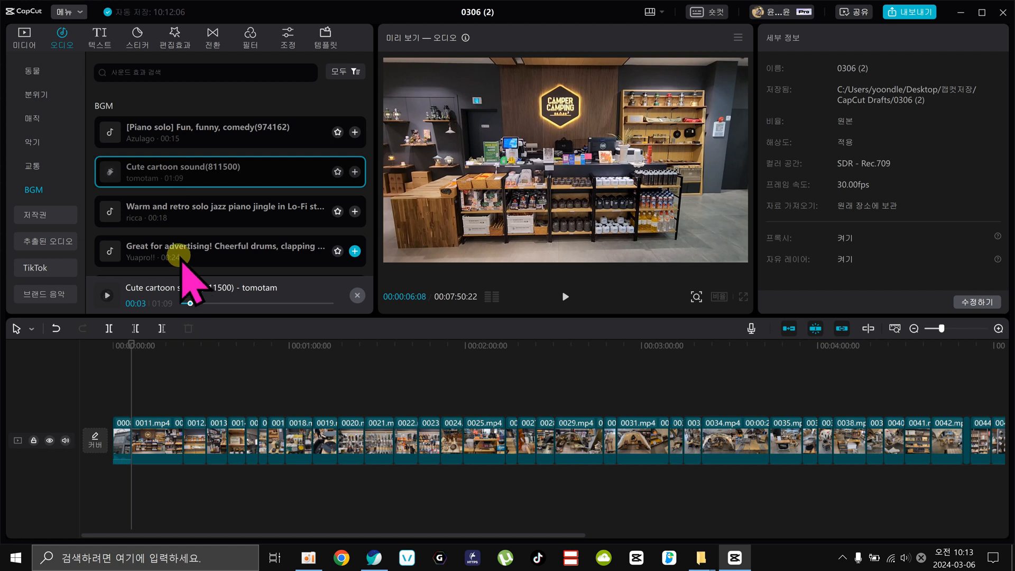
scroll(186, 262, down, 1)
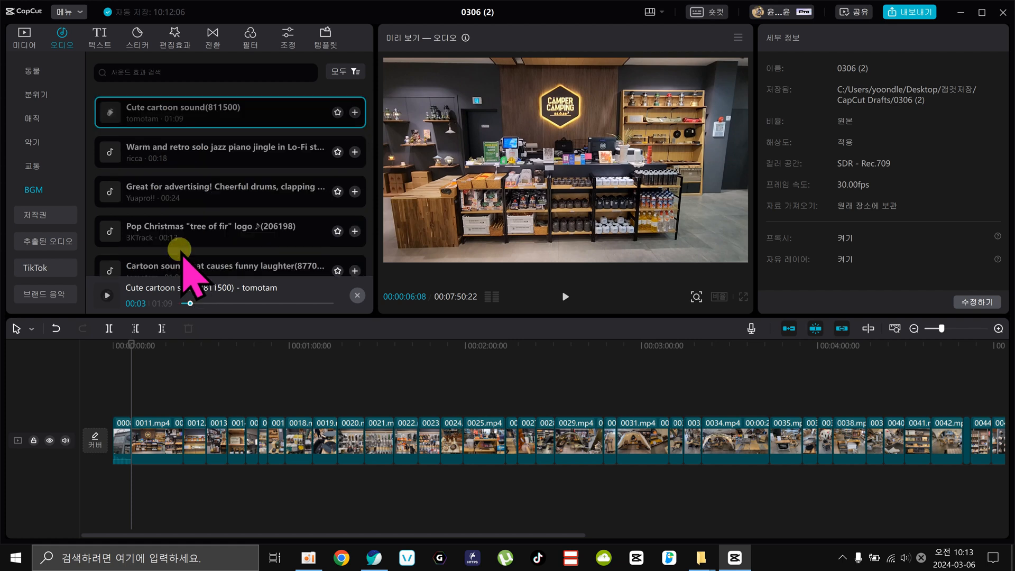
scroll(61, 187, up, 8)
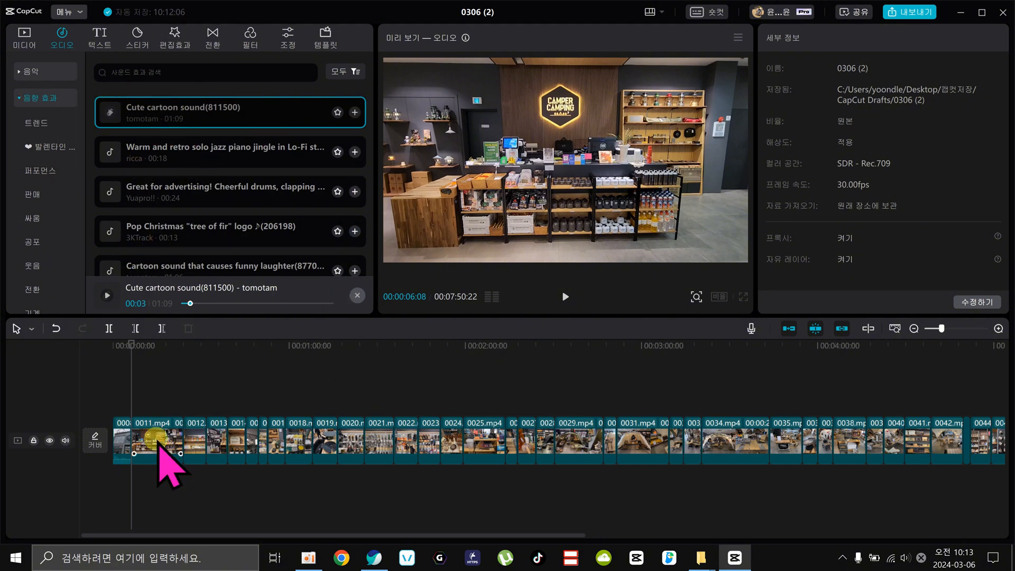
drag(132, 345, 105, 347)
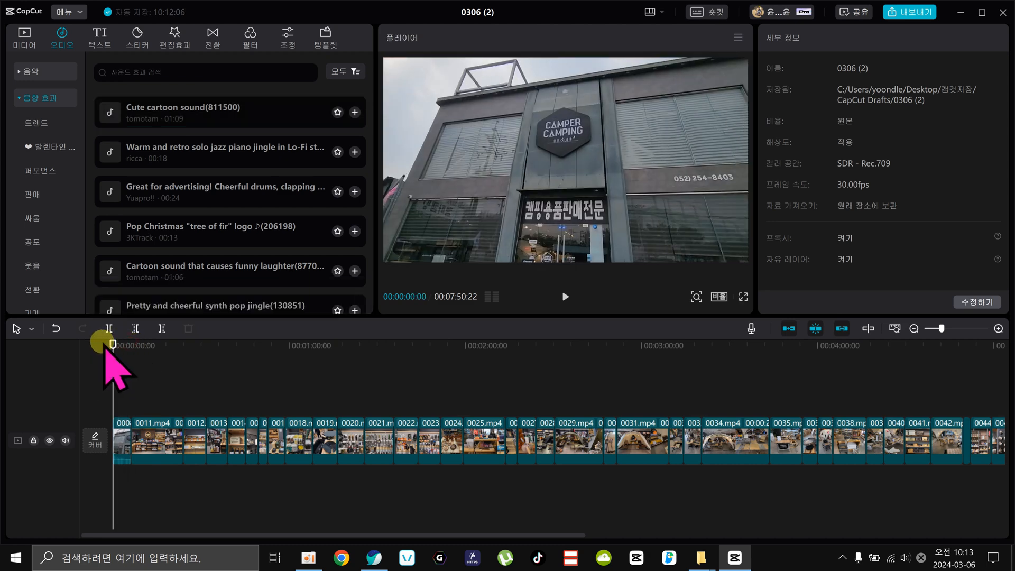
Switch to the YouTube channel in the browser and open the audio library in YouTube Studio.
click(373, 557)
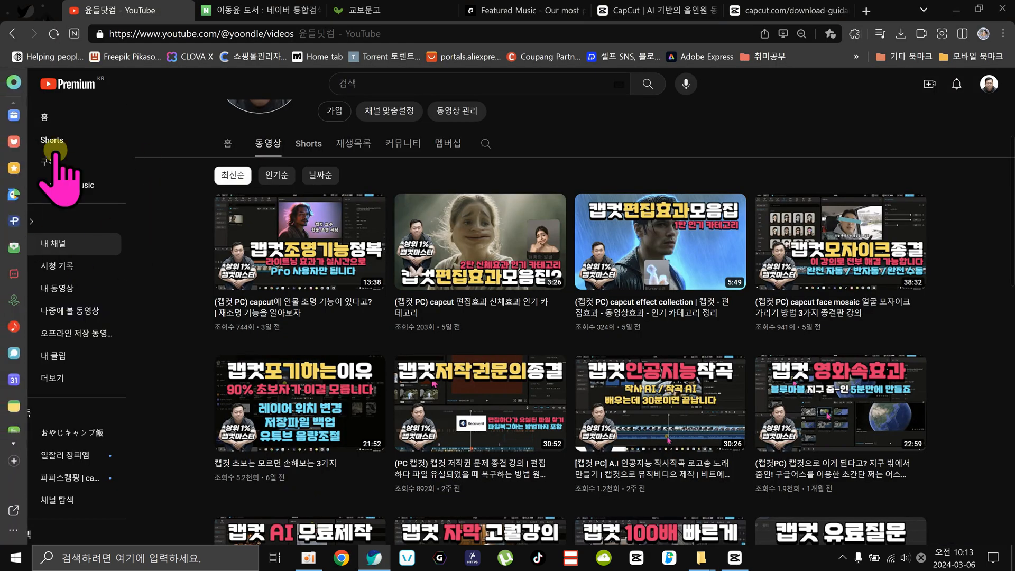
click(988, 84)
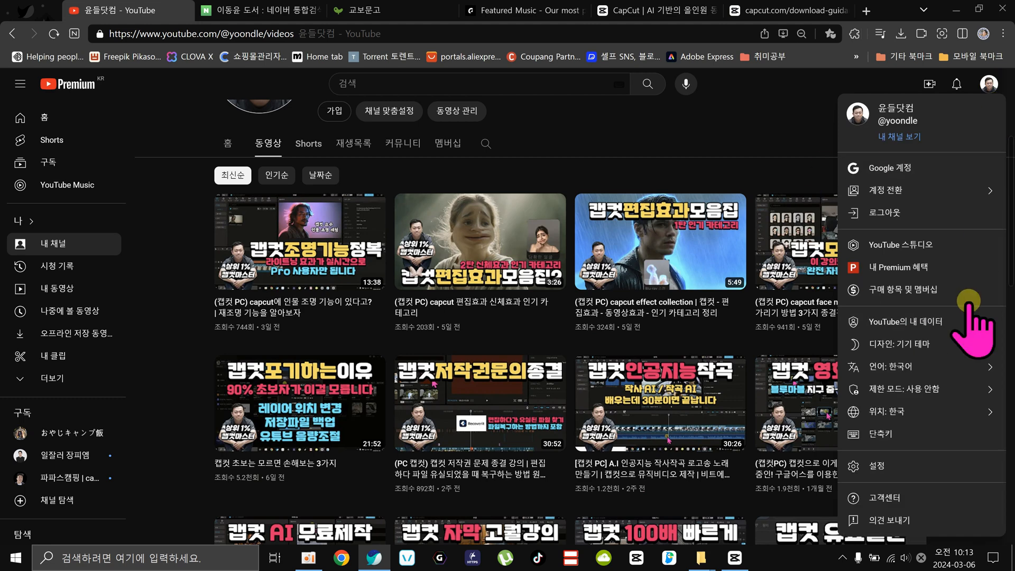
click(899, 244)
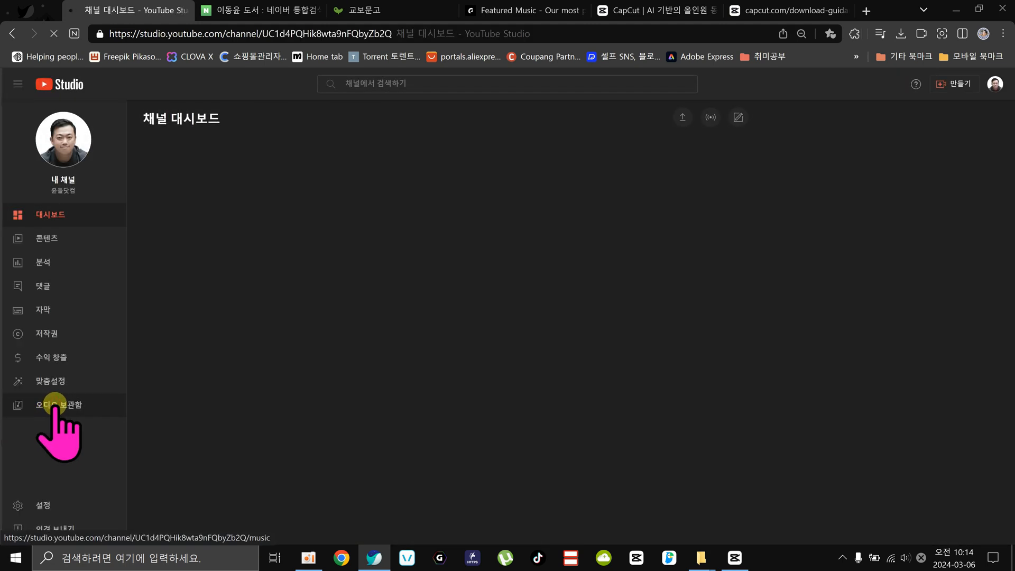
click(55, 405)
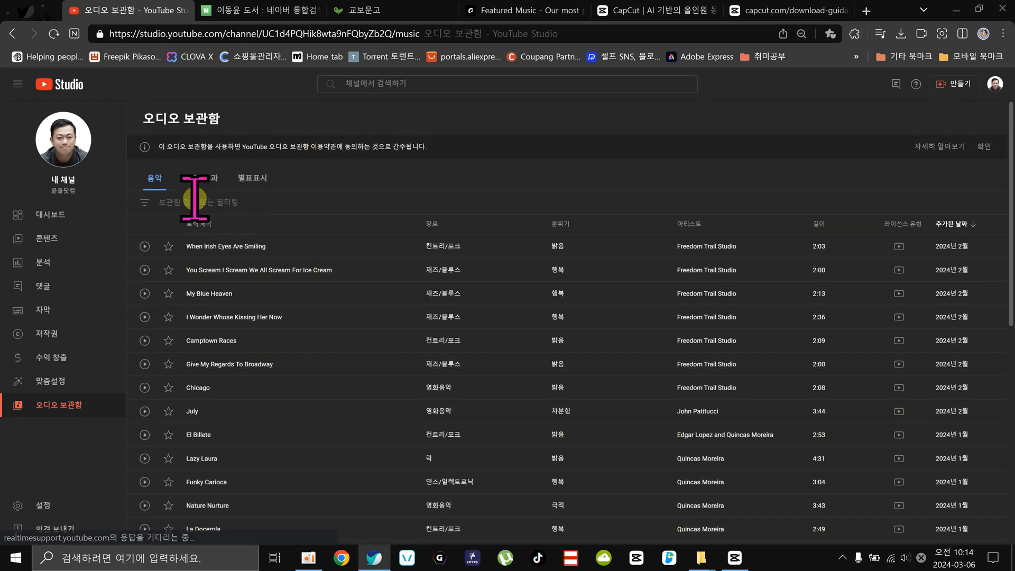
Look over the audio library's filter options and the featured music page on Epidemic Sound.
click(194, 200)
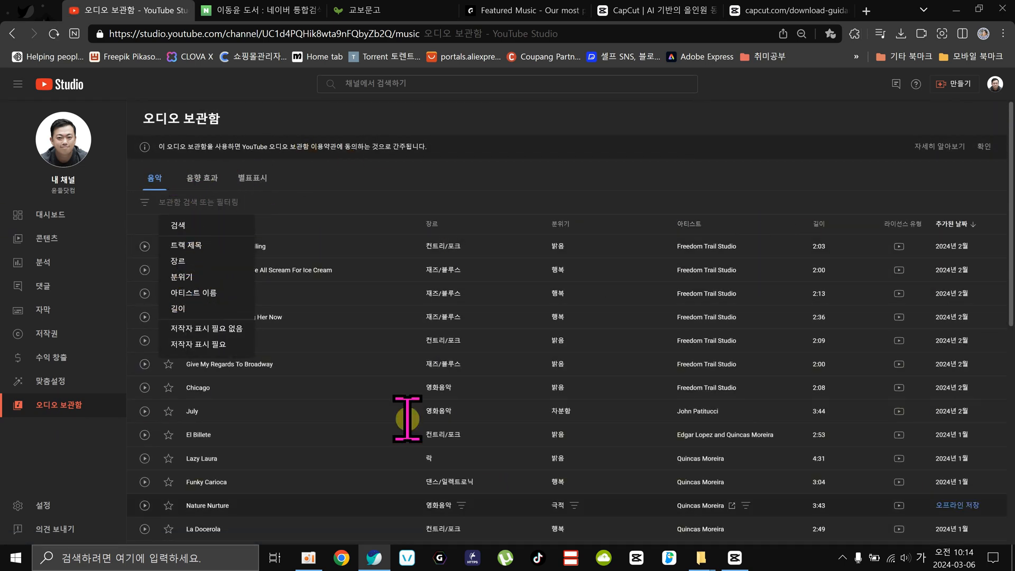
click(603, 121)
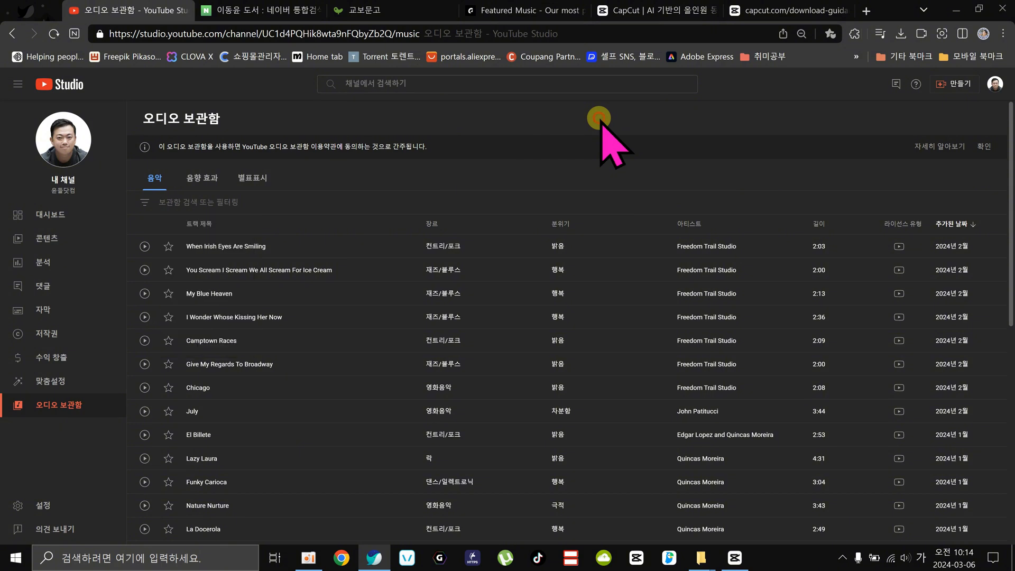
click(510, 12)
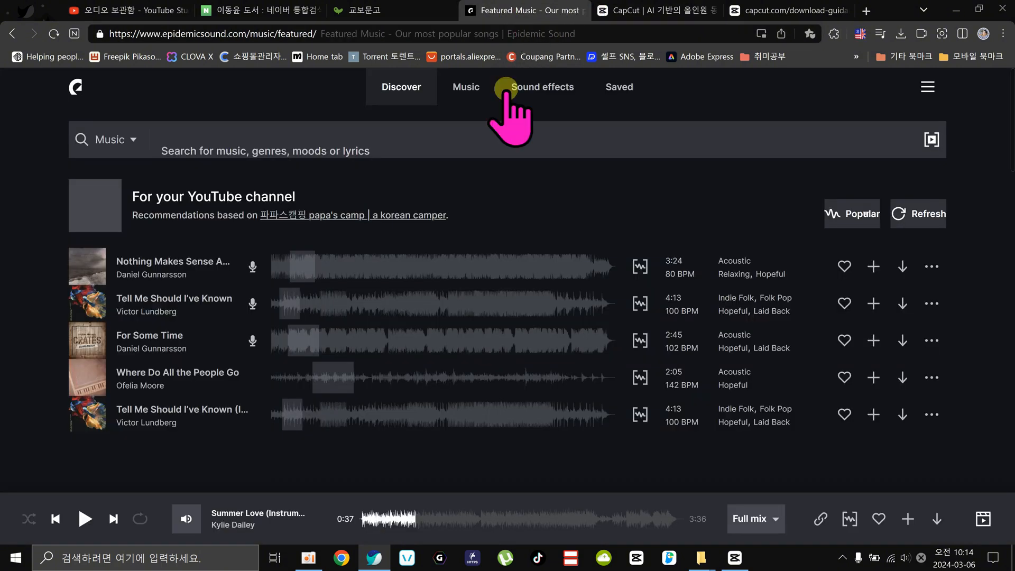
click(95, 10)
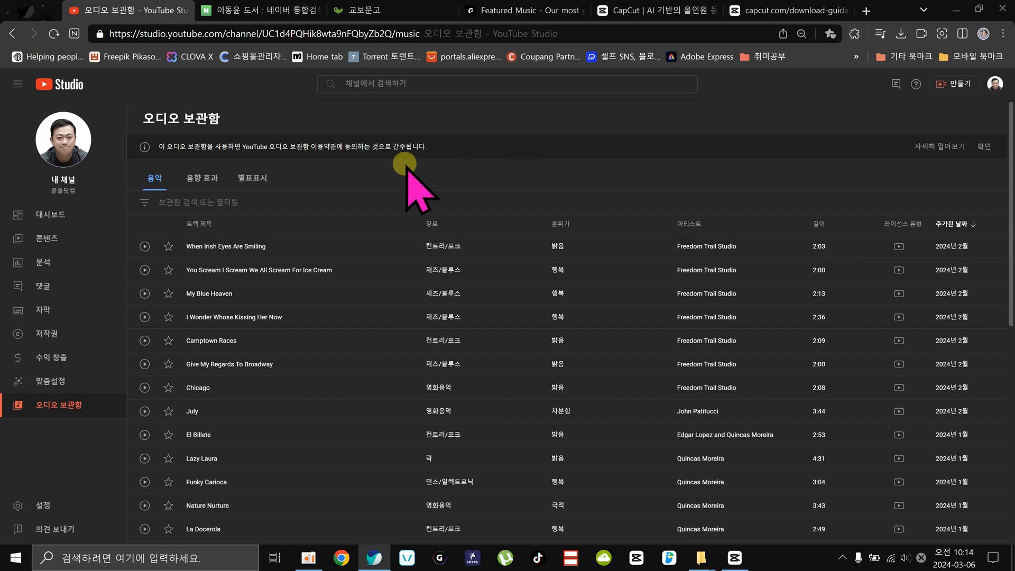
Filter the audio library's music to tracks shorter than 3:00.
click(205, 201)
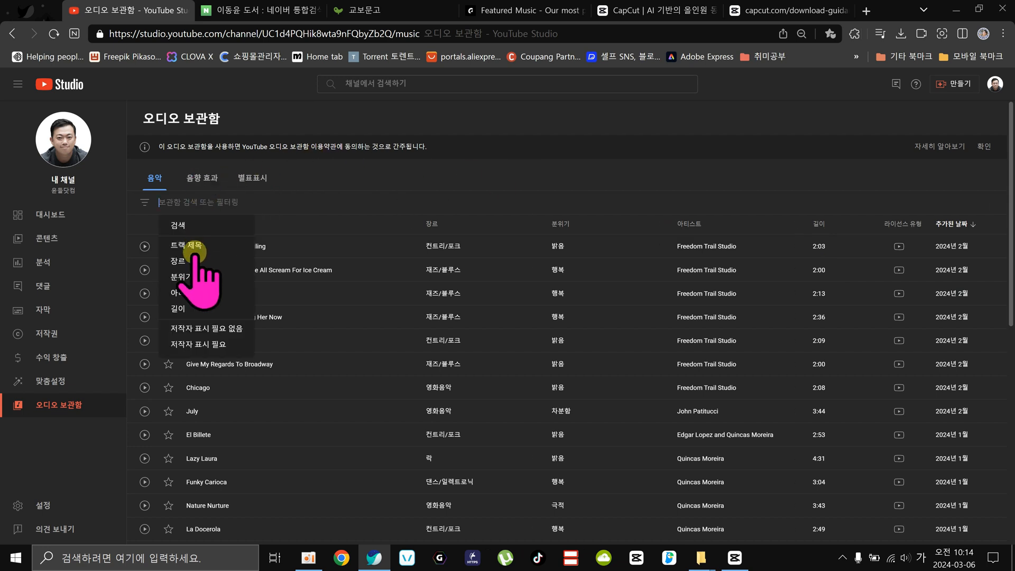
click(193, 309)
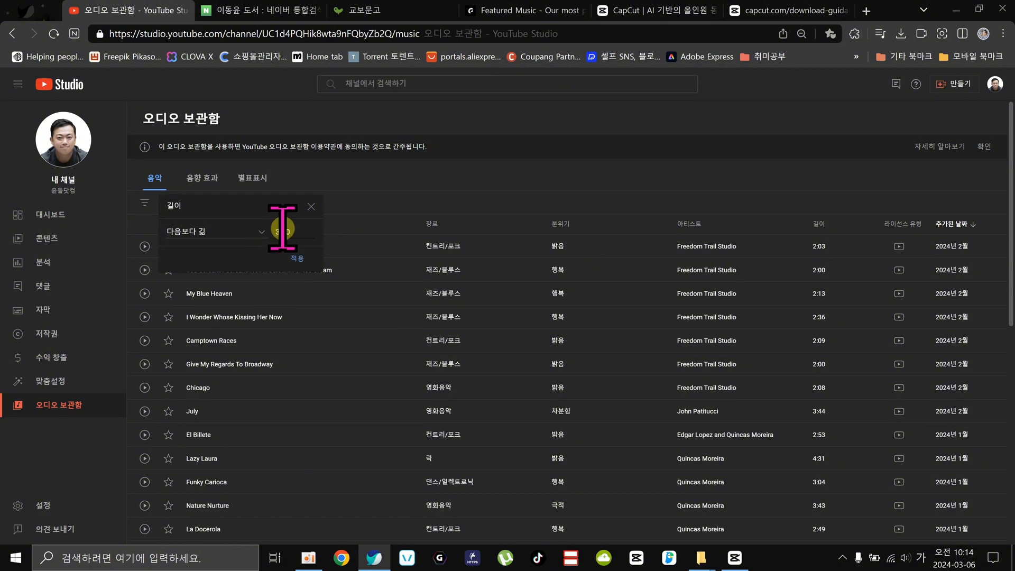
click(217, 231)
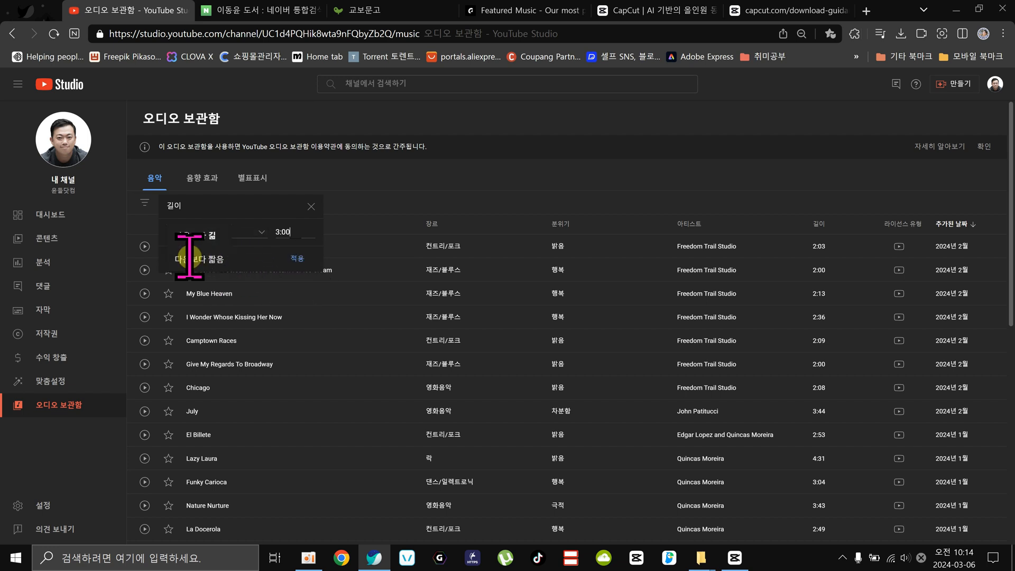
click(193, 259)
click(297, 258)
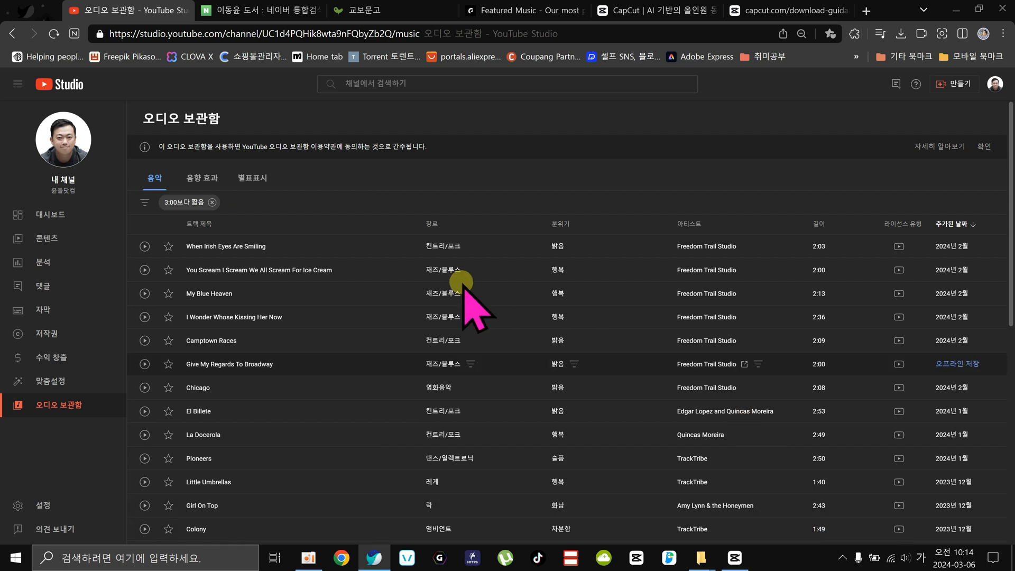
Add a genre filter for 앰비언트 and preview the tracks Colony and Dreams Of River Ganga.
click(249, 202)
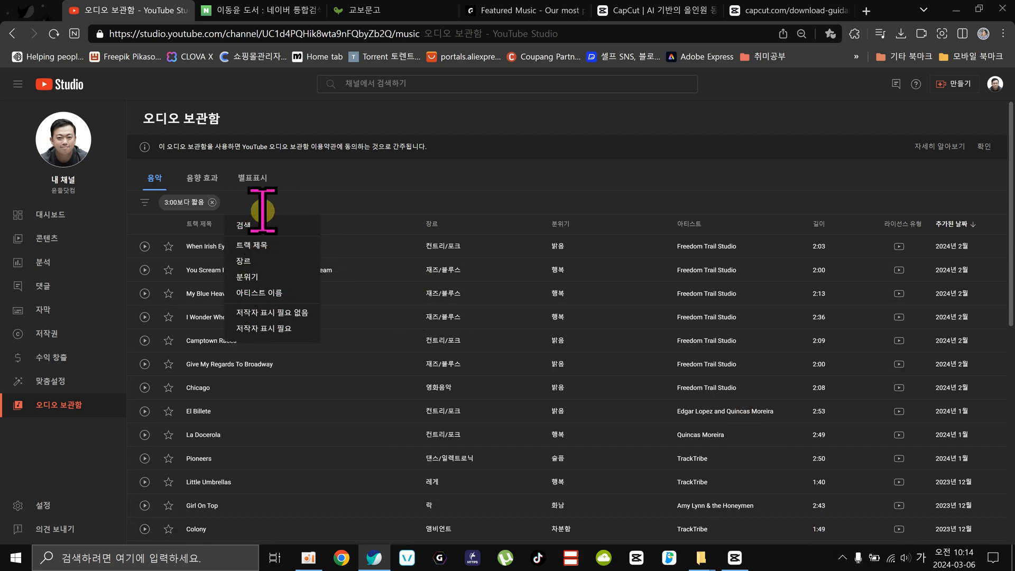
click(249, 261)
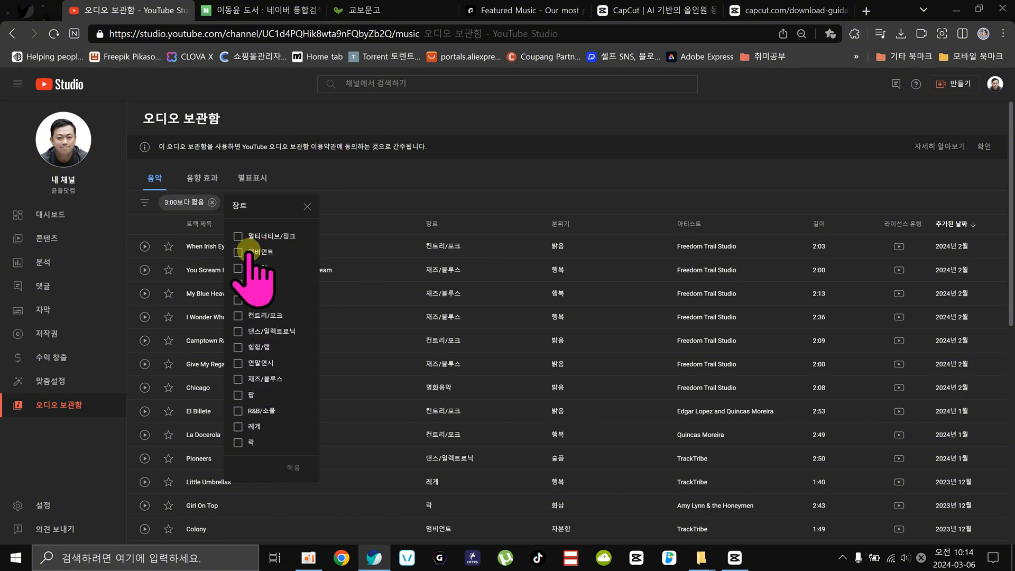
click(238, 252)
click(293, 467)
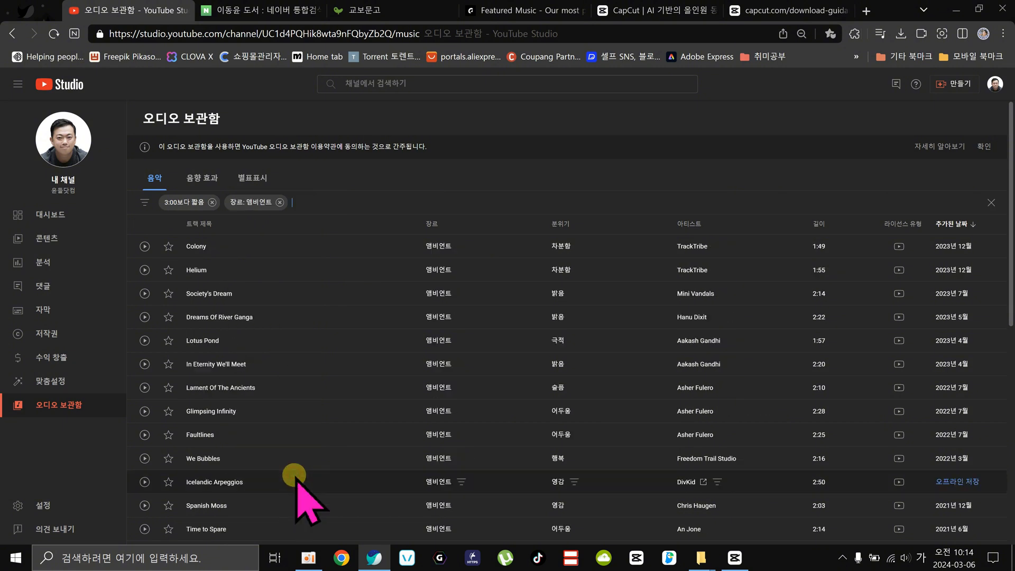
click(145, 246)
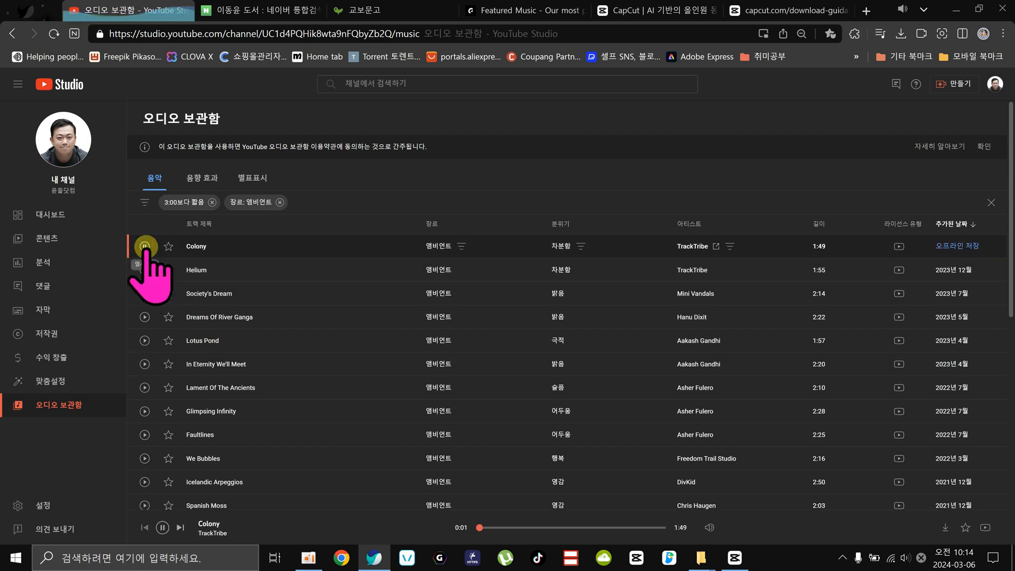
click(144, 317)
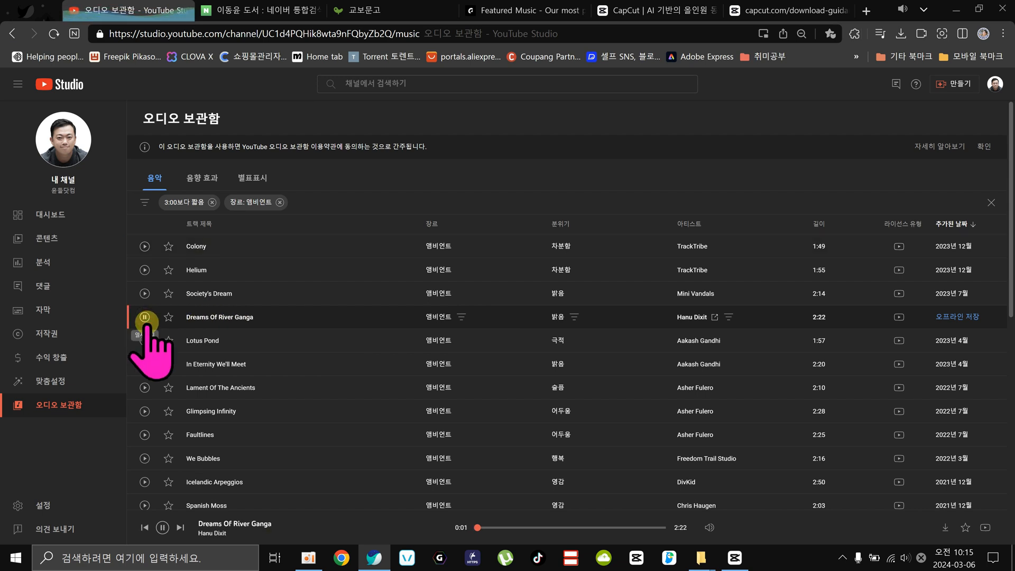
Remove the 앰비언트 genre filter and filter the tracks by the 힙합/랩 genre instead.
click(281, 202)
click(257, 206)
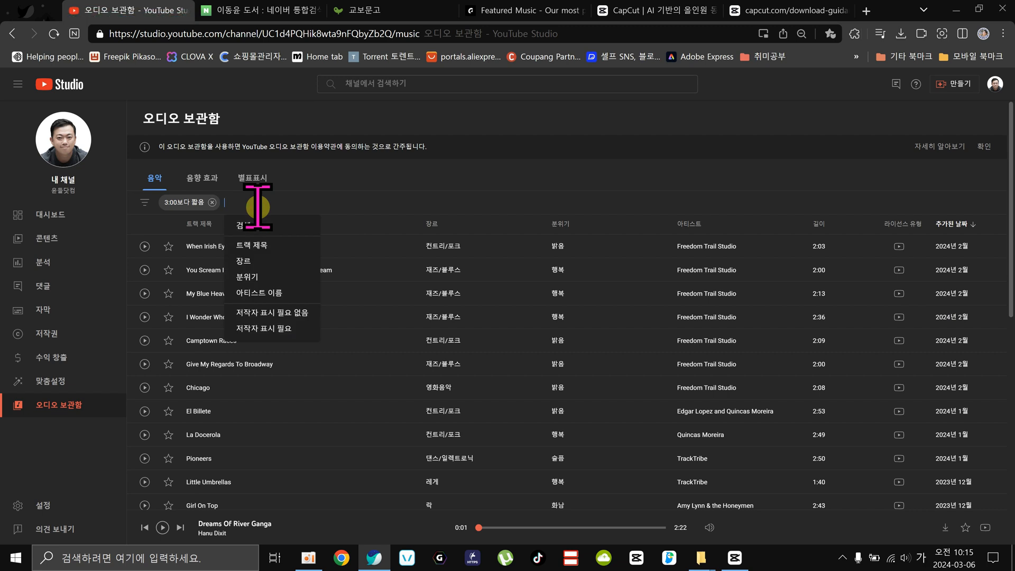
click(259, 261)
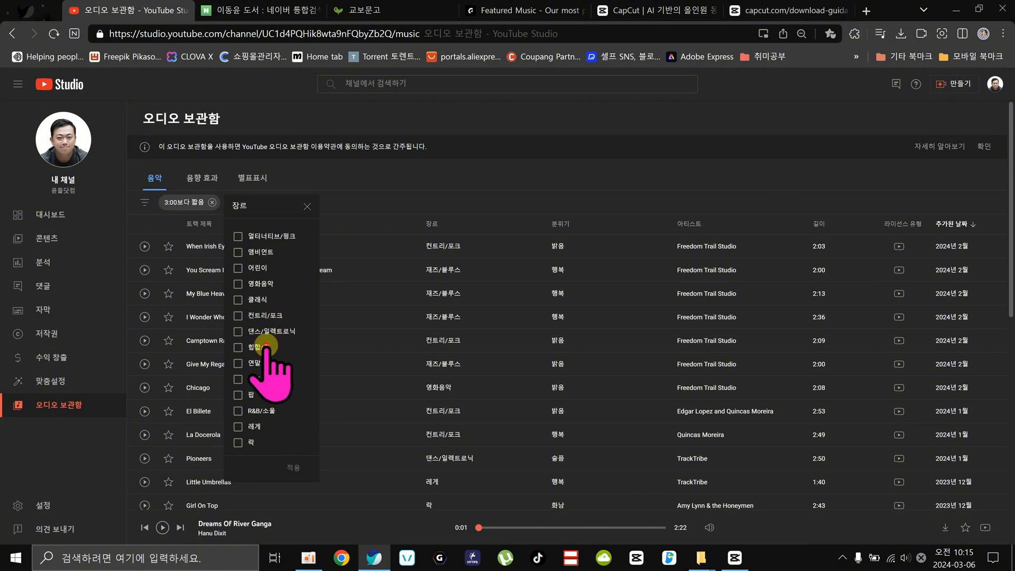
click(265, 347)
click(298, 468)
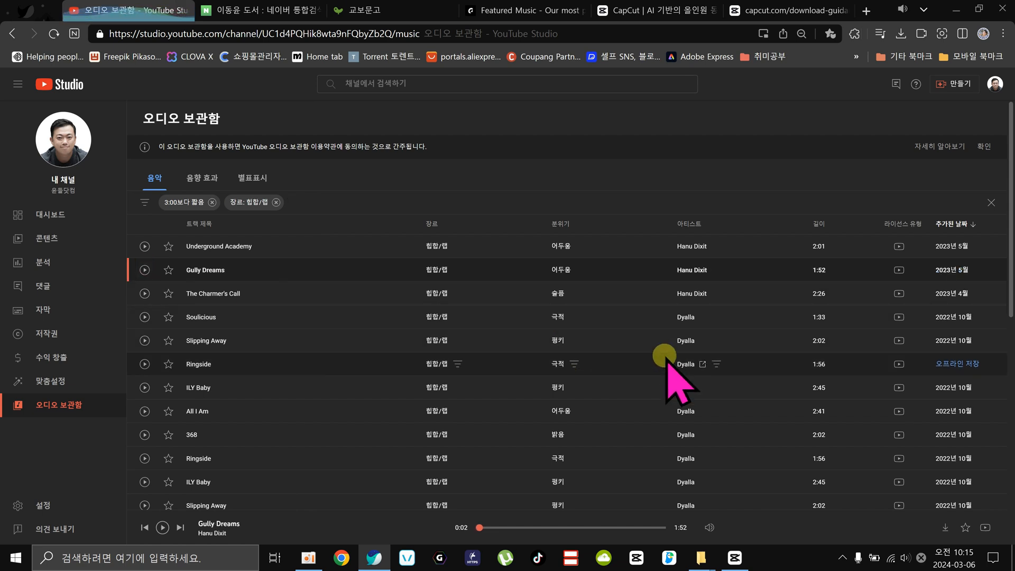
Sort the filtered 힙합/랩 tracks by length with the longest first.
scroll(676, 362, down, 3)
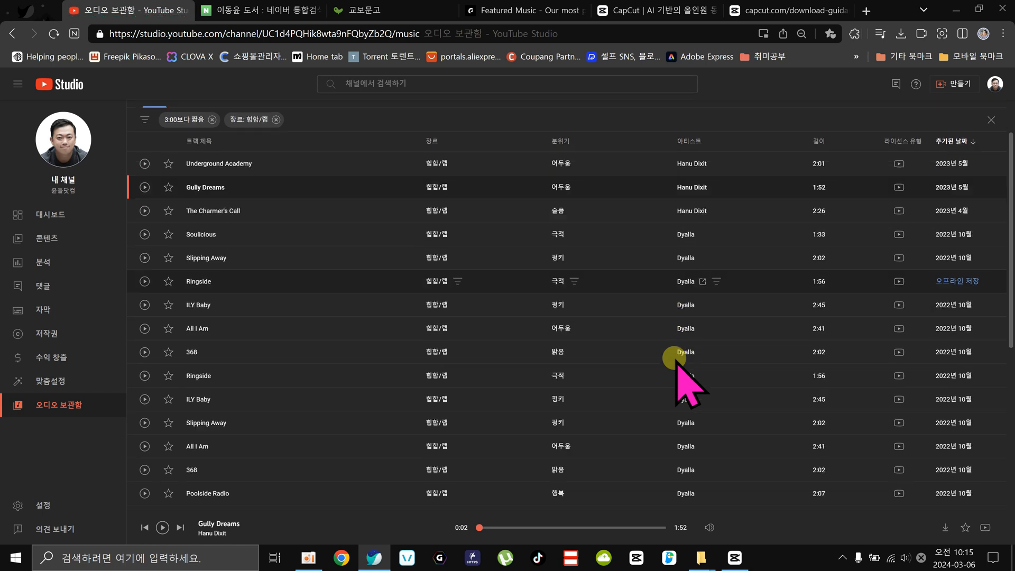
scroll(835, 249, up, 3)
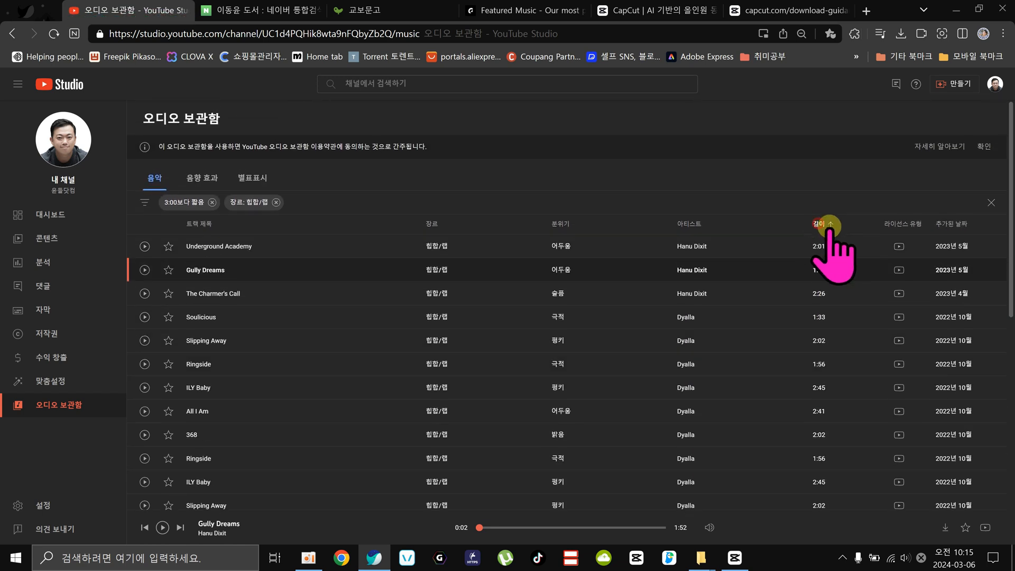
click(818, 223)
click(818, 224)
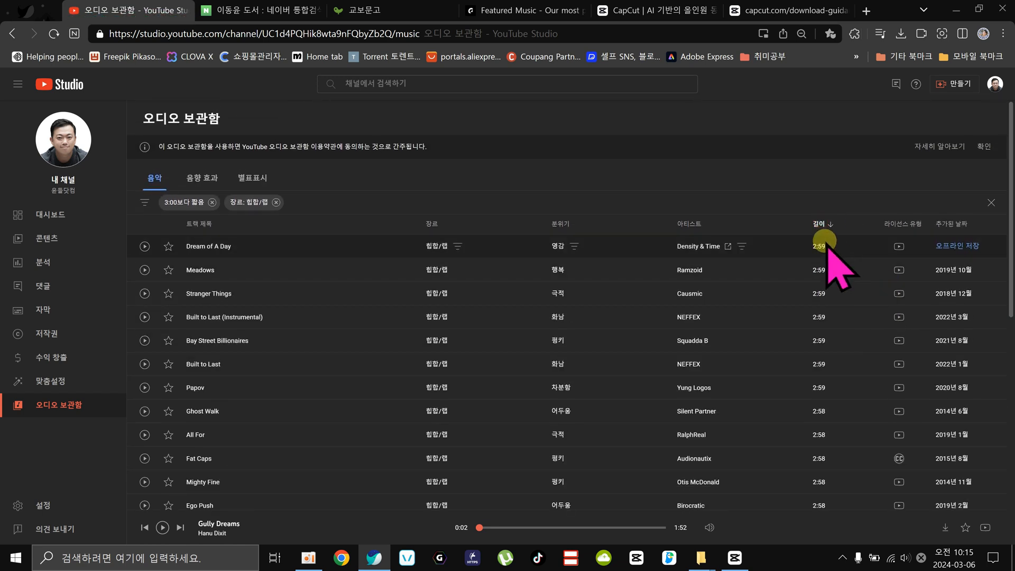
Preview the tracks Meadows and Stranger Things, and download Stranger Things as an MP3.
click(144, 270)
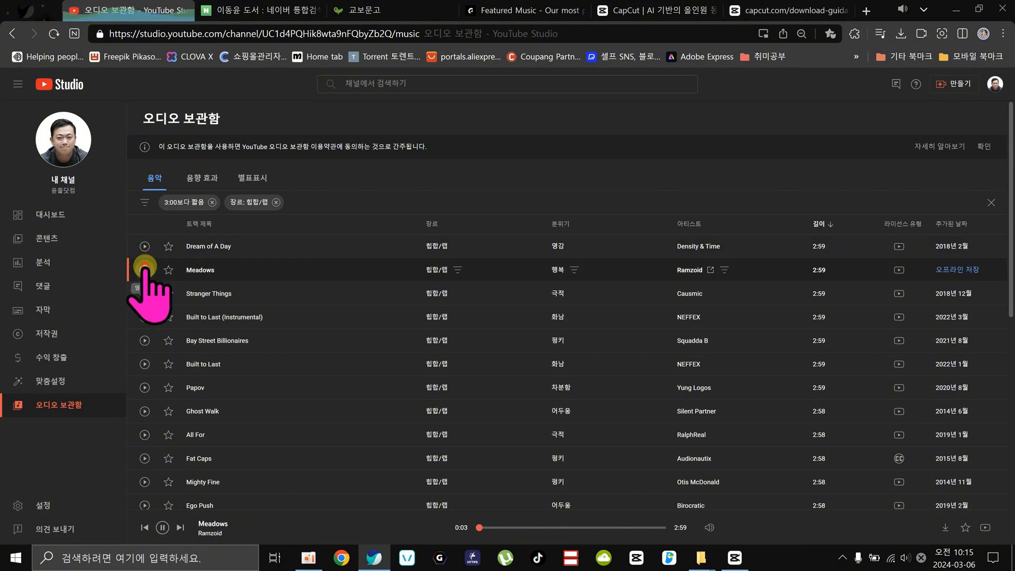
click(144, 293)
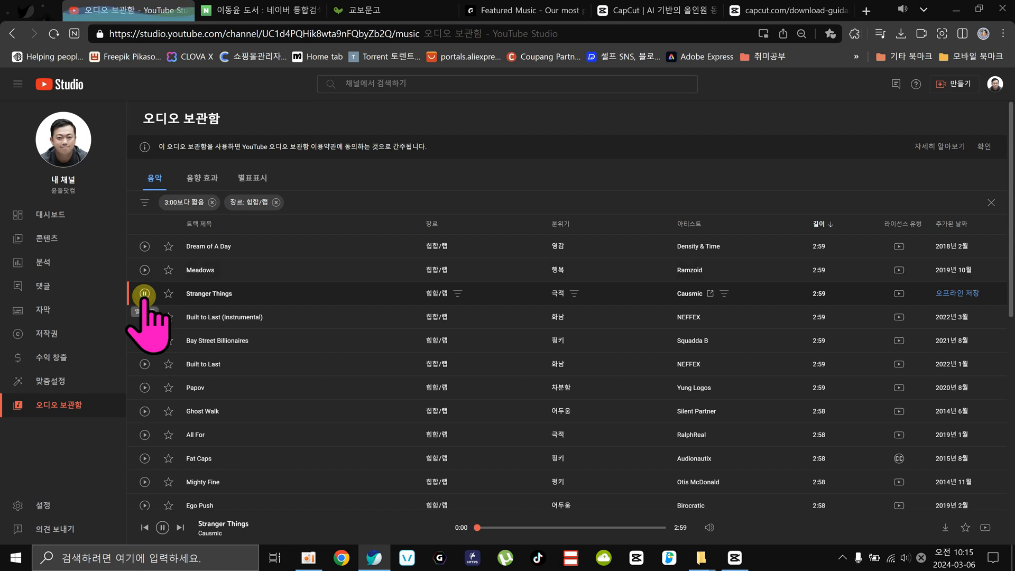
click(145, 294)
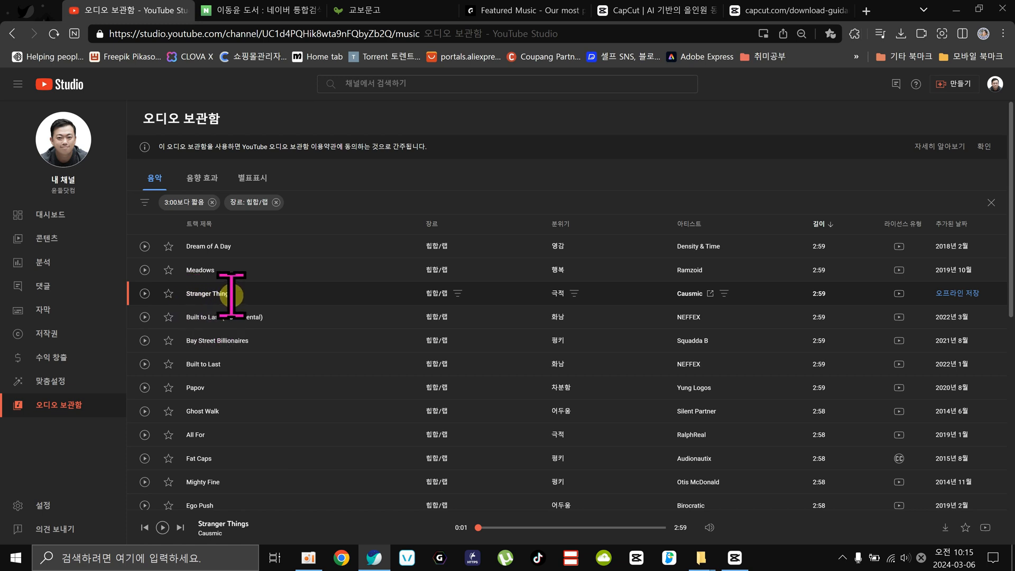
click(955, 293)
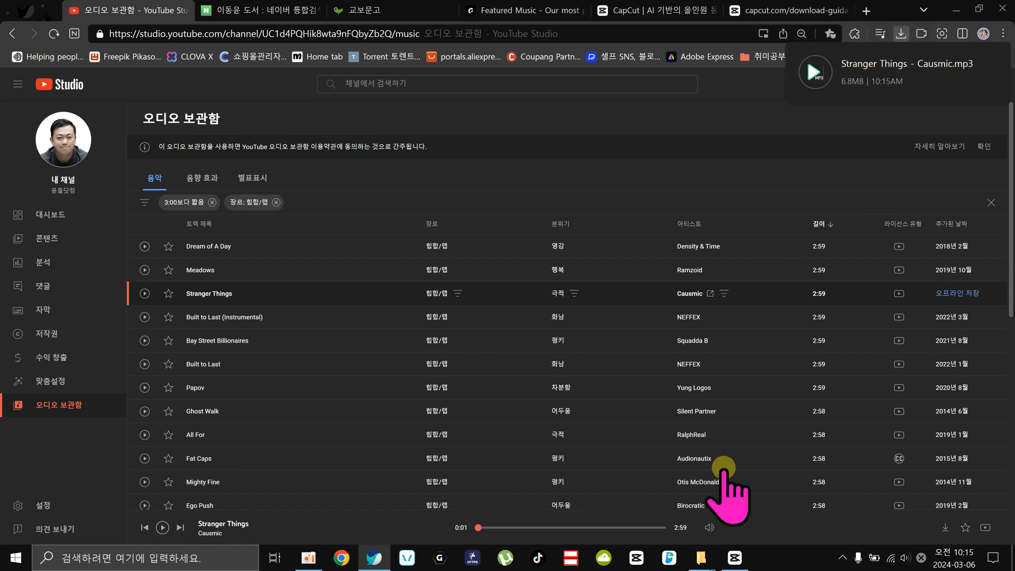
Switch to CapCut, import Stranger Things - Causmic.mp3 from the 다운로드 folder and place it under the video starting at the 0011.mp4 clip.
click(736, 559)
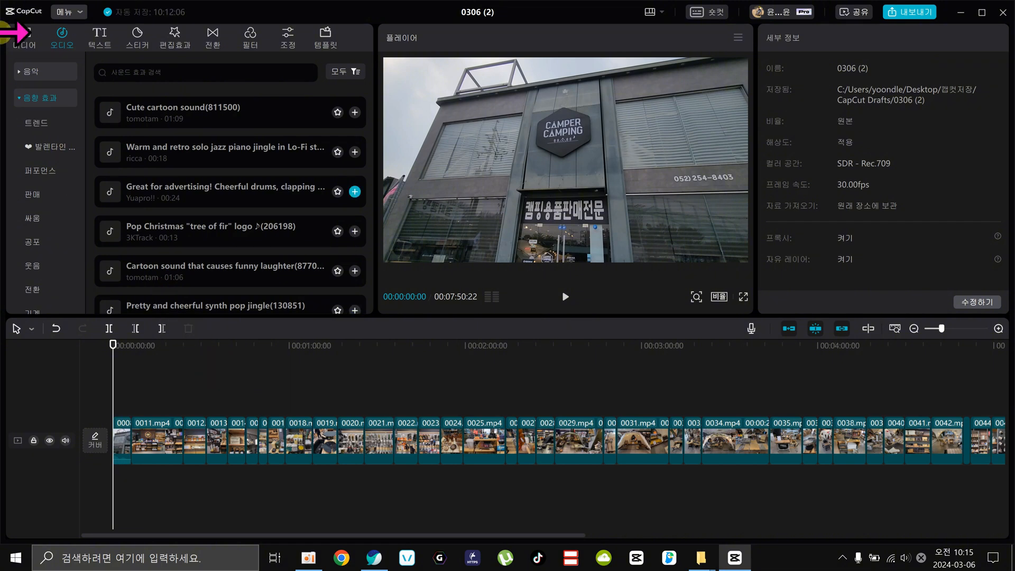
click(23, 33)
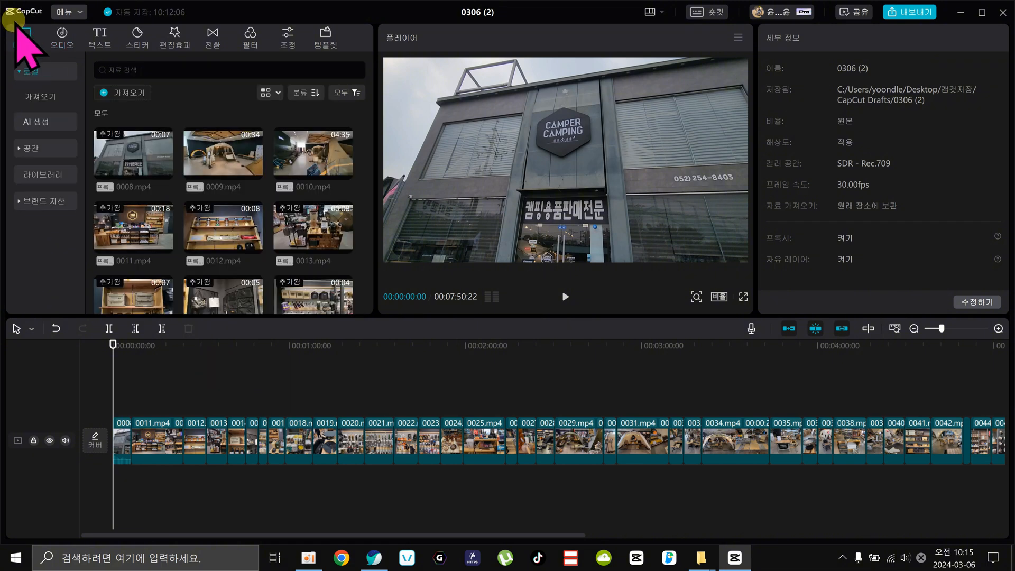
click(116, 91)
click(45, 72)
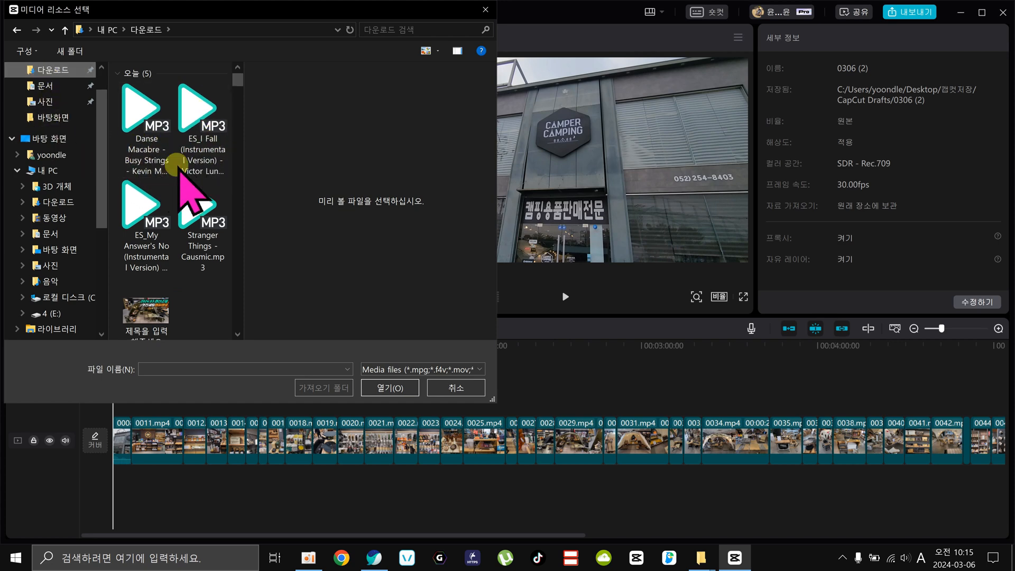
click(201, 222)
click(404, 387)
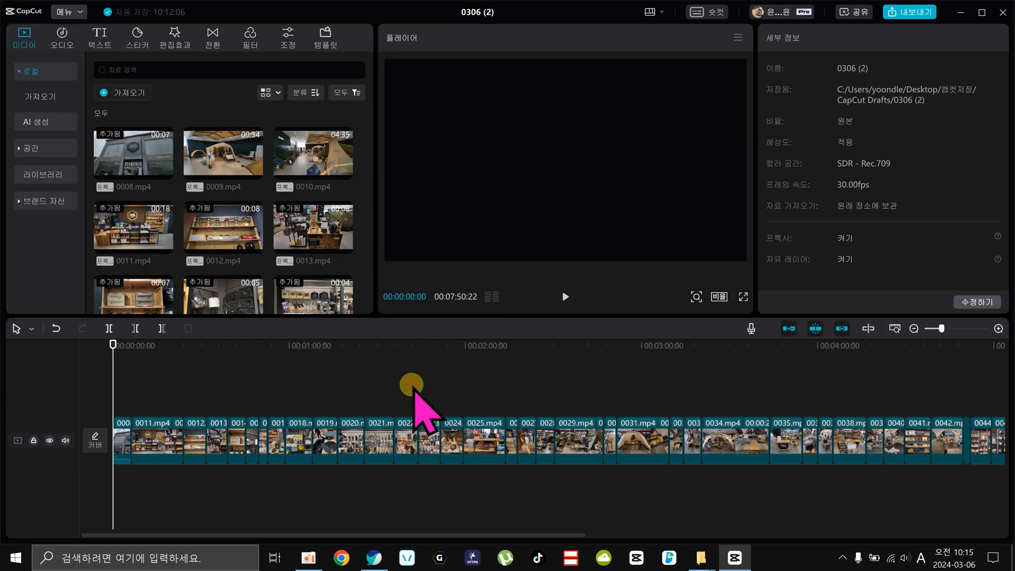
drag(229, 270, 131, 483)
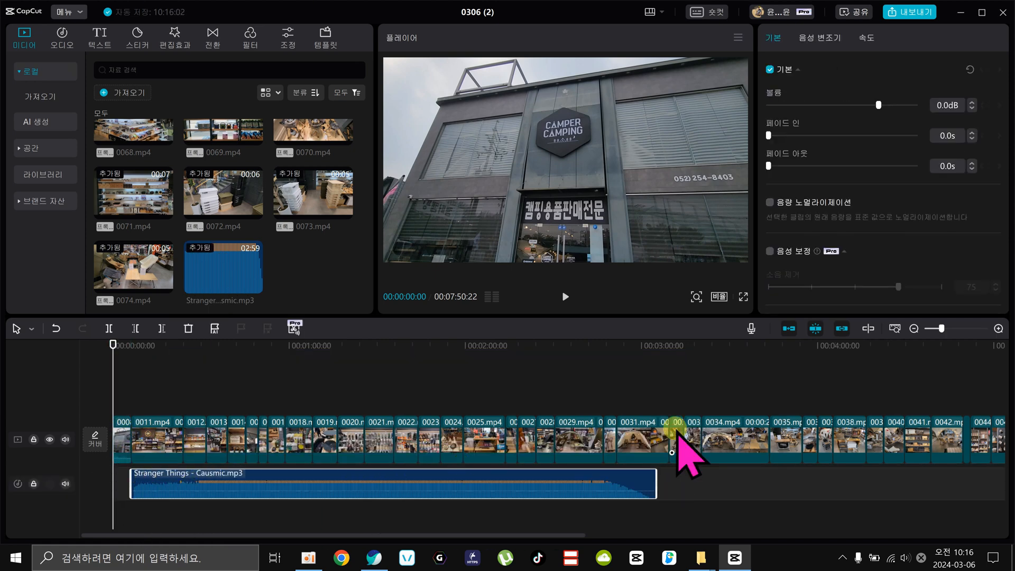
Try adding a second copy of Stranger Things where the first copy ends, and delete that copy again.
drag(644, 347, 967, 353)
drag(968, 389, 654, 442)
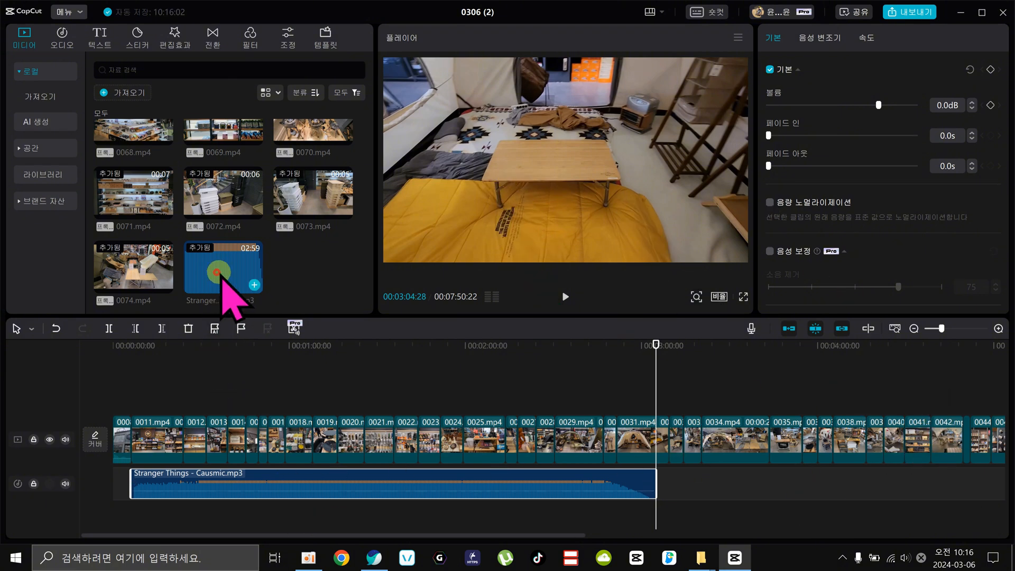
drag(217, 275, 655, 481)
key(Delete)
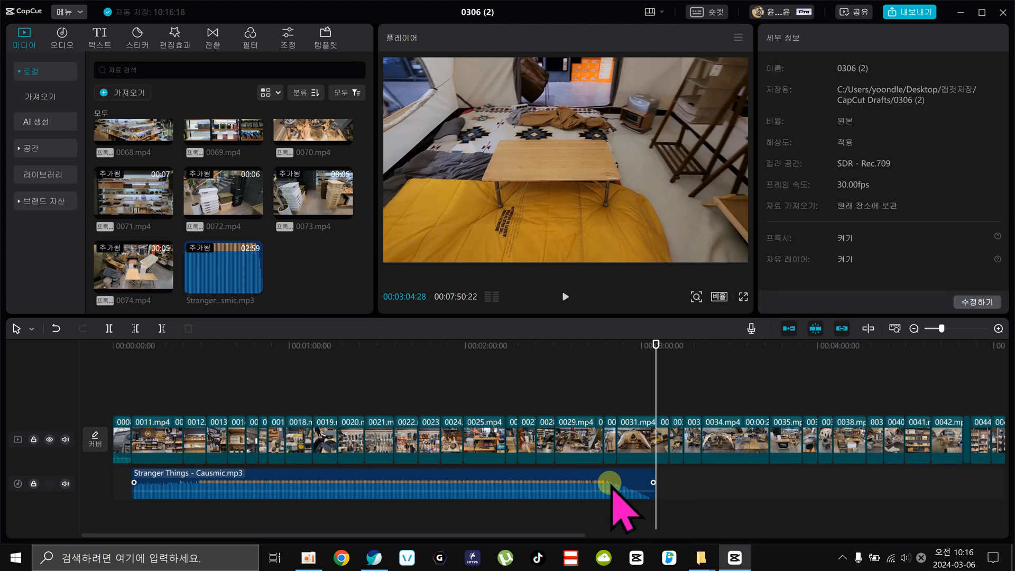
Play the music with the video from the start of the 0011.mp4 clip to about 00:00:17:26.
click(469, 483)
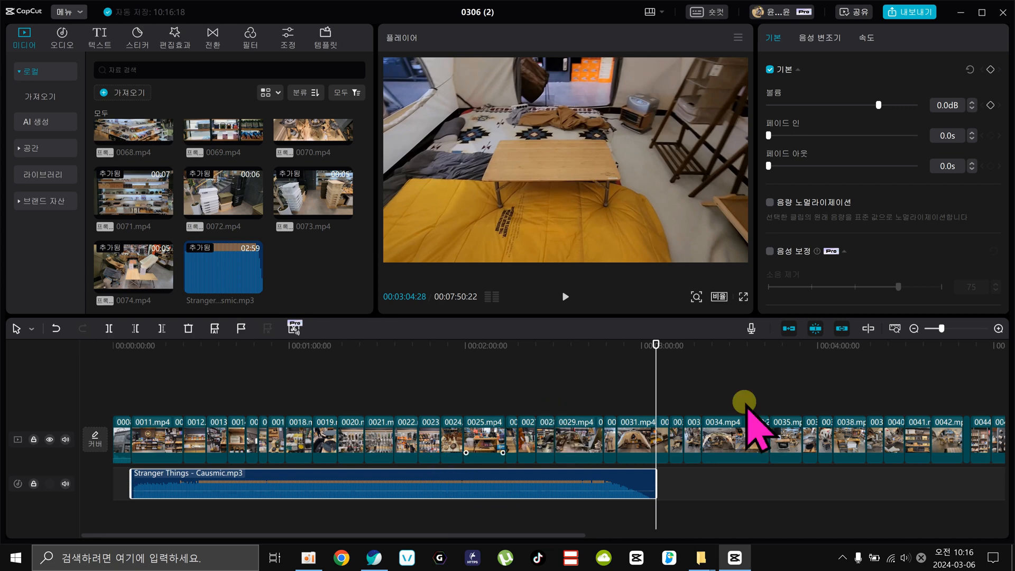
click(142, 345)
drag(138, 344, 131, 344)
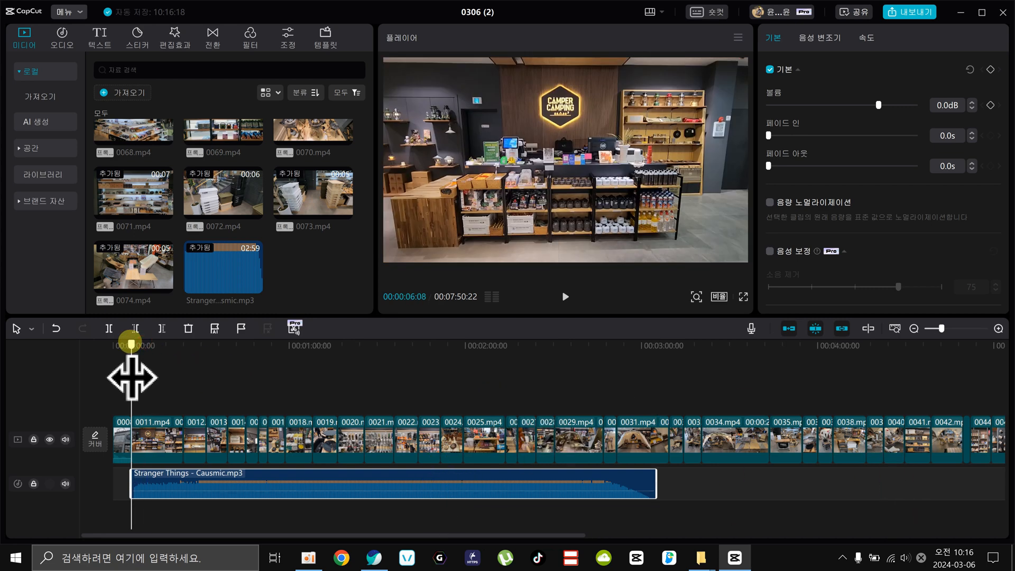
click(271, 473)
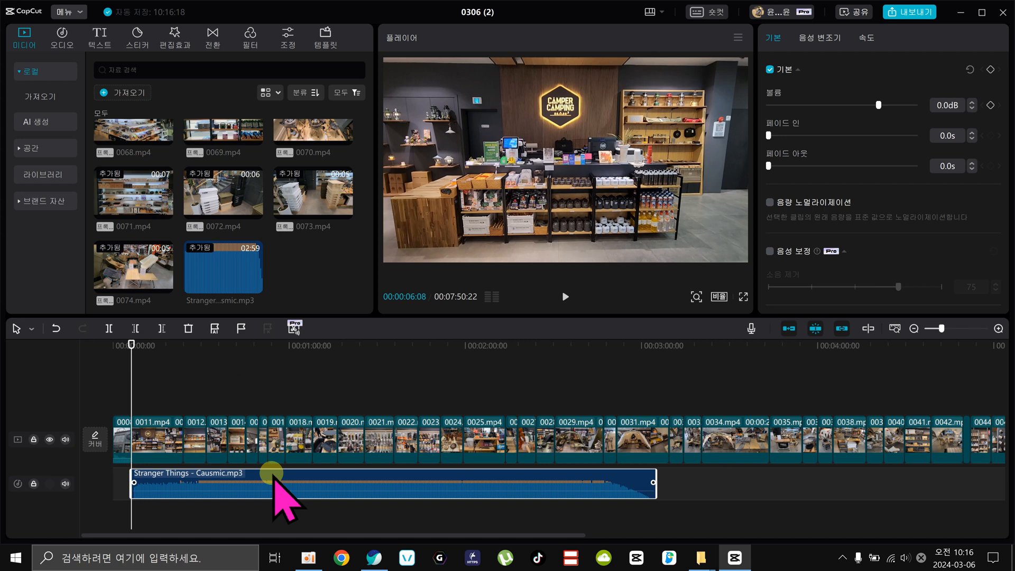
key(space)
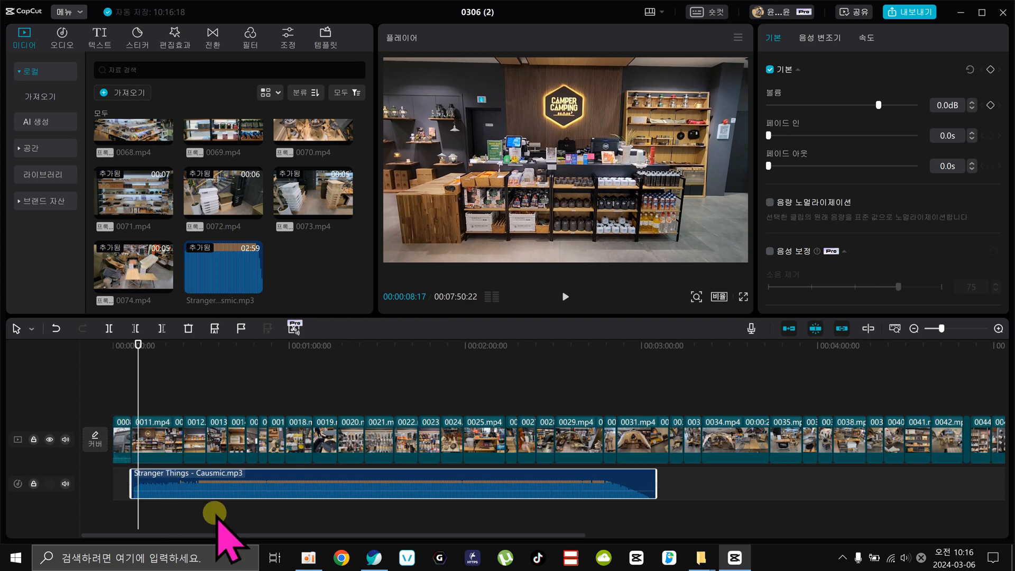
key(space)
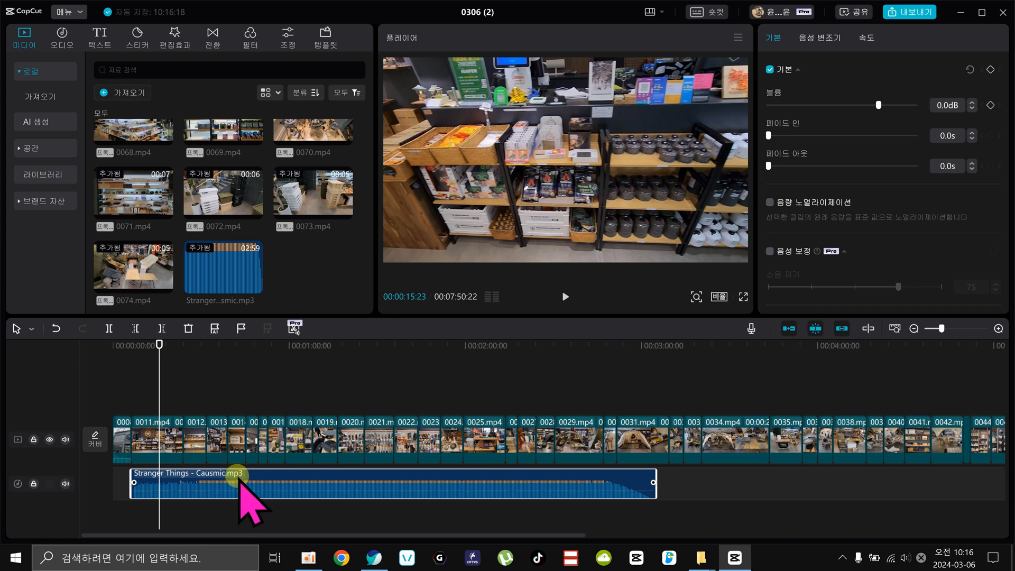
key(space)
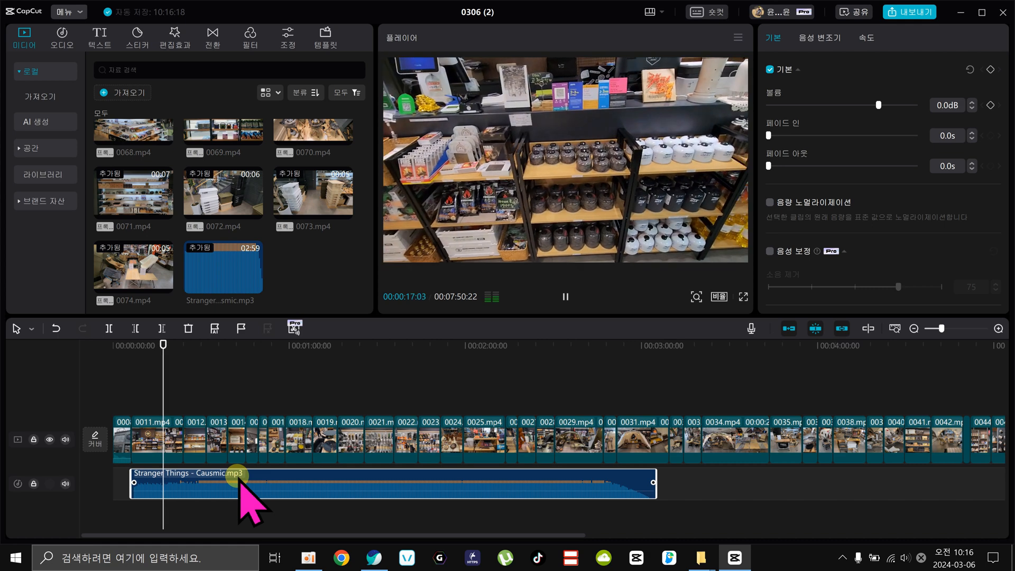
key(space)
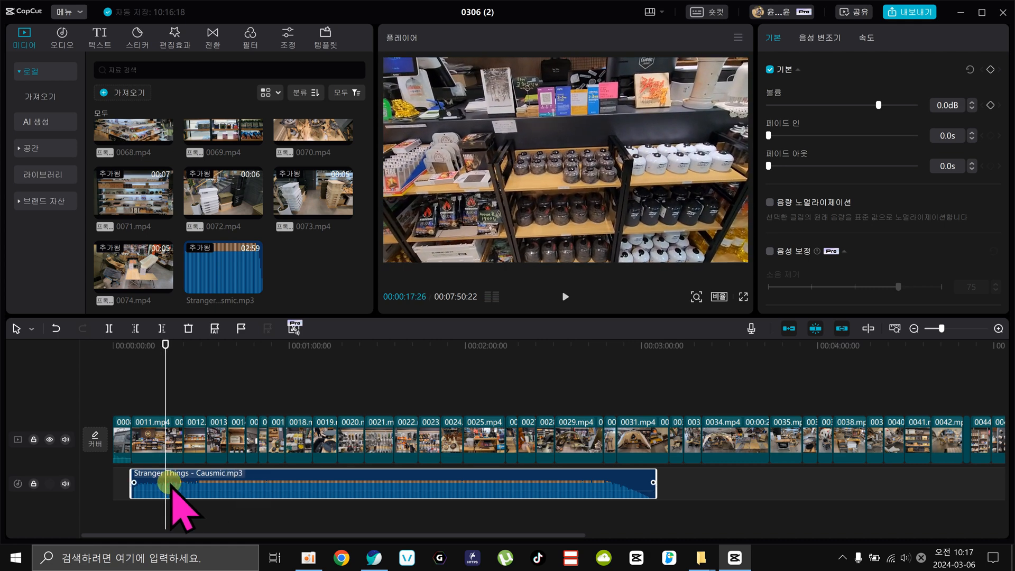
Try trimming the end of the 0011.mp4 clip near the playhead, and undo the trim.
click(170, 436)
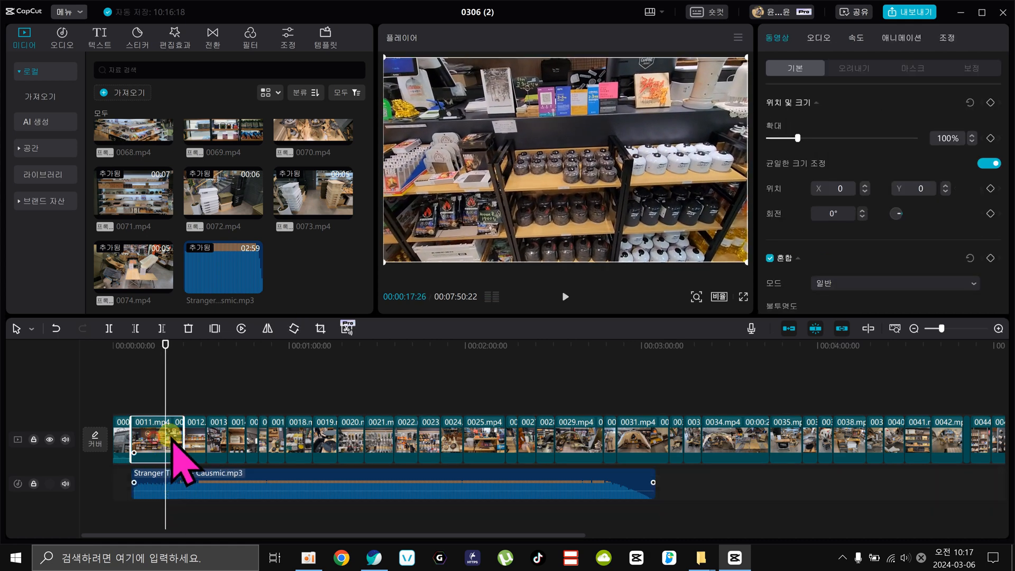
drag(179, 433, 162, 431)
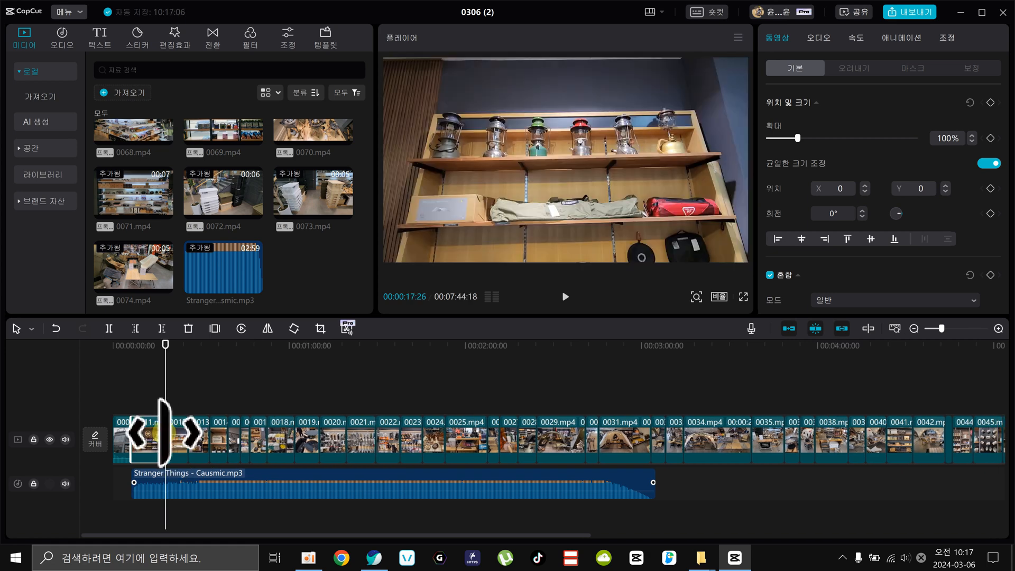
key(ctrl+z)
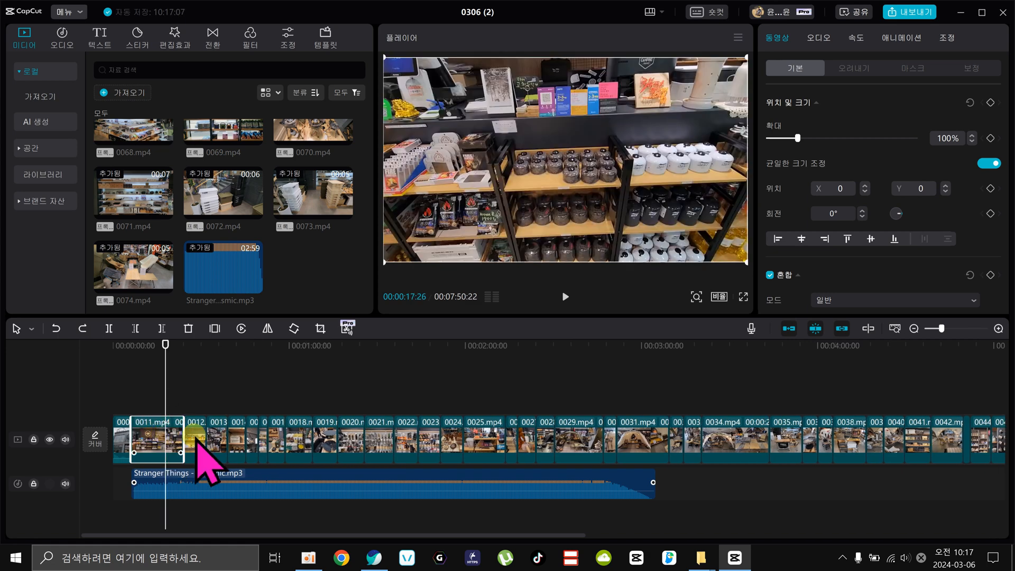
Generate automatic beat markers on the Stranger Things music clip with the 비트 1 option.
click(996, 327)
click(264, 478)
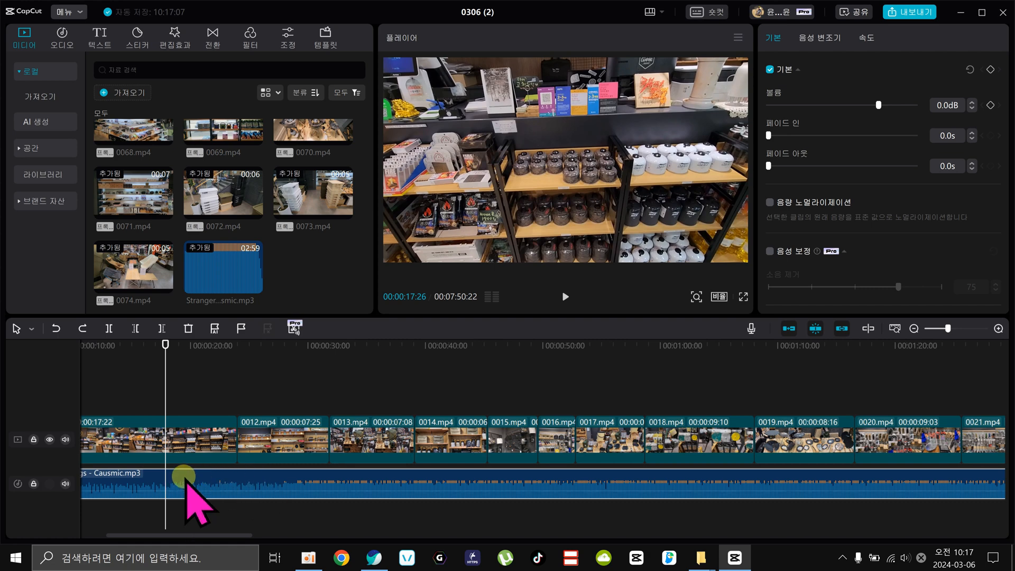
click(215, 328)
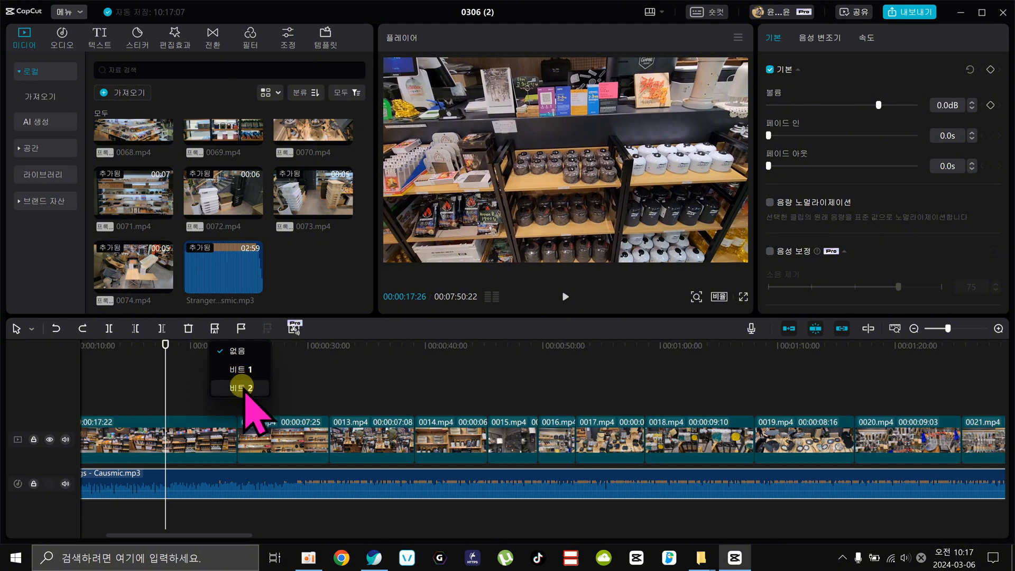
click(242, 387)
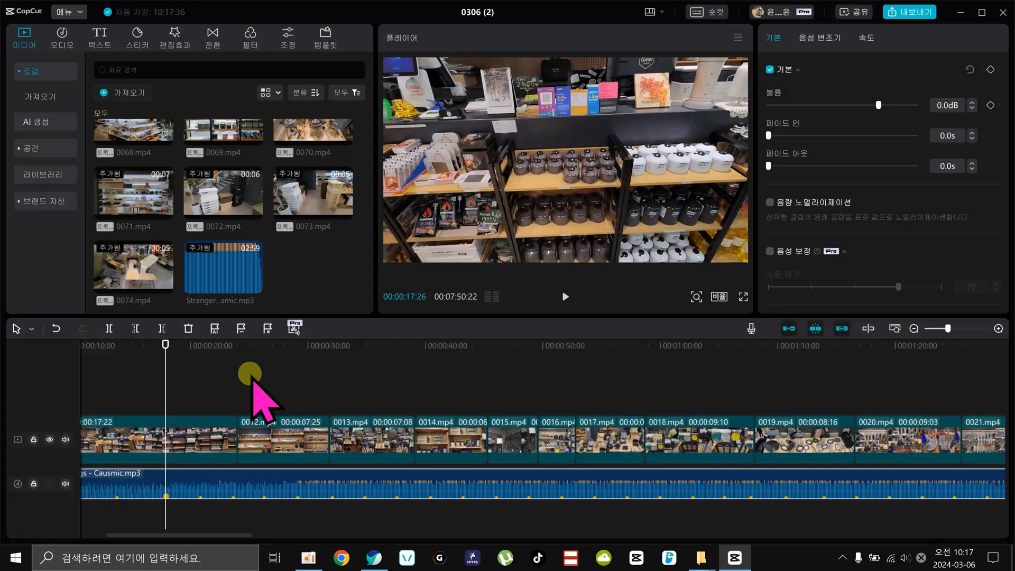
Check the spacing of the beat markers by moving the playhead between the ones at 00:00:26:05 and 00:00:29:01.
drag(167, 347, 263, 345)
click(265, 497)
click(268, 453)
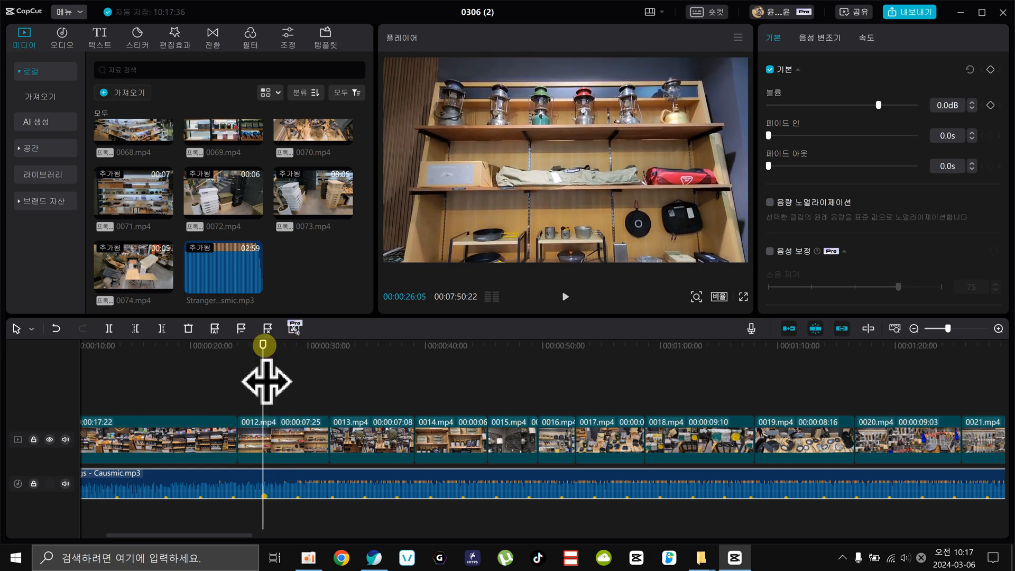
drag(265, 380, 299, 383)
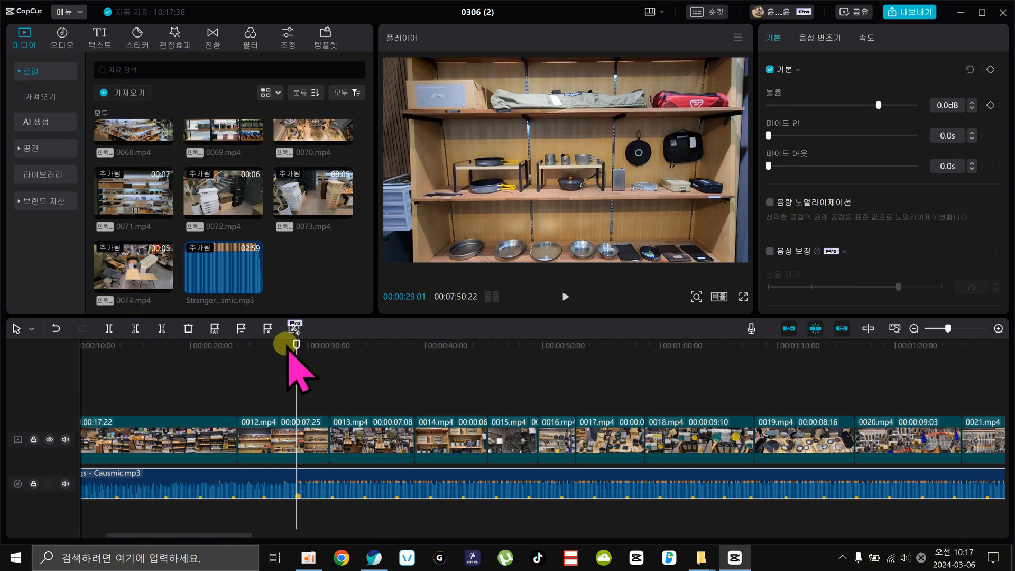
drag(294, 346, 268, 379)
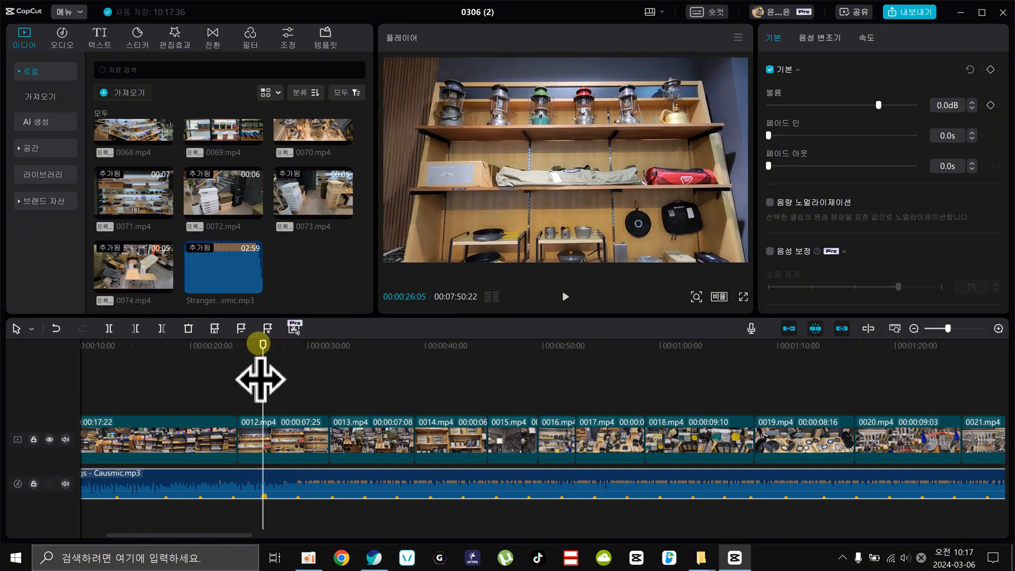
Compare the music's automatic beat options by switching to 비트 2 and 없음, and return to 비트 1.
click(215, 329)
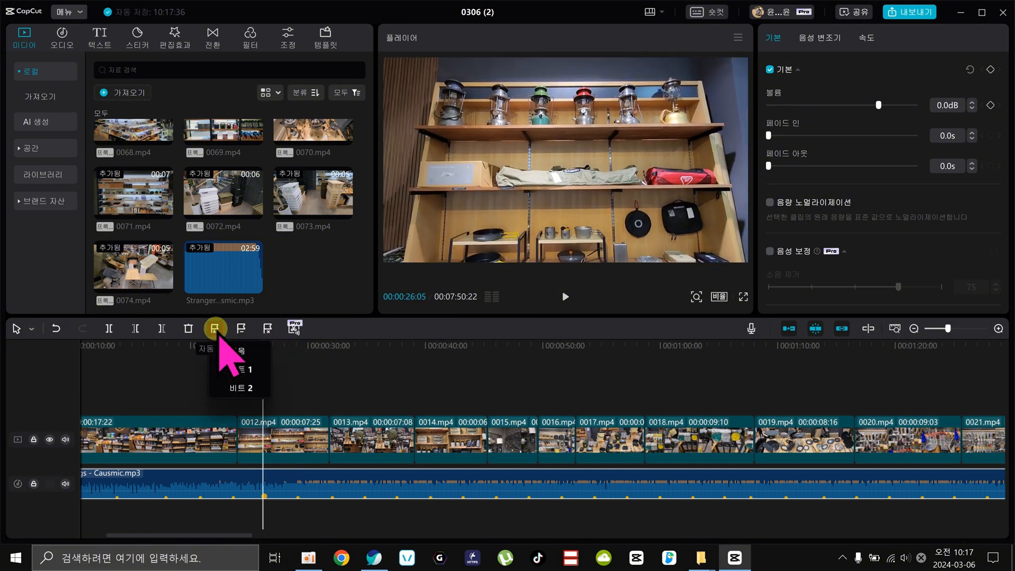
click(242, 387)
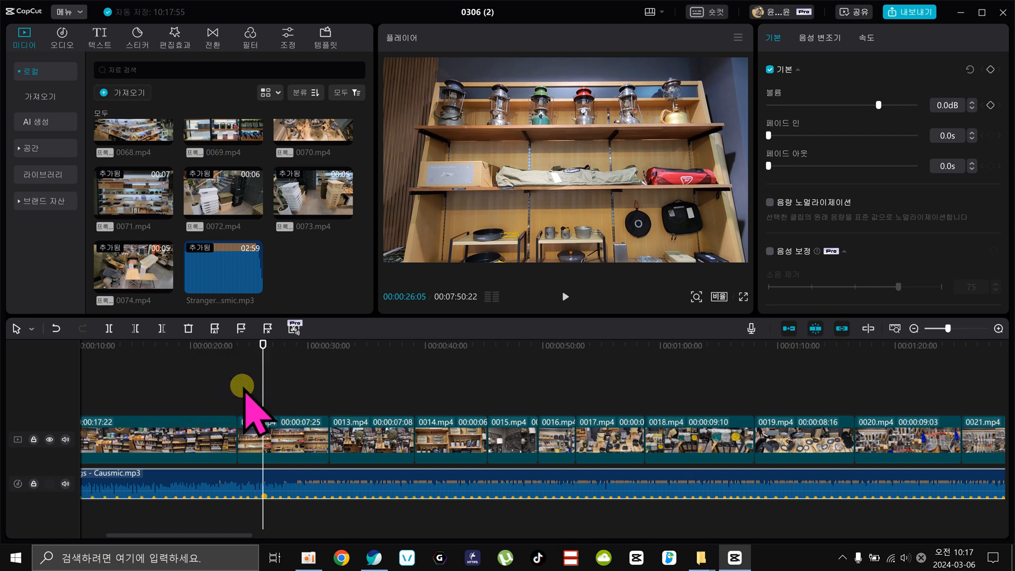
click(215, 329)
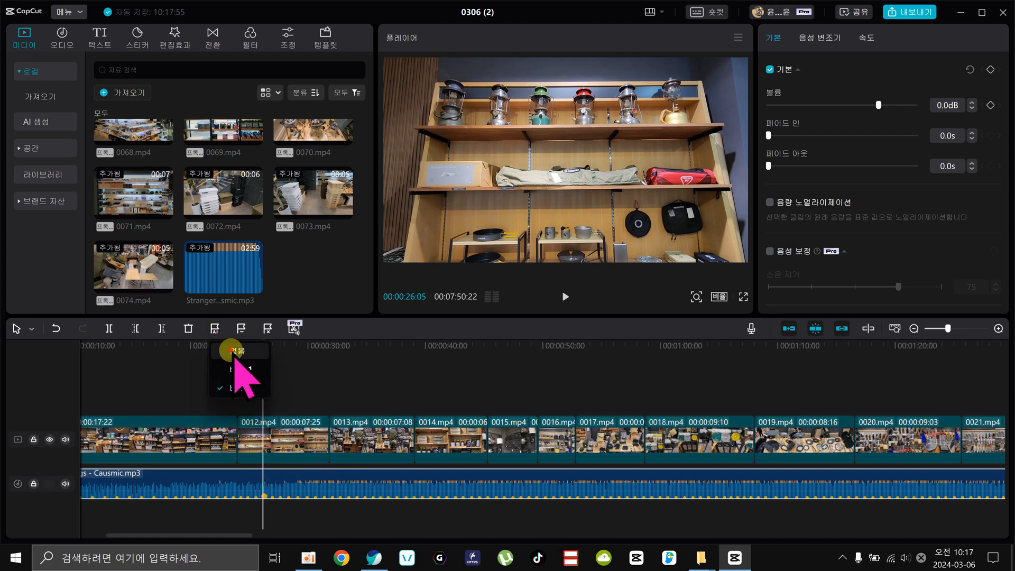
click(231, 350)
click(215, 329)
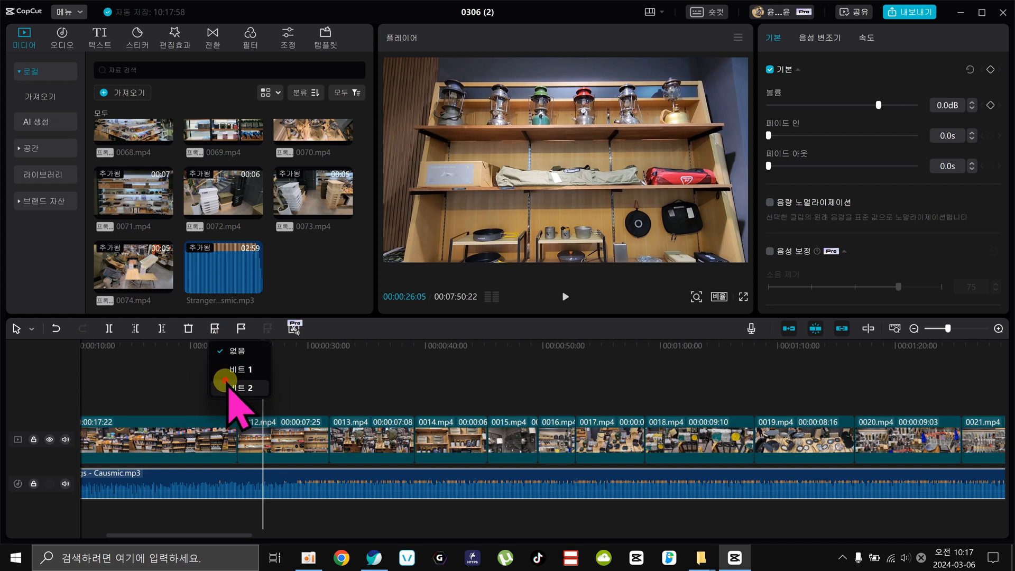
click(226, 382)
click(217, 329)
click(229, 365)
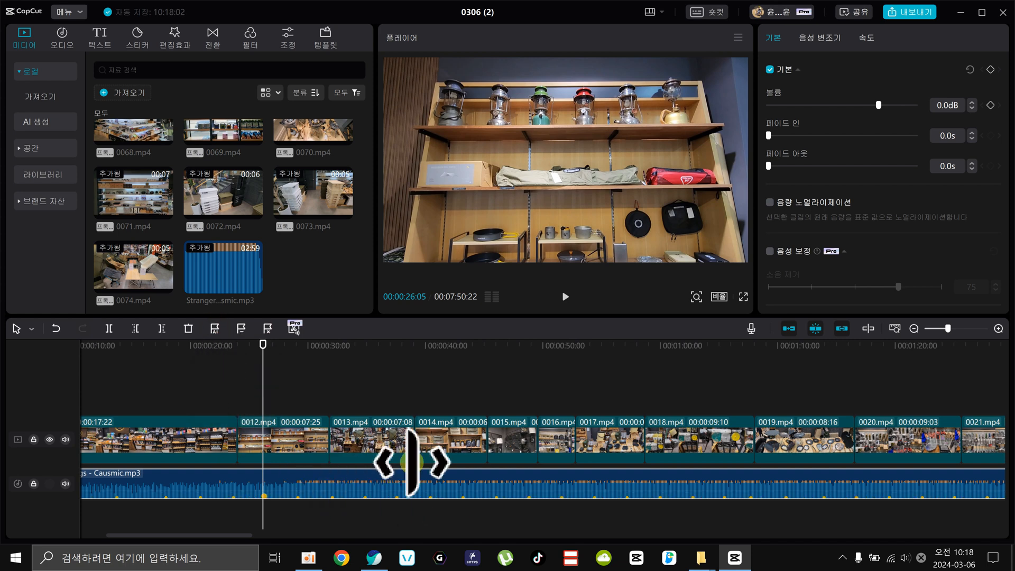
Check the automatic beat options of the Stranger Things music clip again, keeping 비트 1.
click(914, 328)
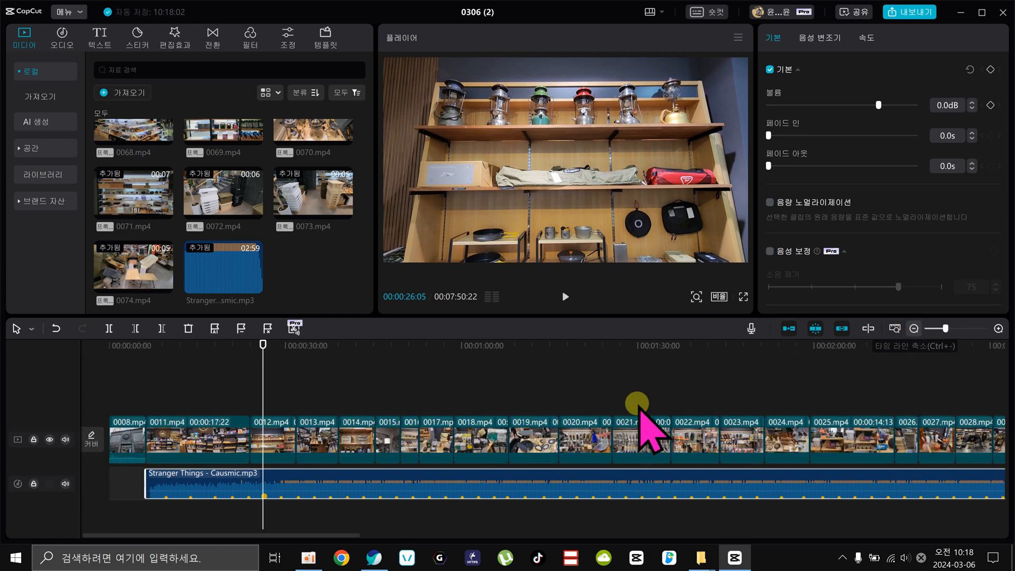
click(271, 476)
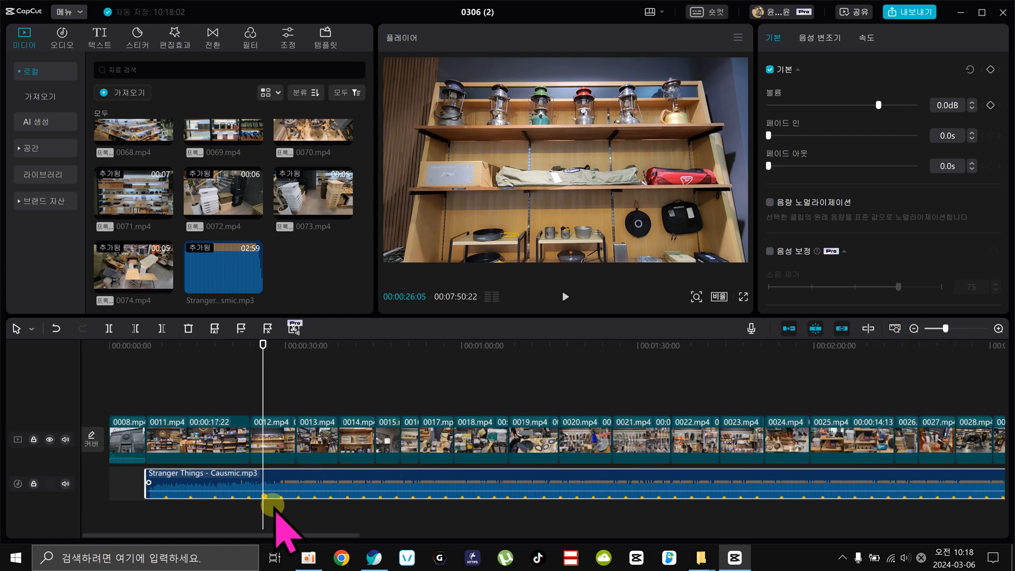
click(217, 328)
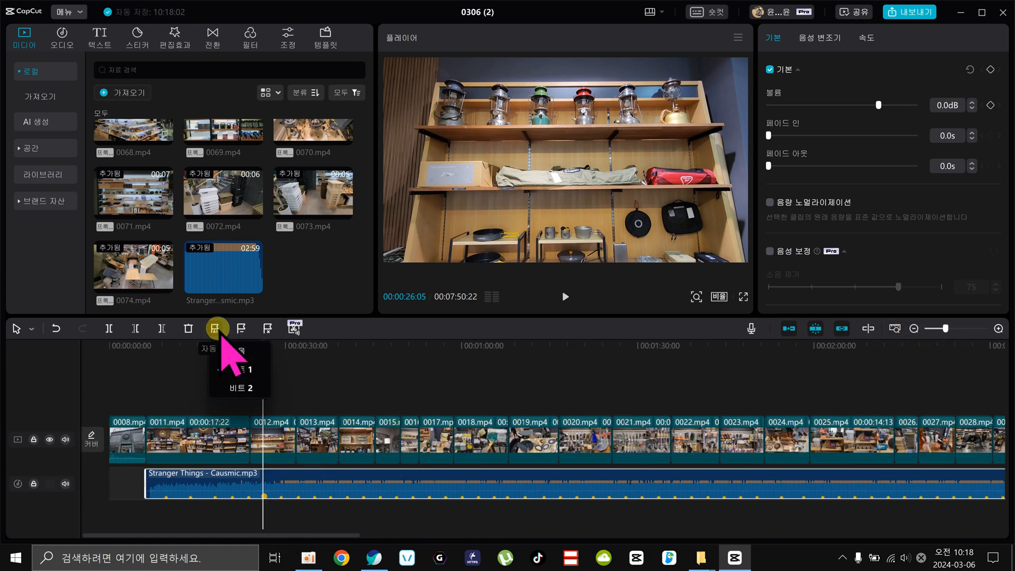
click(231, 513)
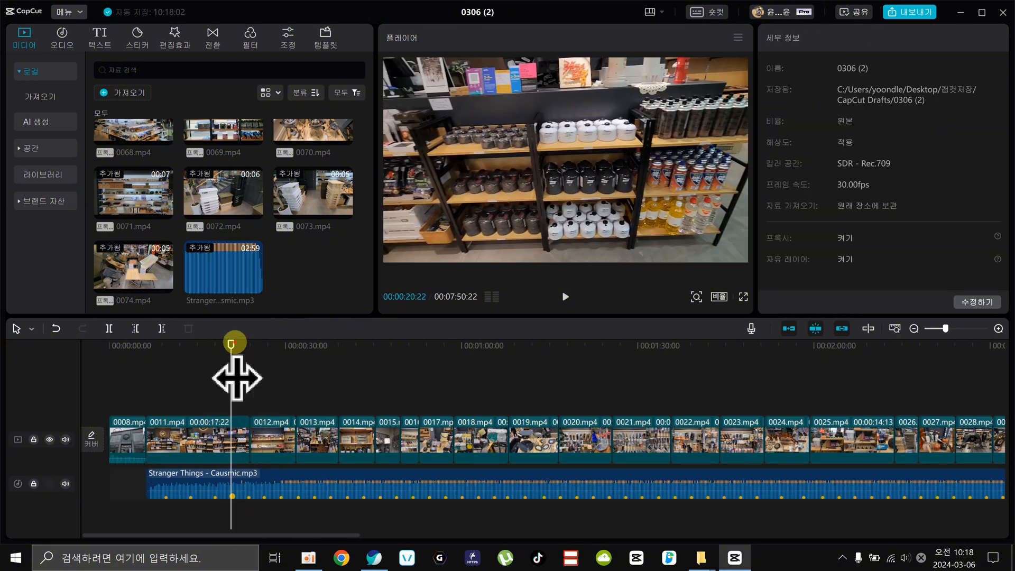
Trim the end of the 0011.mp4 clip to the beat marker at 00:00:23:16.
drag(235, 343, 251, 359)
click(997, 329)
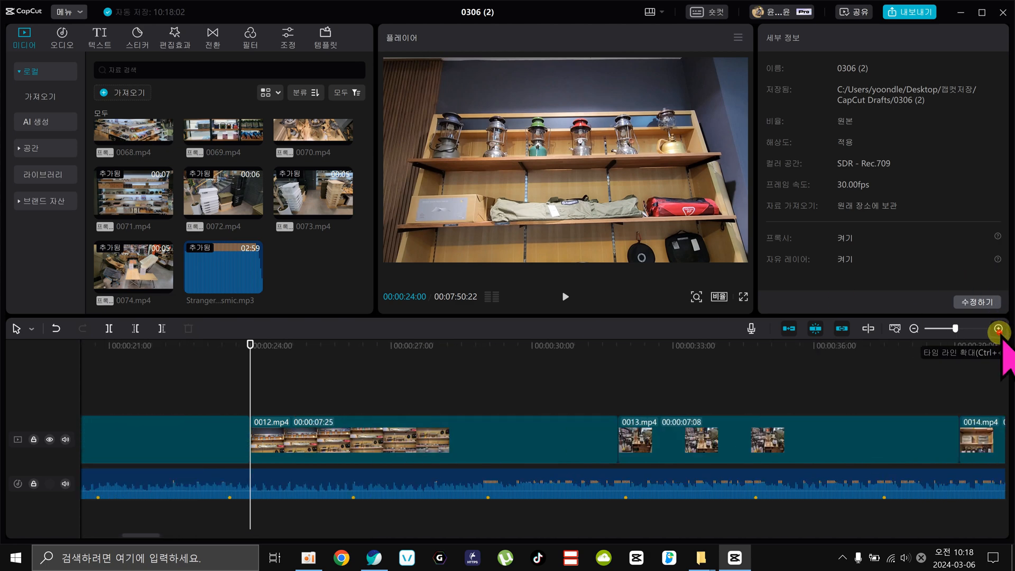
click(218, 348)
drag(220, 381, 207, 398)
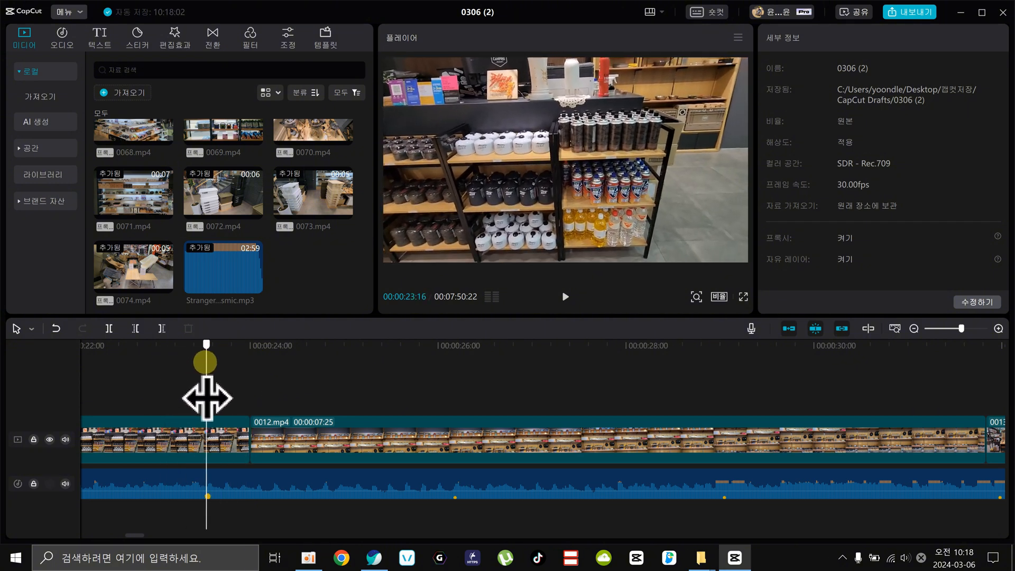
click(241, 422)
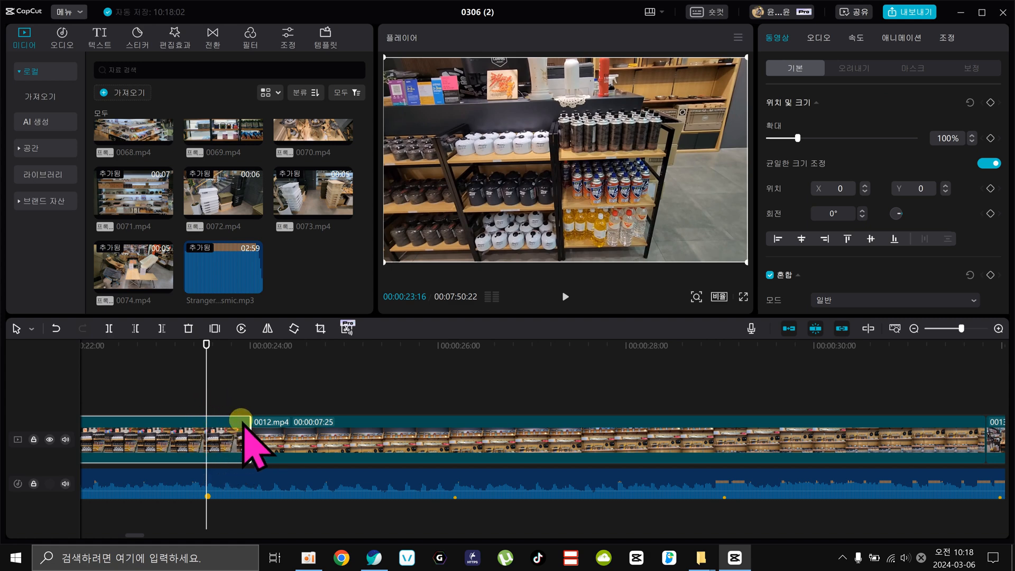
mouse_move(252, 426)
mouse_down()
mouse_move(211, 426)
mouse_move(239, 428)
mouse_up()
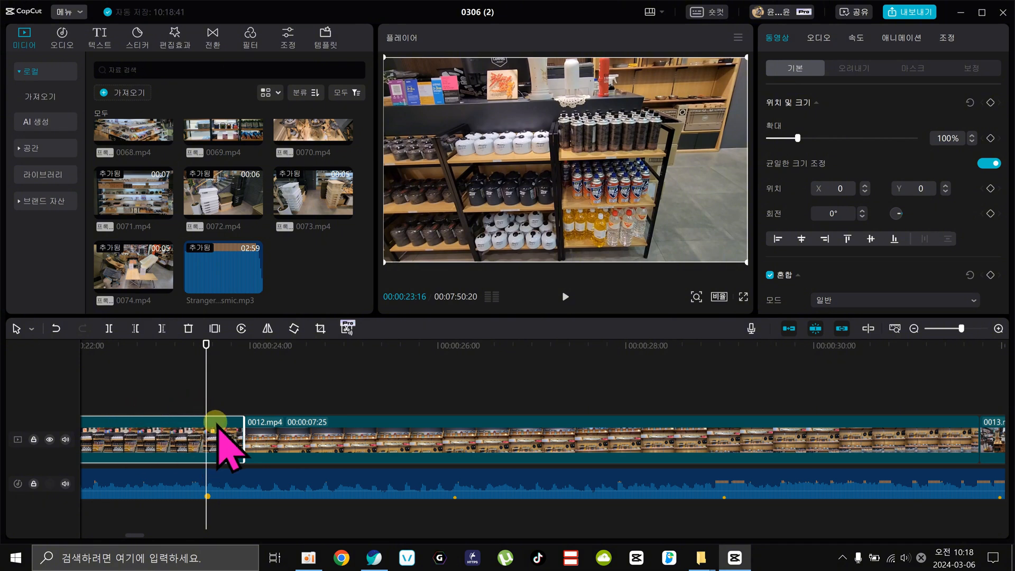
key(w)
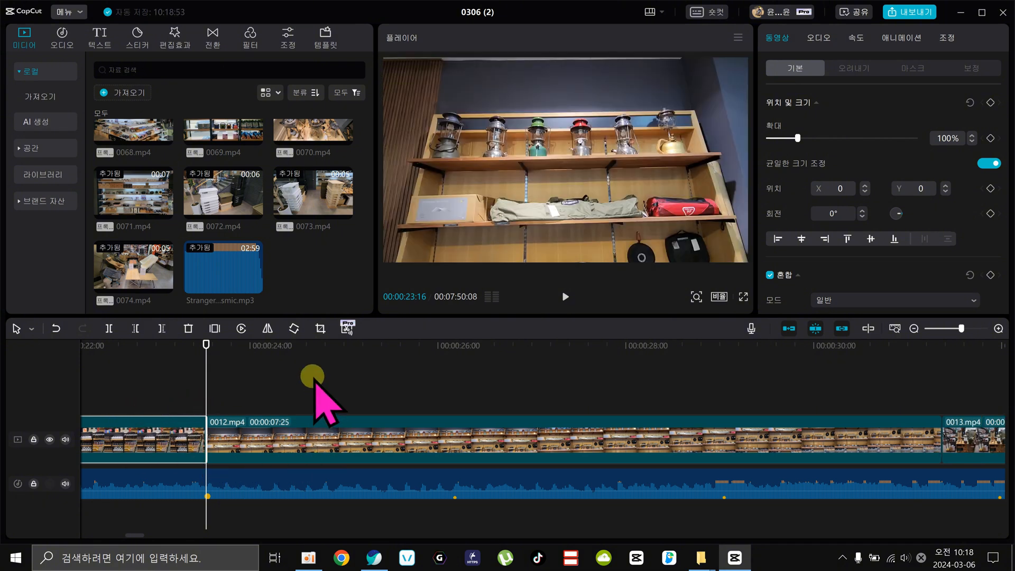
Try to extend the end of the 0012.mp4 clip to the beat marker at 00:00:31:29, and check the marker at 00:00:29:01.
click(914, 328)
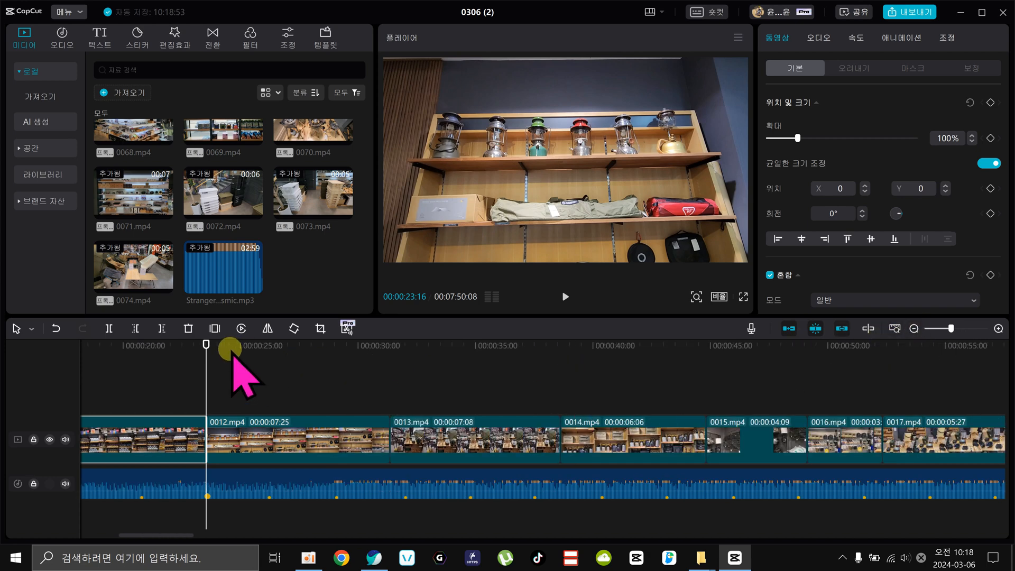
drag(227, 347, 402, 368)
click(351, 446)
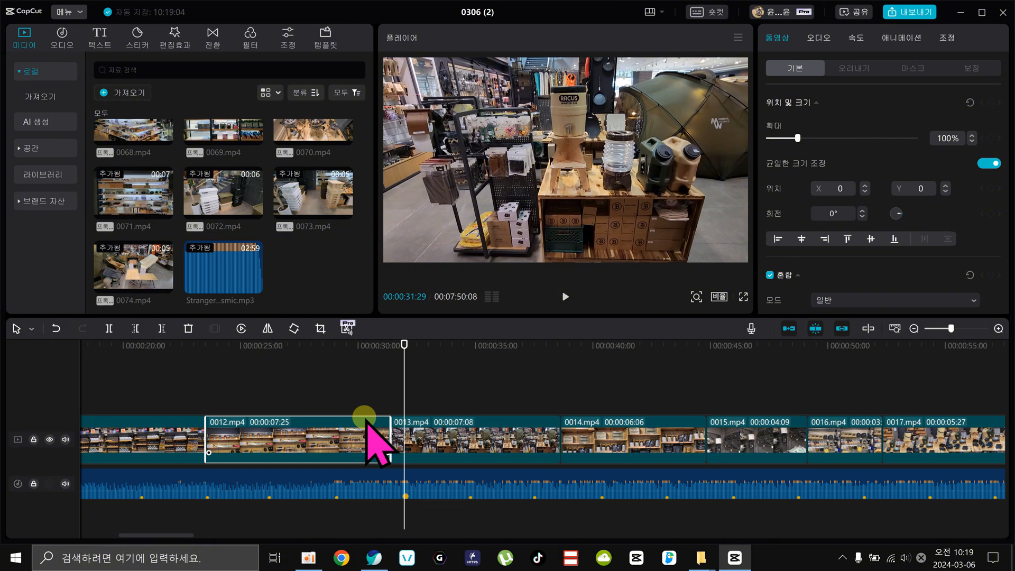
drag(388, 441, 430, 443)
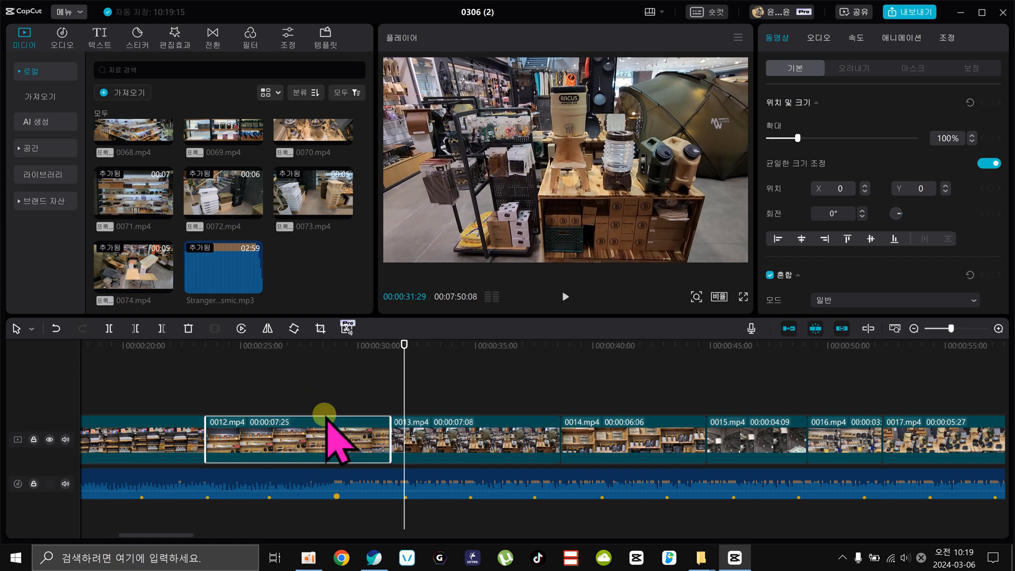
click(358, 344)
drag(358, 345, 337, 366)
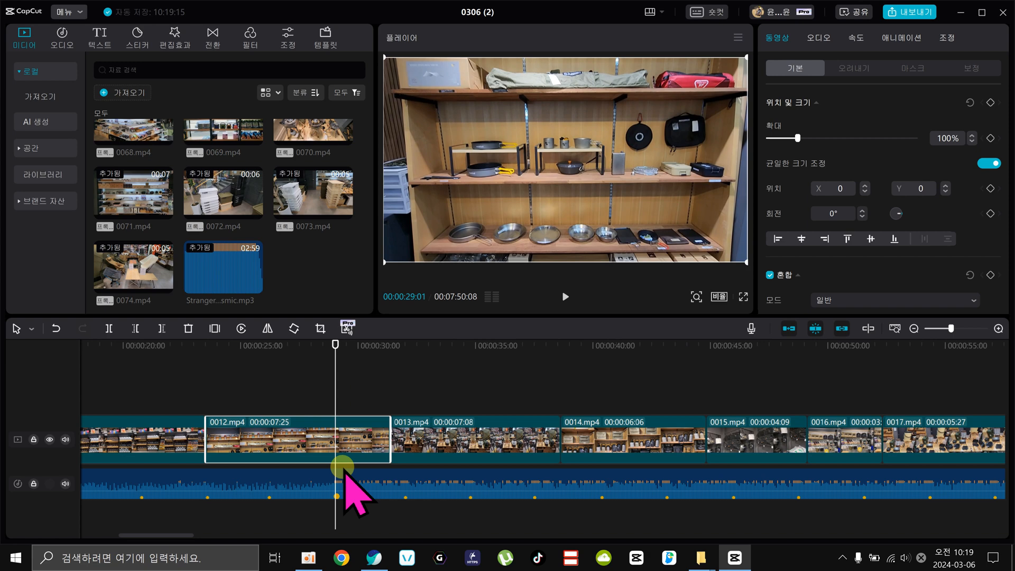
drag(341, 344, 362, 379)
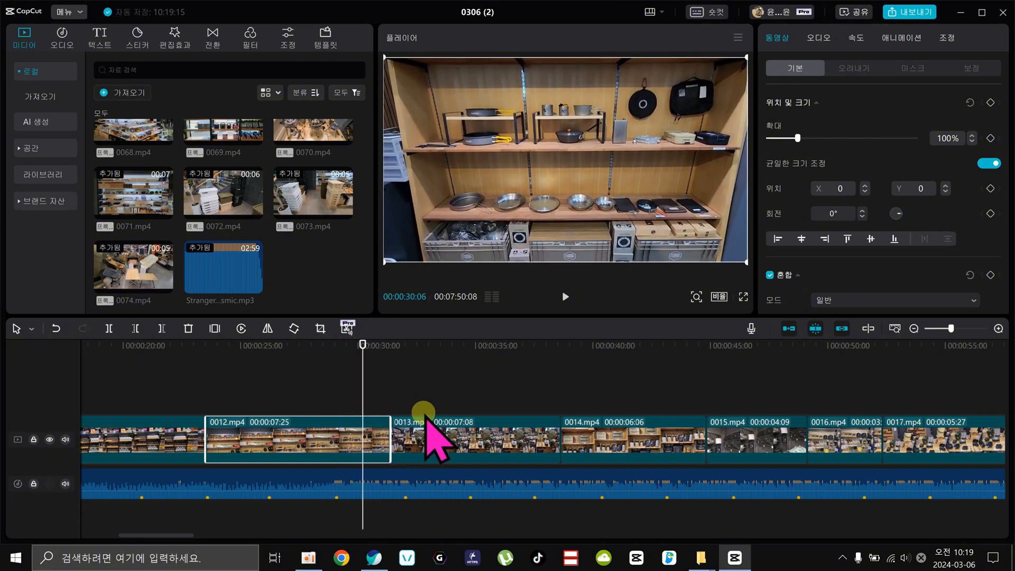
Slow the 0012.mp4 clip to 0.9x speed and trim its end to the beat marker at 00:00:31:29.
click(857, 39)
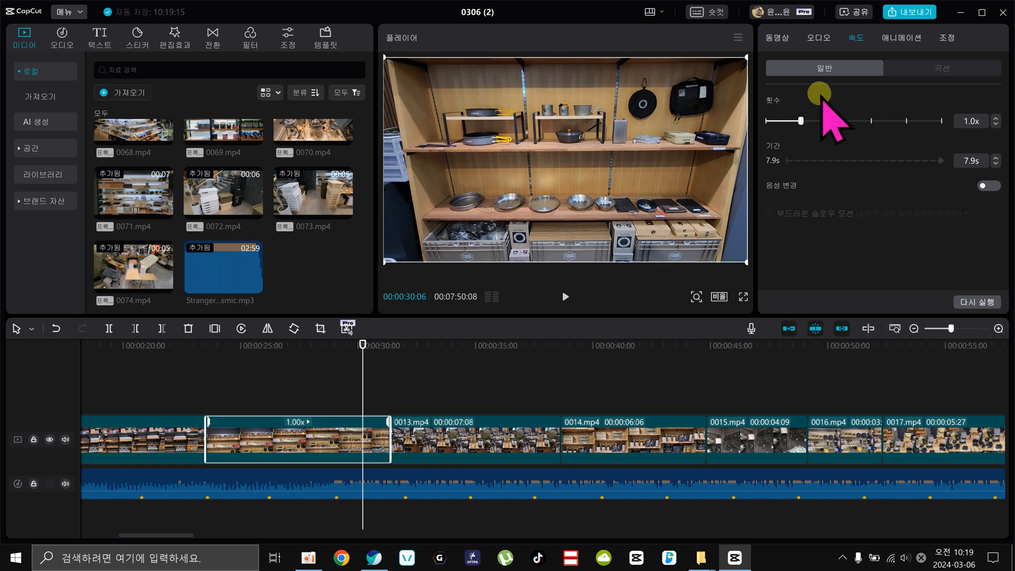
click(995, 124)
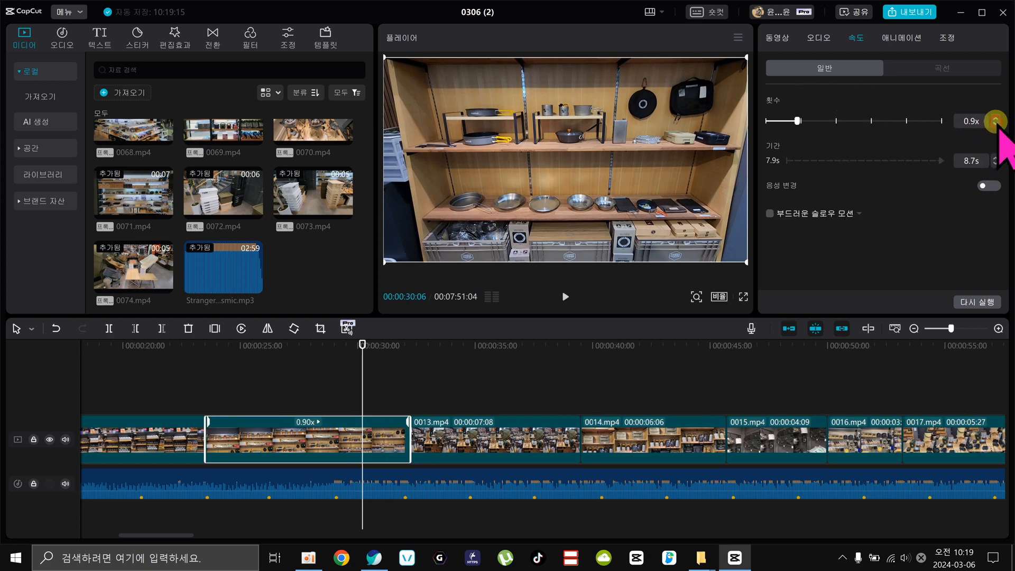
click(996, 124)
click(995, 118)
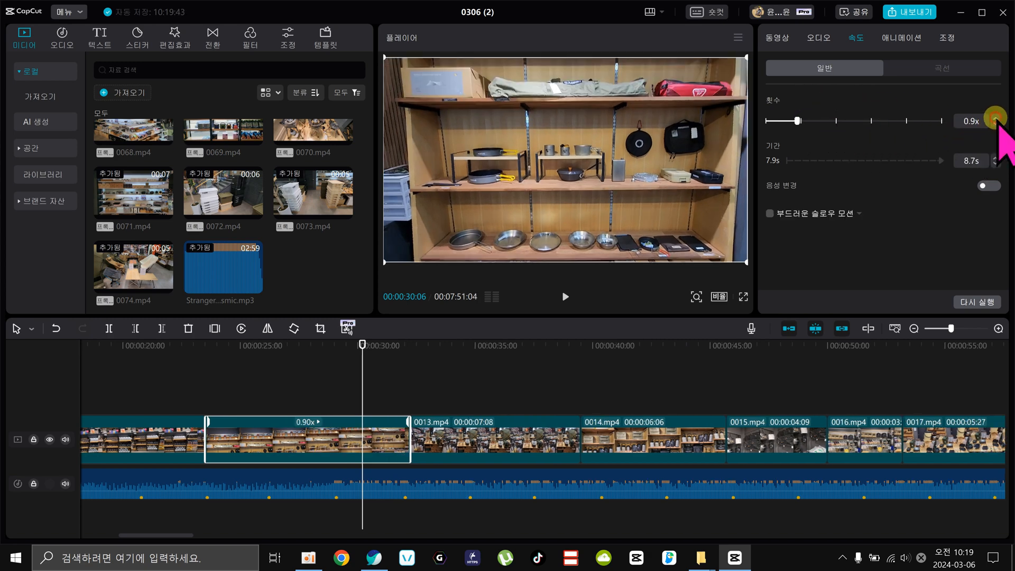
drag(369, 344, 403, 344)
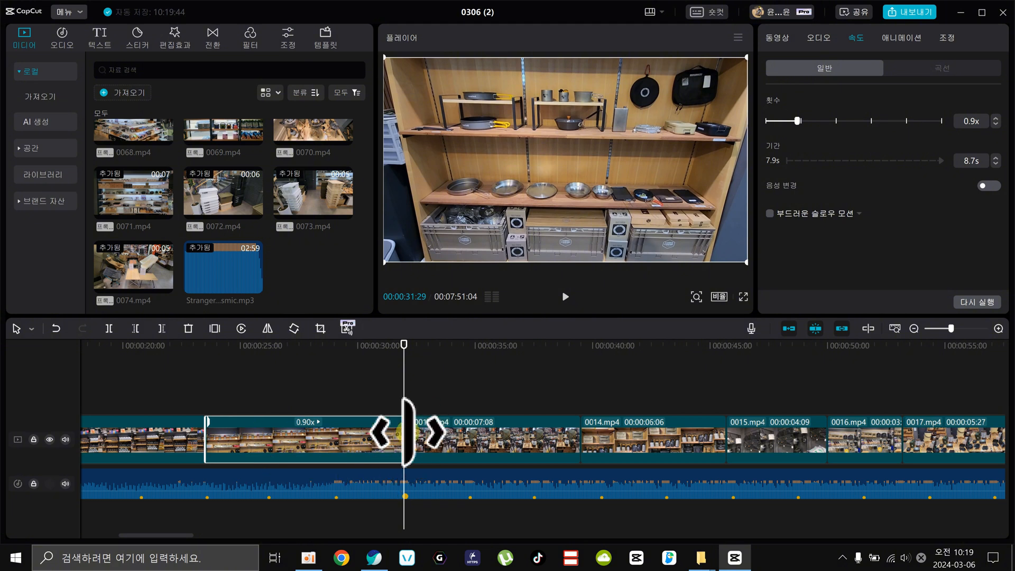
drag(408, 420, 404, 429)
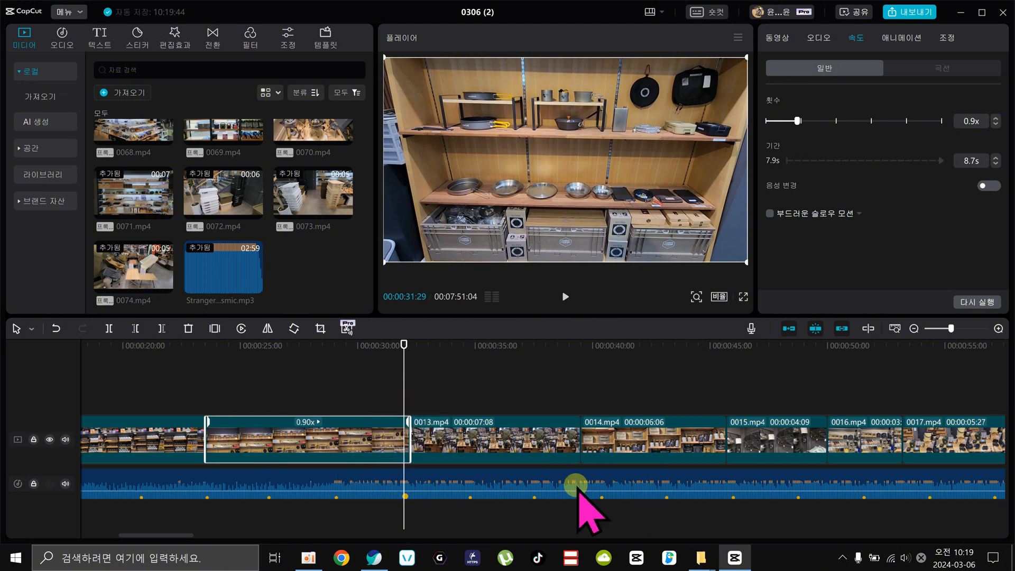
Play back the edit from the start of the music to the cut between 0011.mp4 and 0012.mp4.
drag(163, 346, 240, 357)
key(space)
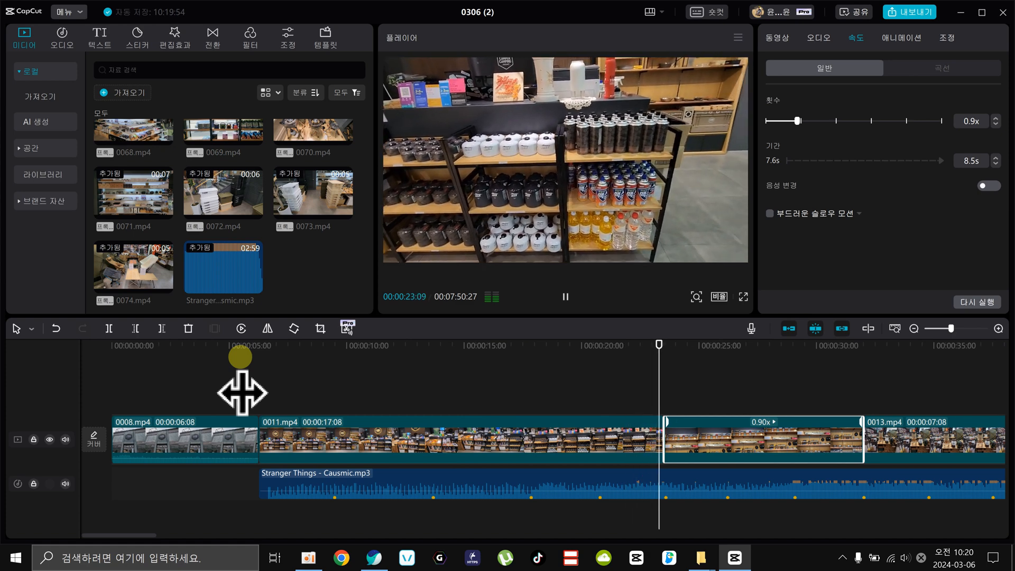
drag(667, 342, 660, 378)
Trim the end of the 0011.mp4 clip to the beat marker at 00:00:09:13 and play back the new cut into 0012.mp4.
drag(583, 352, 328, 405)
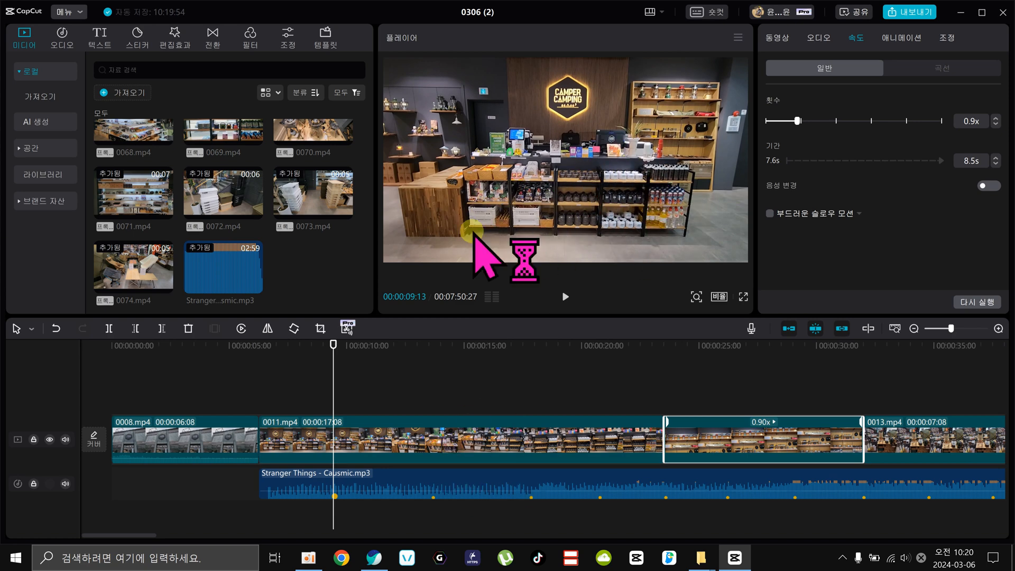
click(362, 427)
key(w)
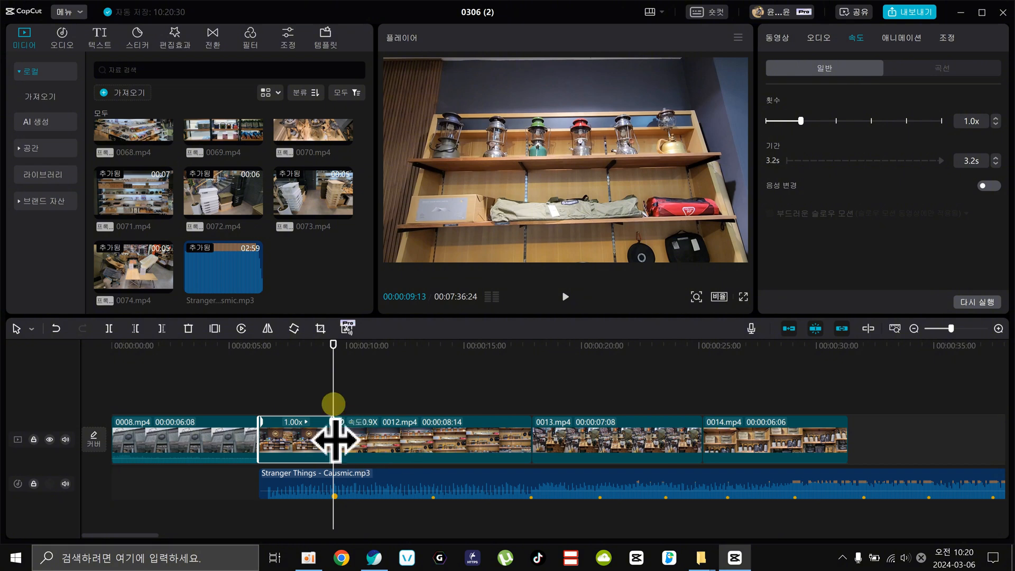
click(263, 344)
mouse_move(257, 342)
mouse_down()
mouse_move(319, 348)
mouse_move(259, 351)
mouse_up()
key(space)
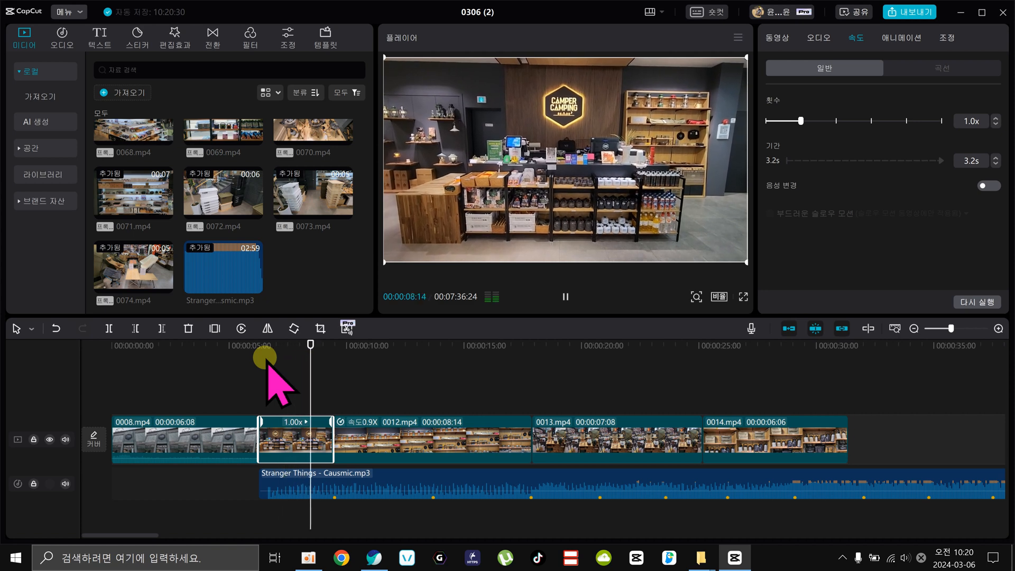
key(space)
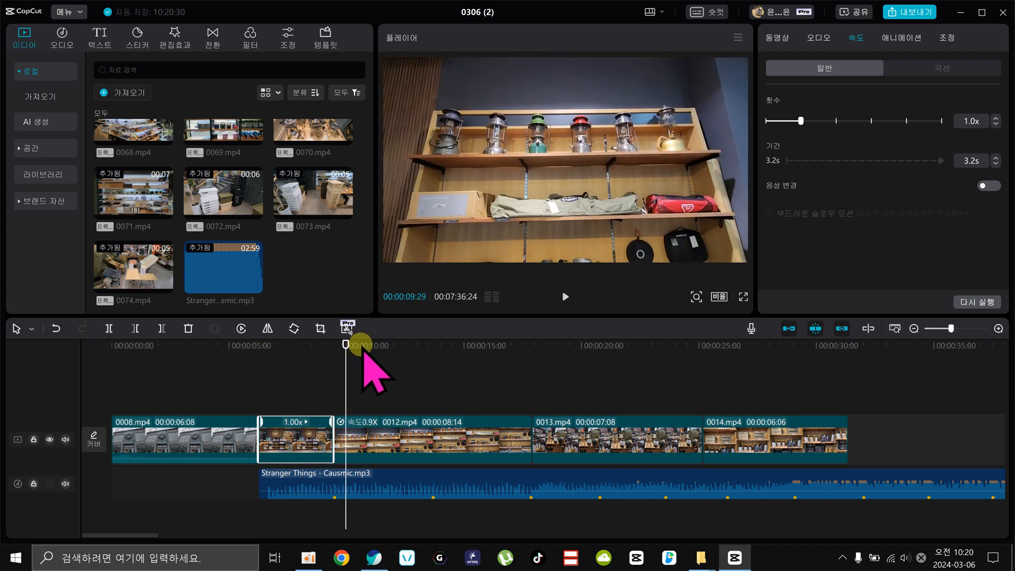
Trim the end of the 0012.mp4 clip to the beat marker at 00:00:13:19.
drag(358, 350, 435, 389)
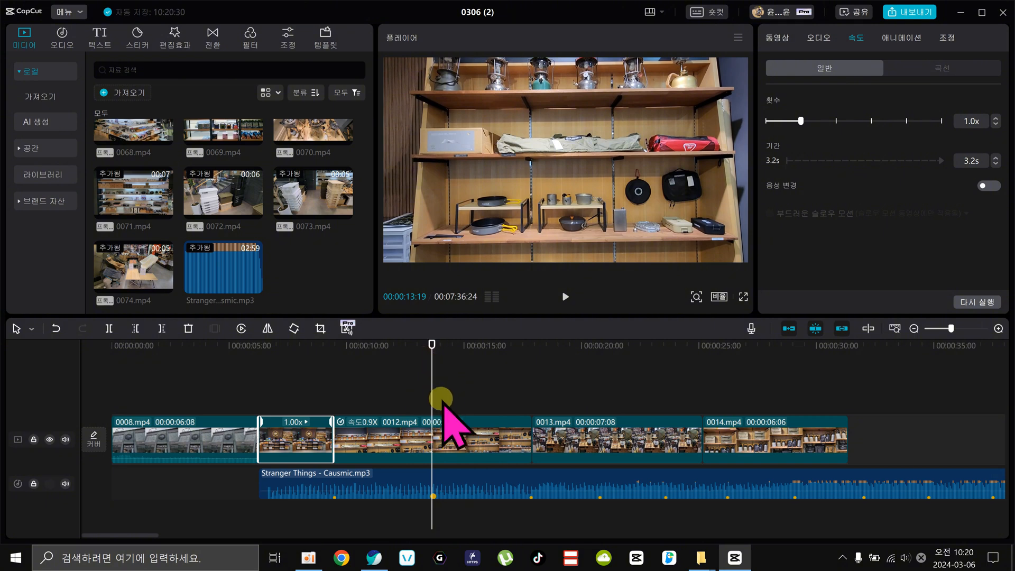
click(442, 443)
key(w)
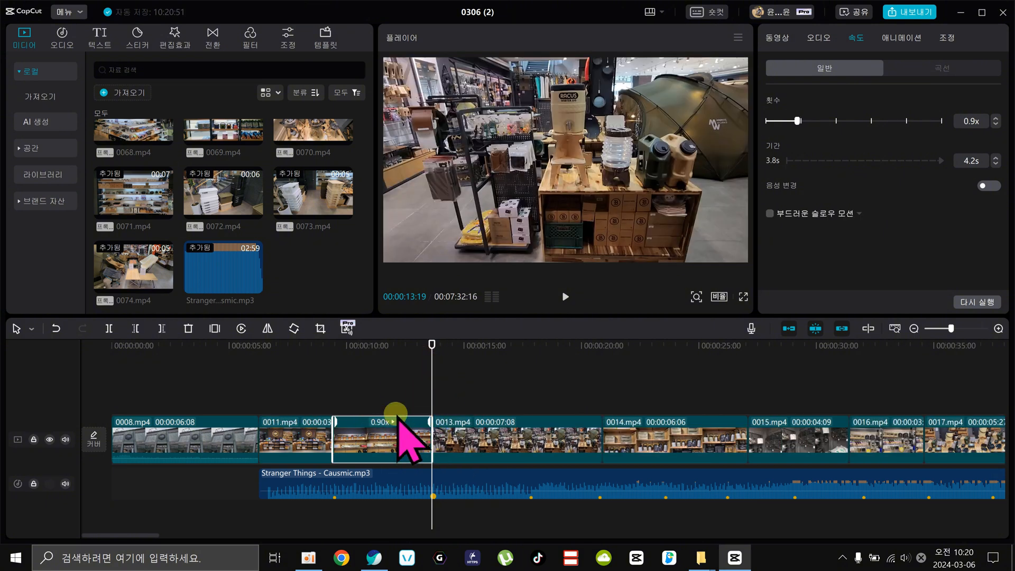
Try removing the part of 0013.mp4 before the beat marker at 00:00:17:24, and undo the trim.
drag(432, 344, 531, 392)
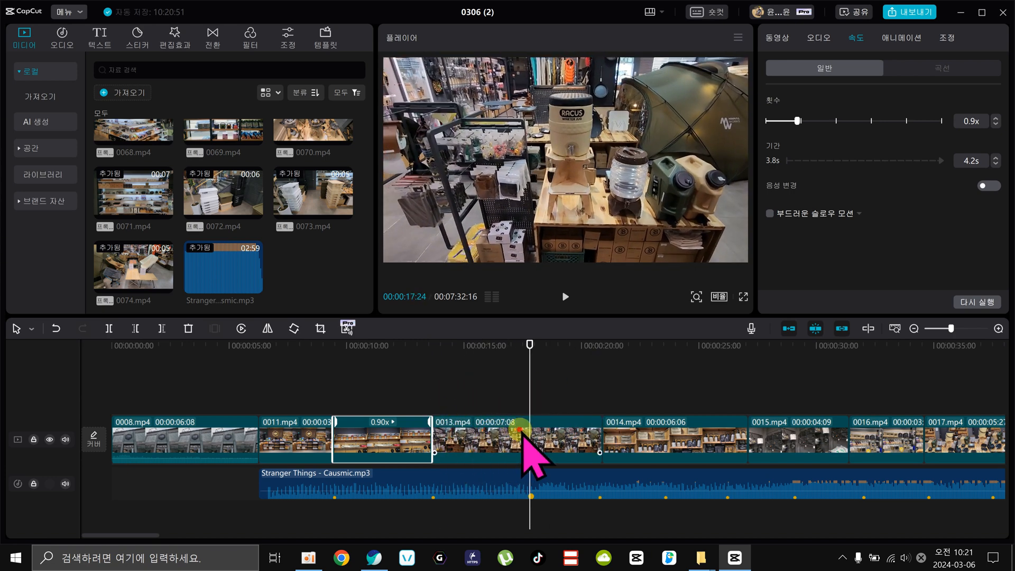
click(522, 434)
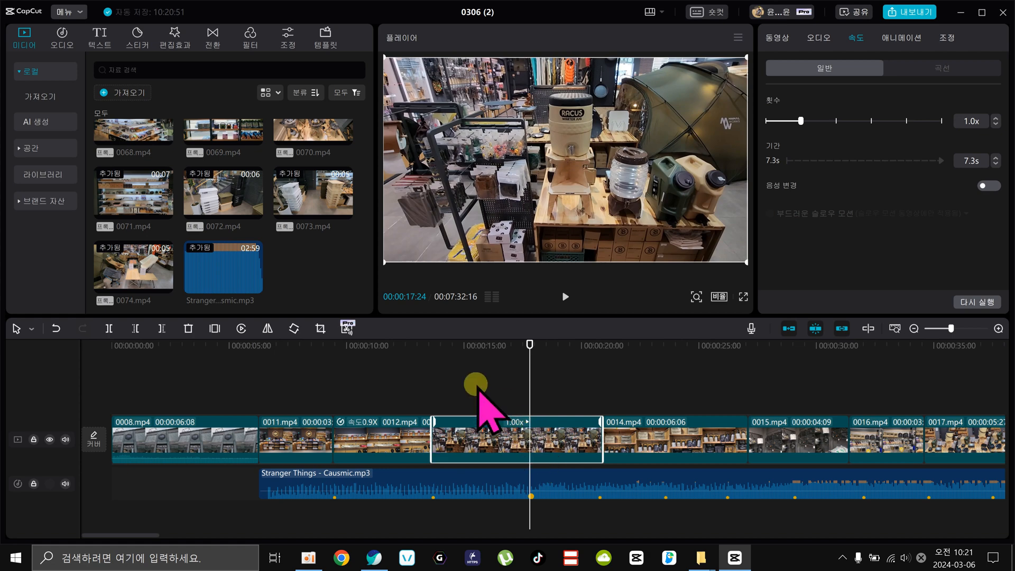
key(q)
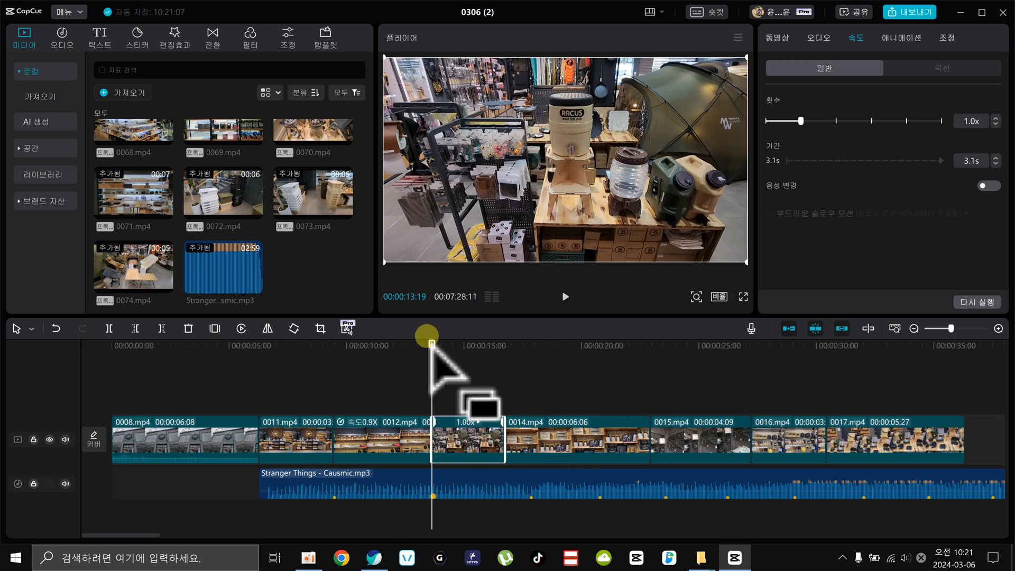
drag(434, 344, 502, 373)
click(490, 430)
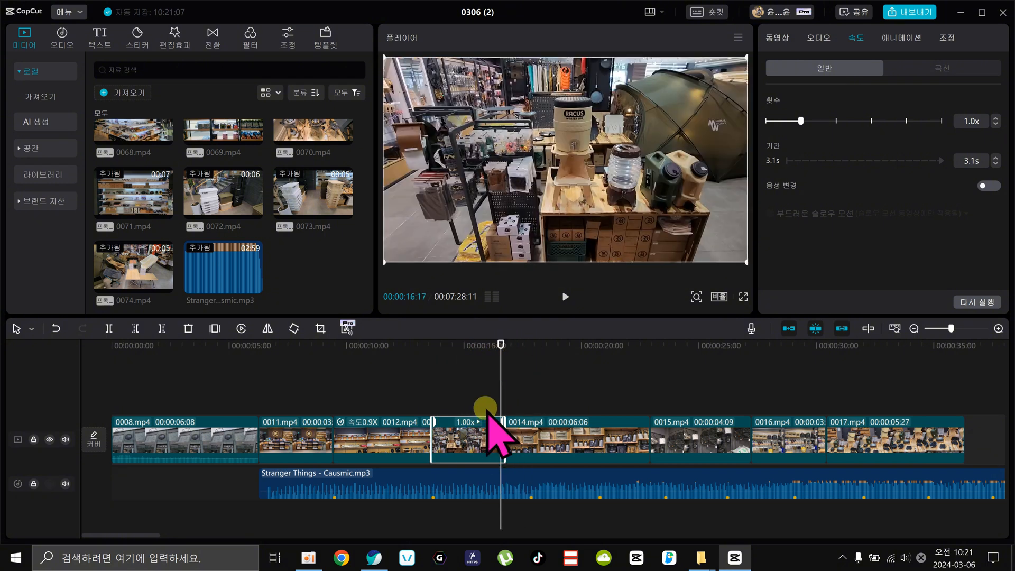
key(ctrl+z)
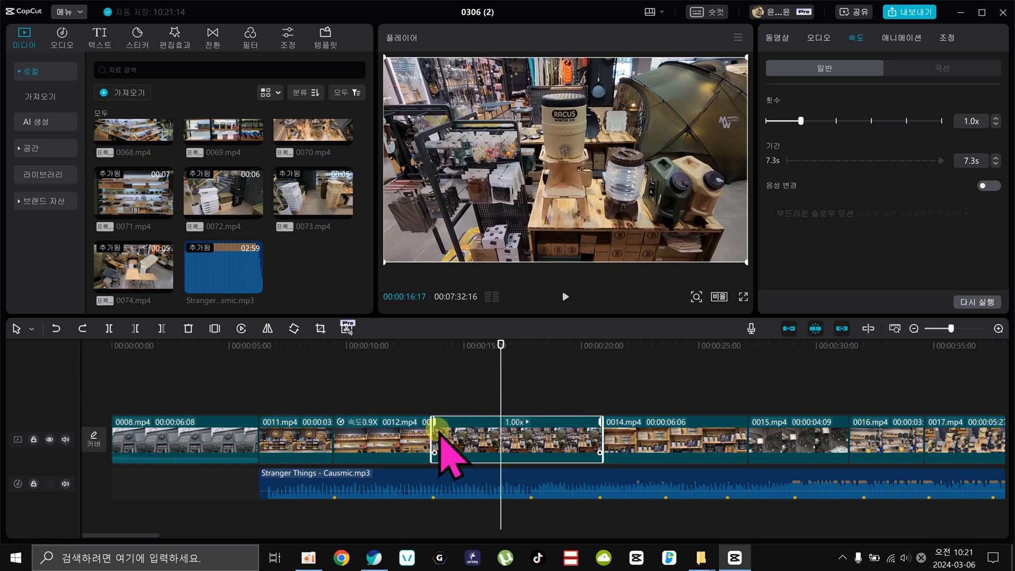
Trim the start and end of the 0013.mp4 clip so it fills the gap between the beat markers at 00:00:13:19 and 00:00:17:24.
drag(433, 430, 468, 435)
drag(562, 437, 528, 430)
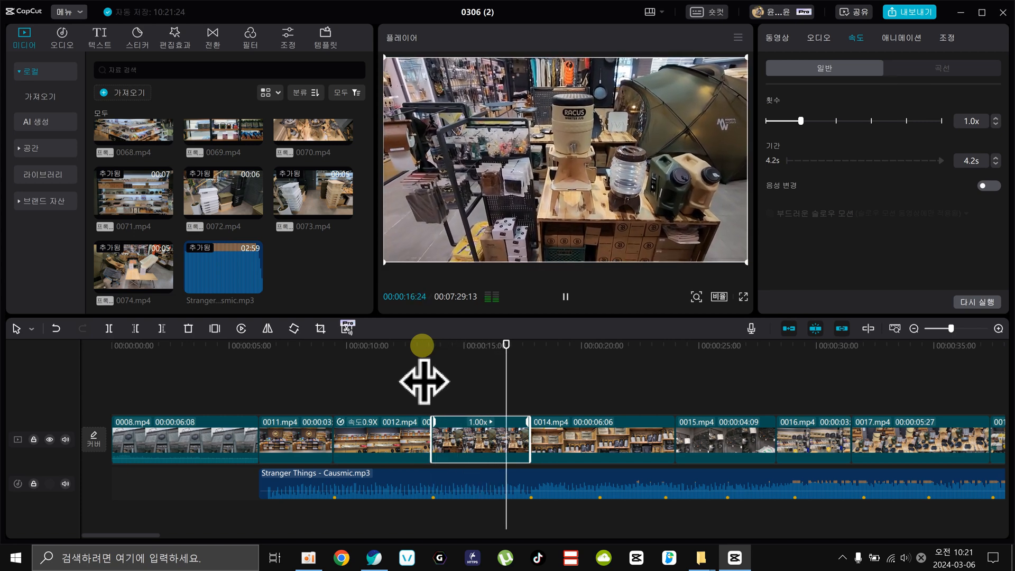
Trim the start of the 0014.mp4 clip at 00:00:19:15 and its end to the beat marker at 00:00:20:22.
drag(543, 344, 602, 346)
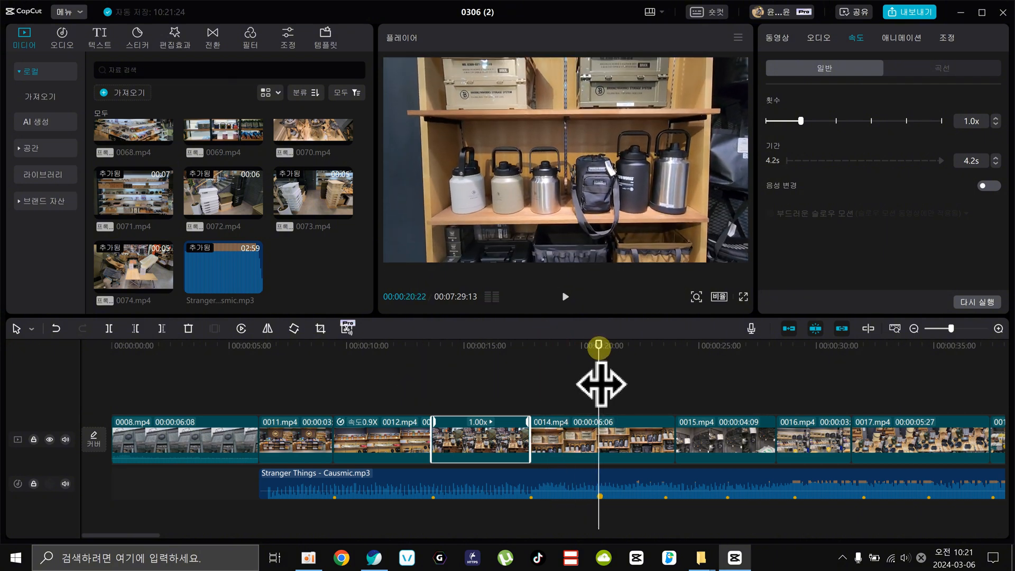
click(608, 439)
click(563, 344)
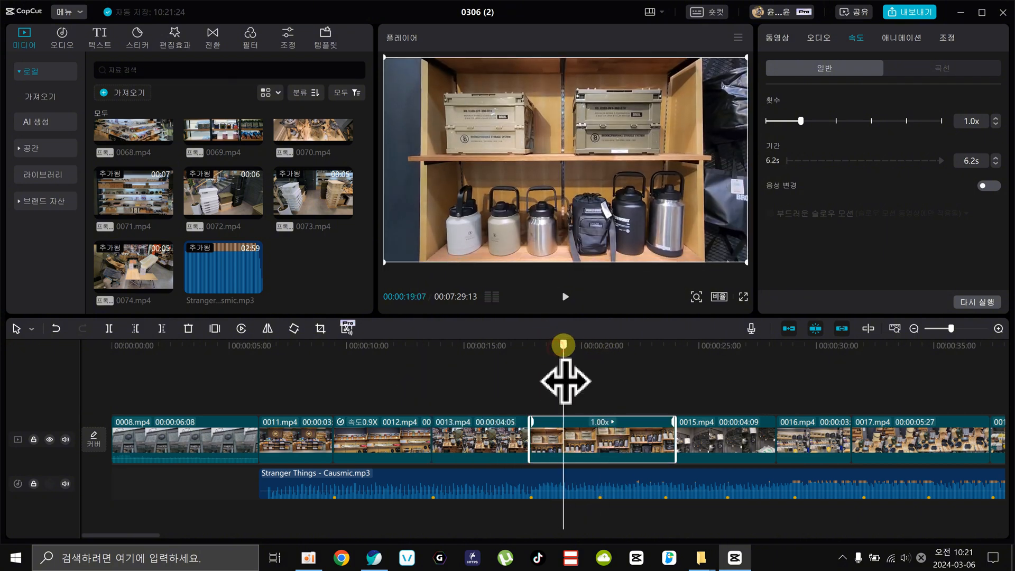
drag(565, 380, 571, 379)
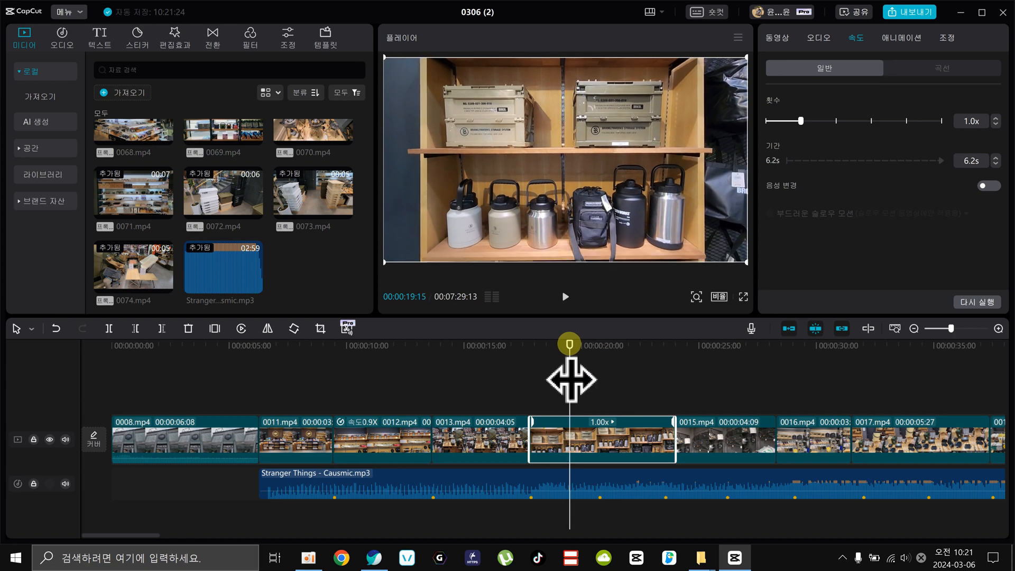
key(q)
drag(538, 344, 670, 385)
key(w)
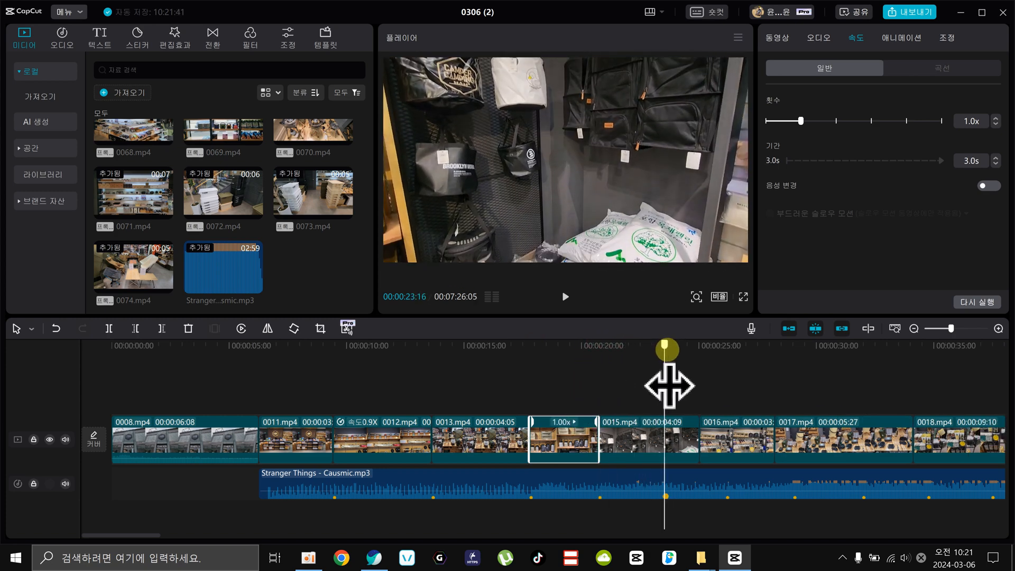
Trim the end of 0015.mp4 to the beat marker at 00:00:23:16 and fit 0016.mp4 between that marker and the one at 00:00:26:05.
key(w)
drag(669, 343, 701, 412)
key(q)
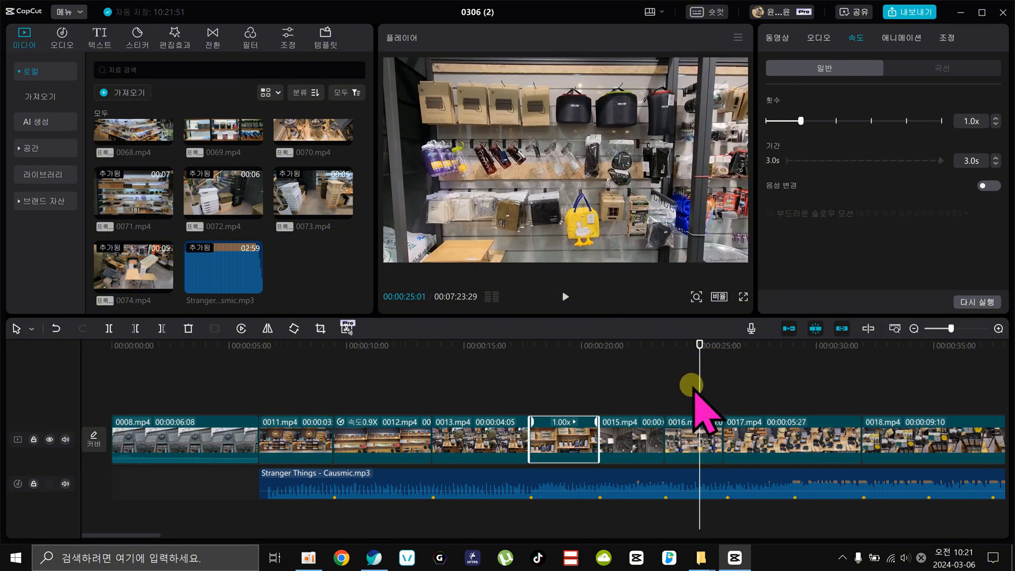
click(668, 433)
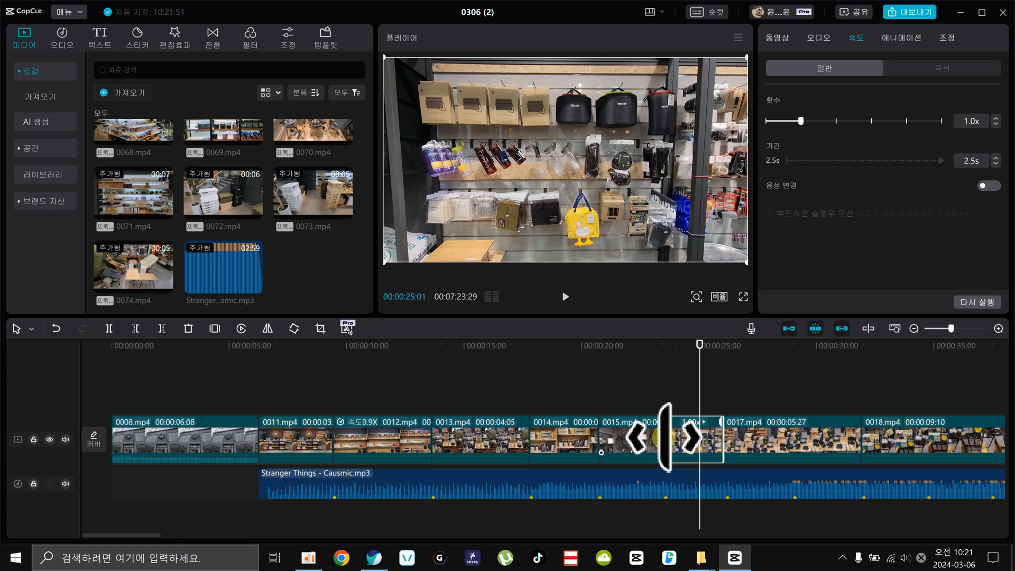
drag(664, 438, 660, 442)
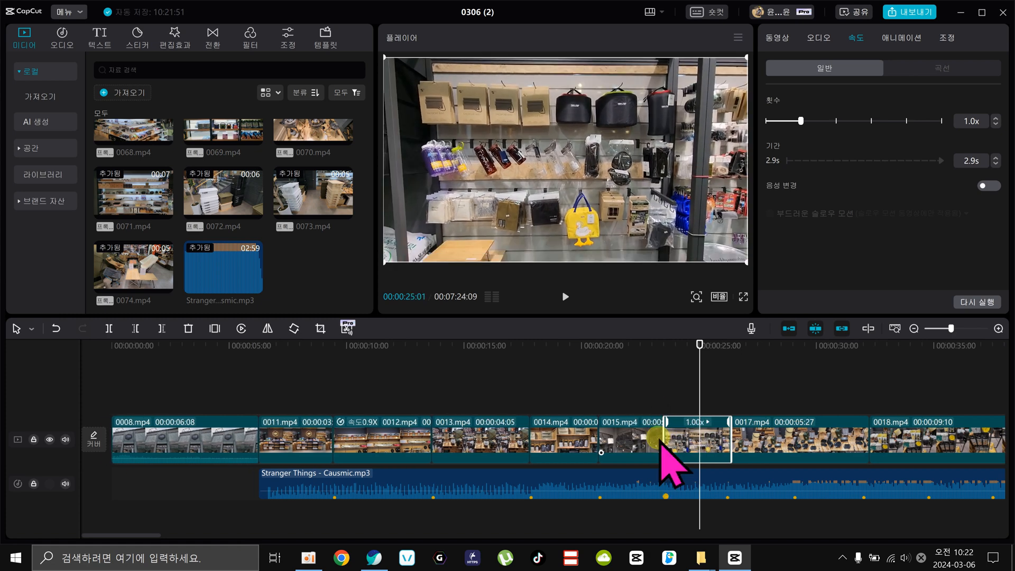
click(726, 344)
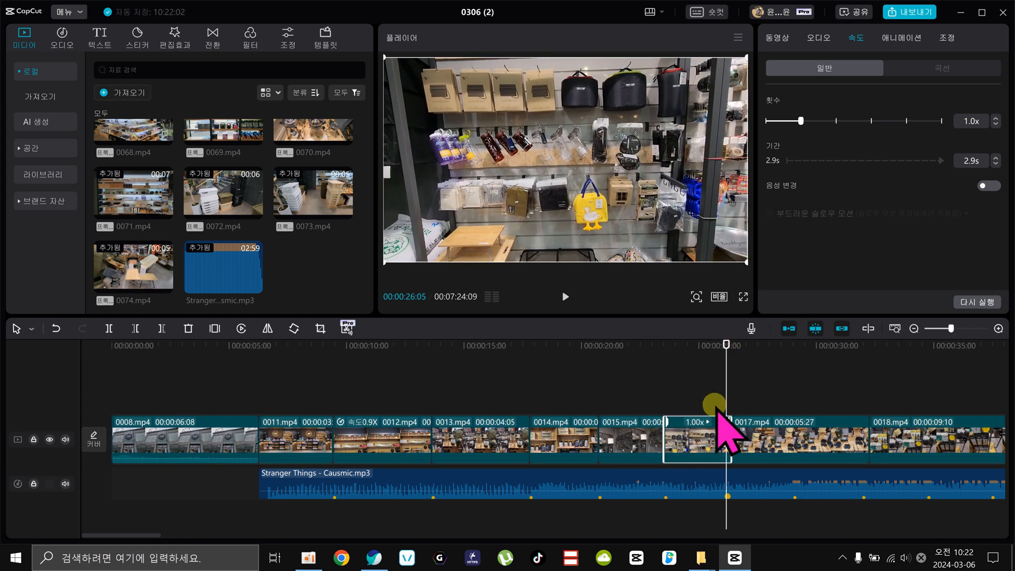
drag(718, 415, 712, 416)
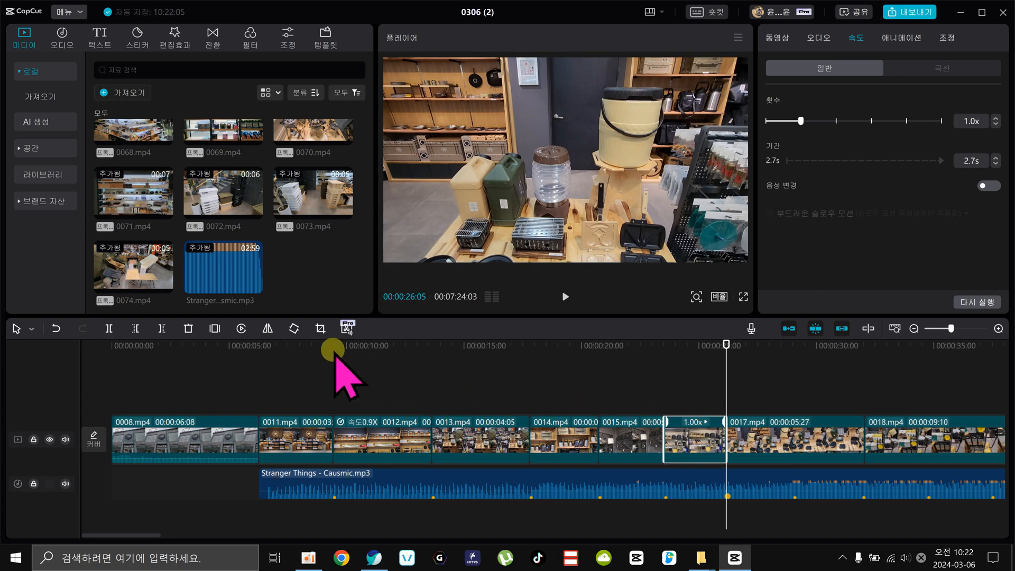
Trim the clips 0017.mp4 through 0022.mp4 so each cut lands on a beat marker, with 0022.mp4 ending at 00:00:45:28.
click(914, 328)
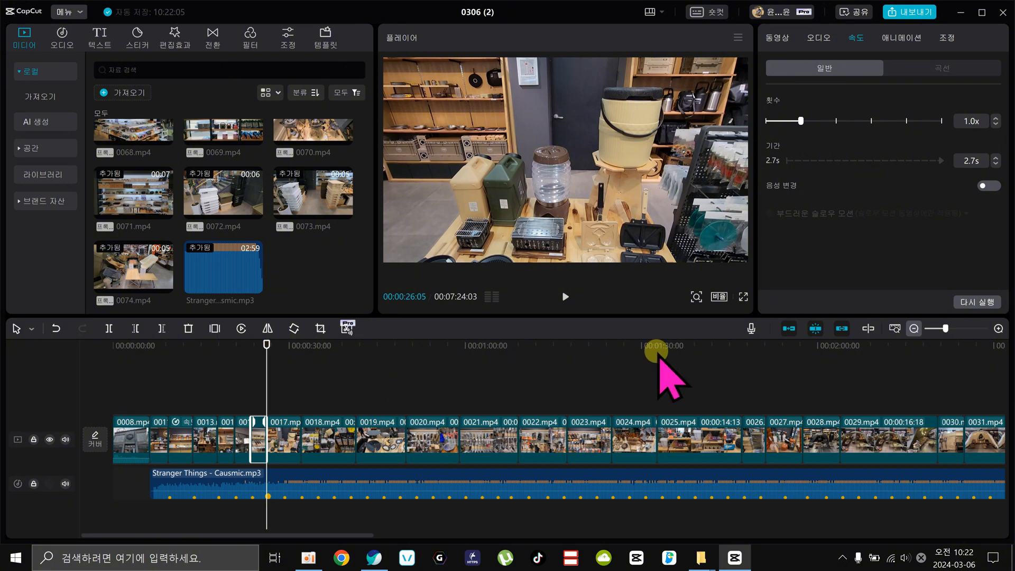
drag(266, 346, 383, 380)
click(283, 437)
key(Delete)
key(w)
key(w)
key(w)
key(w)
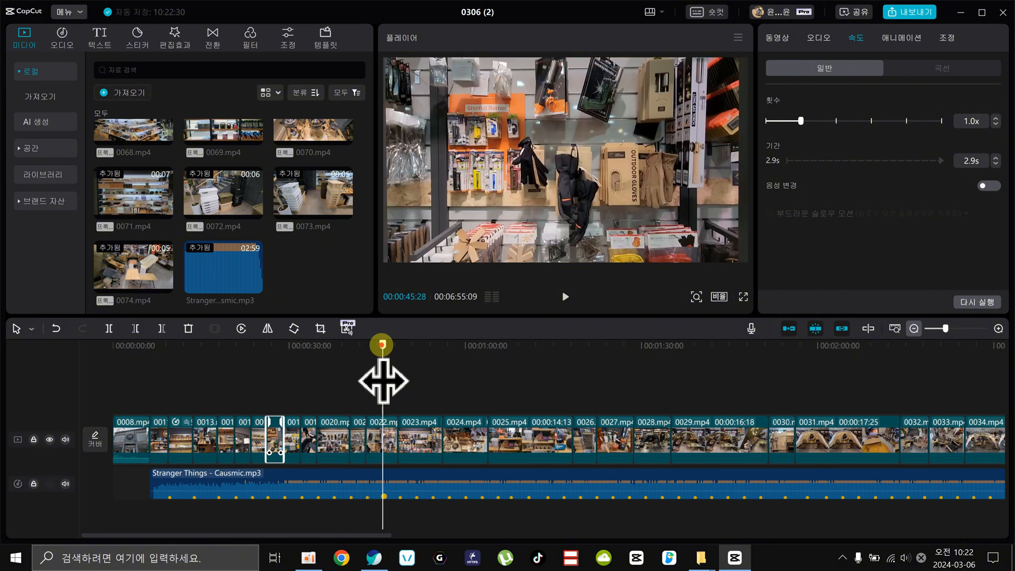
key(w)
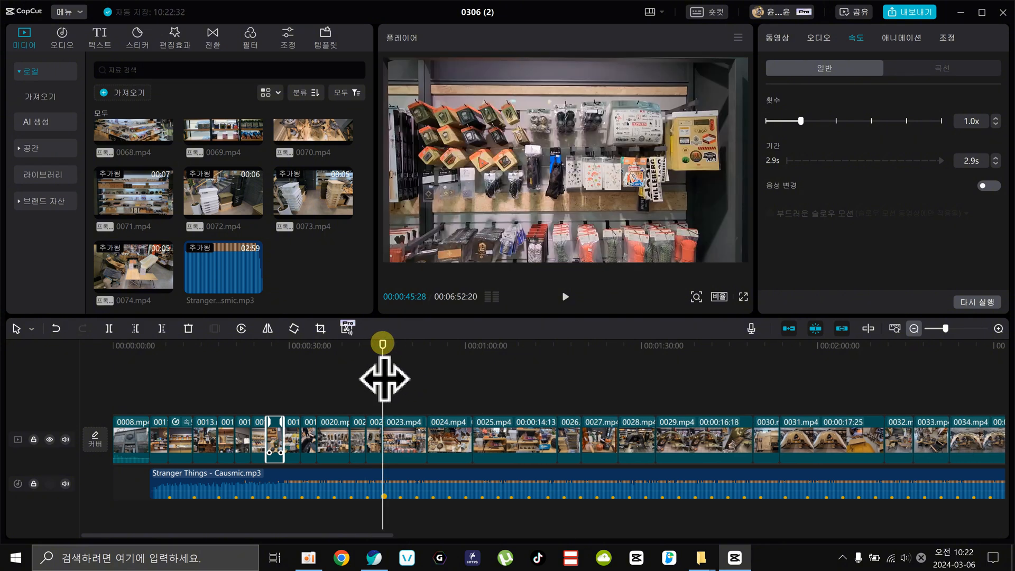
Trim the clips 0023.mp4, 0024.mp4 and 0025.mp4 to successive beat markers, ending 0023.mp4 at 00:00:48:21 and 0025.mp4 at 00:00:57:02.
drag(384, 379, 406, 353)
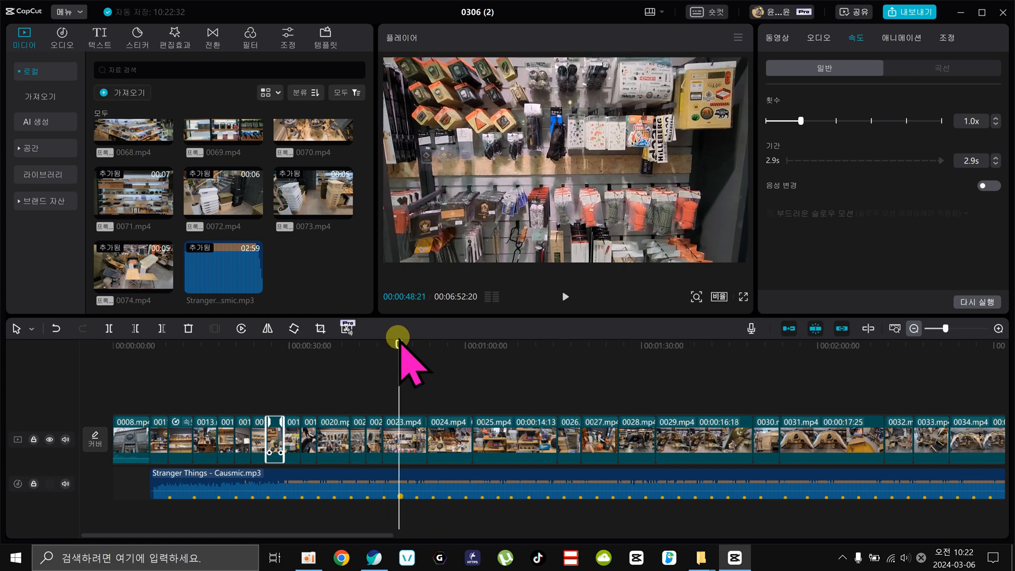
key(w)
drag(415, 347, 421, 381)
key(q)
key(w)
mouse_move(419, 346)
mouse_down()
mouse_move(490, 350)
mouse_move(454, 355)
mouse_move(465, 360)
mouse_move(417, 348)
mouse_move(433, 350)
mouse_up()
key(w)
drag(435, 386, 447, 387)
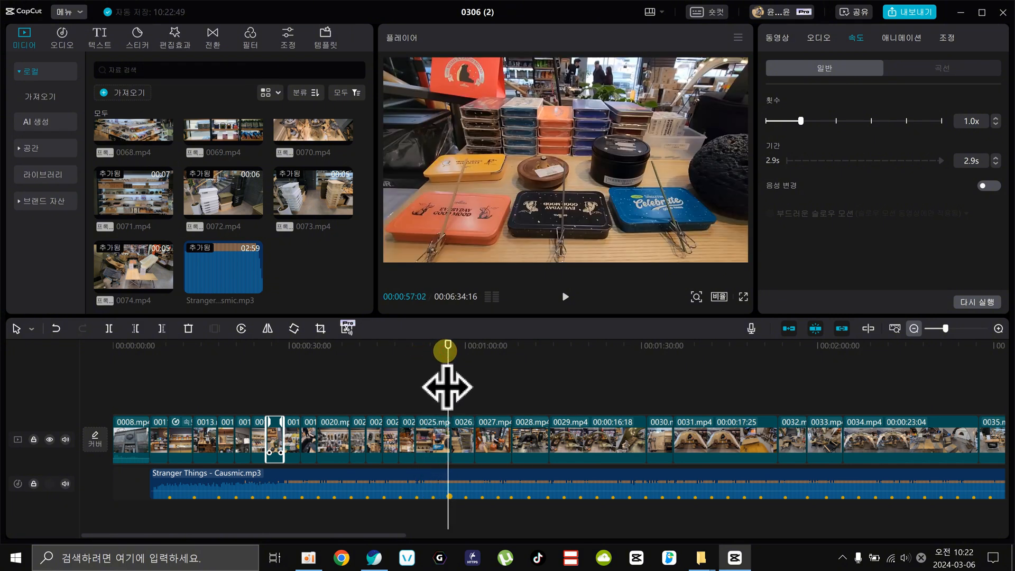
key(w)
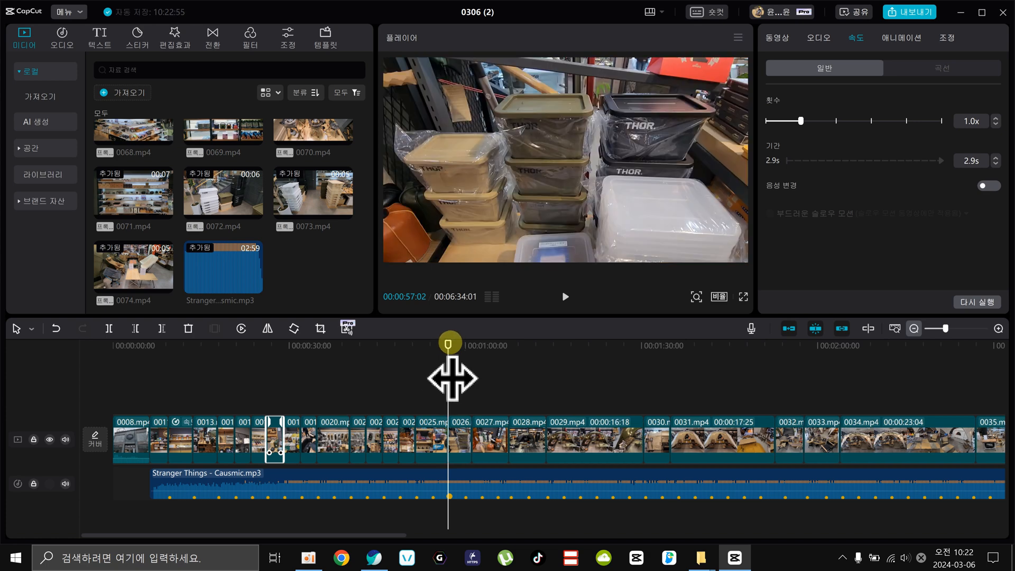
Trim the clips 0026.mp4 through 0030.mp4 to the beat markers, ending 0028.mp4 at 00:01:05:11, 0029.mp4 at 00:01:10:18 and 0030.mp4 at 00:01:13:25.
drag(452, 378, 498, 384)
key(w)
key(w)
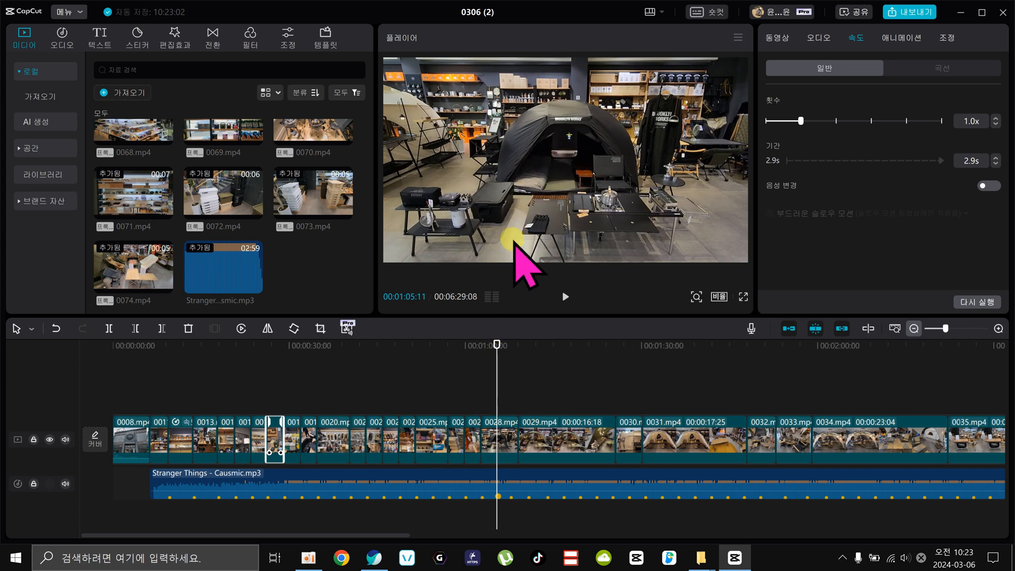
drag(494, 374, 525, 380)
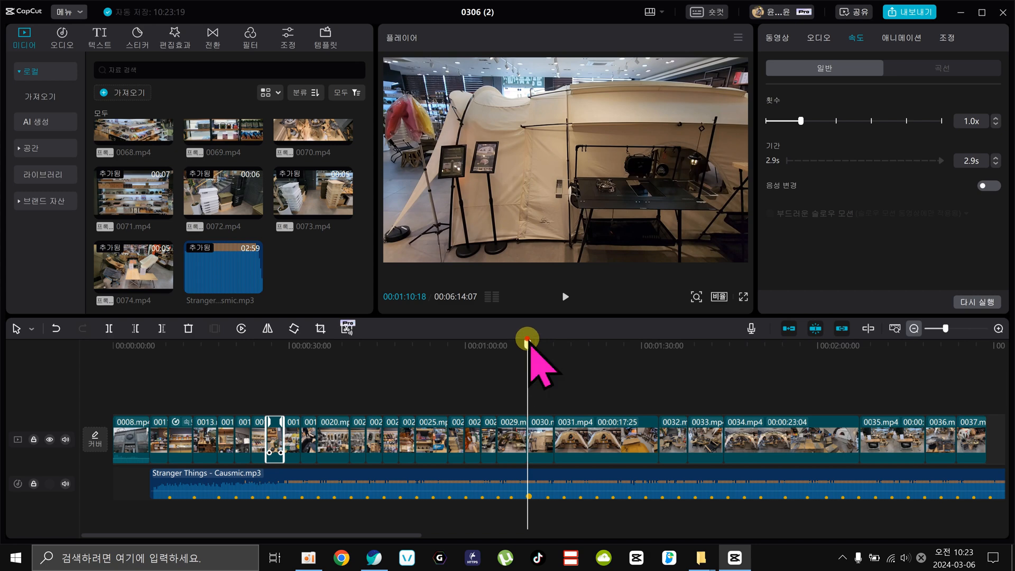
drag(529, 345, 550, 343)
key(w)
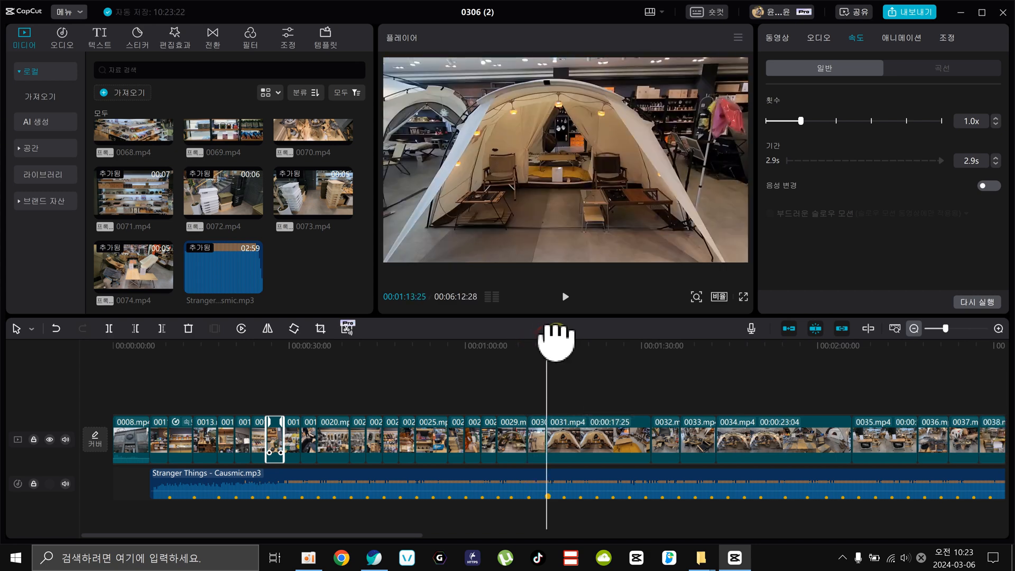
Move the 0030.mp4 clip behind 0031.mp4 and trim the end of 0031.mp4 to the beat marker at 00:01:19:12.
mouse_move(530, 345)
mouse_down()
mouse_move(555, 341)
mouse_move(535, 343)
mouse_up()
click(534, 412)
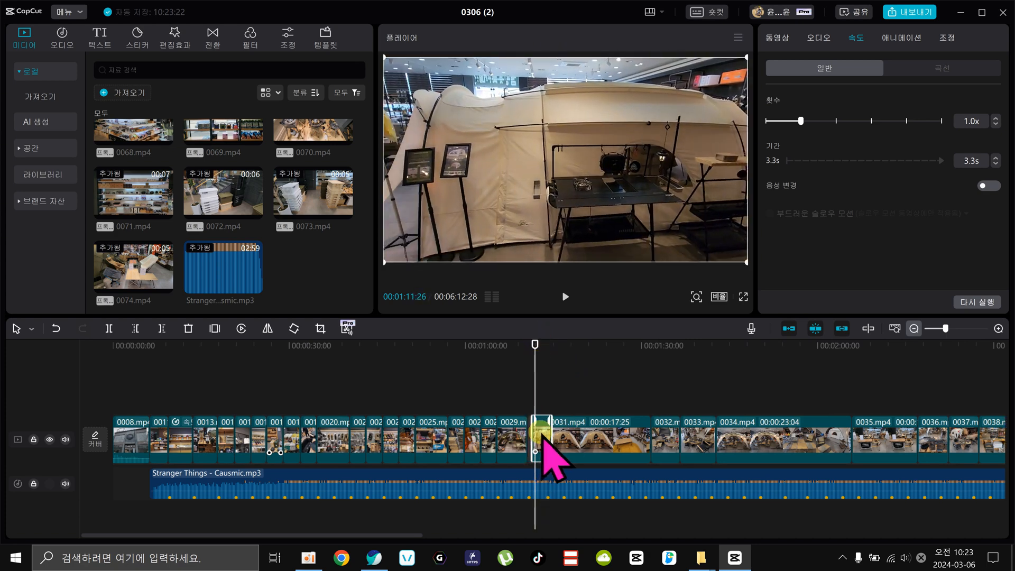
drag(540, 435, 636, 431)
drag(530, 341, 532, 342)
drag(535, 378, 580, 383)
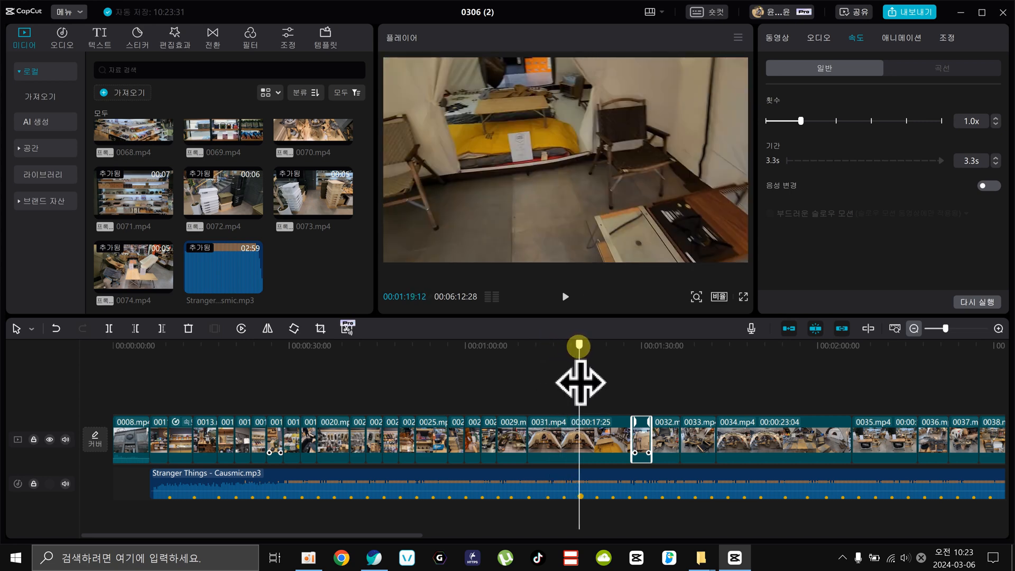
key(w)
Trim 0030.mp4, 0032.mp4 and 0033.mp4 to the beat markers, and delete the 0034.mp4 and 0035.mp4 clips.
drag(580, 382, 730, 377)
key(w)
key(w)
click(699, 432)
key(Delete)
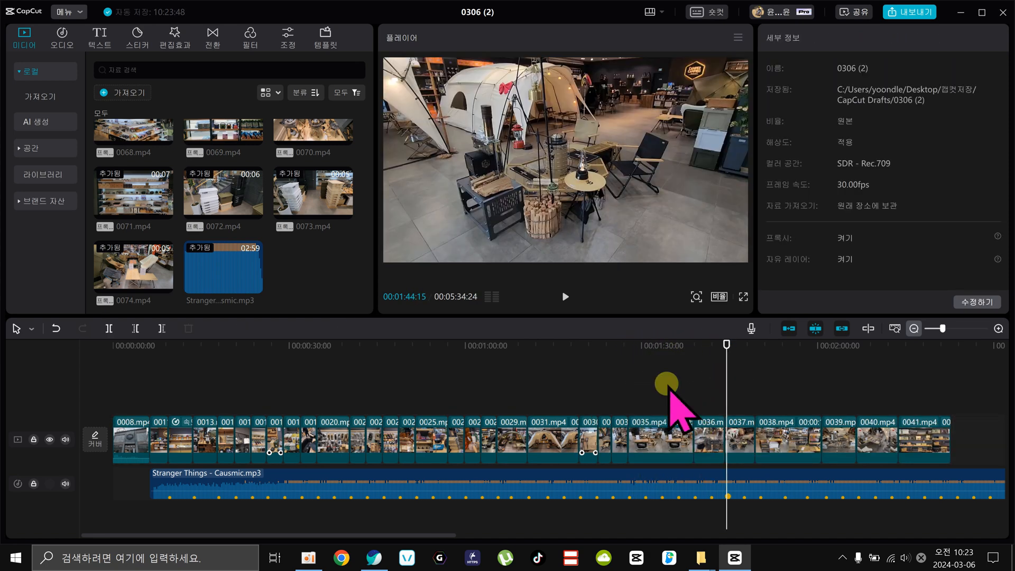
drag(634, 343, 680, 427)
click(657, 428)
key(Delete)
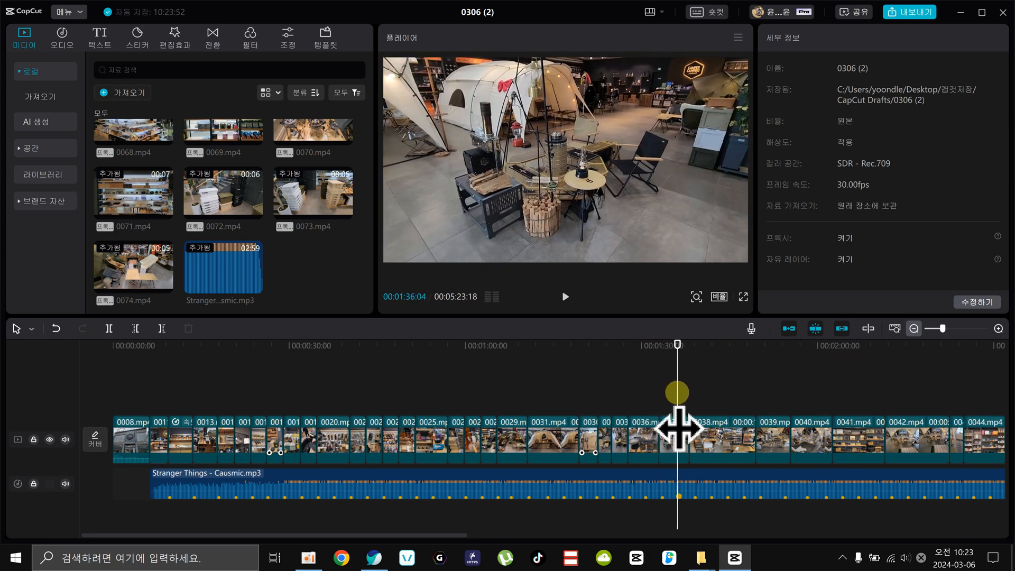
Trim the end of 0037.mp4 to the beat marker at 00:01:36:04 and move the clip in front of 0036.mp4.
key(w)
drag(629, 353, 644, 343)
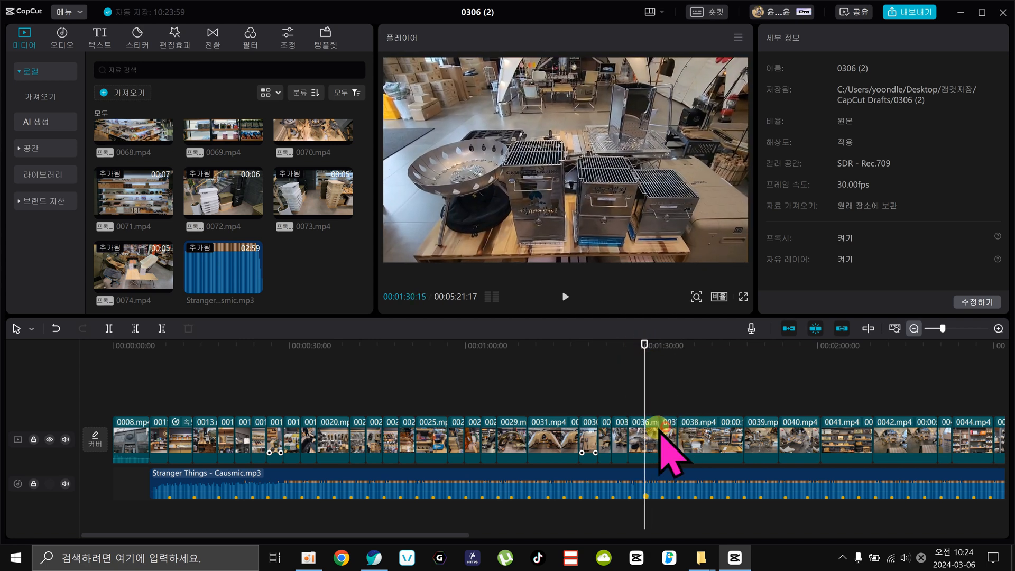
drag(663, 427, 636, 430)
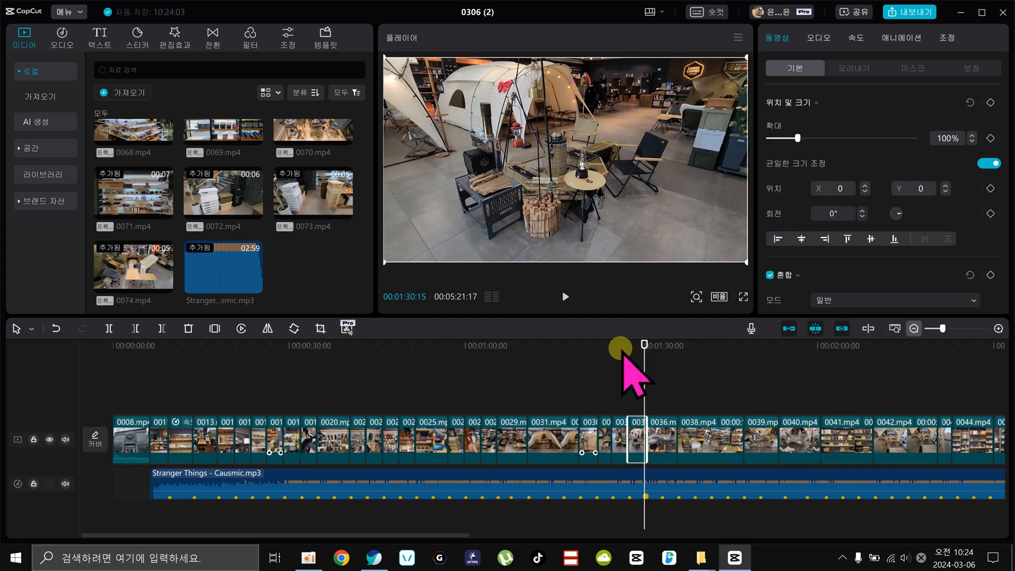
Trim the clips 0037.mp4, 0036.mp4, 0038.mp4 and 0039.mp4 so their cuts land on successive beat markers.
drag(620, 349, 710, 347)
click(658, 441)
key(w)
mouse_move(711, 384)
mouse_down()
mouse_move(659, 384)
mouse_move(708, 387)
mouse_move(670, 394)
mouse_move(712, 403)
mouse_up()
key(q)
key(w)
key(w)
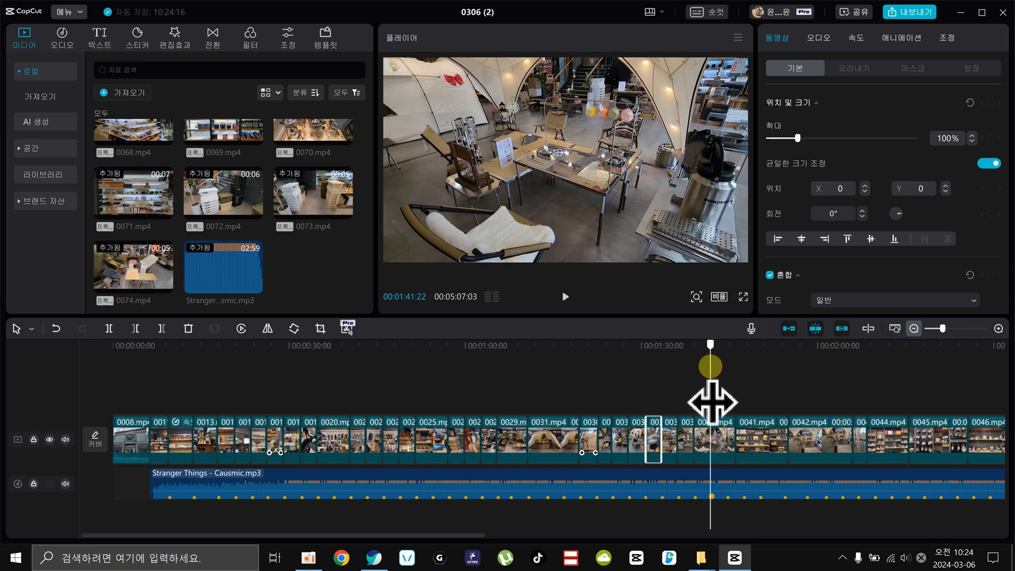
Trim the start of the 0040.mp4 clip and its end to the beat marker at 00:01:41:22.
drag(708, 401, 712, 386)
key(q)
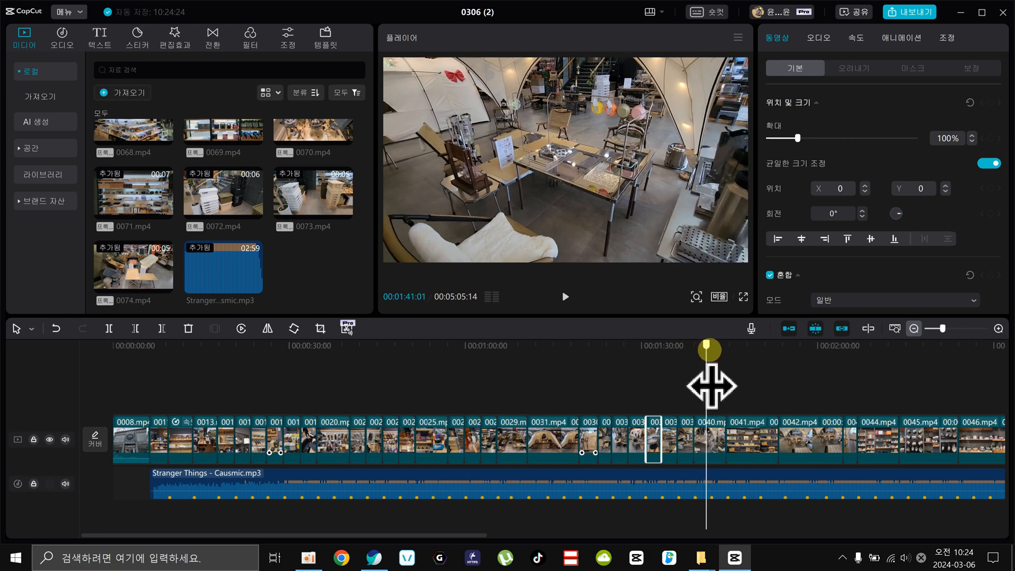
key(w)
Trim the start of the 0041.mp4 clip and its end to the beat marker at 00:01:44:15.
mouse_move(712, 350)
mouse_down()
mouse_move(740, 353)
mouse_move(725, 353)
mouse_up()
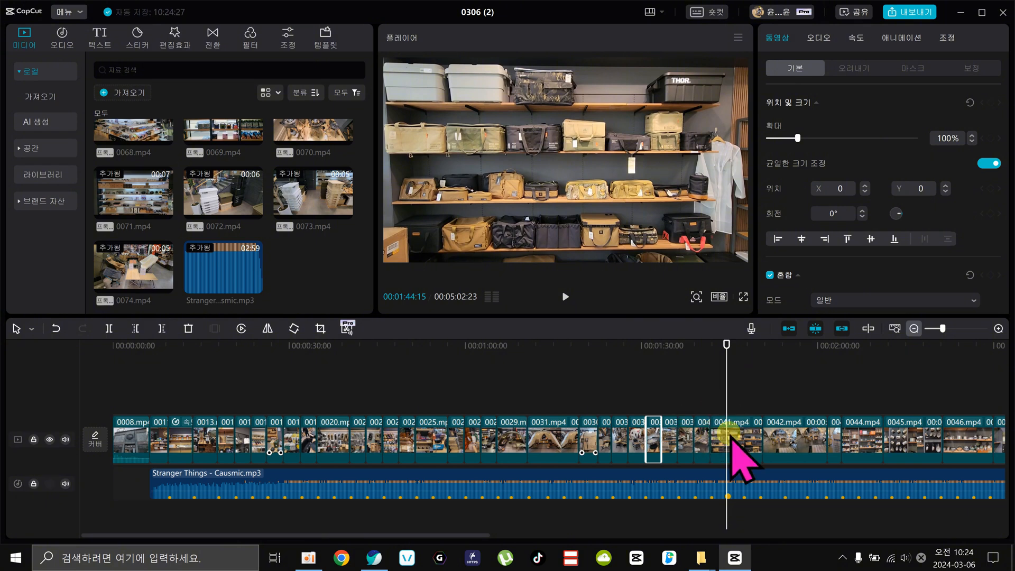
click(733, 431)
key(q)
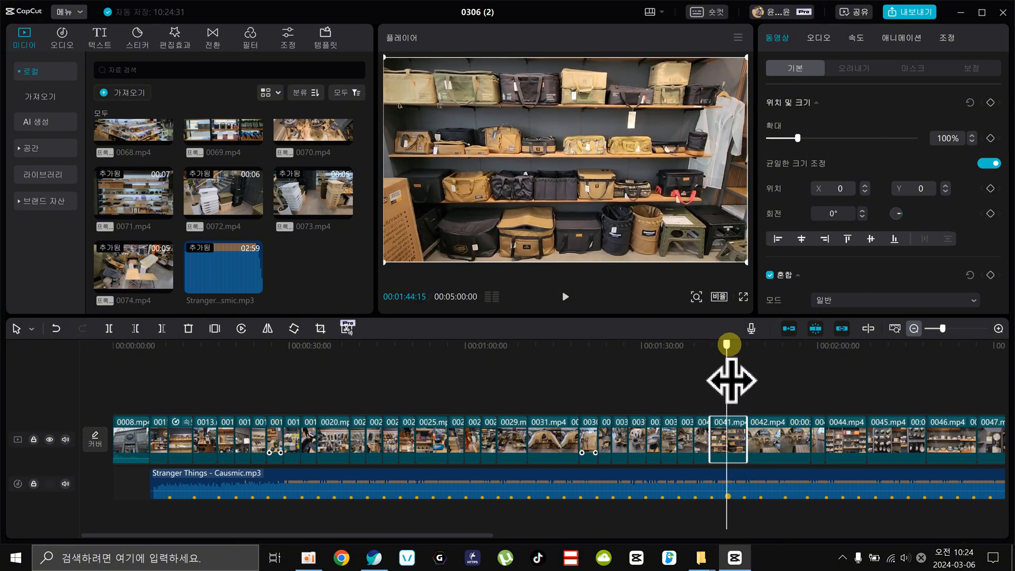
key(w)
Delete the 0043.mp4 clip and trim 0042.mp4, 0044.mp4 and 0045.mp4 so their cuts land on the beat markers.
drag(726, 343, 756, 347)
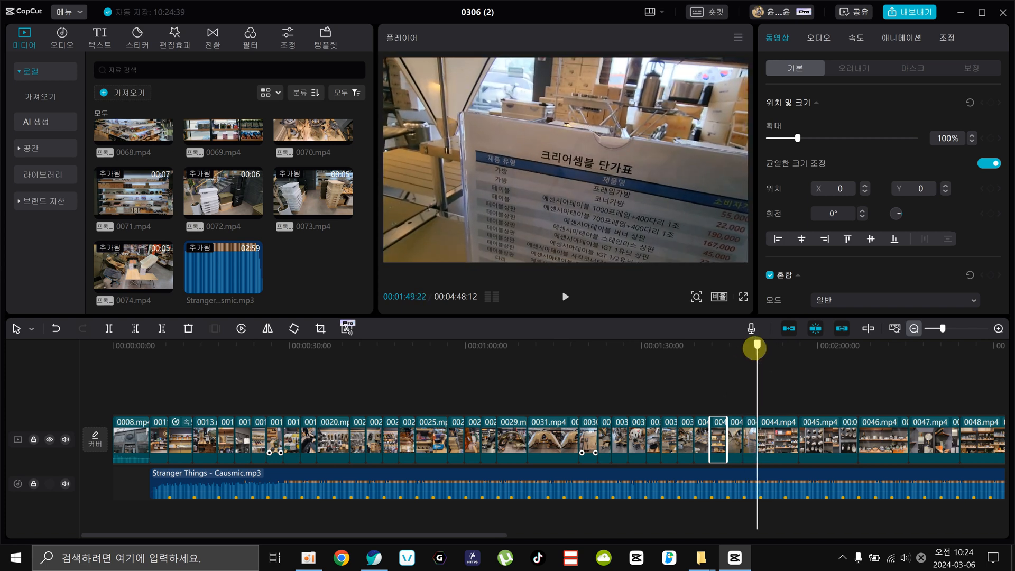
key(Delete)
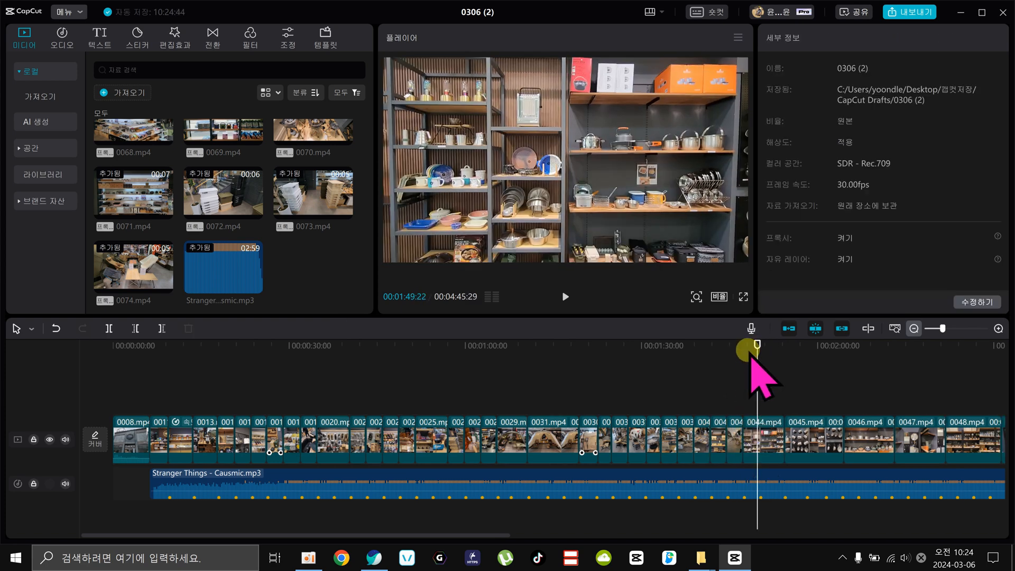
drag(746, 349, 788, 396)
key(w)
key(q)
key(w)
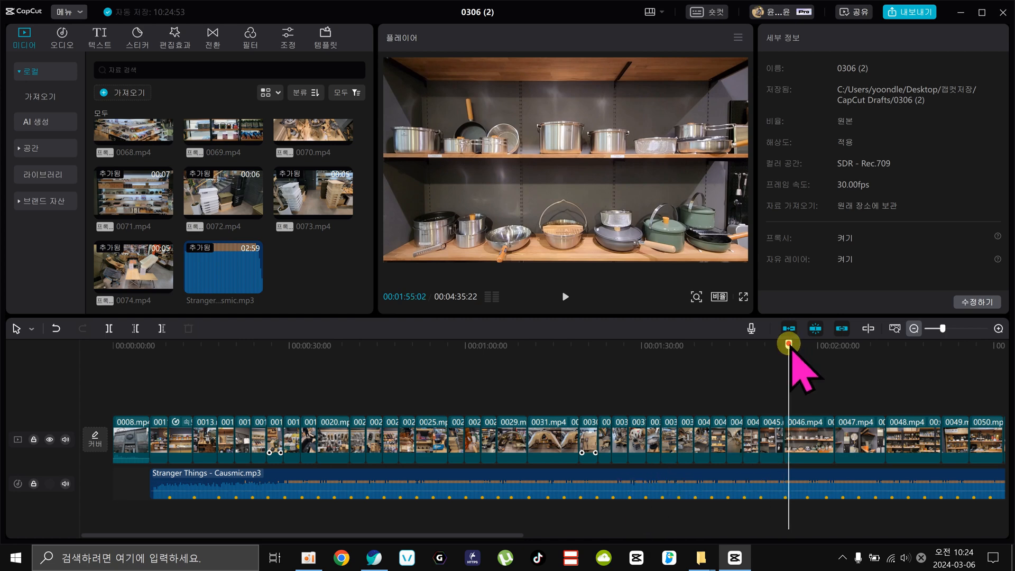
Trim the ends of 0046.mp4 and 0047.mp4 to beat markers, with 0047.mp4 ending at 00:02:01:08.
drag(789, 346, 823, 384)
key(w)
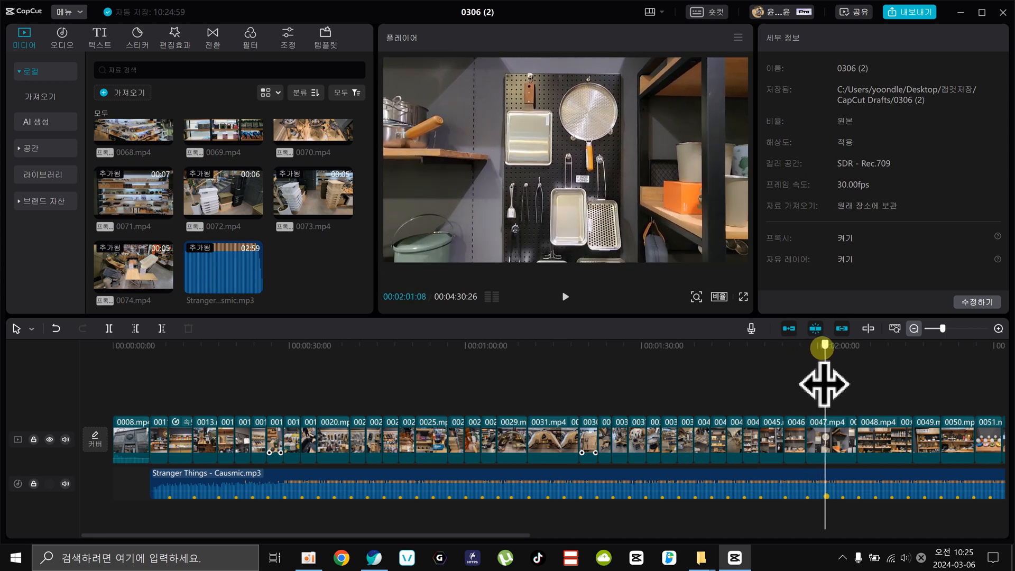
key(w)
Trim the start of 0048.mp4 and its end to the beat marker at 00:02:04:02, and delete all clips from 0049.mp4 through 0074.mp4.
key(w)
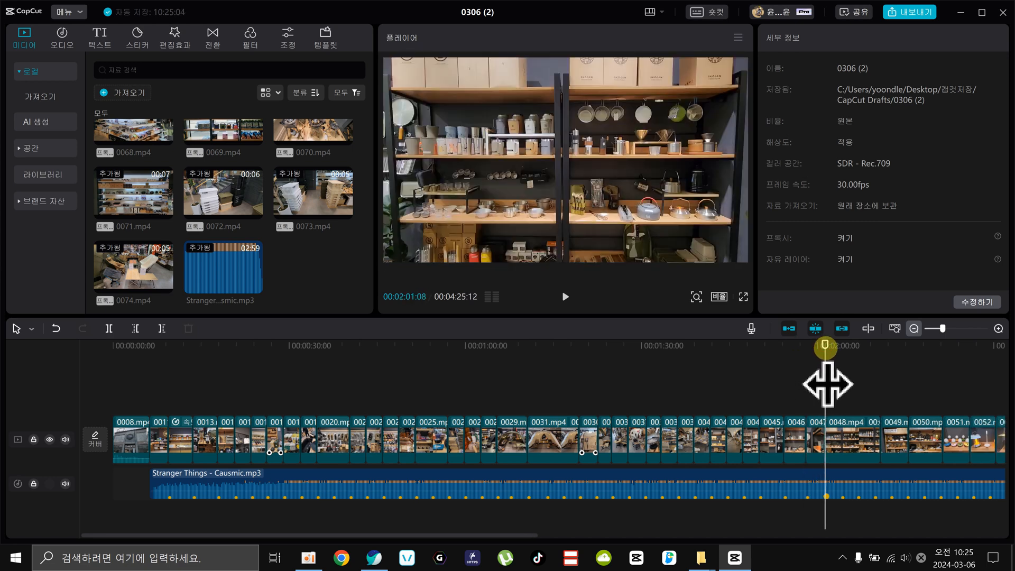
mouse_move(827, 385)
mouse_down()
mouse_move(861, 381)
mouse_move(844, 380)
mouse_up()
key(q)
drag(843, 346, 947, 442)
key(w)
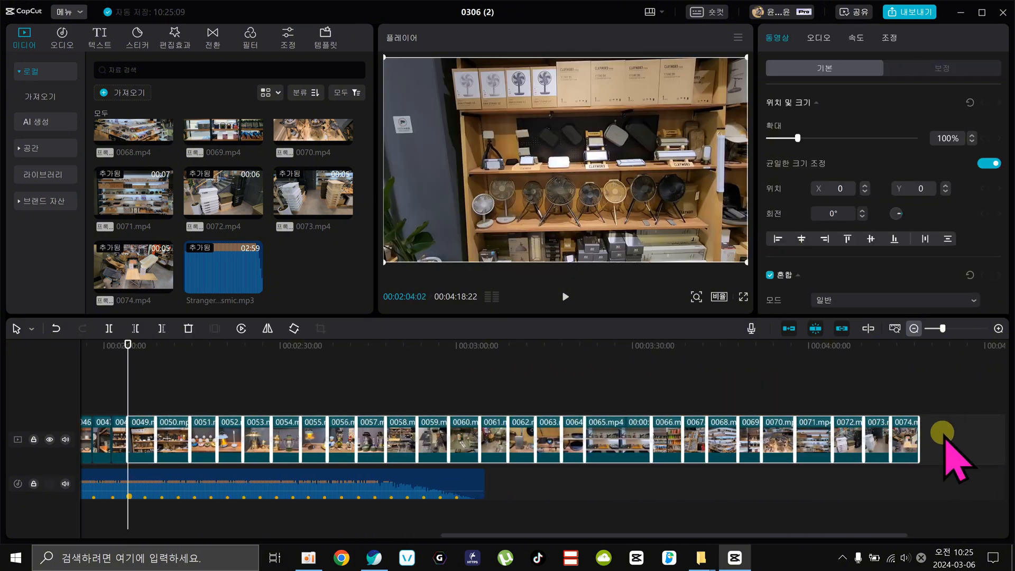
key(Delete)
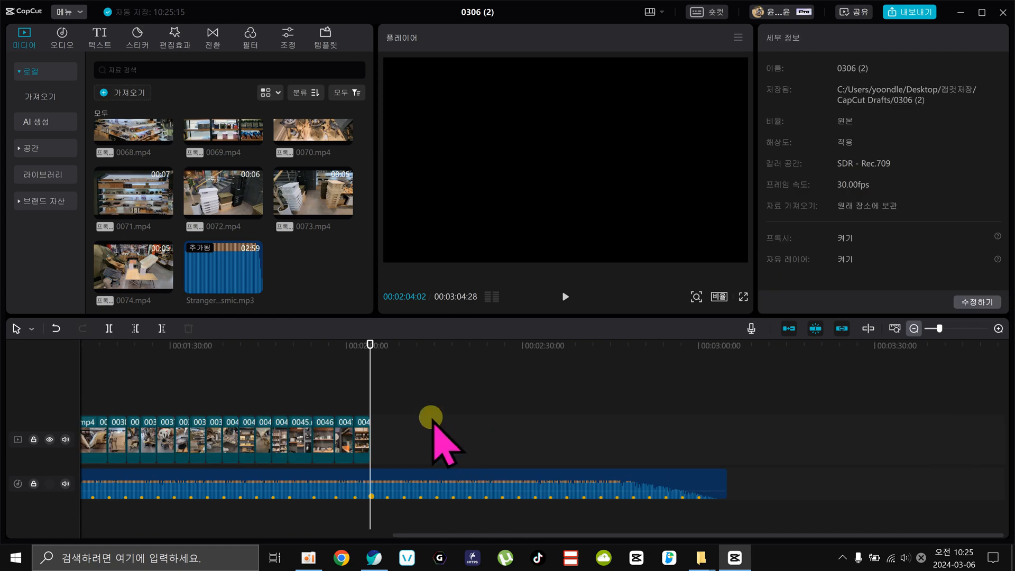
Trim the end of the Stranger Things music to the end of the last clip at 00:02:04:02.
click(376, 476)
key(w)
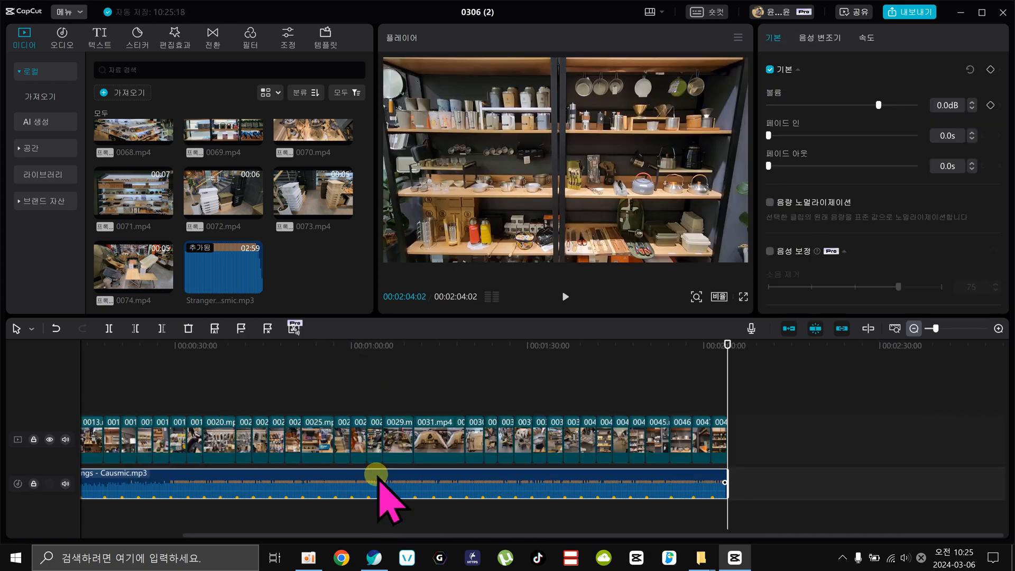
Try moving the ends of 0015.mp4 and 0016.mp4 off the beat markers to 00:00:24:14 and 00:00:26:15, and play the section.
drag(375, 345, 150, 365)
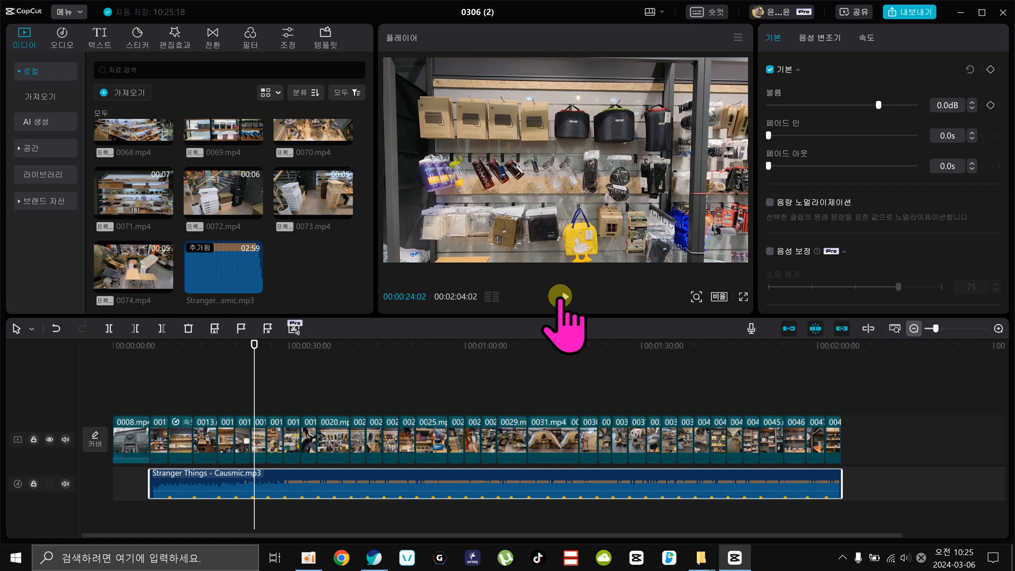
click(998, 328)
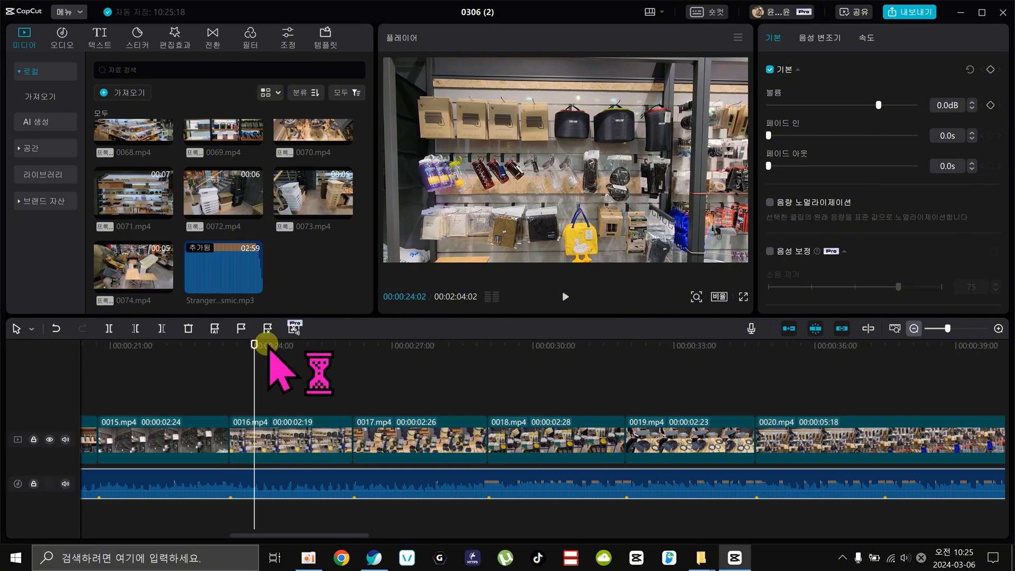
mouse_move(267, 343)
mouse_down()
mouse_move(290, 347)
mouse_move(263, 351)
mouse_move(272, 360)
mouse_up()
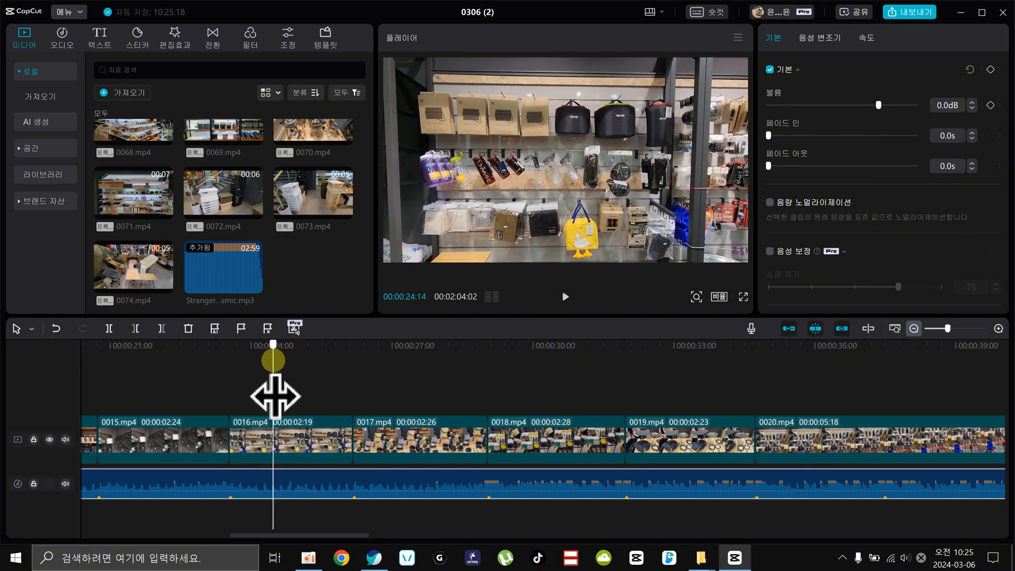
click(237, 428)
drag(232, 428, 273, 431)
key(ctrl+z)
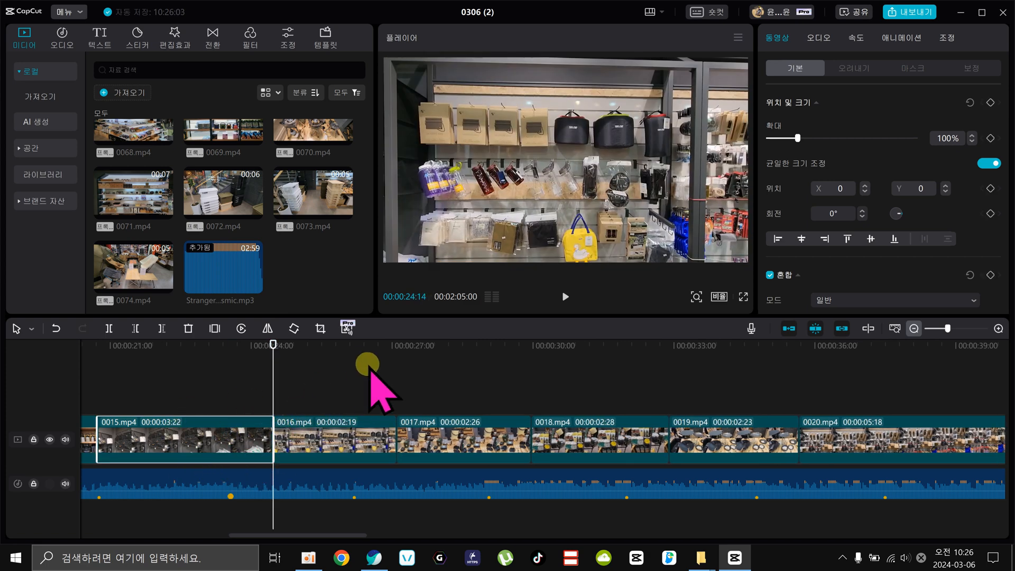
drag(363, 346, 368, 376)
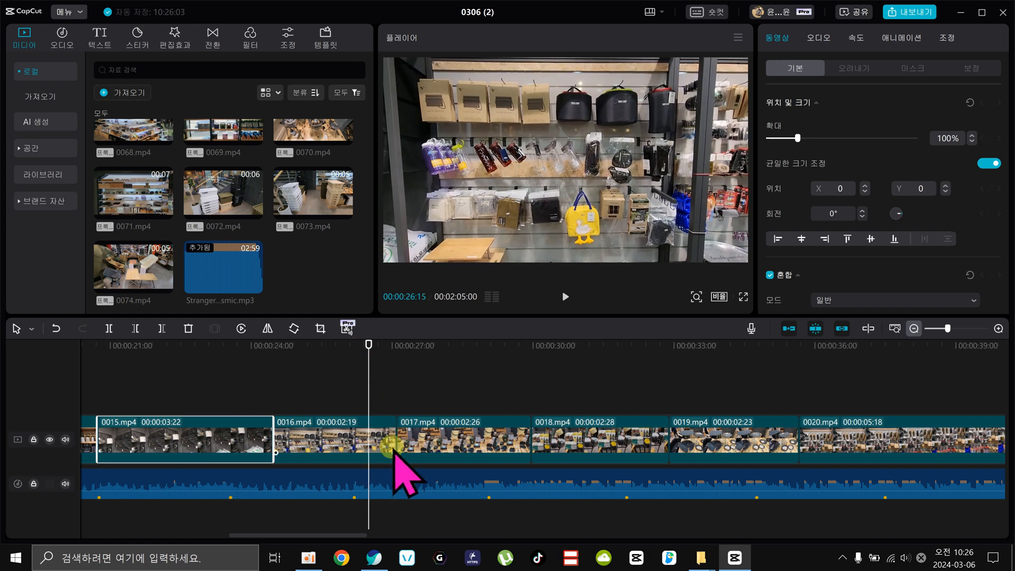
drag(397, 434, 368, 435)
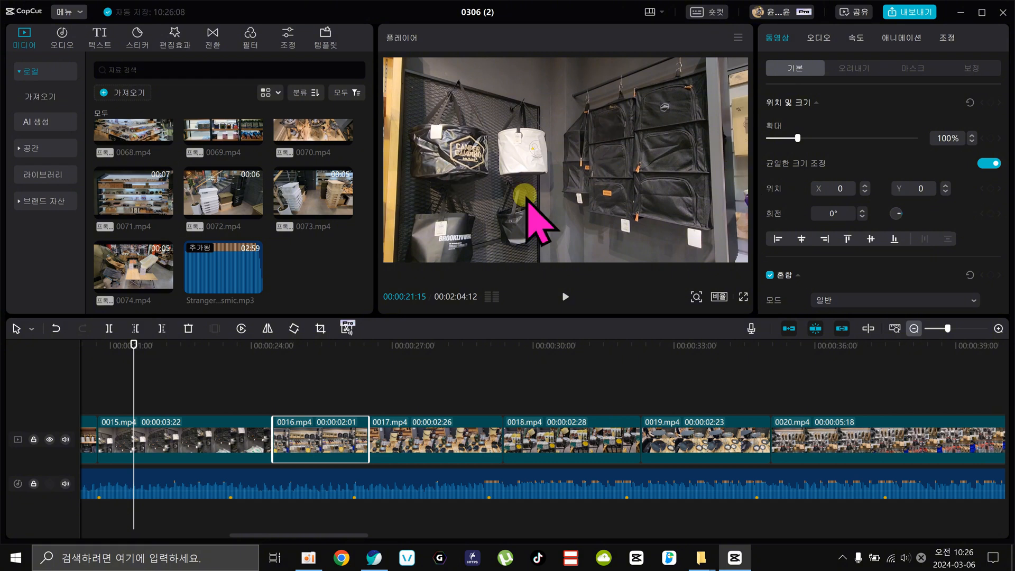
click(565, 296)
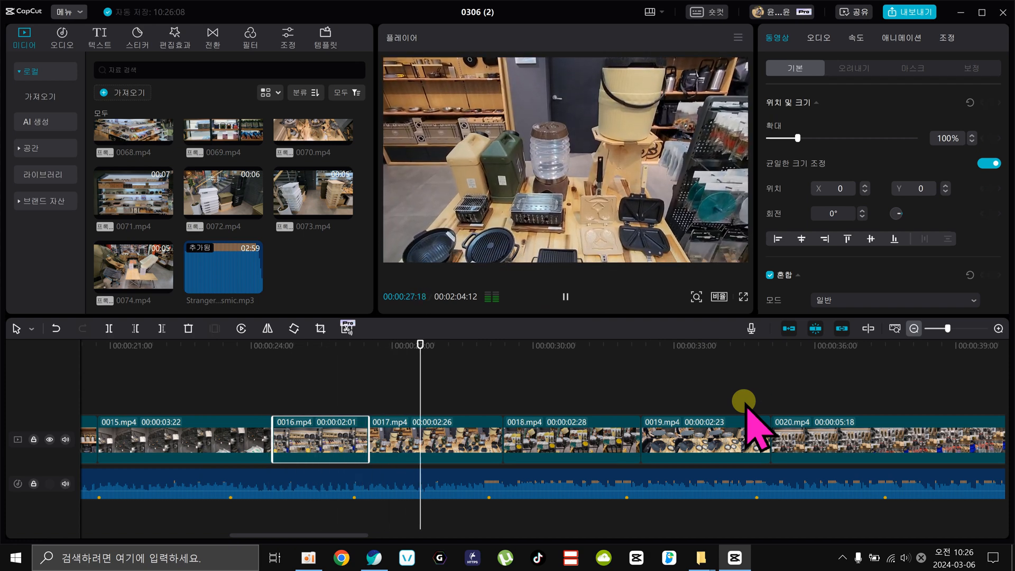
key(space)
Trim the end of 0017.mp4 to the beat marker at 00:00:29:01.
click(592, 481)
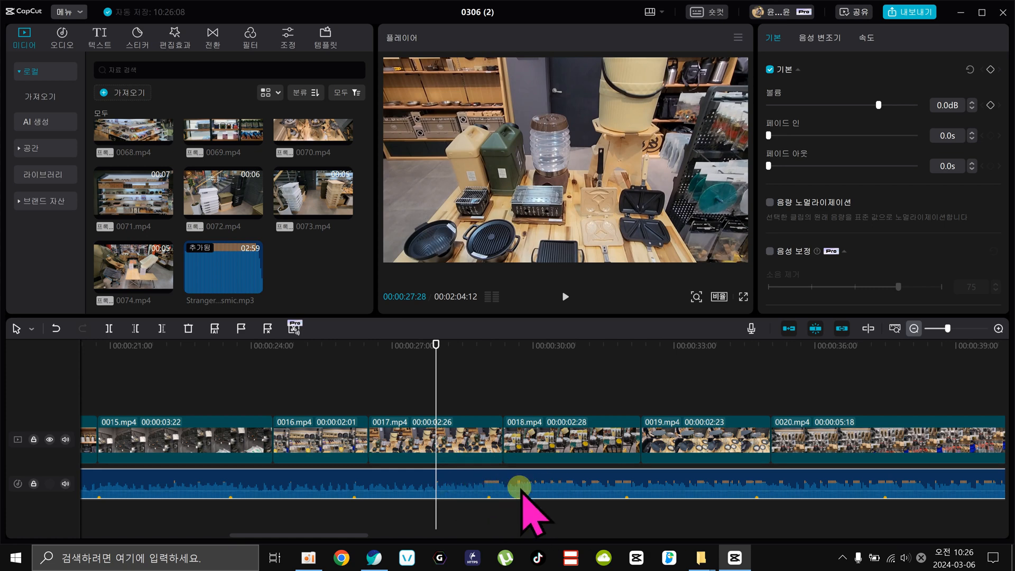
click(487, 345)
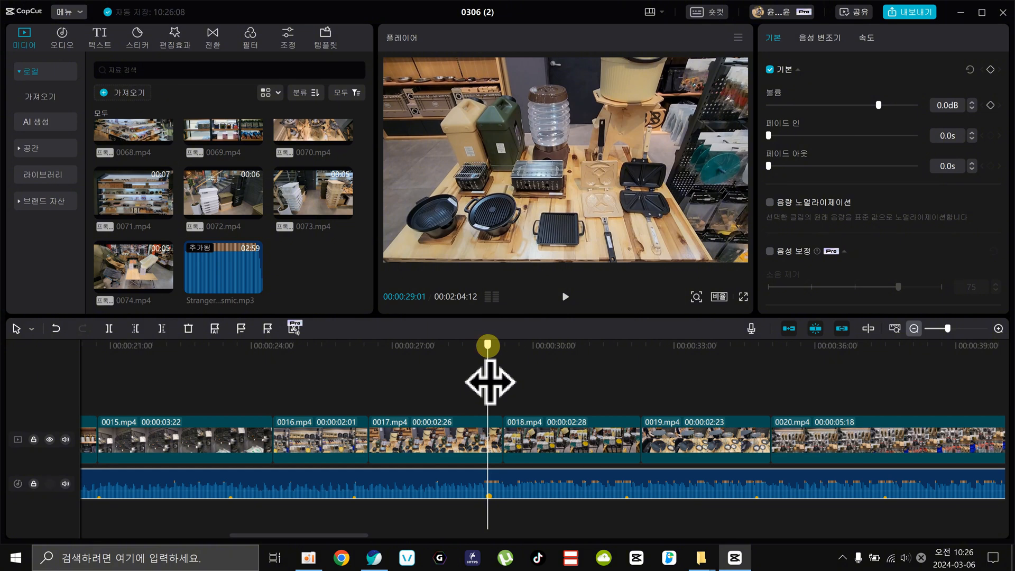
click(495, 444)
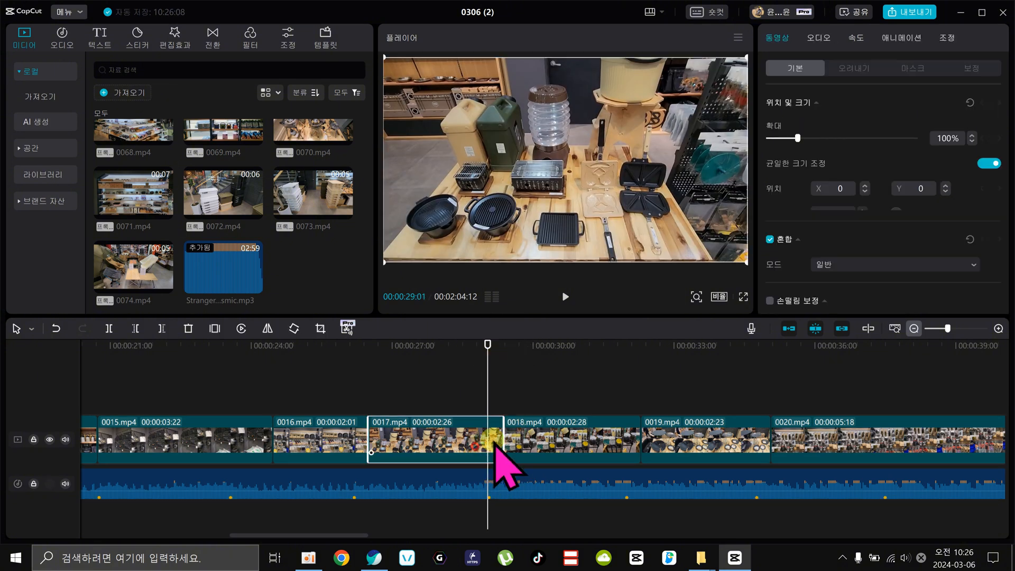
drag(502, 439, 487, 439)
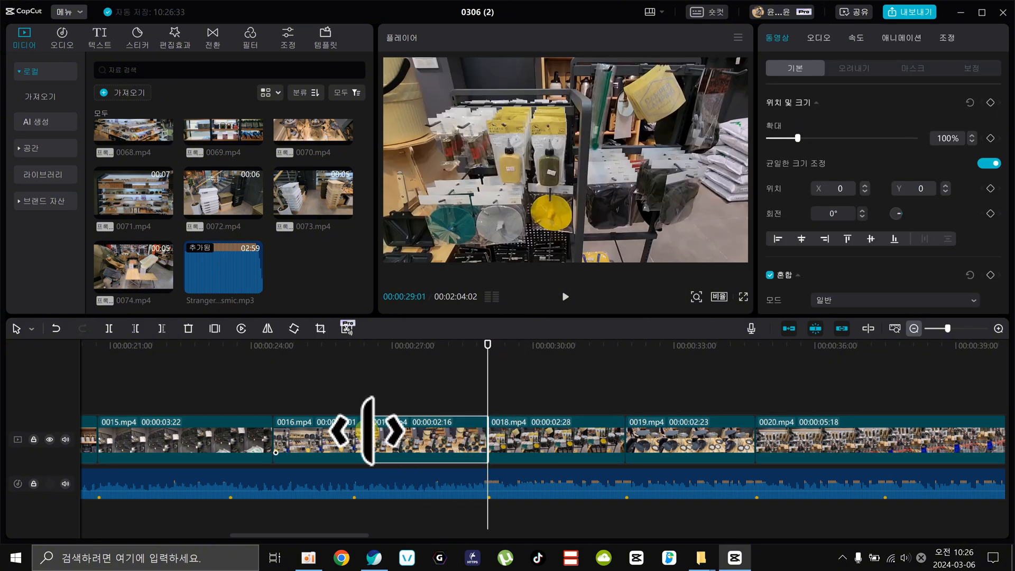
Return the ends of 0015.mp4, 0016.mp4 and 0017.mp4 to the beat markers, with lengths of 2:24, 2:19 and 2:26.
click(351, 439)
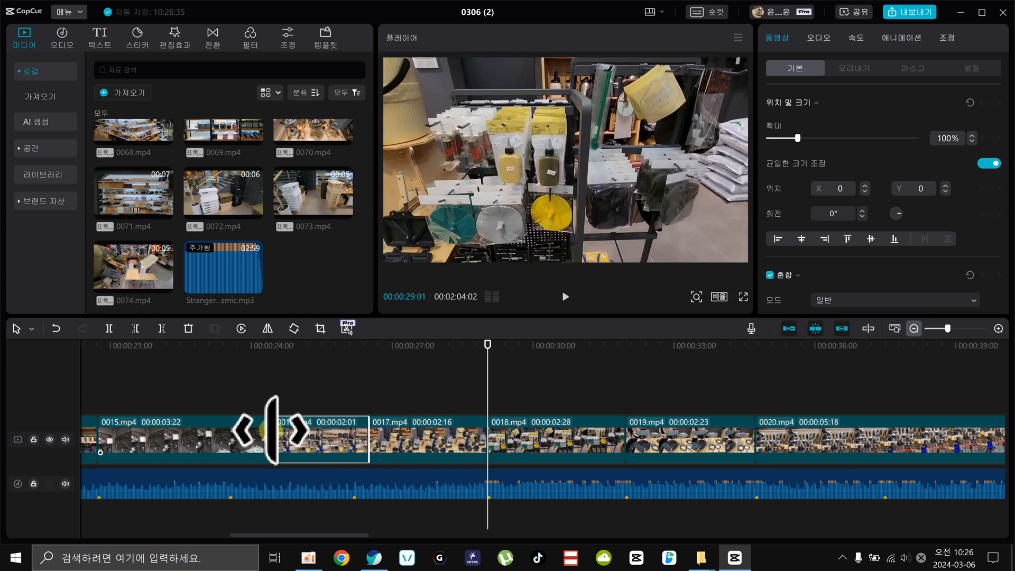
click(271, 442)
drag(267, 430, 224, 438)
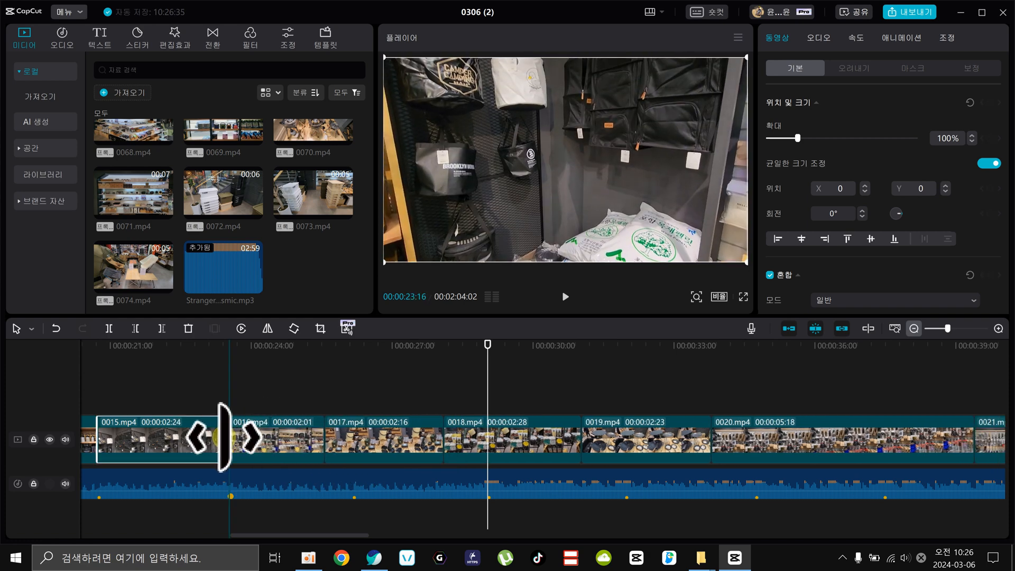
drag(335, 434, 354, 432)
drag(469, 429, 486, 423)
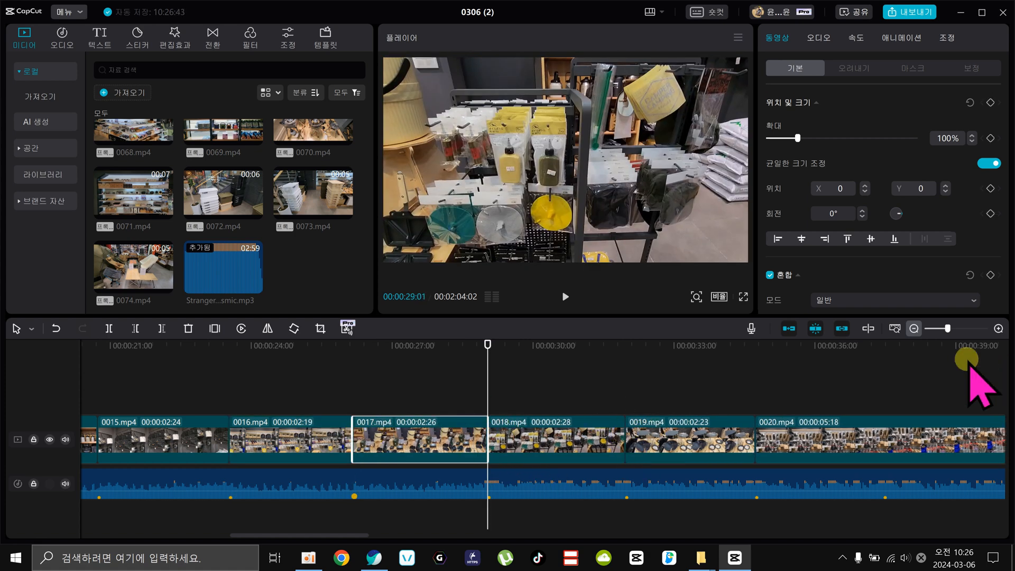
Switch the Stranger Things music's auto beat setting to the option with denser beat markers.
click(913, 328)
click(913, 328)
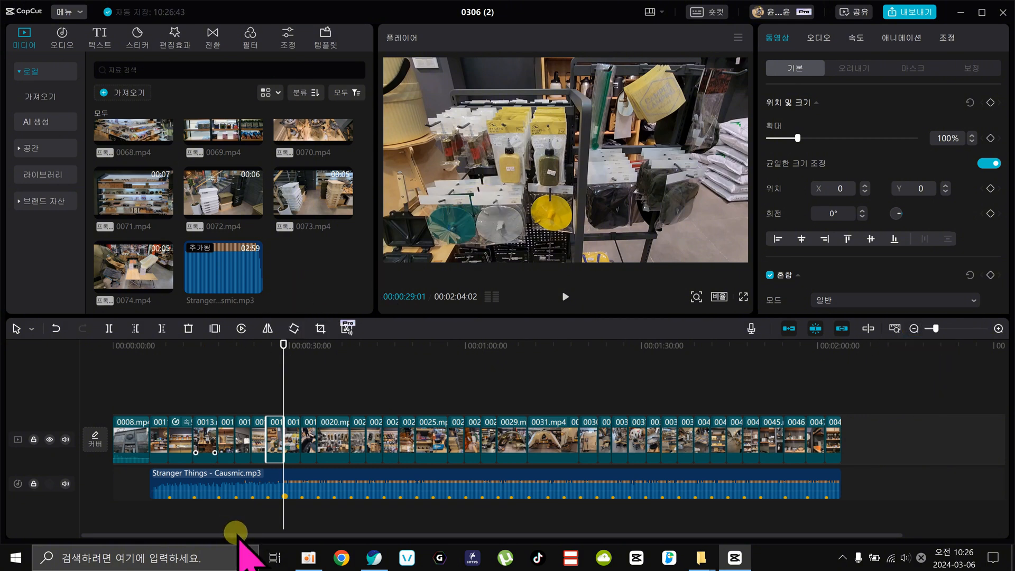
click(207, 482)
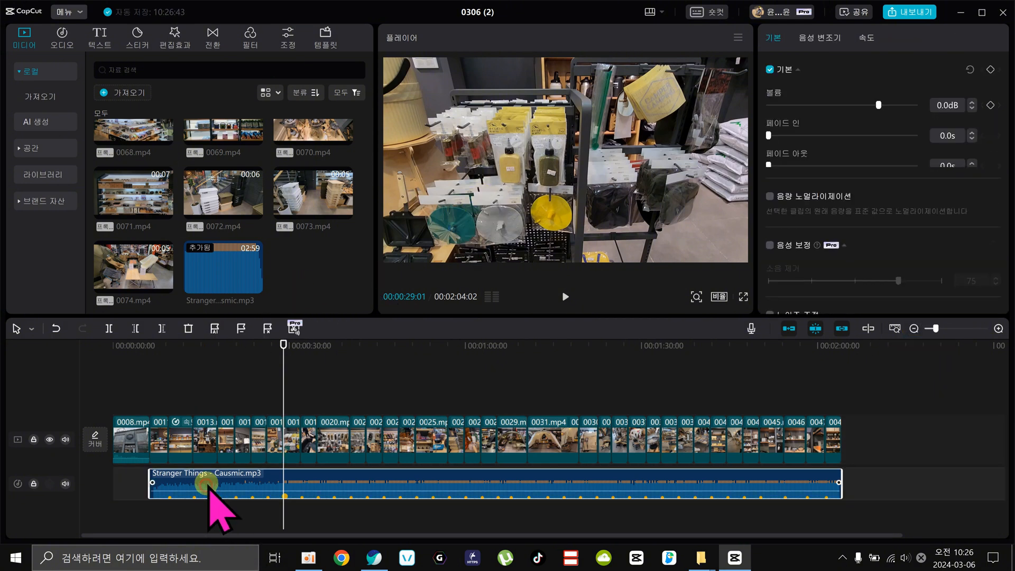
click(169, 345)
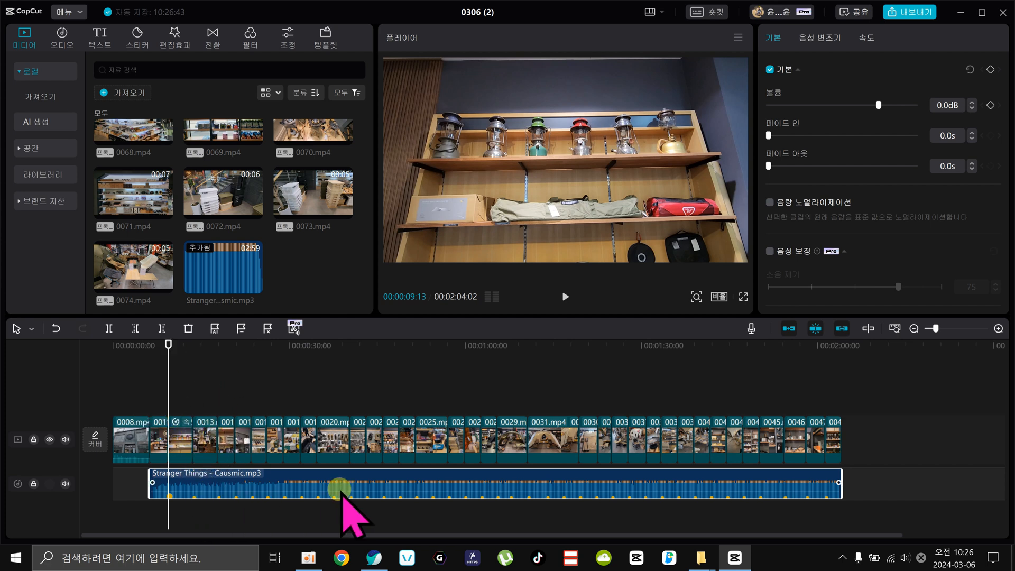
click(214, 328)
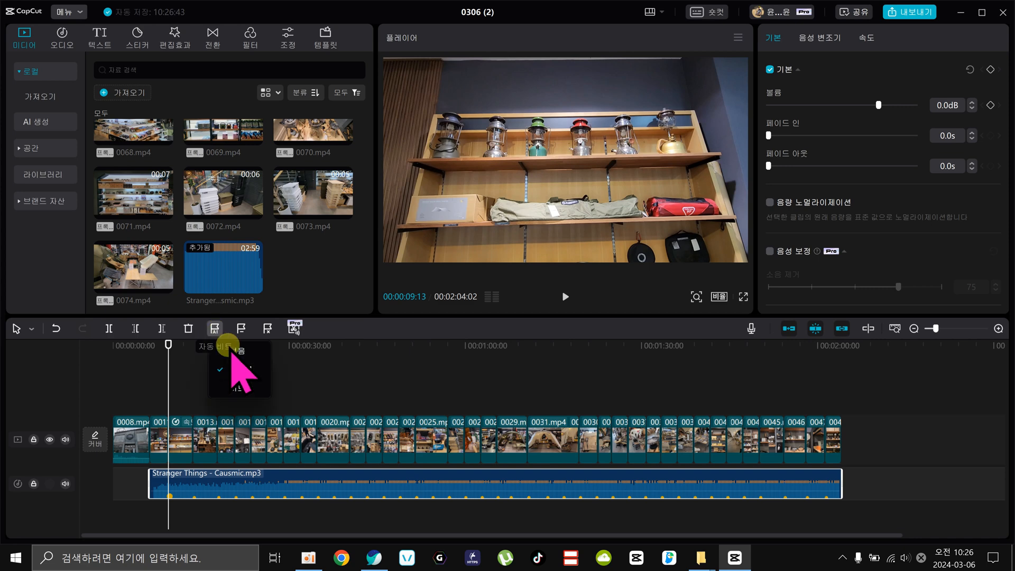
click(241, 387)
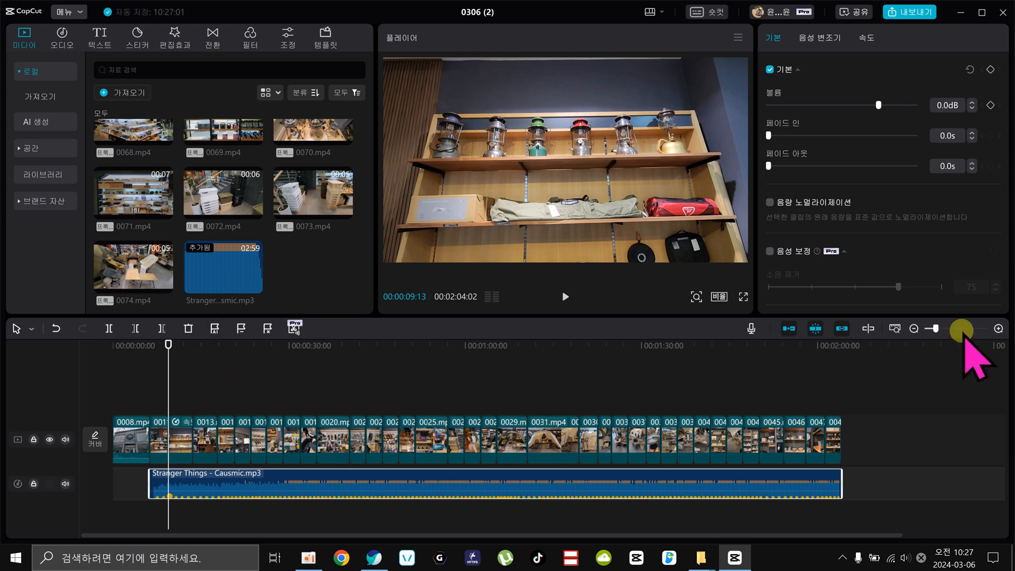
Trim the end of 0011.mp4 to the first beat marker of the music at 00:00:07:10.
click(998, 328)
click(996, 330)
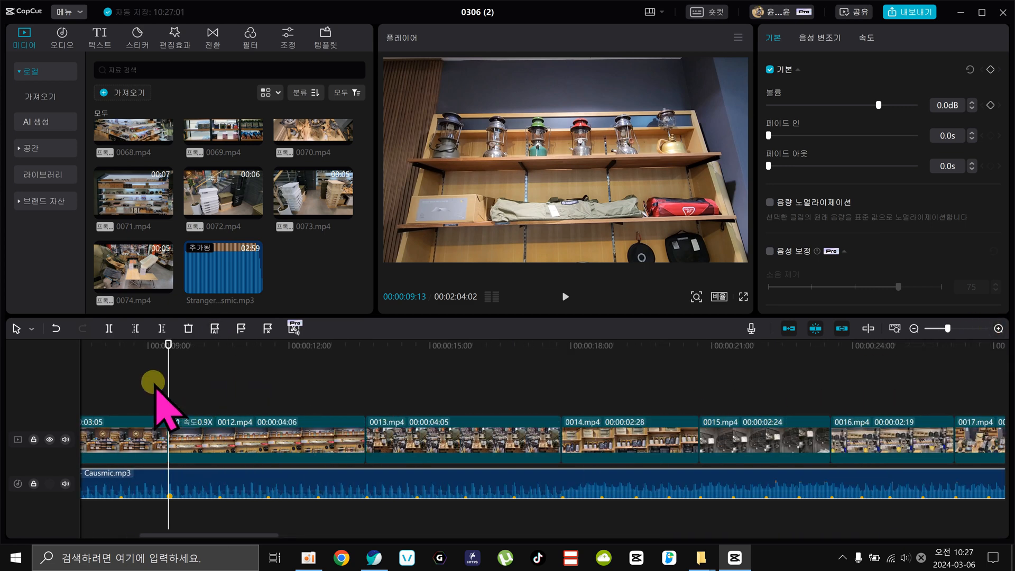
drag(139, 344, 460, 394)
drag(462, 430, 505, 437)
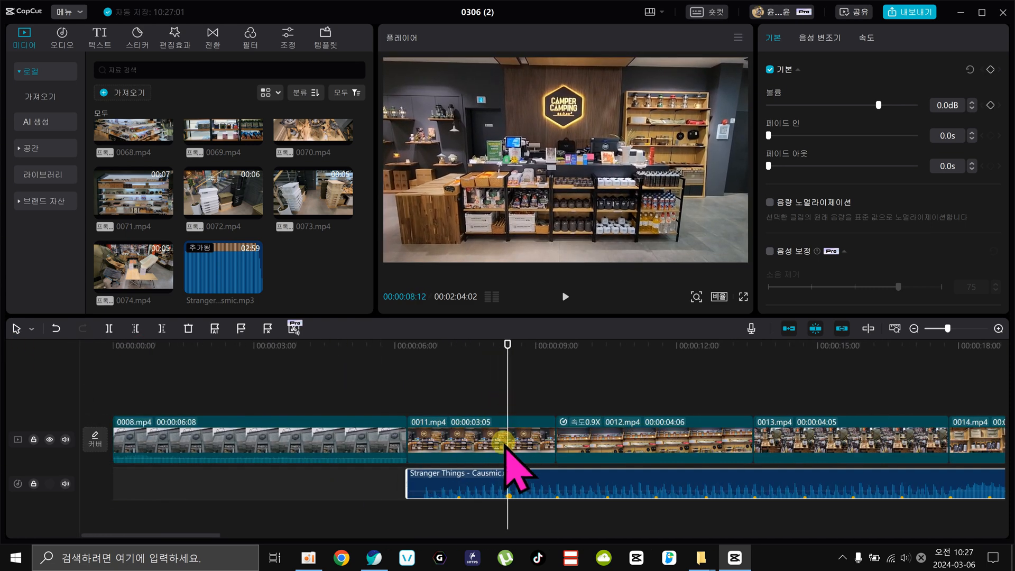
click(505, 444)
drag(453, 355, 458, 380)
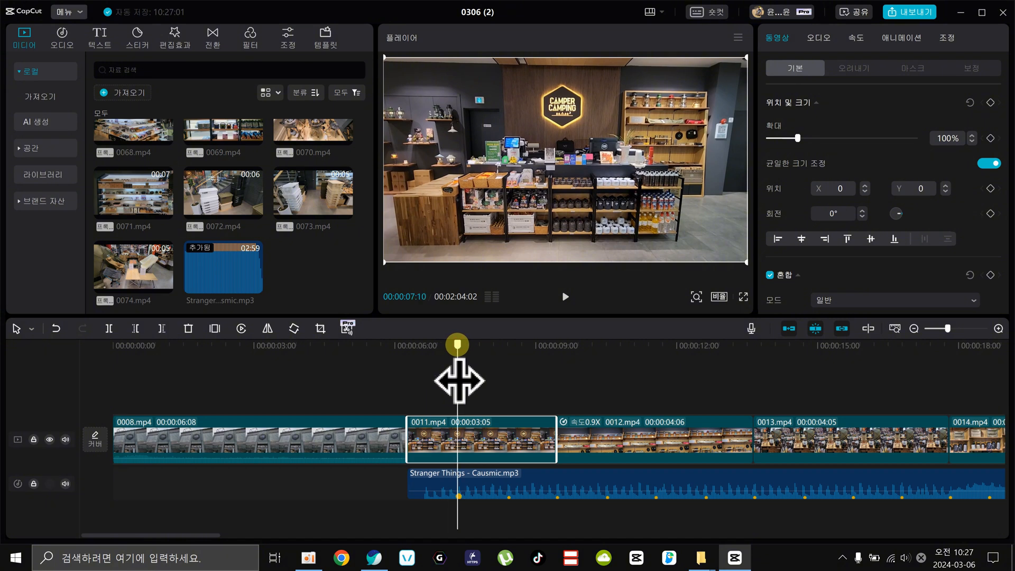
click(474, 440)
key(w)
Trim the ends of 0012.mp4, 0013.mp4 and 0014.mp4 to successive beat markers, with 0014.mp4 ending at 00:00:10:15.
click(509, 349)
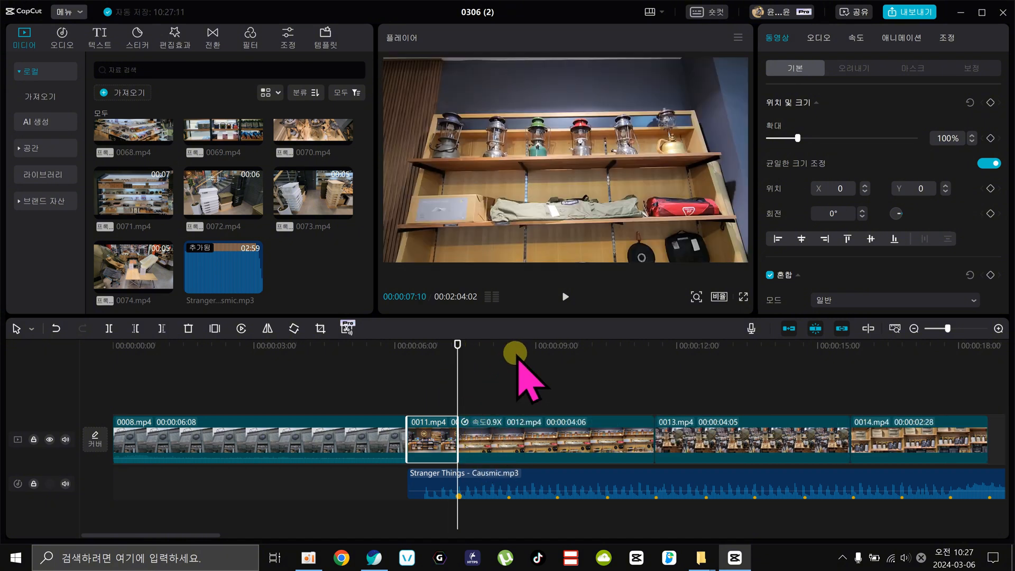
key(w)
drag(512, 378, 607, 381)
key(w)
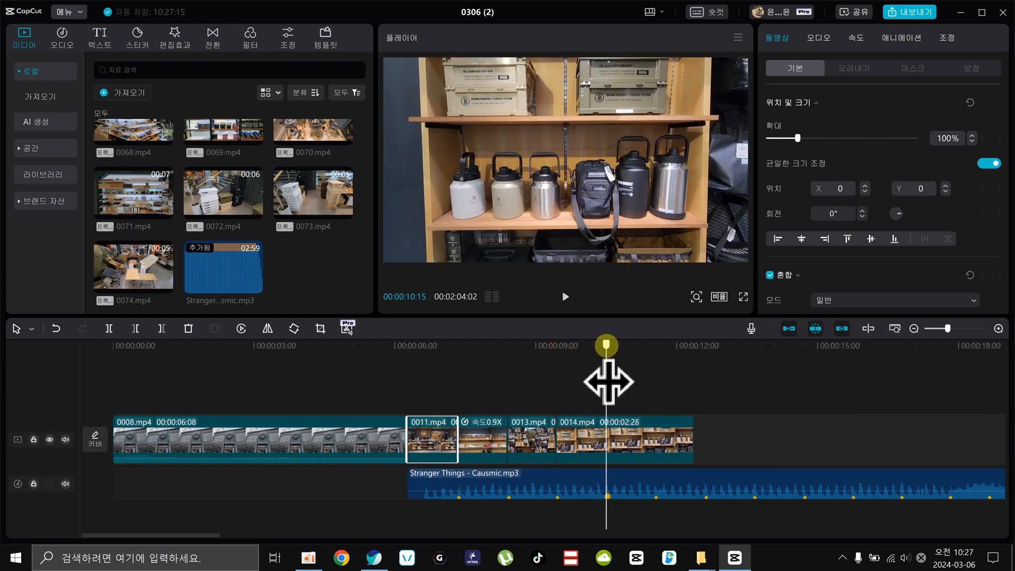
key(w)
Trim the ends of 0015.mp4 through 0019.mp4 to successive beat markers, with 0019.mp4 ending at 00:00:15:22.
click(913, 328)
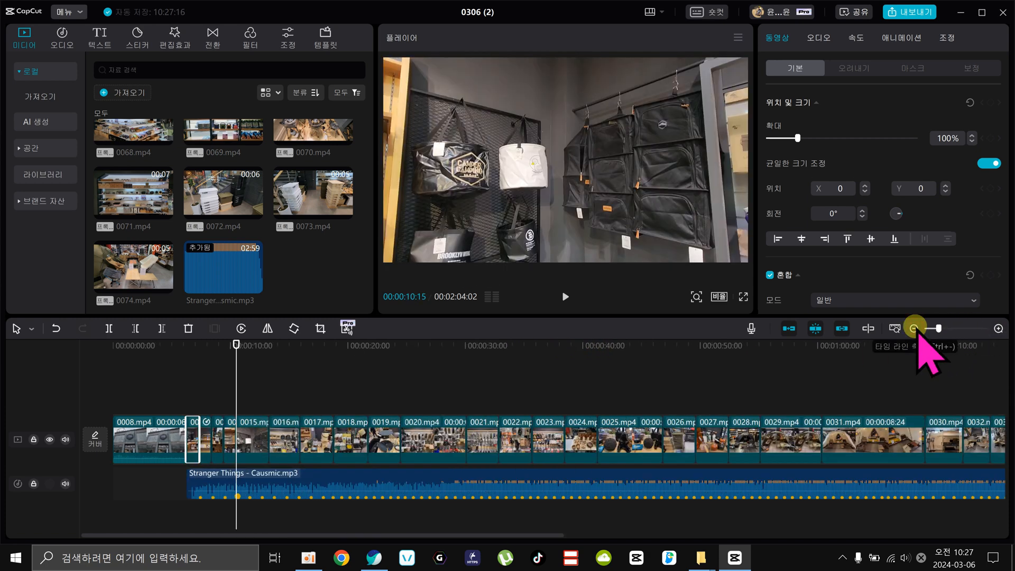
click(998, 328)
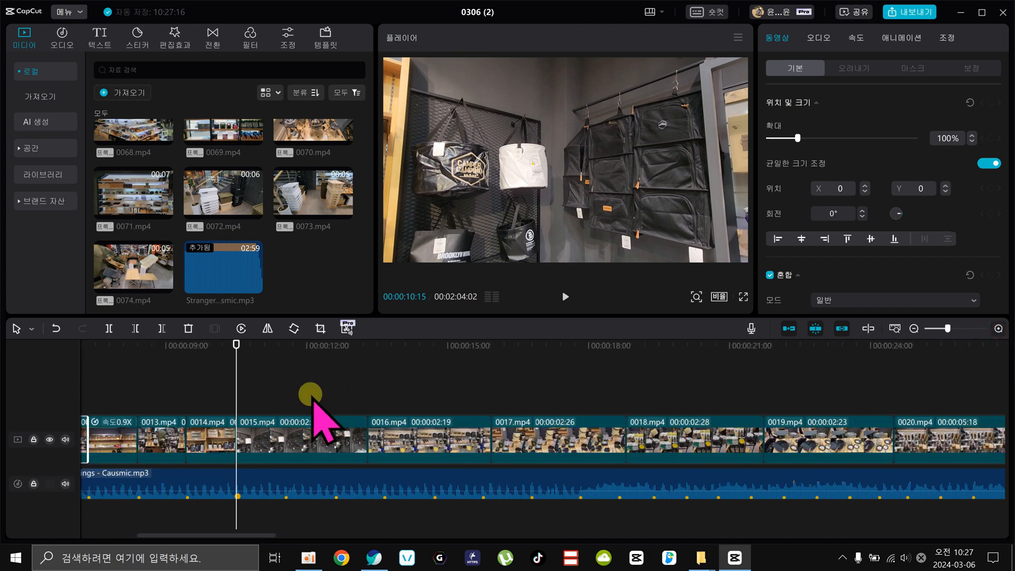
drag(238, 344, 388, 344)
key(w)
key(w)
drag(389, 386, 585, 402)
key(w)
key(w)
key(w)
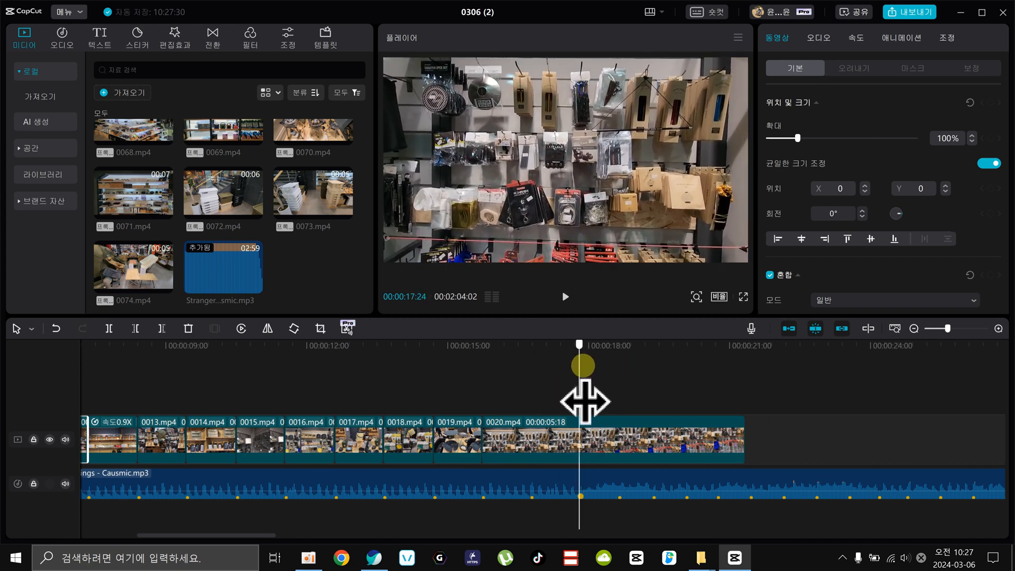
Trim about two seconds off the start of 0020.mp4 and its end to the beat marker at 00:00:16:23.
click(605, 441)
key(q)
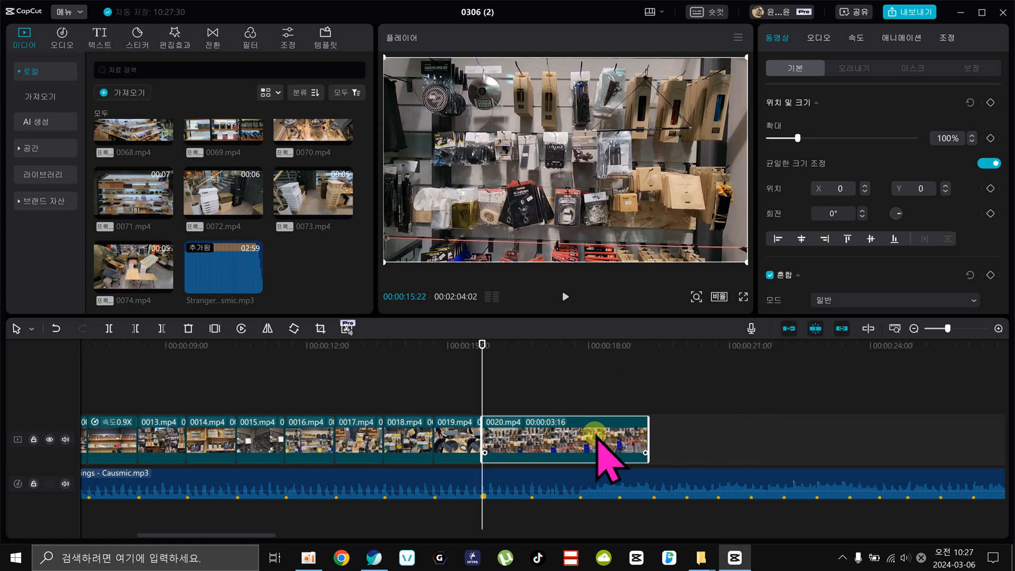
drag(486, 344, 527, 347)
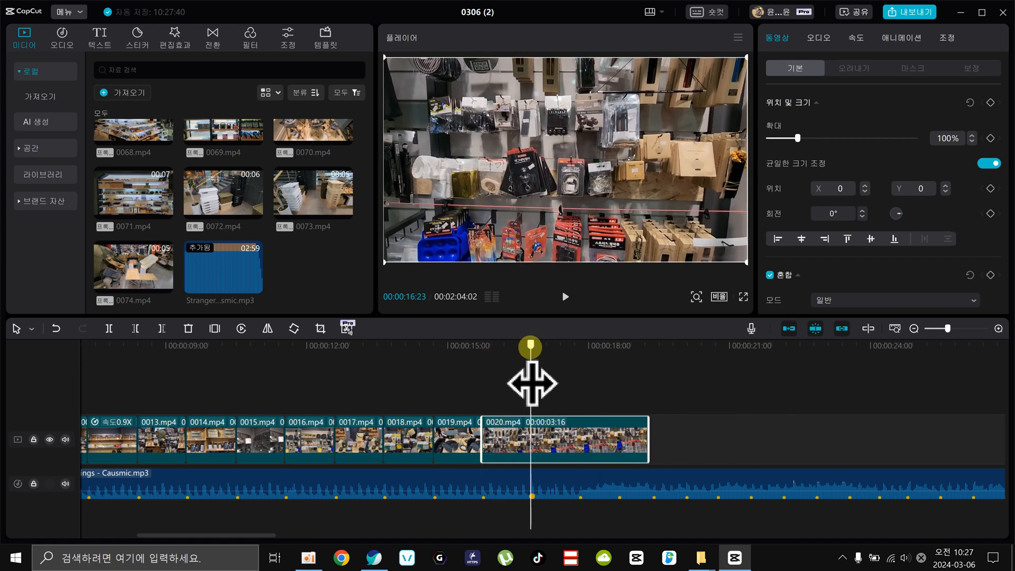
key(w)
Play the edit from the start of the music at 00:00:06:08 to check the shortened clips against the beat.
click(832, 381)
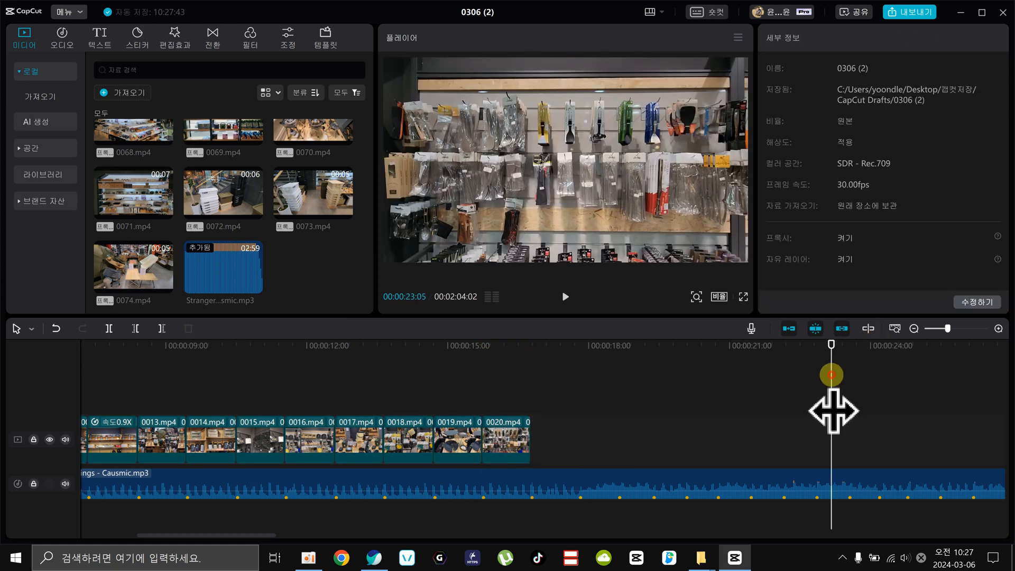
click(538, 338)
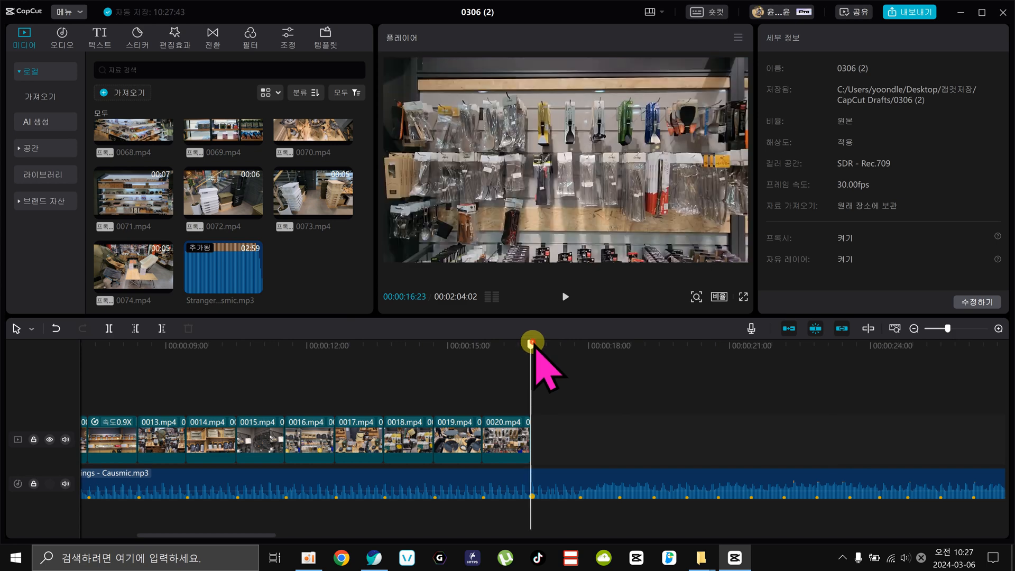
click(913, 329)
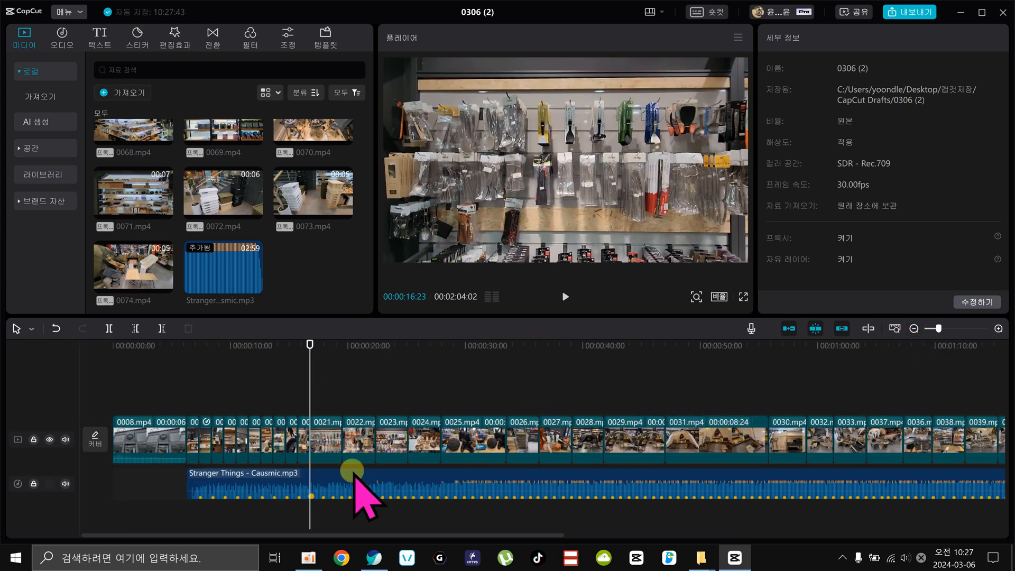
click(190, 344)
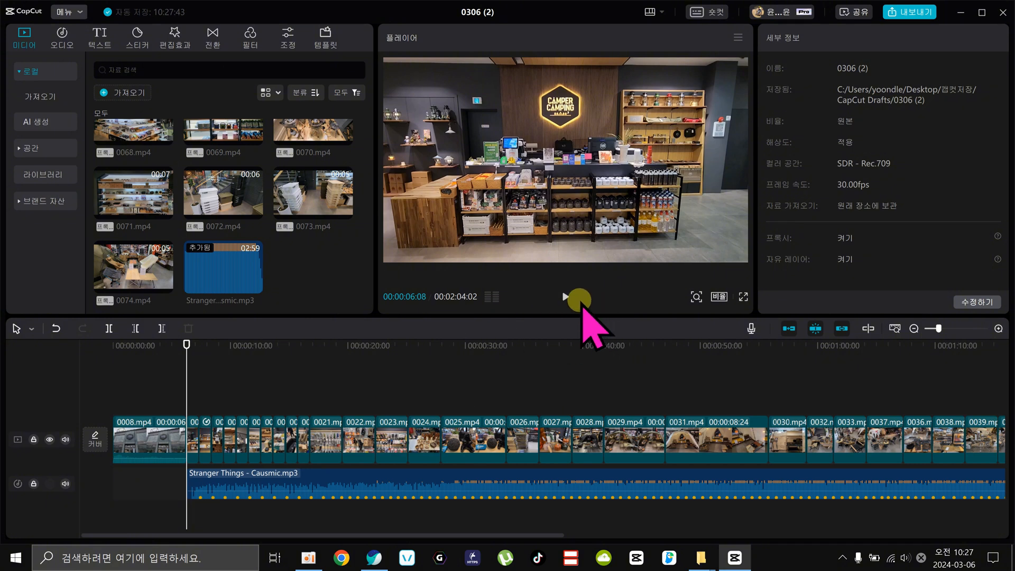
click(568, 297)
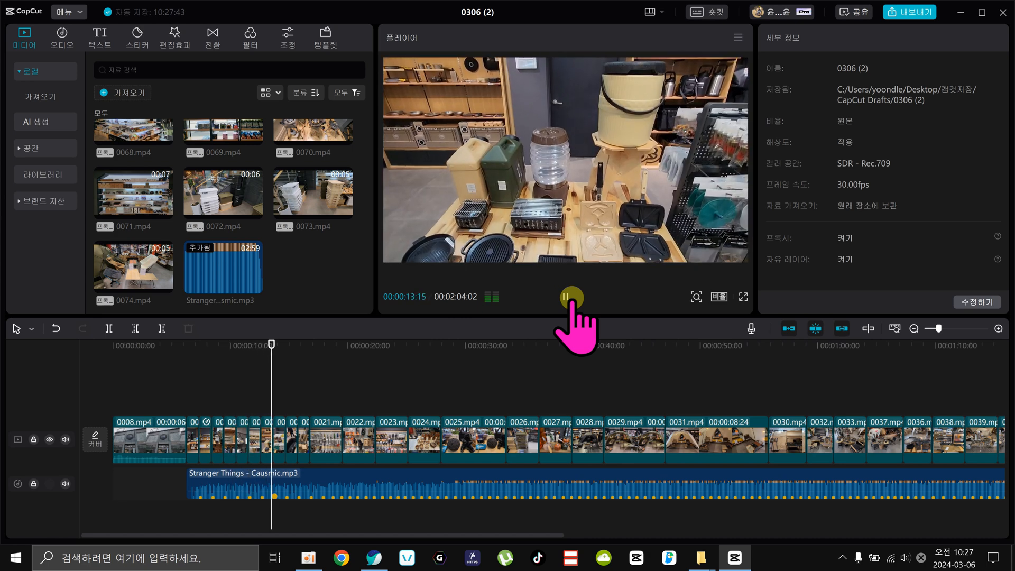
Stop the playback and trim the end of the Stranger Things music to the end of 0048.mp4 at 00:01:40:15.
click(571, 299)
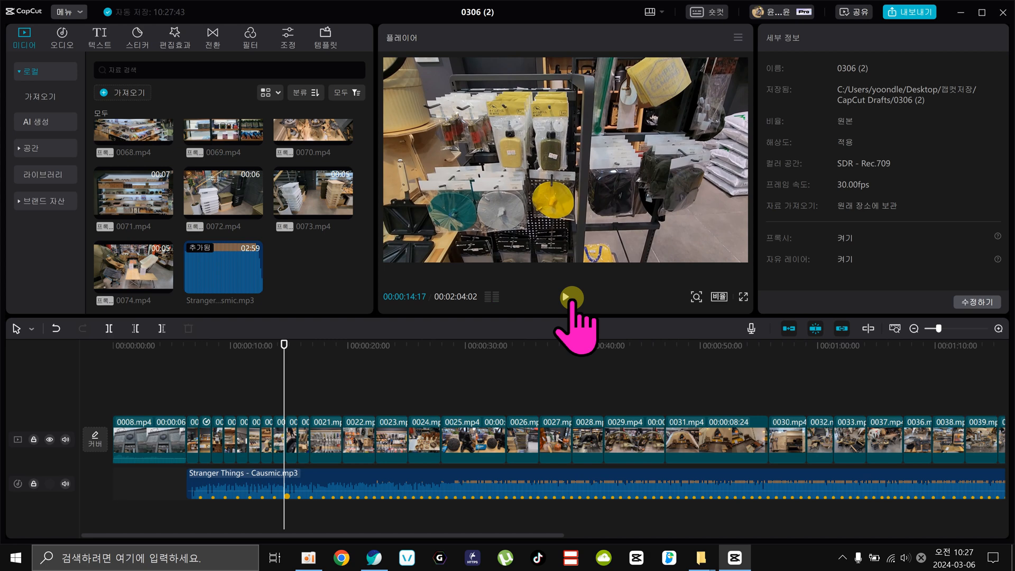
drag(582, 344, 449, 394)
click(469, 478)
key(w)
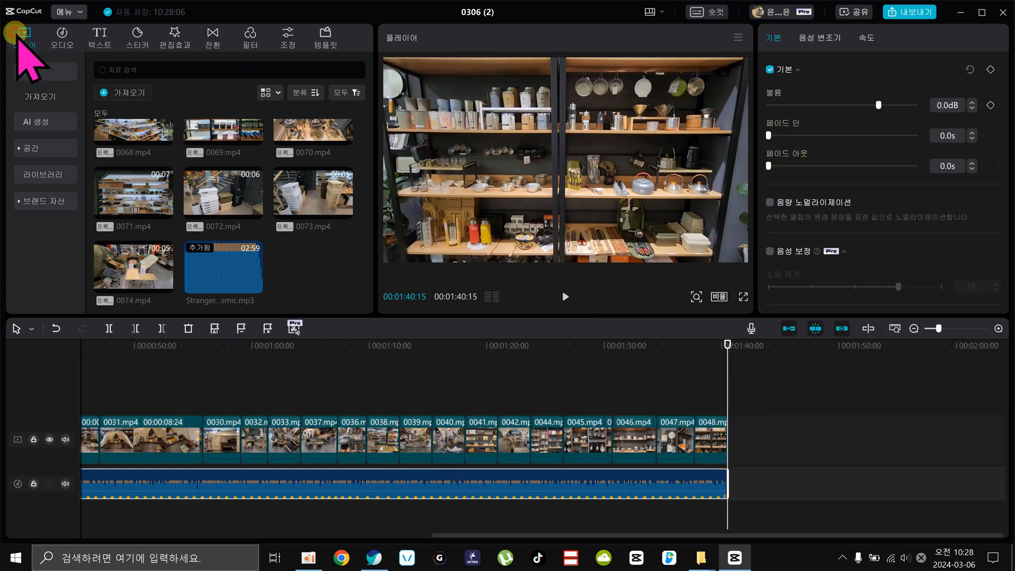
Import the Danse Macabre - Busy Strings MP3, place it directly after the Stranger Things music at 00:01:40:15 and play its opening.
click(122, 93)
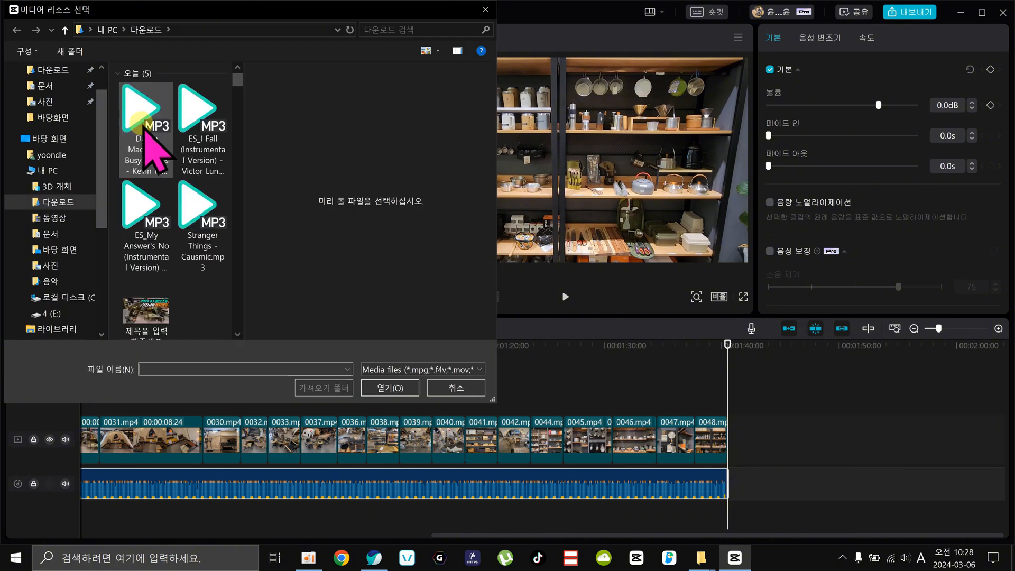
click(205, 124)
click(136, 114)
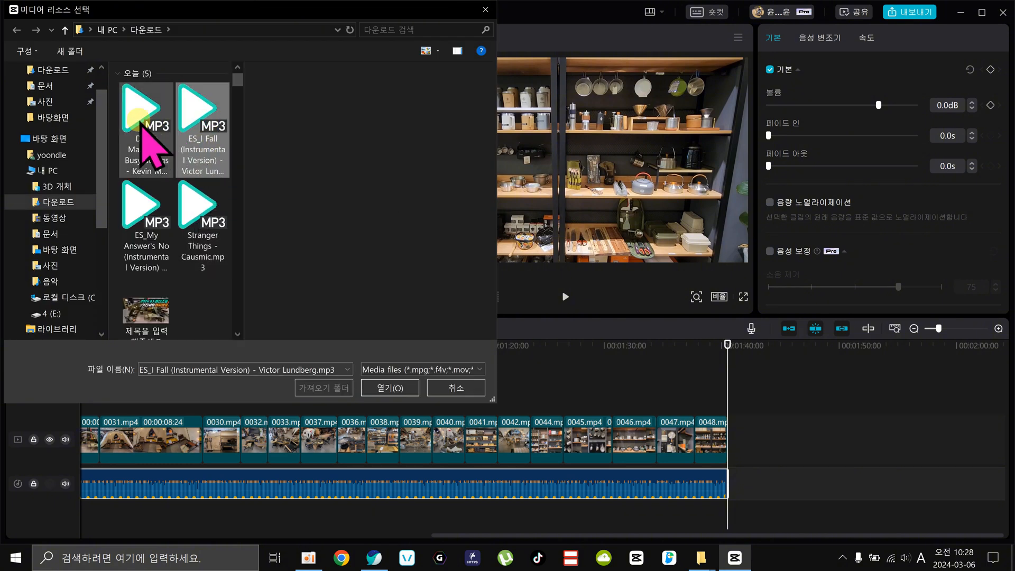
click(136, 114)
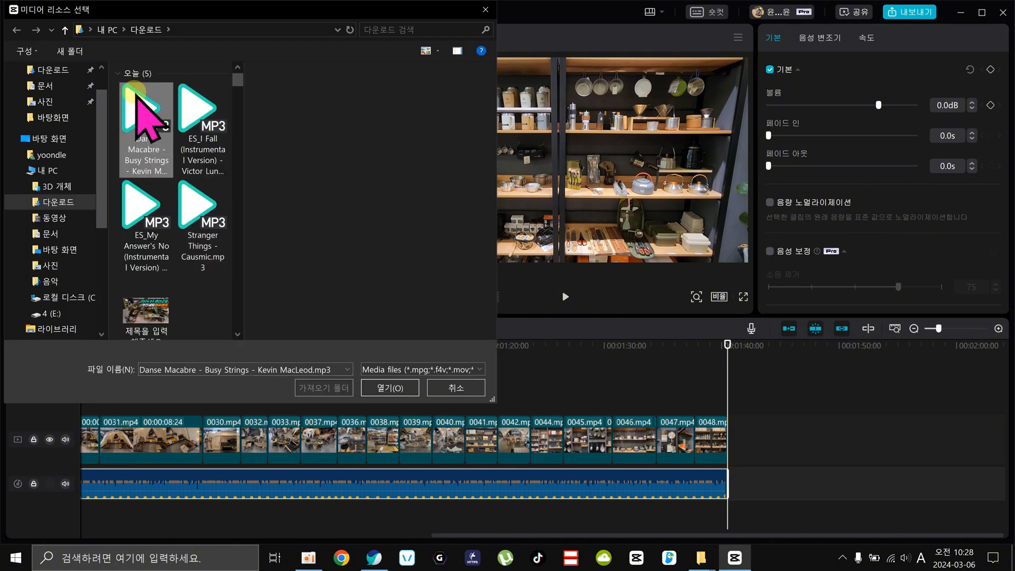
drag(136, 93, 405, 400)
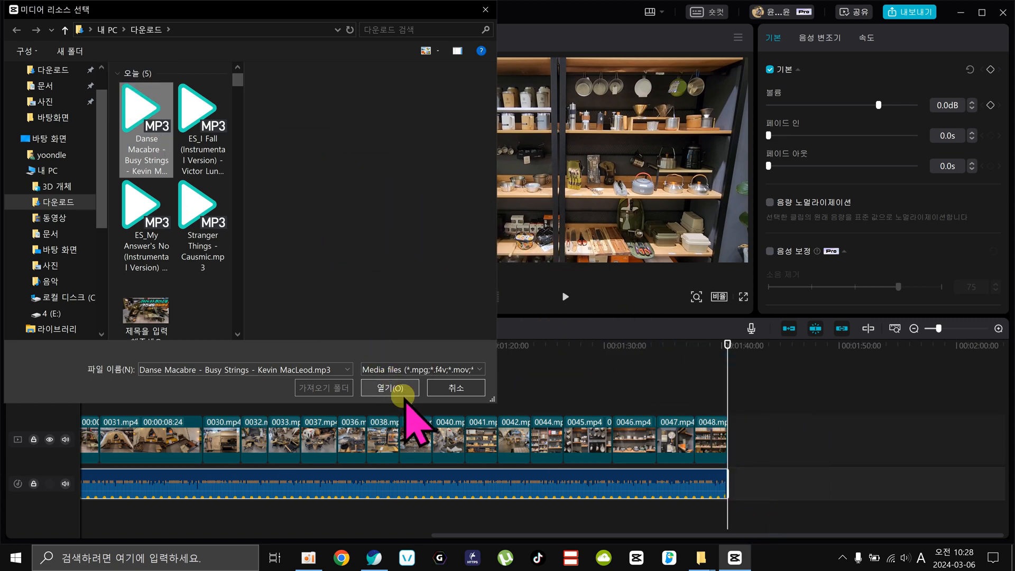
click(403, 394)
drag(329, 287, 727, 479)
key(space)
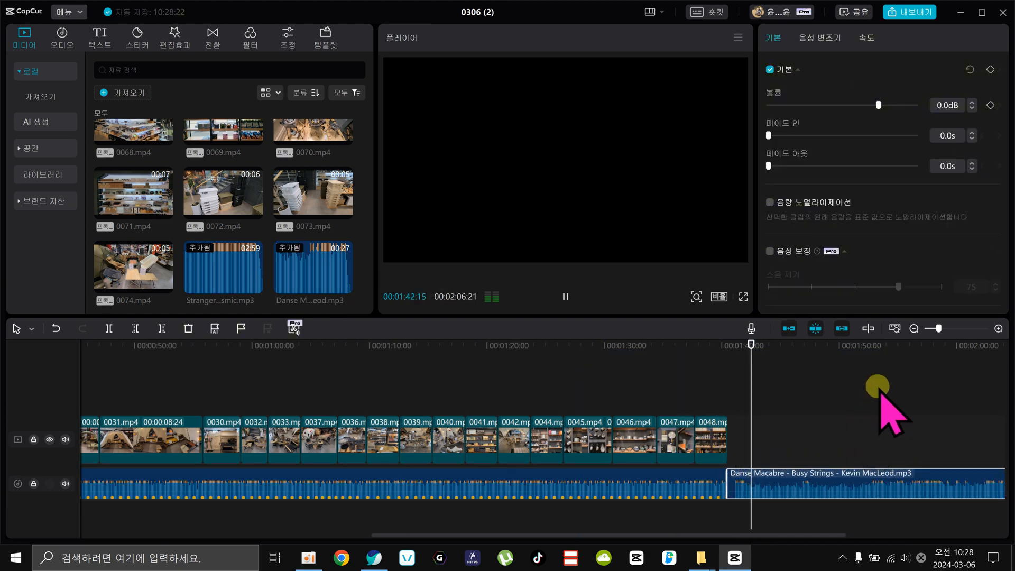
key(space)
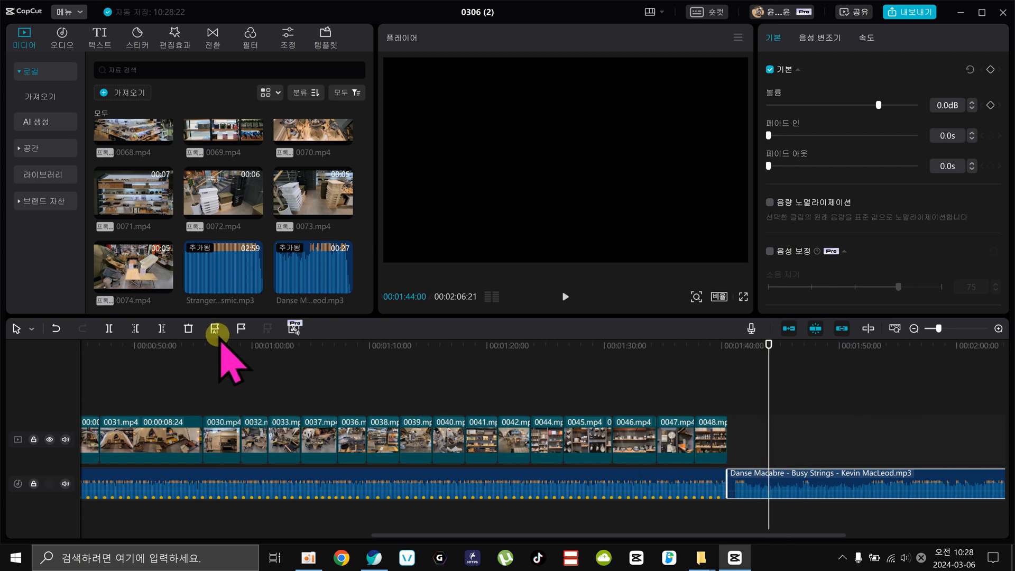
Generate Beat 1 markers on the Danse Macabre music and play its opening against them.
click(495, 468)
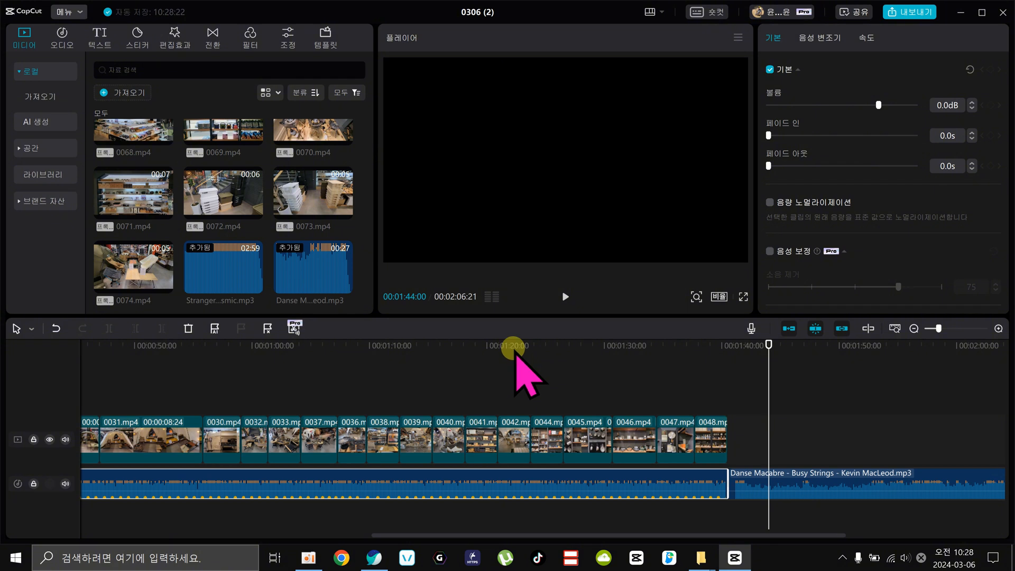
click(777, 482)
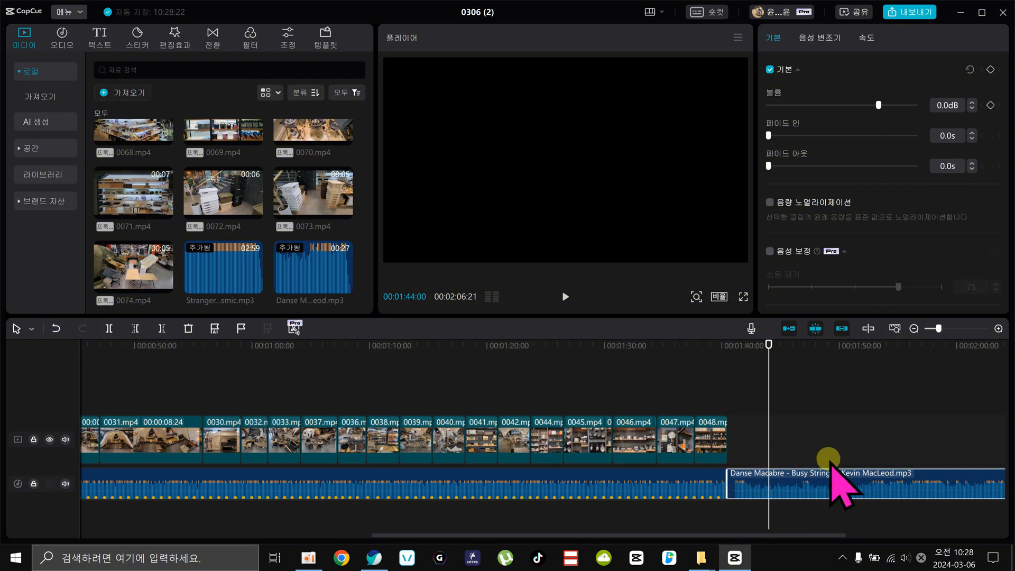
click(214, 328)
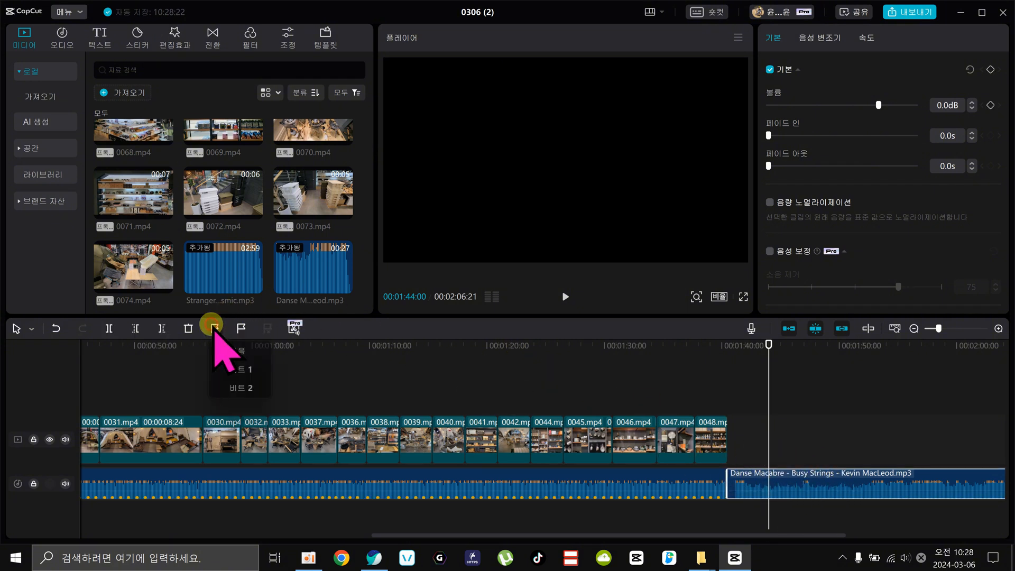
click(247, 369)
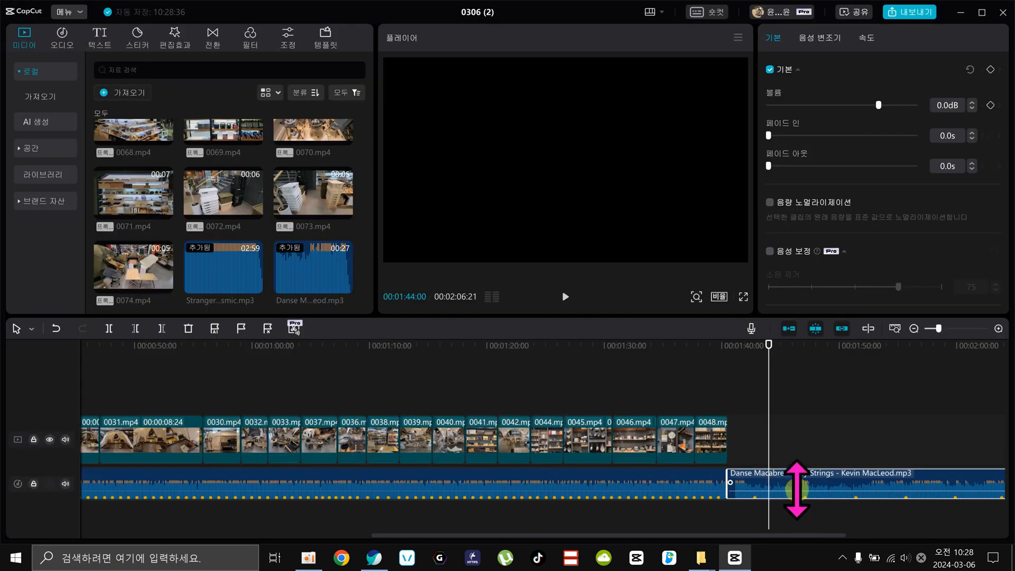
drag(768, 345, 756, 343)
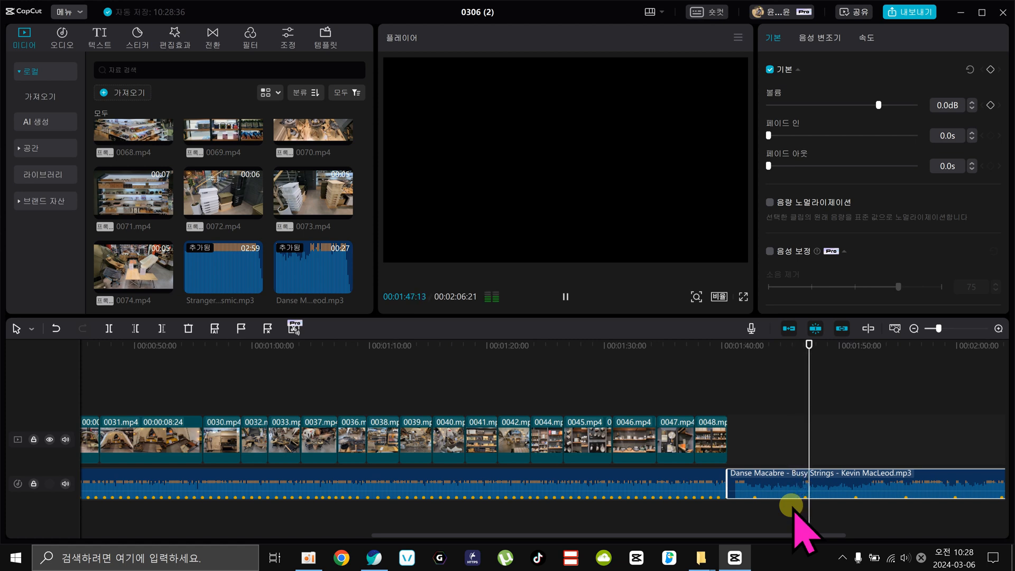
click(810, 345)
drag(804, 343, 750, 380)
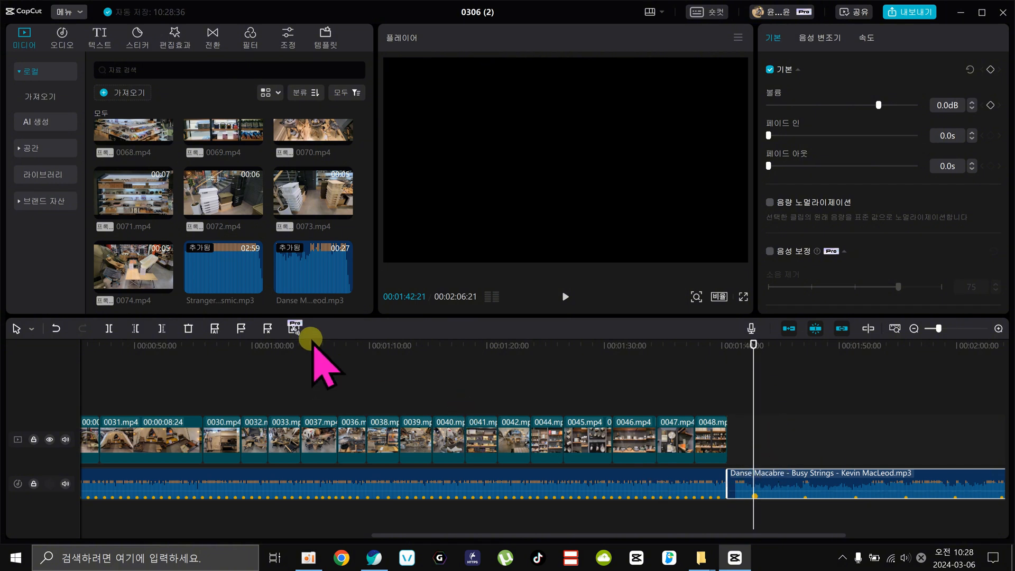
Change the automatic beat markers on the Danse Macabre music to the denser Beat 2 setting.
click(211, 328)
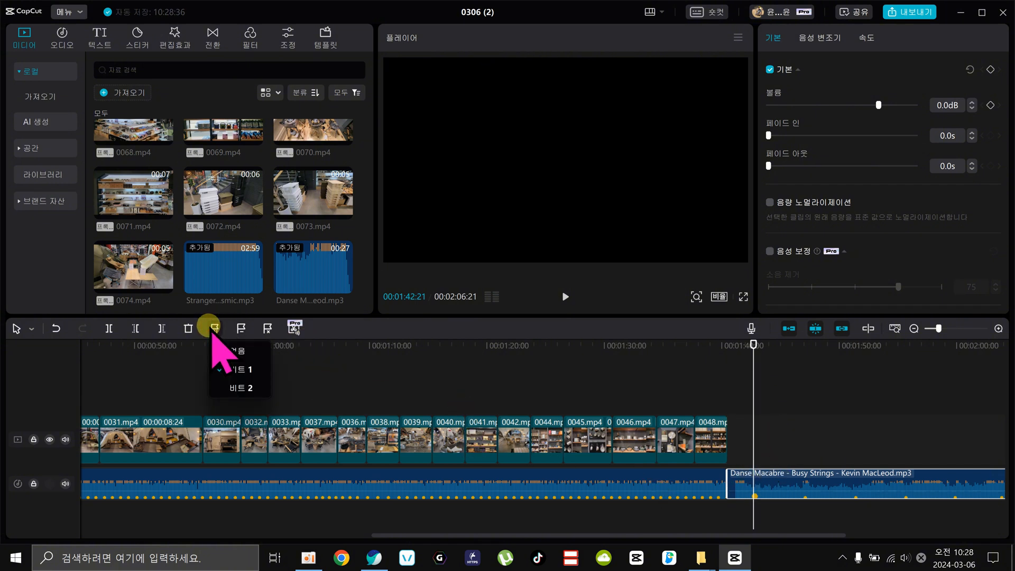
click(245, 401)
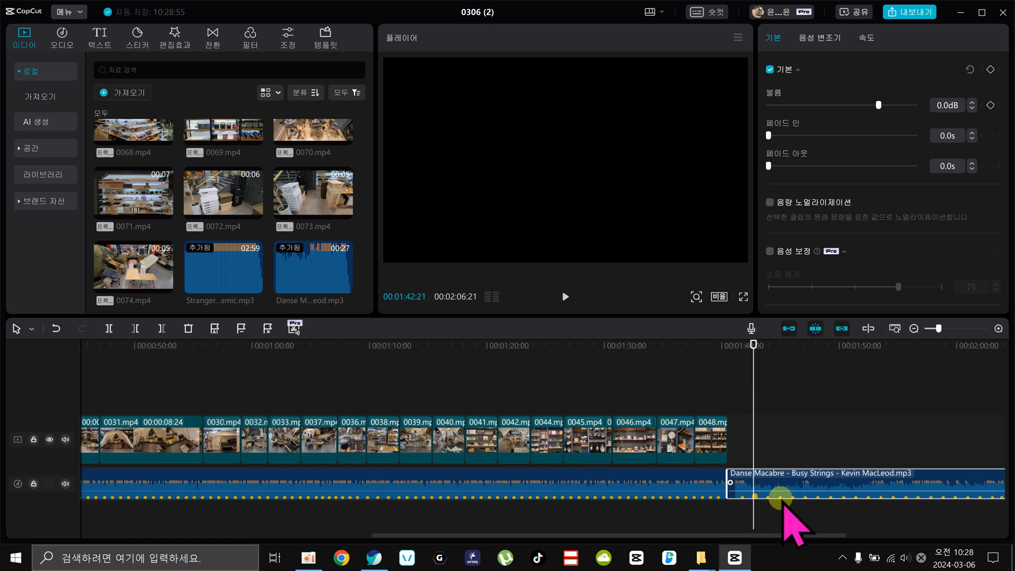
drag(782, 342, 634, 365)
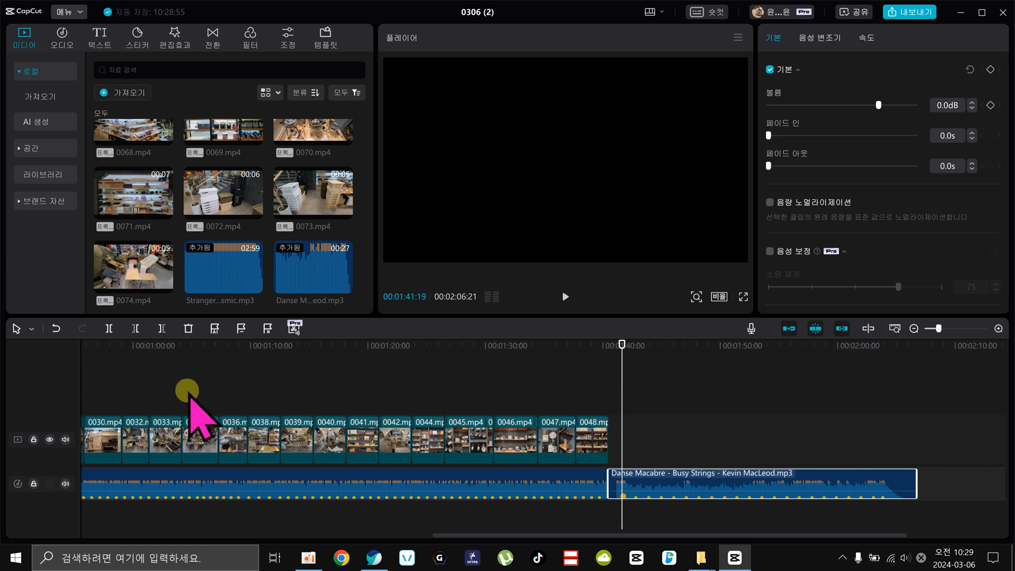
Copy the clips from 0037.mp4 through 0042.mp4 and place the copies on the main track at 00:01:40:15, above Danse Macabre.
drag(188, 393, 400, 433)
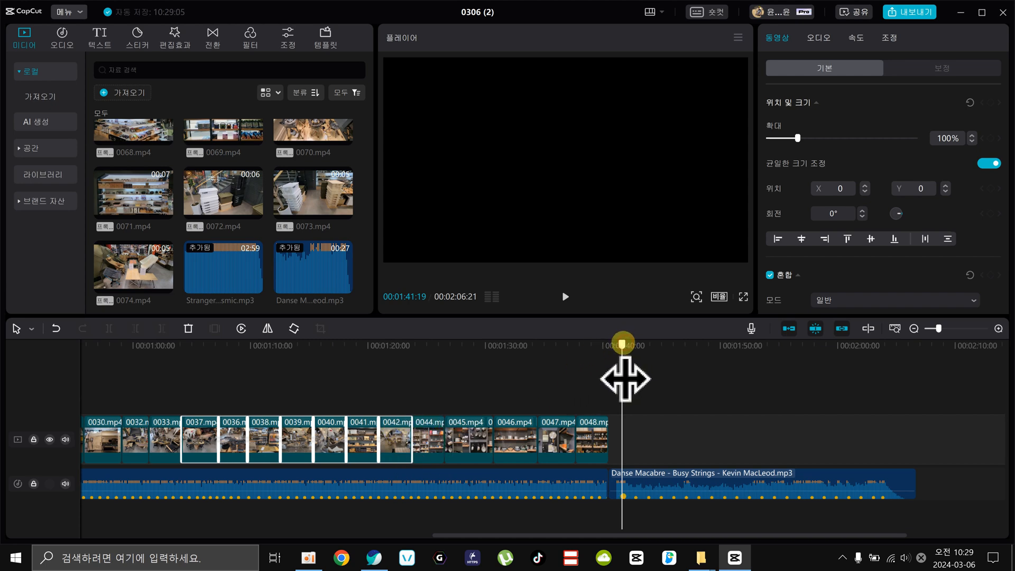
drag(623, 344, 608, 343)
key(ctrl+v)
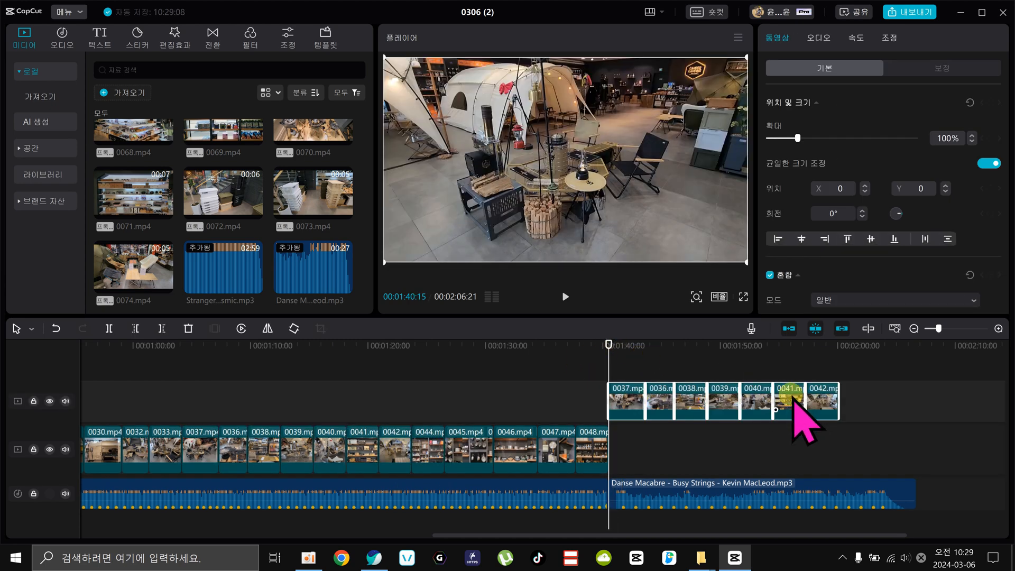
drag(629, 399, 635, 447)
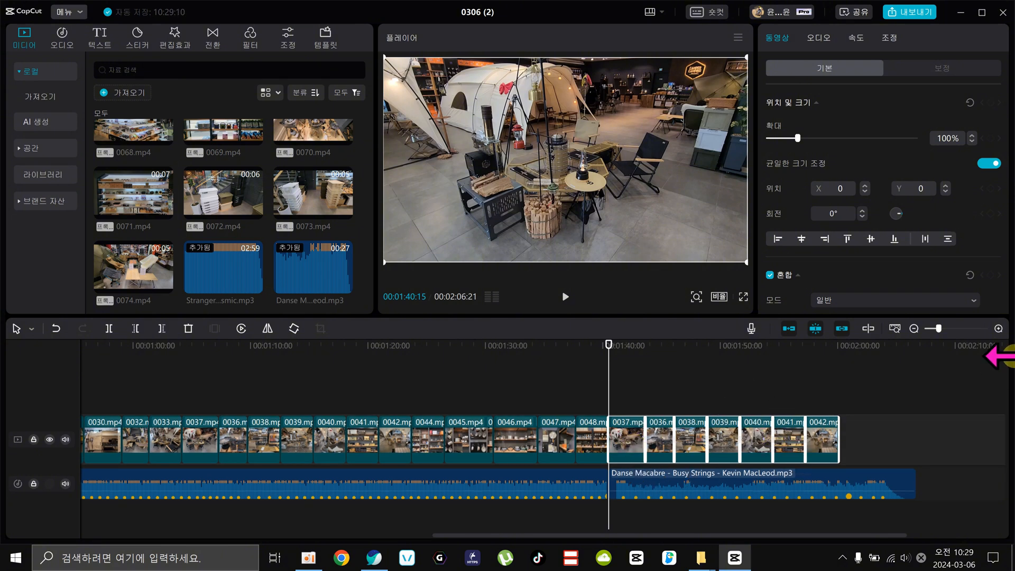
Trim the copied 0037.mp4, 0036.mp4, 0038.mp4 and 0039.mp4 to successive beat markers from 00:01:41:19, remove the remaining copies and play the result.
click(999, 328)
click(657, 344)
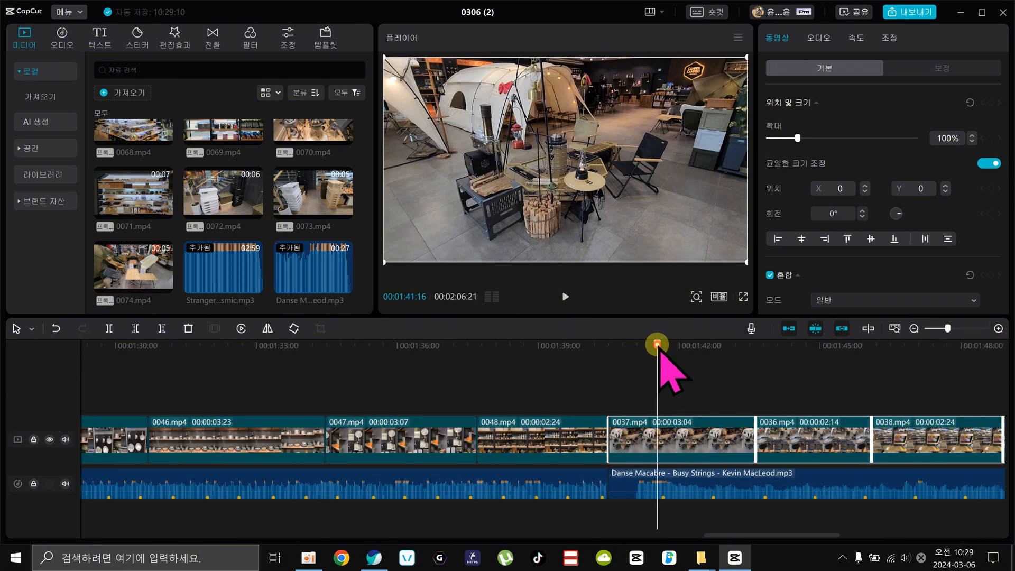
click(677, 434)
key(w)
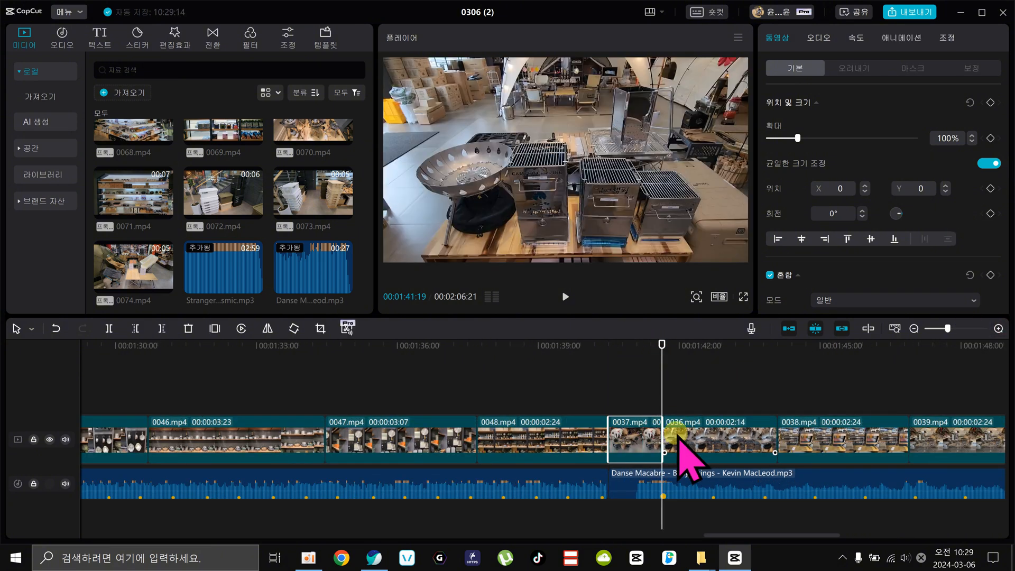
drag(685, 345, 818, 363)
key(w)
key(w)
drag(597, 343, 608, 344)
key(space)
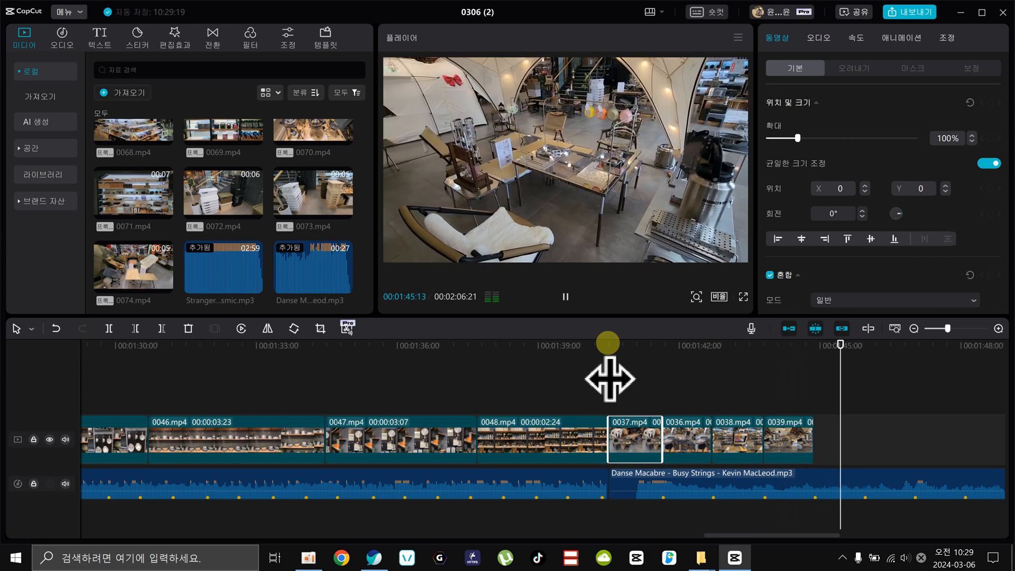
Extend the copied 0037.mp4 to 00:00:02:06 and the copied 0038.mp4 to 00:00:02:05, each ending on the next beat marker.
drag(633, 352, 709, 423)
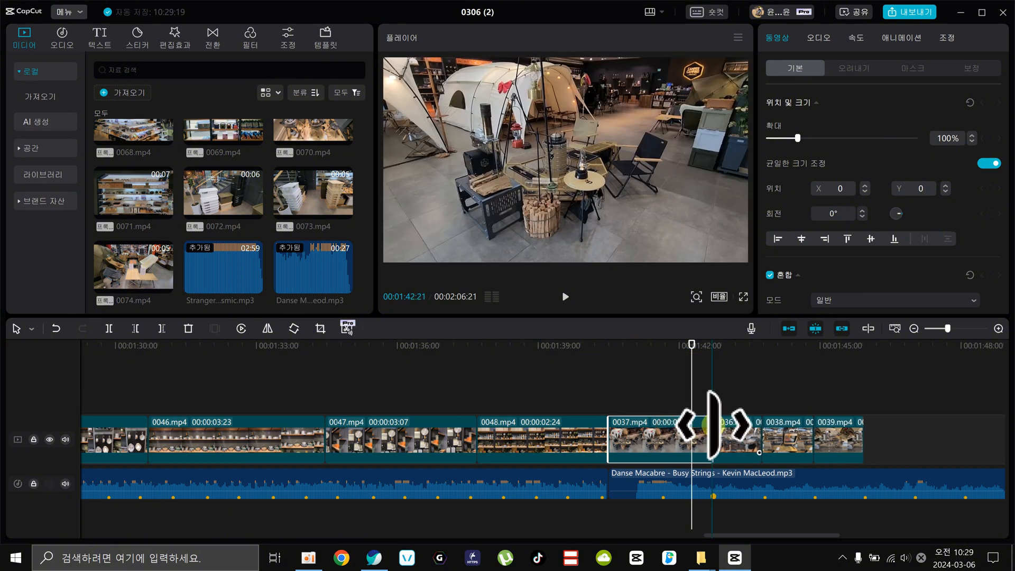
drag(818, 430, 871, 430)
key(ctrl+z)
drag(808, 430, 864, 430)
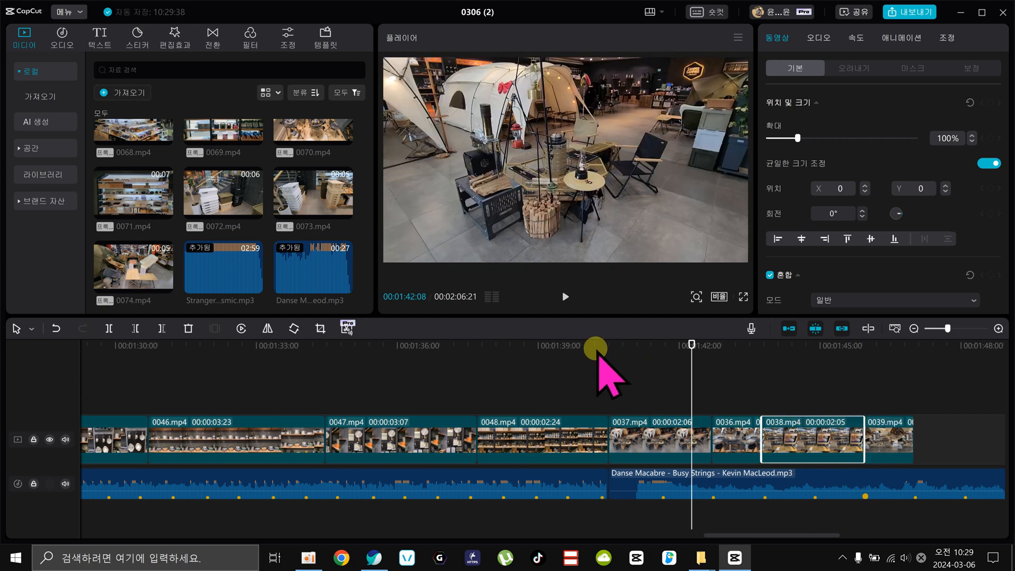
Play the section from the start of Danse Macabre to check the lengthened clips against the beat.
click(596, 381)
key(space)
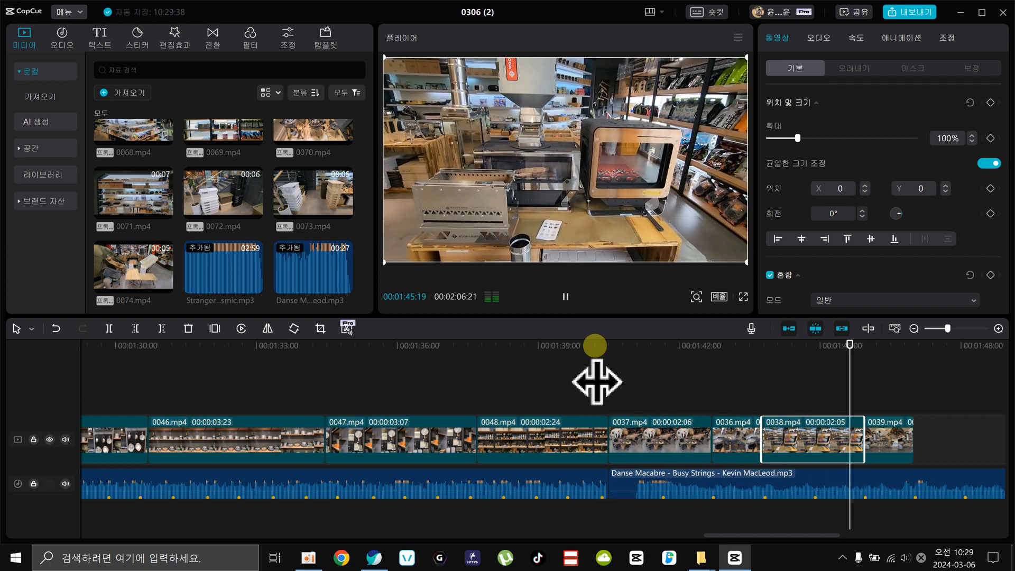
key(space)
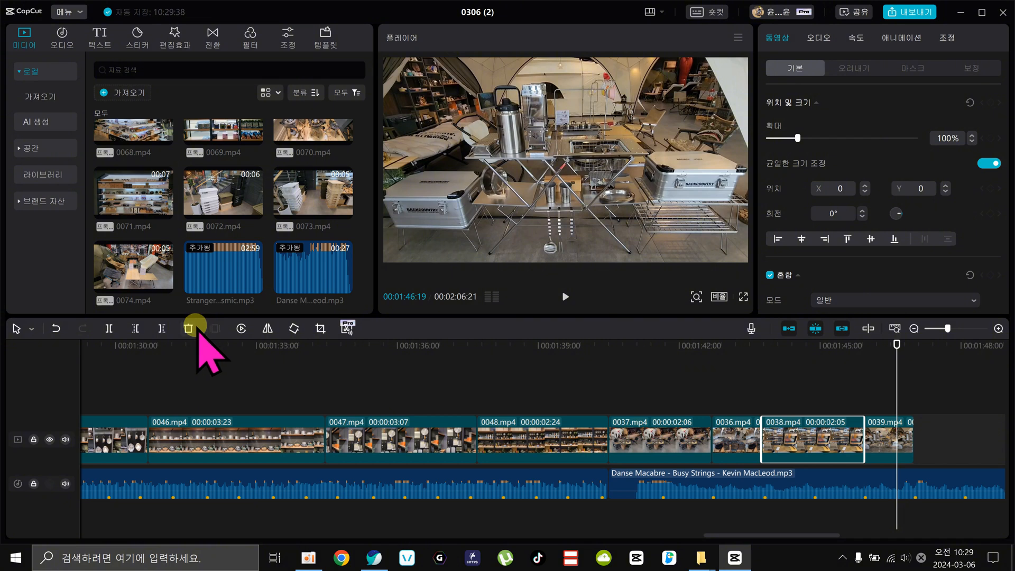
Remove the automatic beat markers from the Danse Macabre music.
click(464, 470)
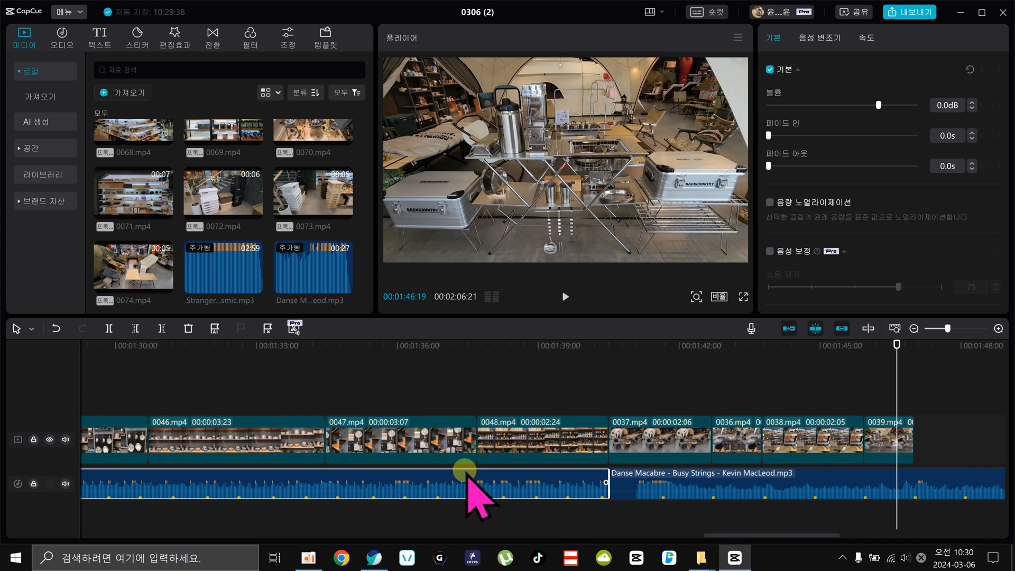
click(726, 491)
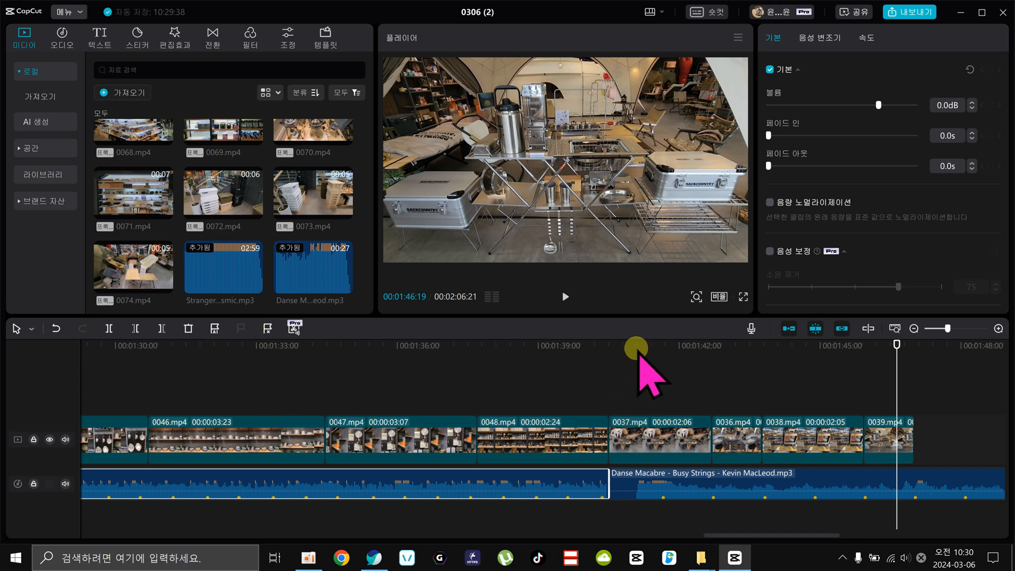
click(660, 489)
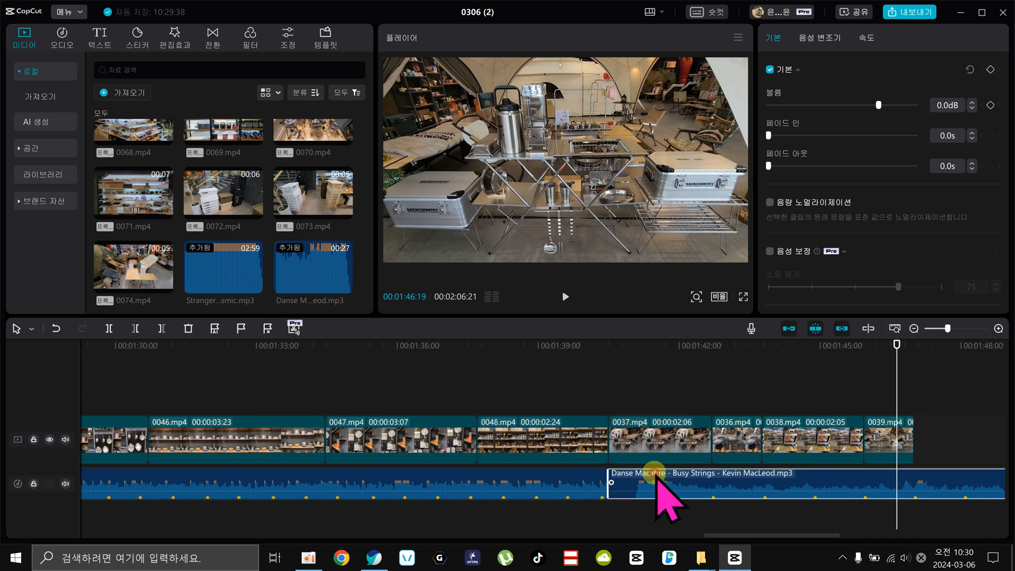
click(215, 332)
click(226, 364)
Delete the copied clips 0037.mp4, 0036.mp4, 0038.mp4 and 0039.mp4 above the Danse Macabre music.
click(610, 364)
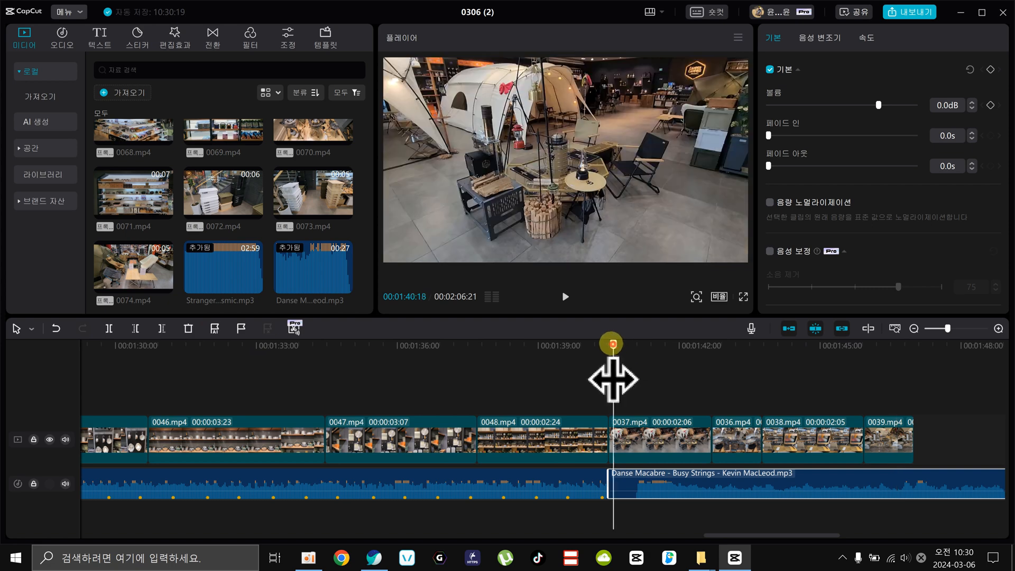
drag(608, 378, 894, 414)
key(Delete)
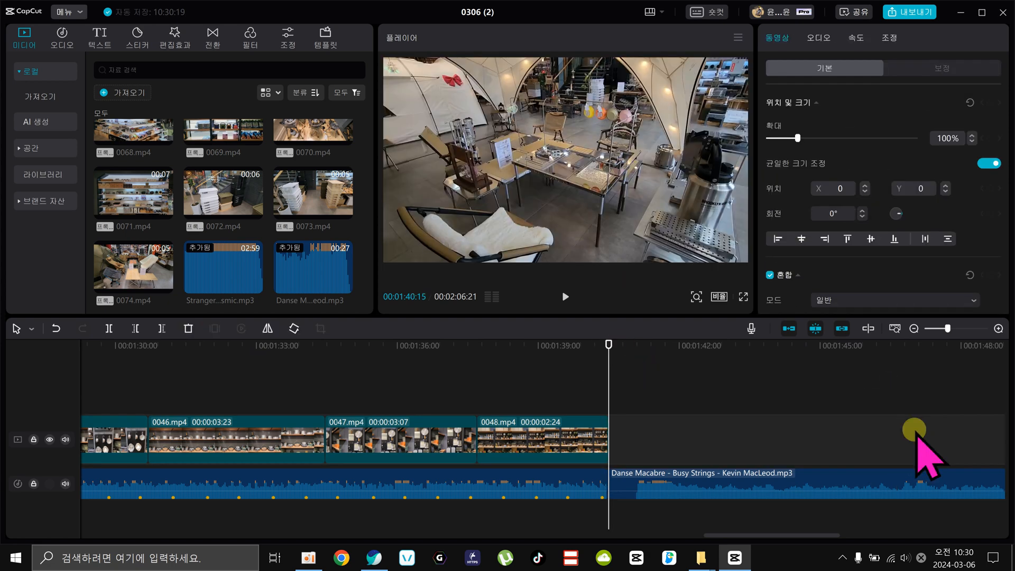
Play Danse Macabre from its start to locate the first beat and add a manual beat marker at 00:01:42:05.
key(space)
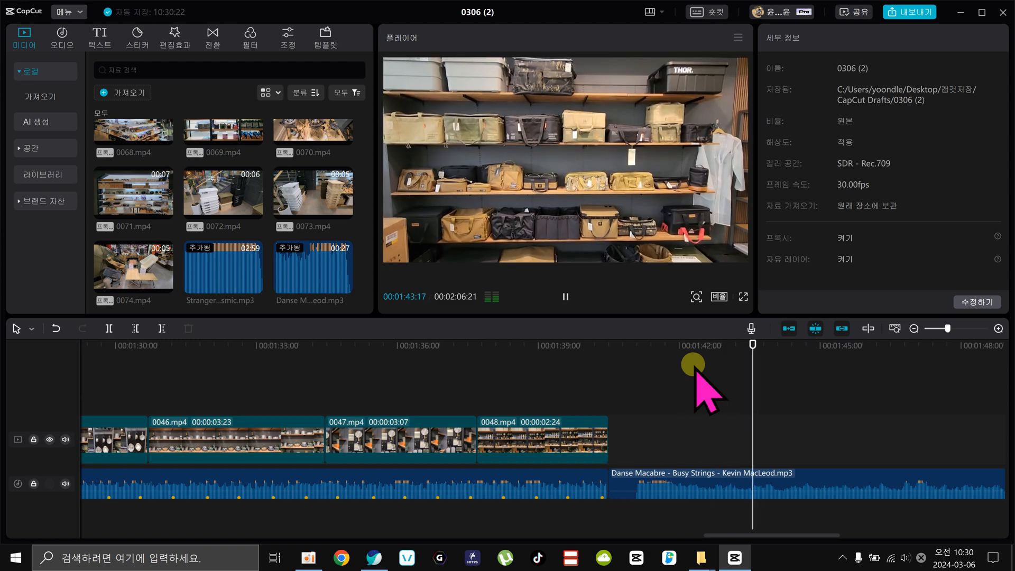
click(638, 345)
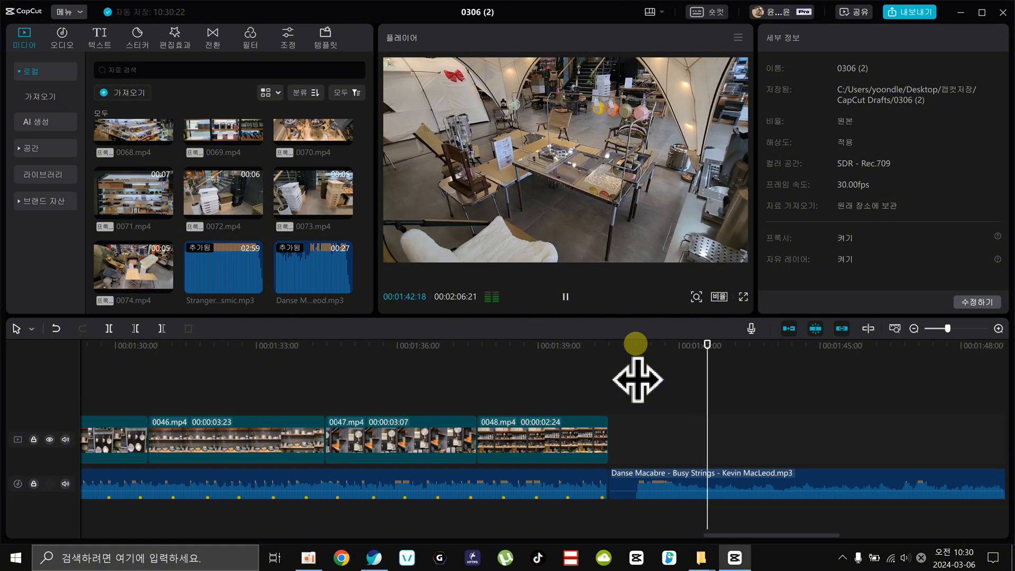
key(space)
drag(689, 353, 686, 380)
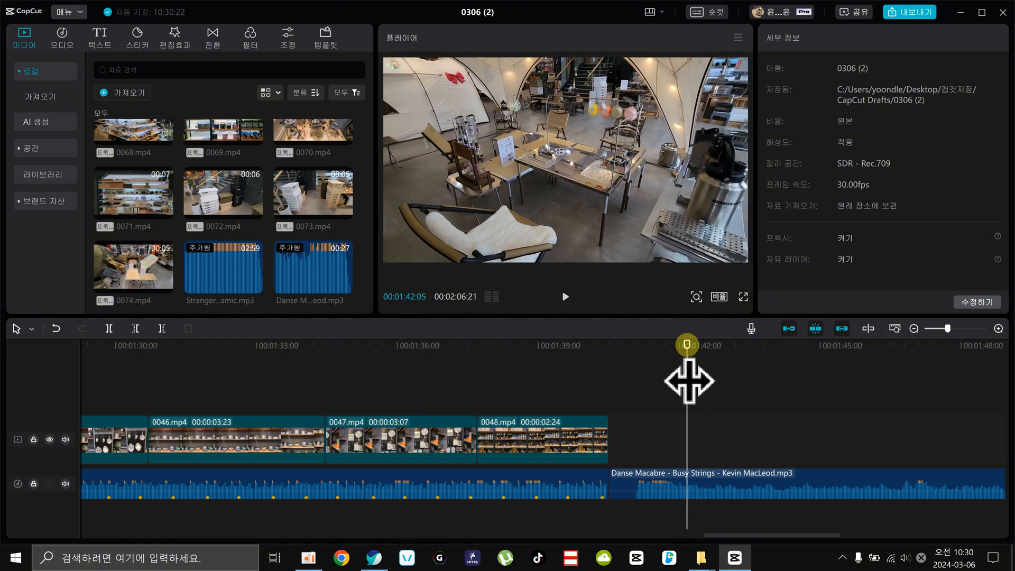
click(681, 475)
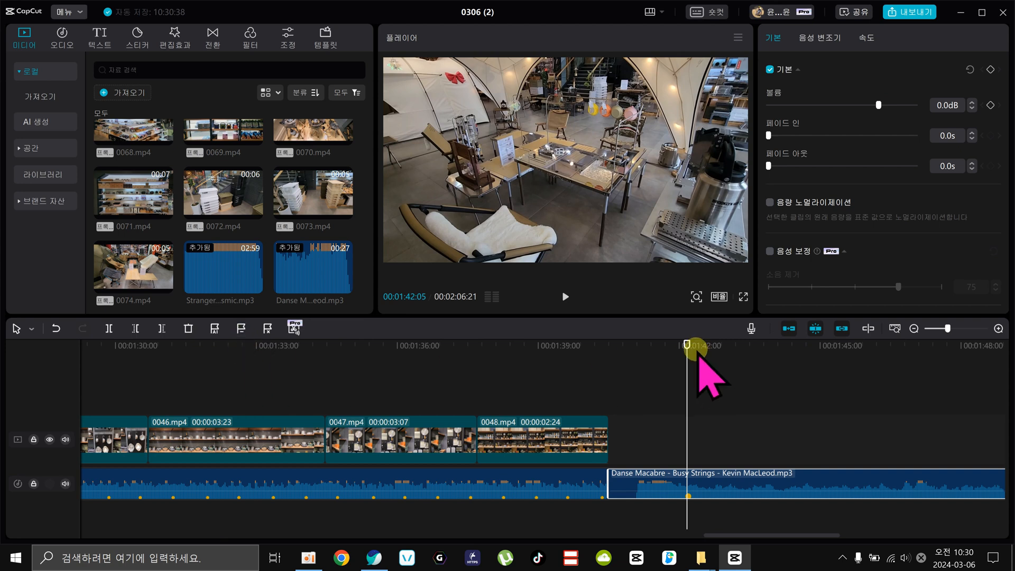
Listen for the following beats in Danse Macabre and add beat markers at about 00:01:42:29 and 00:01:43:25.
drag(696, 360, 614, 399)
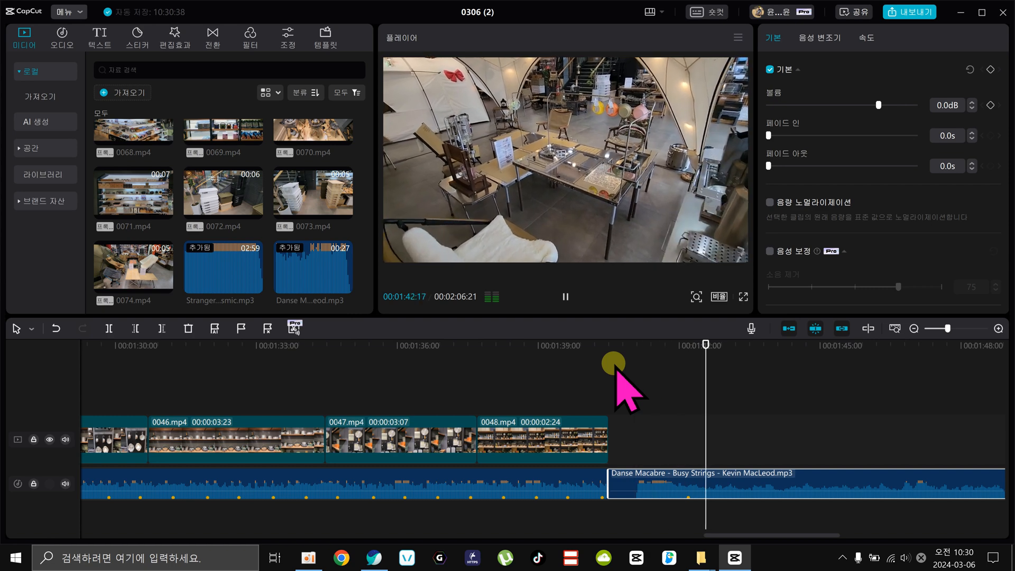
key(space)
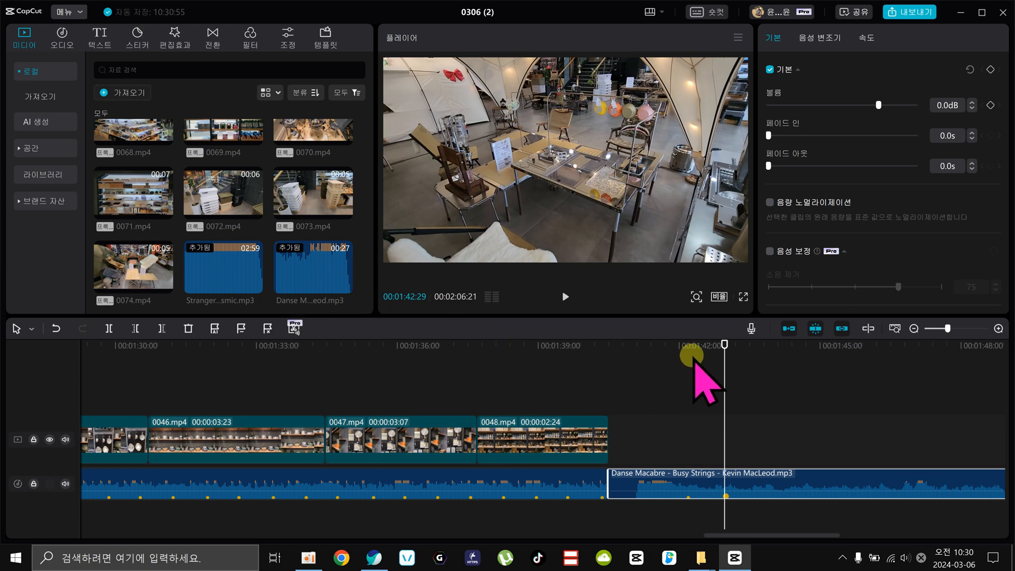
key(space)
key(space)
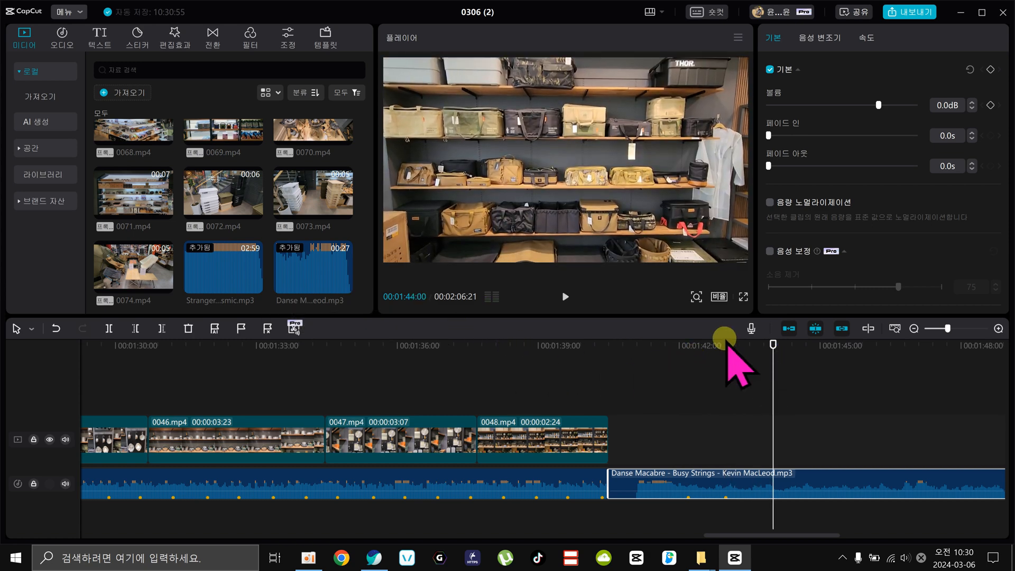
click(716, 344)
key(space)
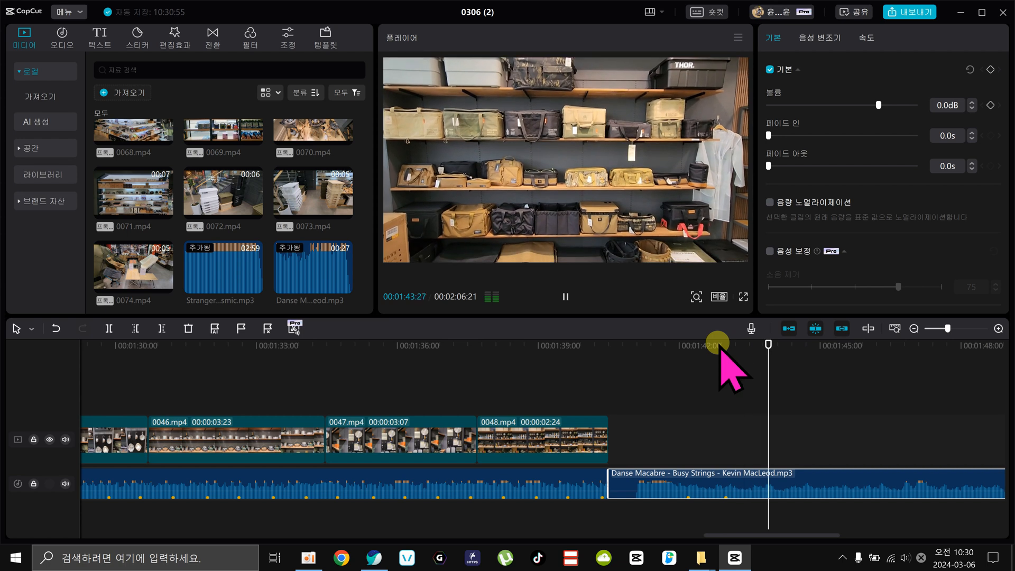
key(space)
click(765, 343)
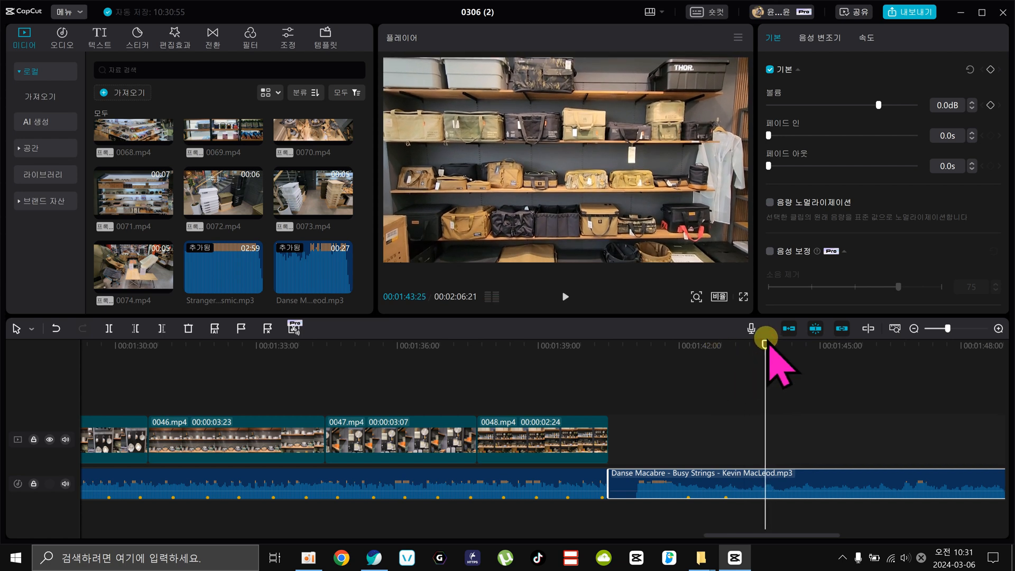
Continue listening to Danse Macabre and add a fourth beat marker at 00:01:44:21.
key(space)
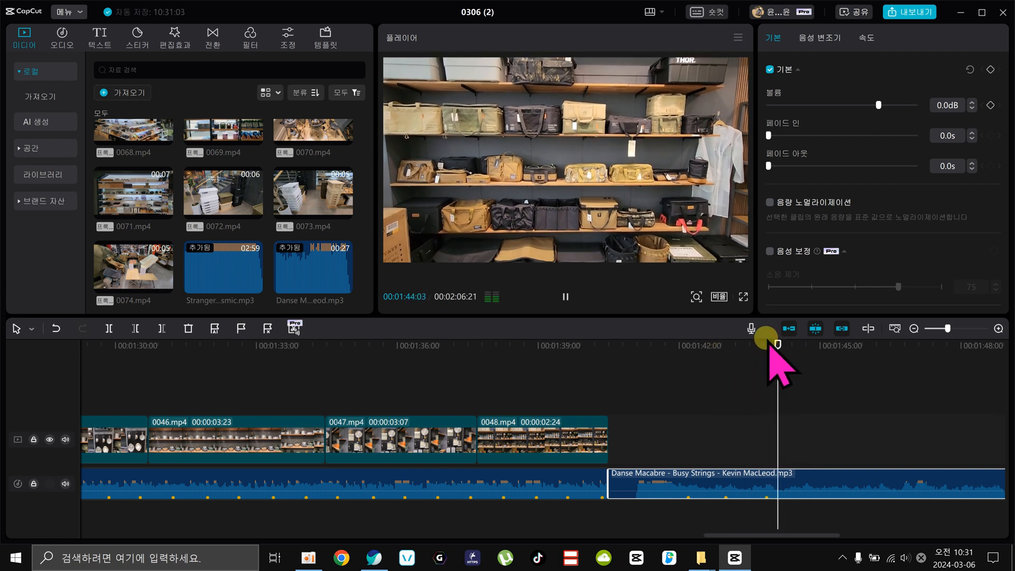
key(space)
click(805, 344)
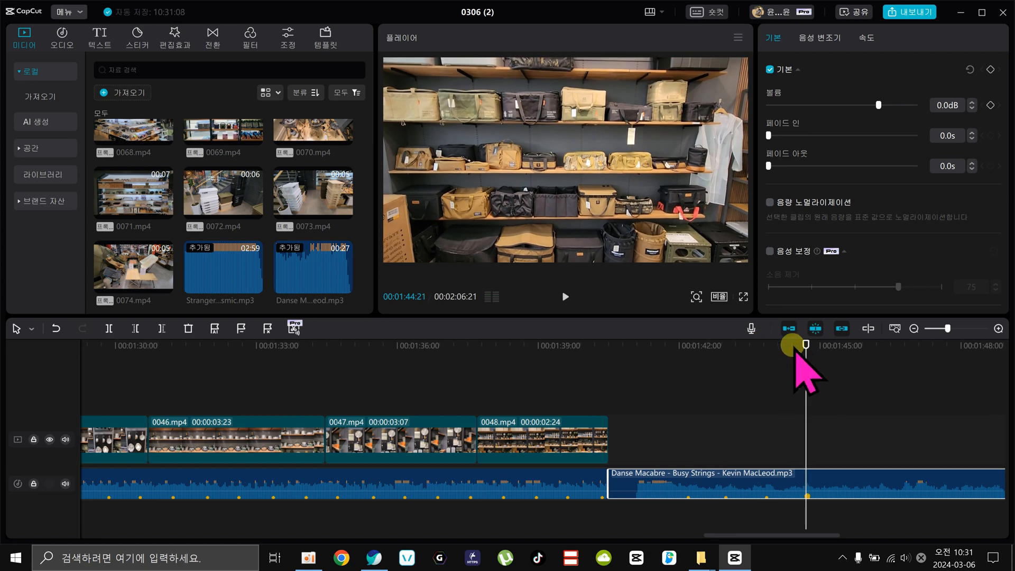
Play the opening of Danse Macabre again to check the manual markers against the beats.
click(679, 376)
drag(685, 381, 634, 380)
key(space)
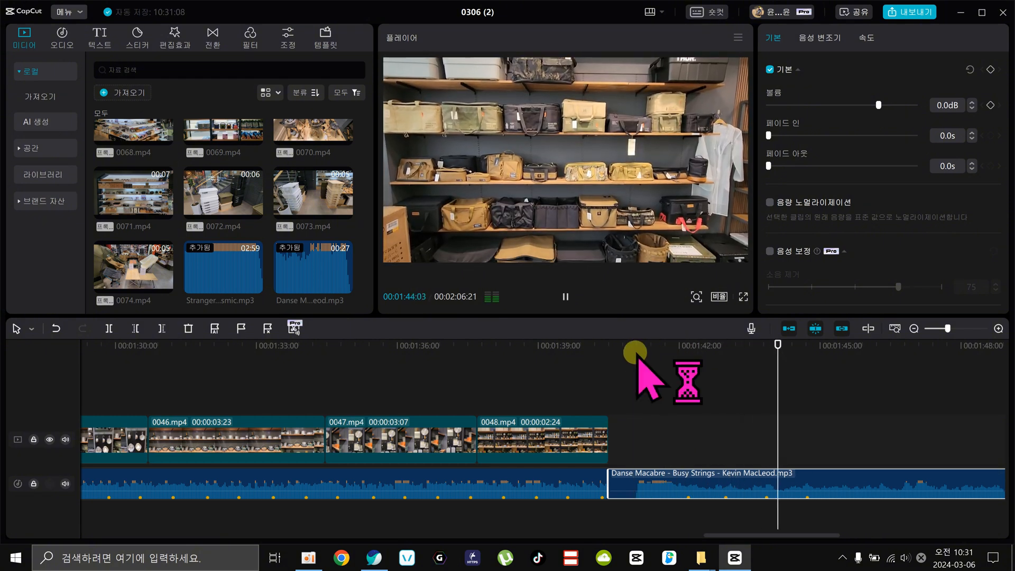
key(space)
drag(656, 350, 612, 389)
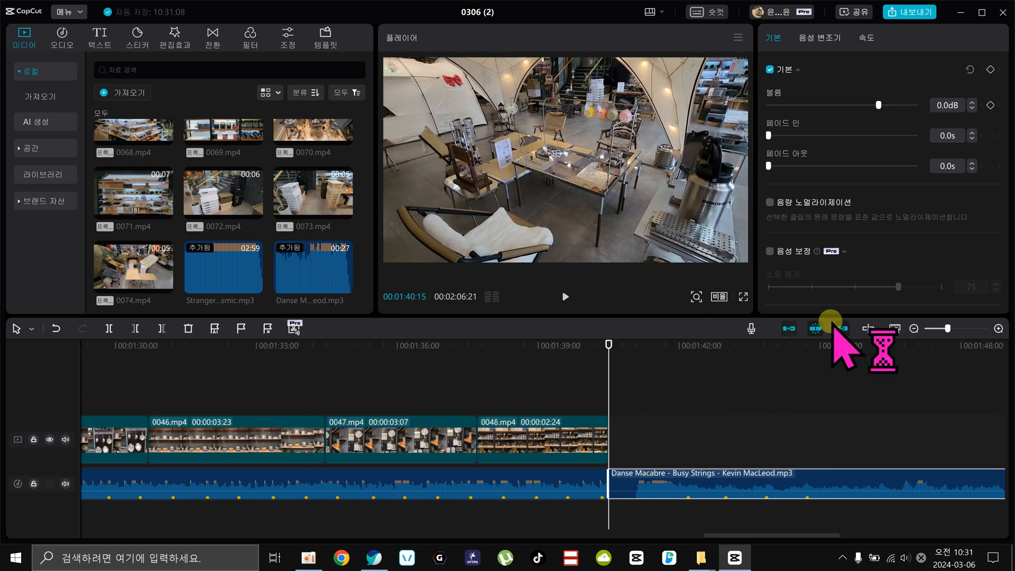
Copy the consecutive clips from 0037.mp4 through 0042.mp4, and delete the leftover 0040.mp4, 0041.mp4 and 0042.mp4 clips above Danse Macabre.
click(913, 328)
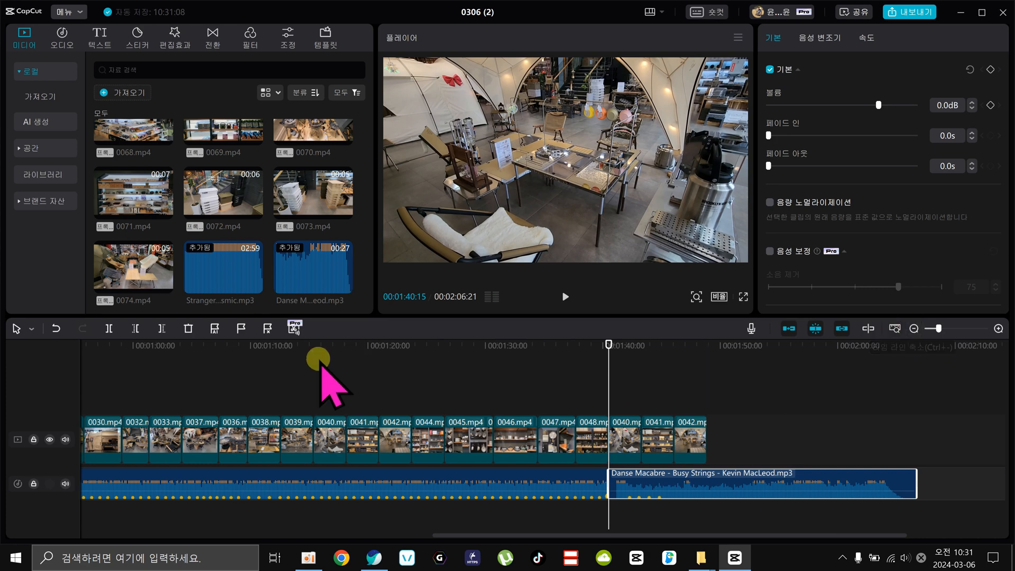
drag(211, 374, 415, 439)
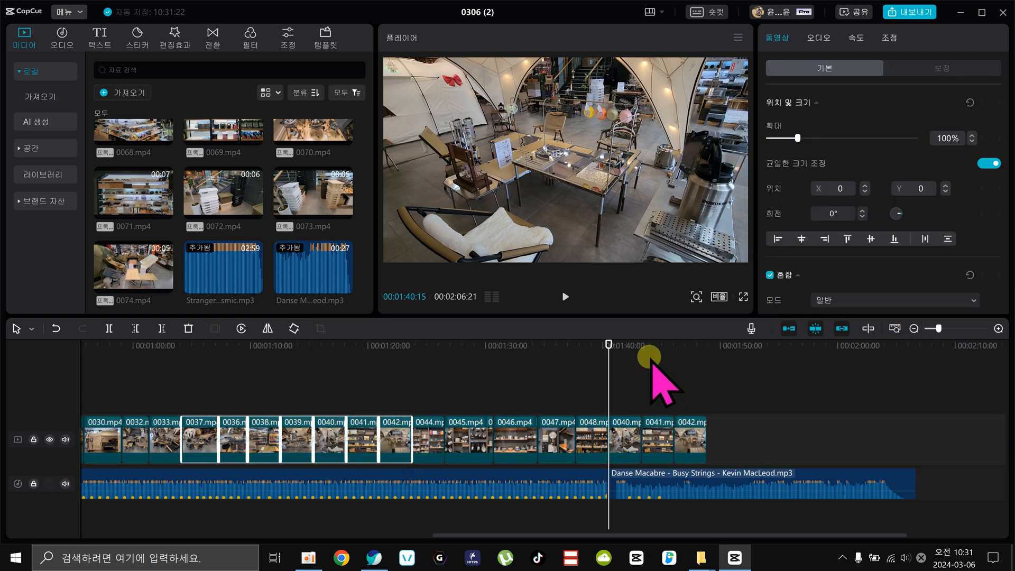
click(709, 345)
click(679, 422)
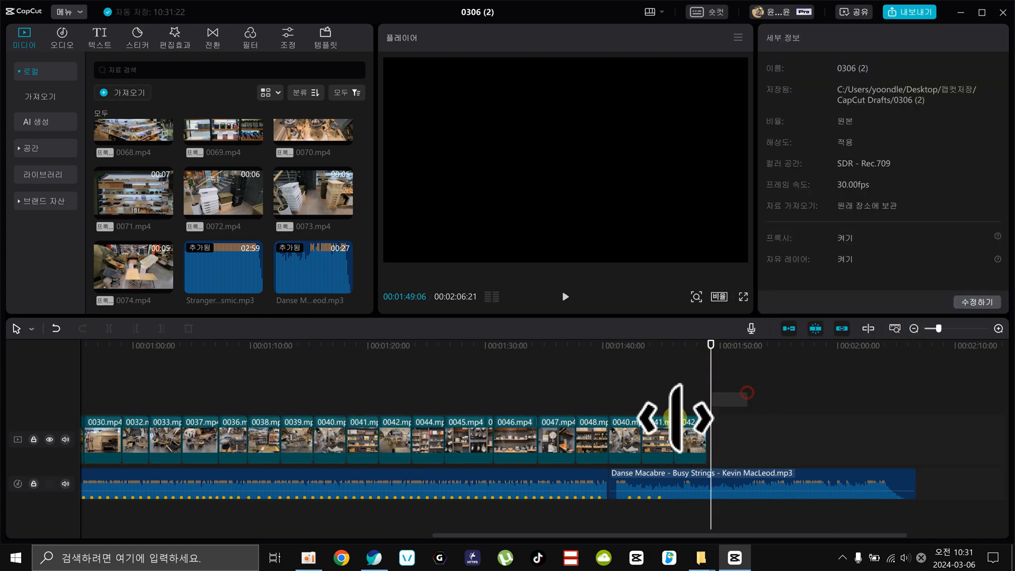
click(997, 328)
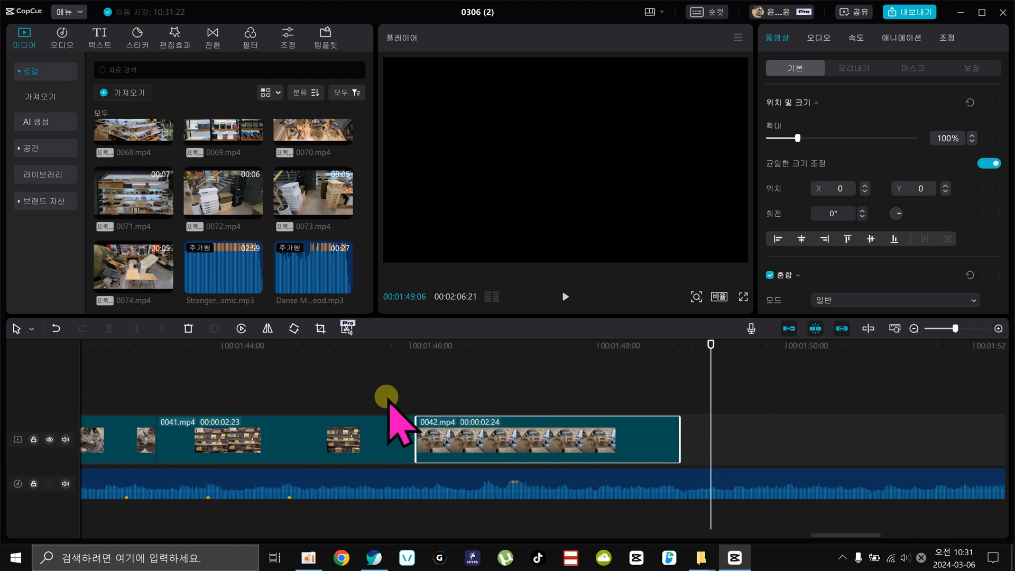
click(913, 328)
click(675, 481)
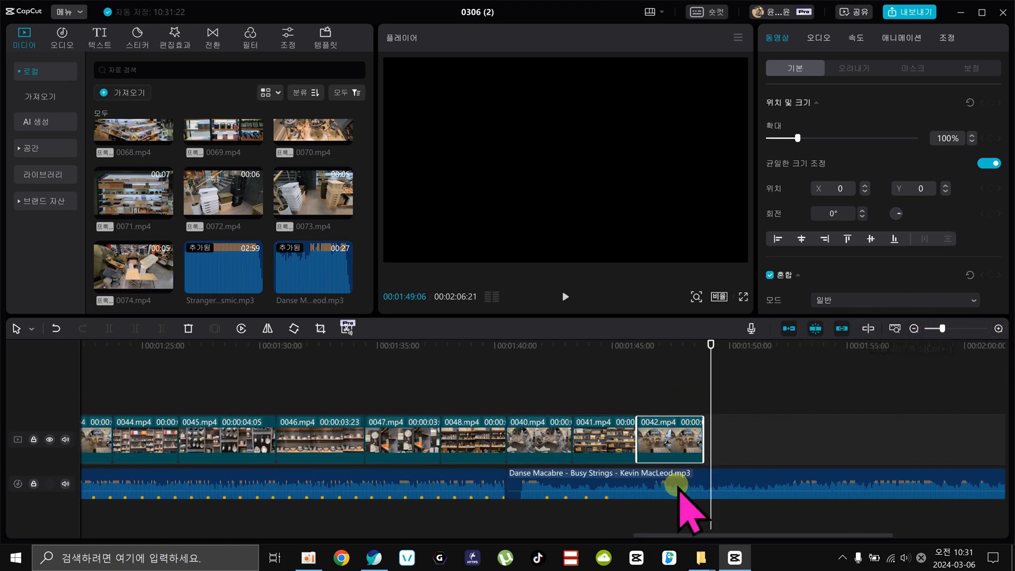
drag(750, 387, 526, 431)
key(Delete)
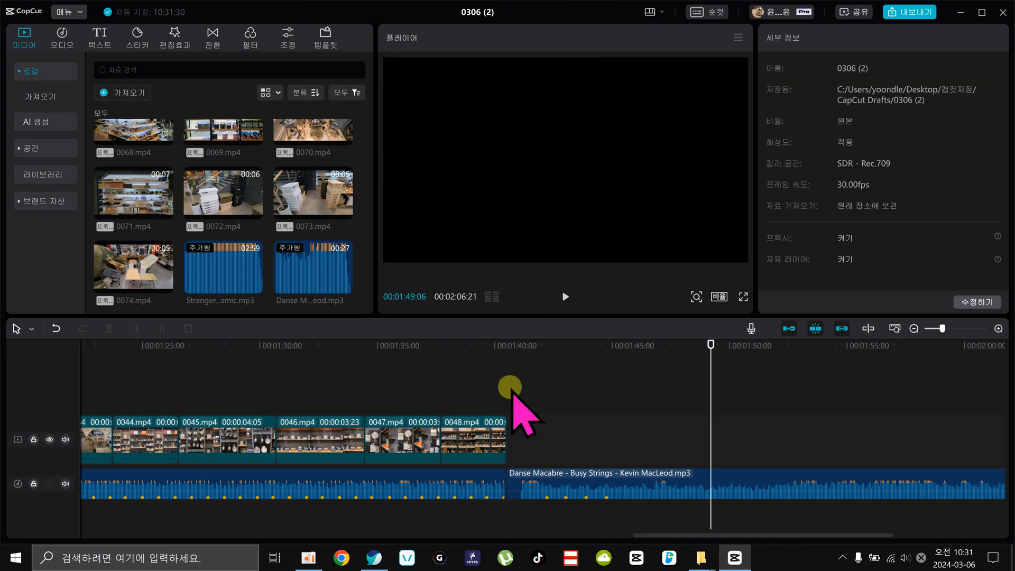
Paste the copied clips at 00:01:40:15, where Danse Macabre starts, and move them onto the main track after 0048.mp4.
click(544, 343)
drag(544, 344, 507, 350)
key(ctrl+v)
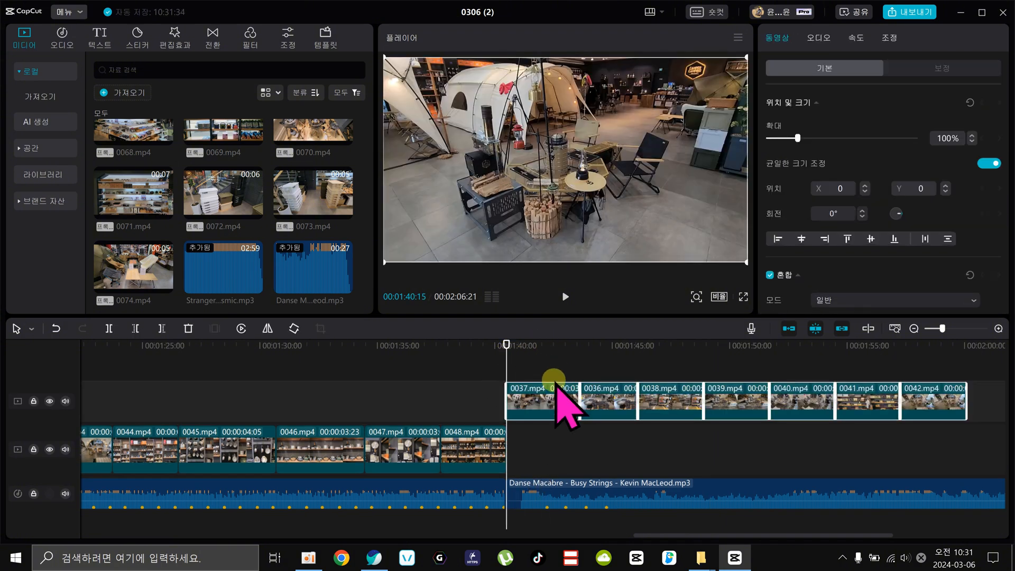
drag(545, 404, 551, 425)
Trim the ends of the pasted 0037.mp4, 0036.mp4, 0038.mp4 and 0039.mp4 to the four successive beat markers.
click(545, 342)
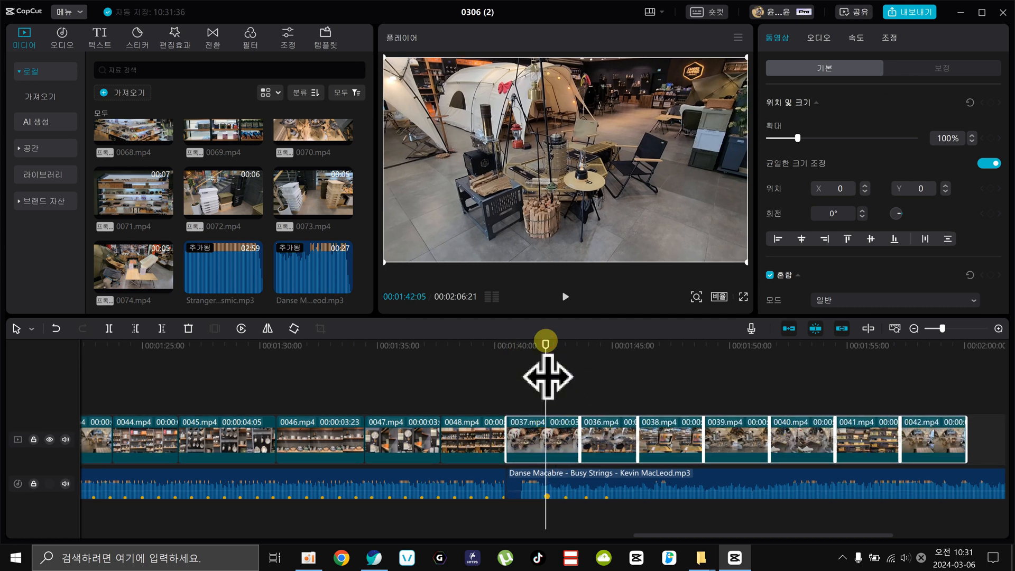
key(w)
click(564, 344)
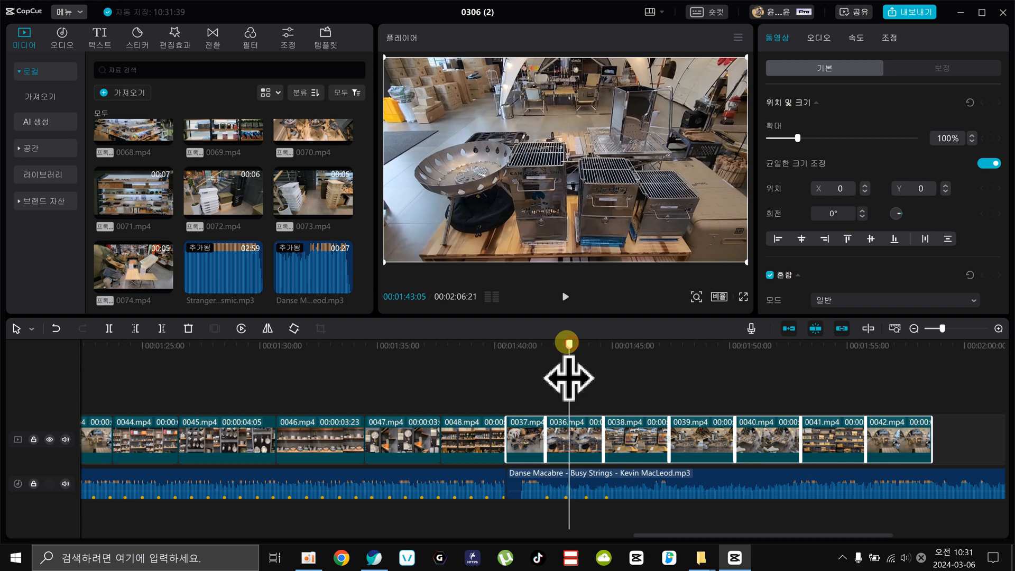
key(w)
click(584, 375)
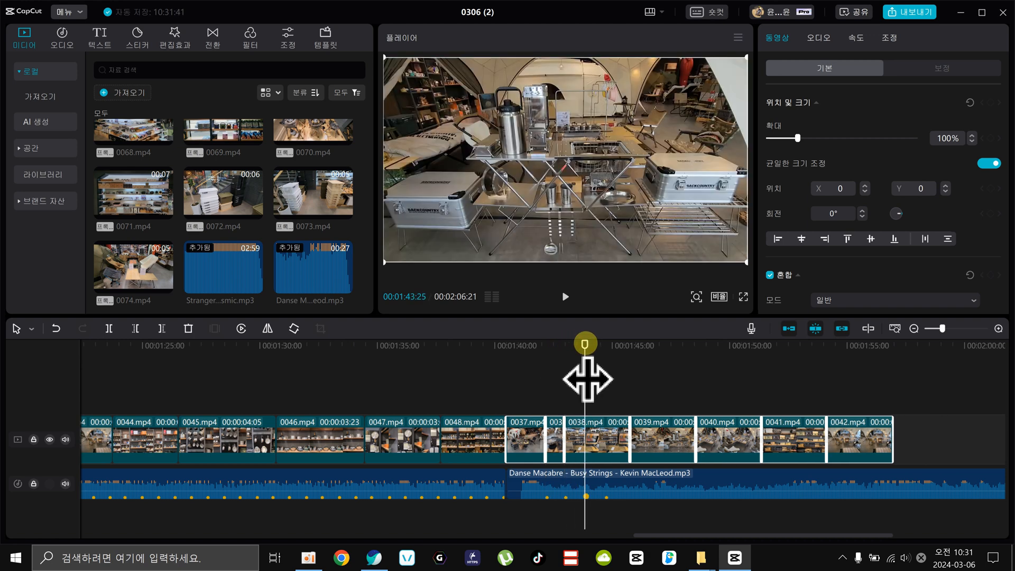
key(w)
click(605, 376)
key(w)
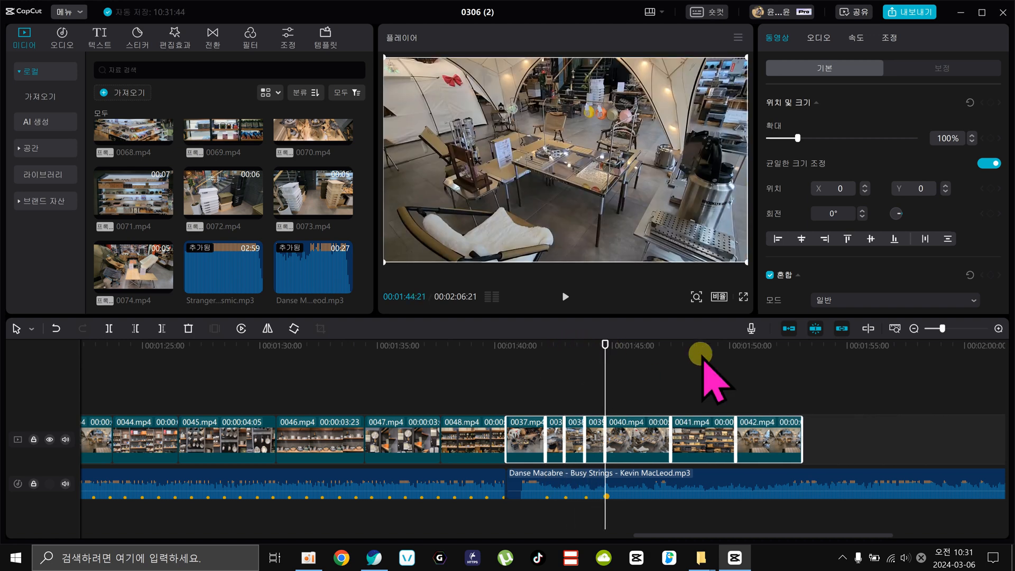
Delete the pasted clips 0040.mp4, 0041.mp4 and 0042.mp4 that follow the last beat marker.
click(855, 388)
drag(854, 386, 649, 439)
key(Delete)
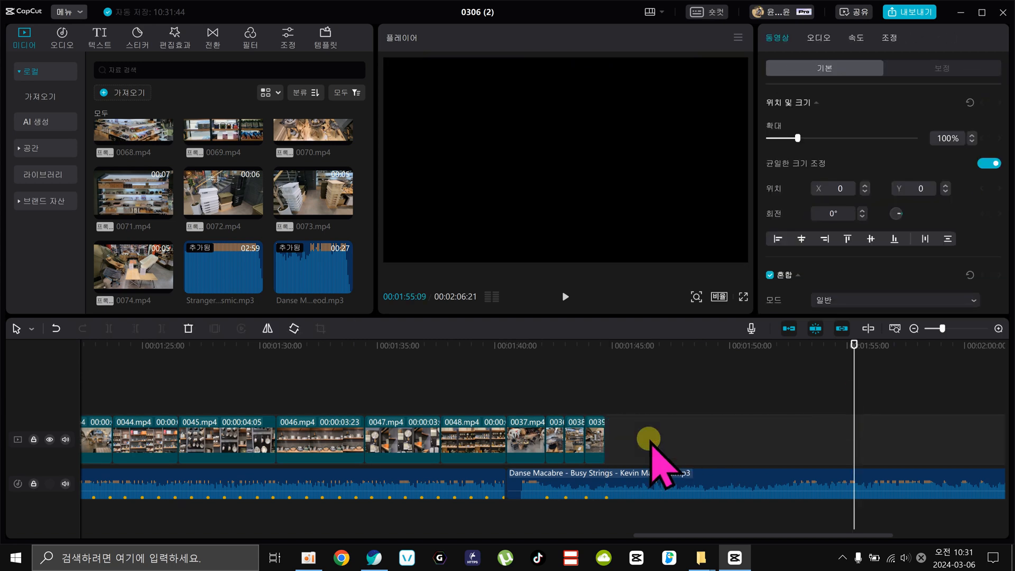
Play the Danse Macabre section to check the trimmed clips against the beat, and listen for further beats after 0039.mp4.
click(498, 379)
key(space)
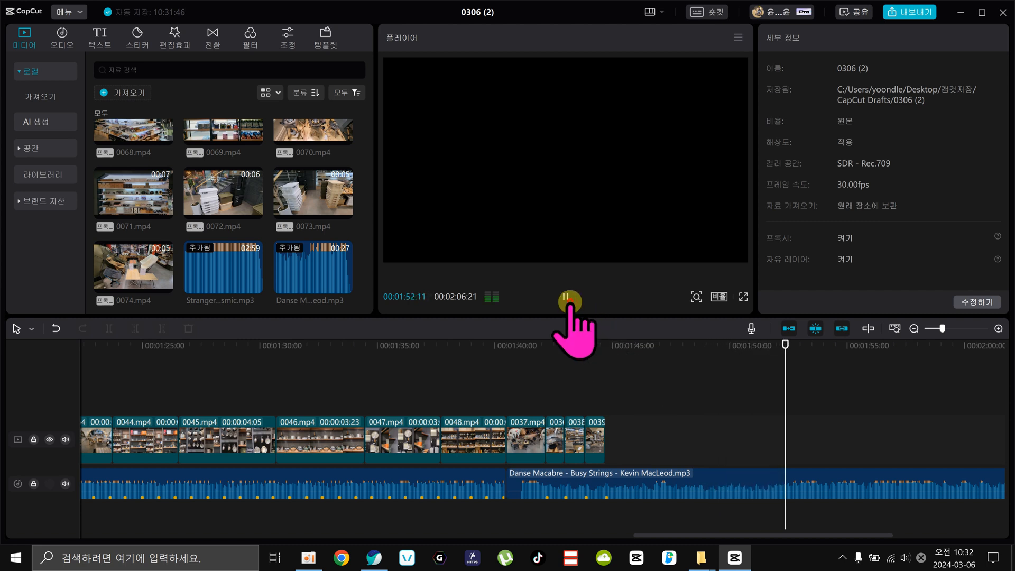
click(616, 342)
drag(617, 342, 624, 343)
click(562, 296)
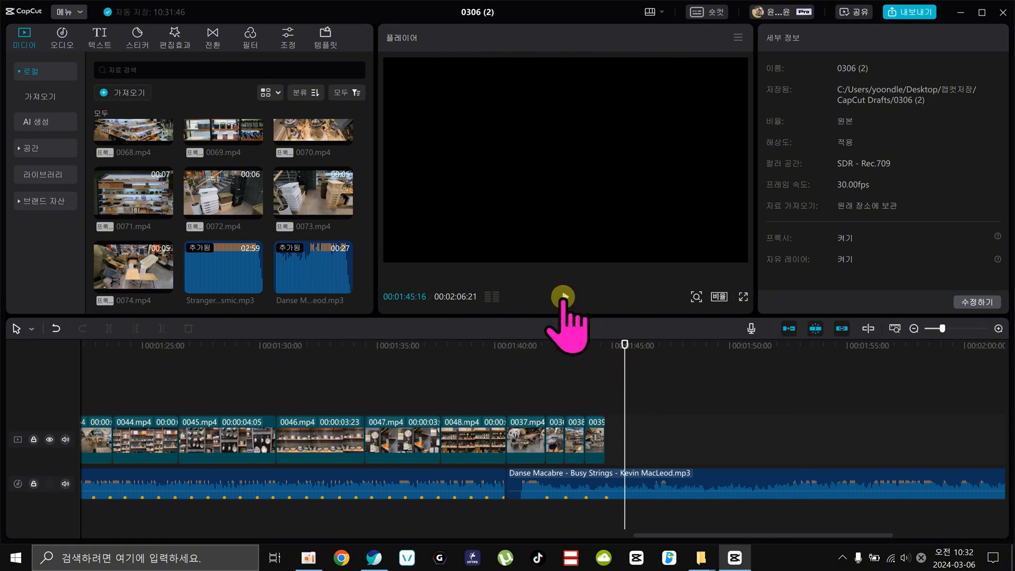
drag(588, 338, 605, 347)
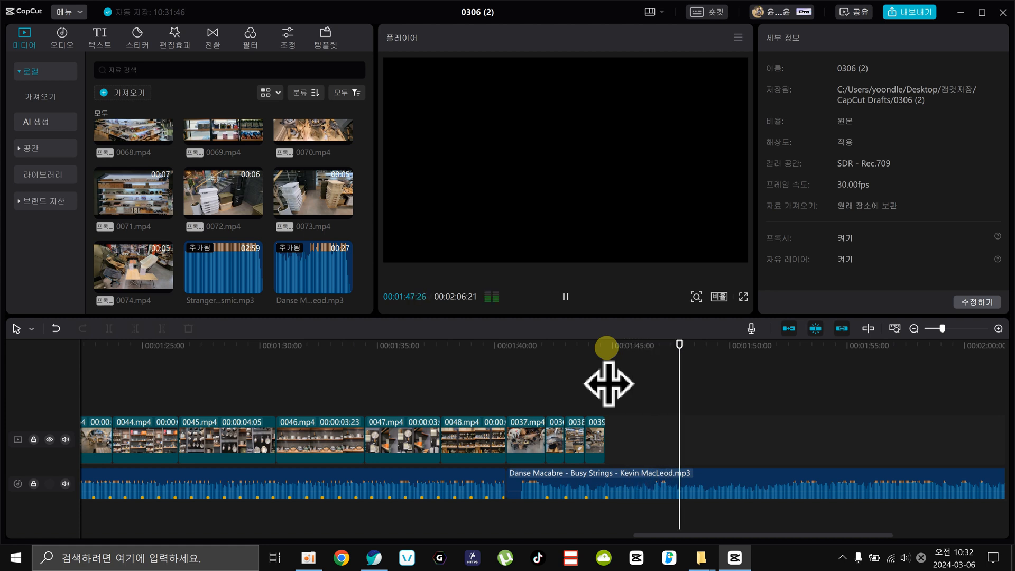
click(627, 344)
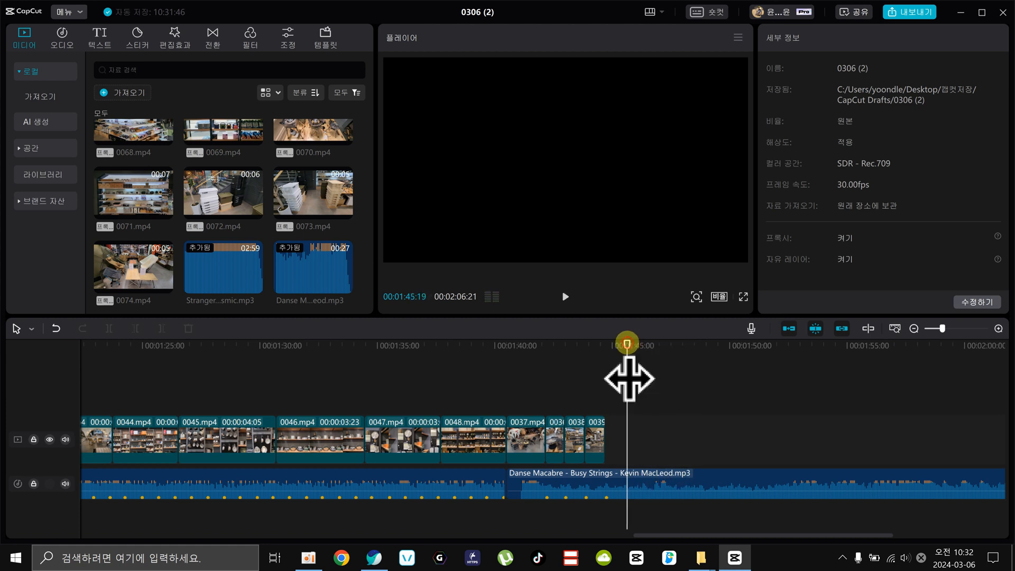
key(space)
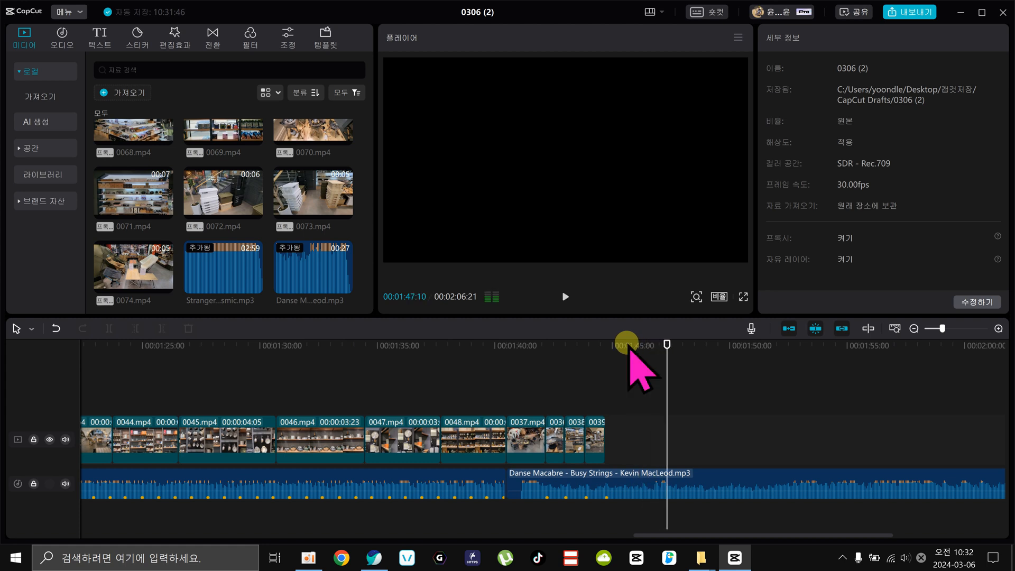
drag(662, 342, 659, 341)
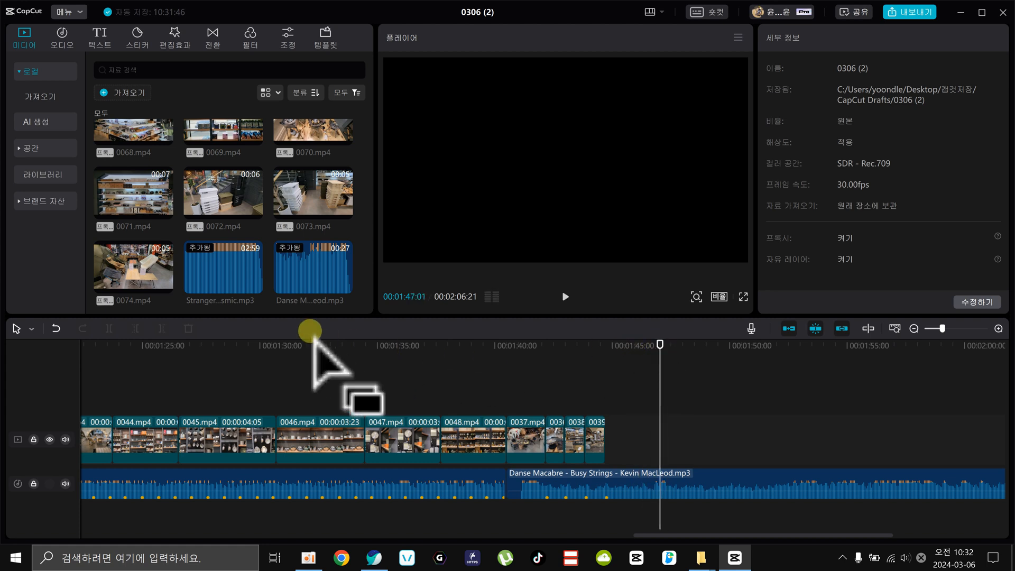
Review the beat markers and clip cuts along the Stranger Things music across the whole timeline.
click(695, 478)
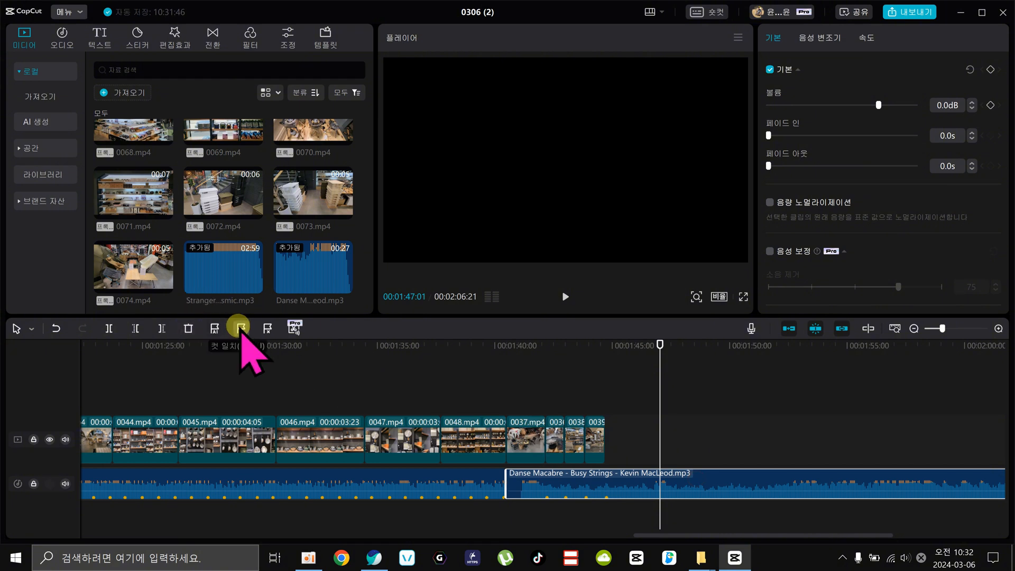
click(386, 476)
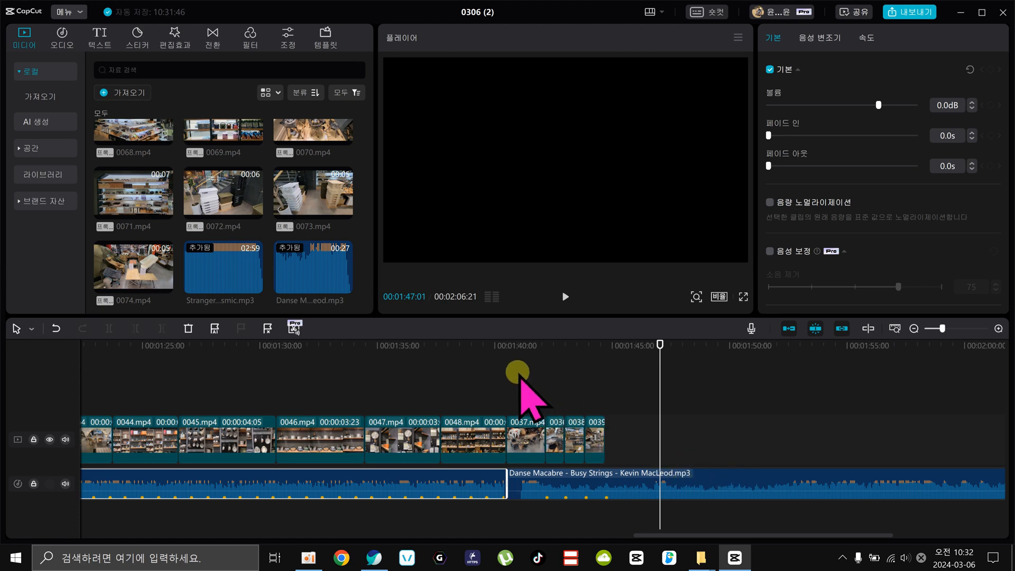
drag(492, 342, 427, 369)
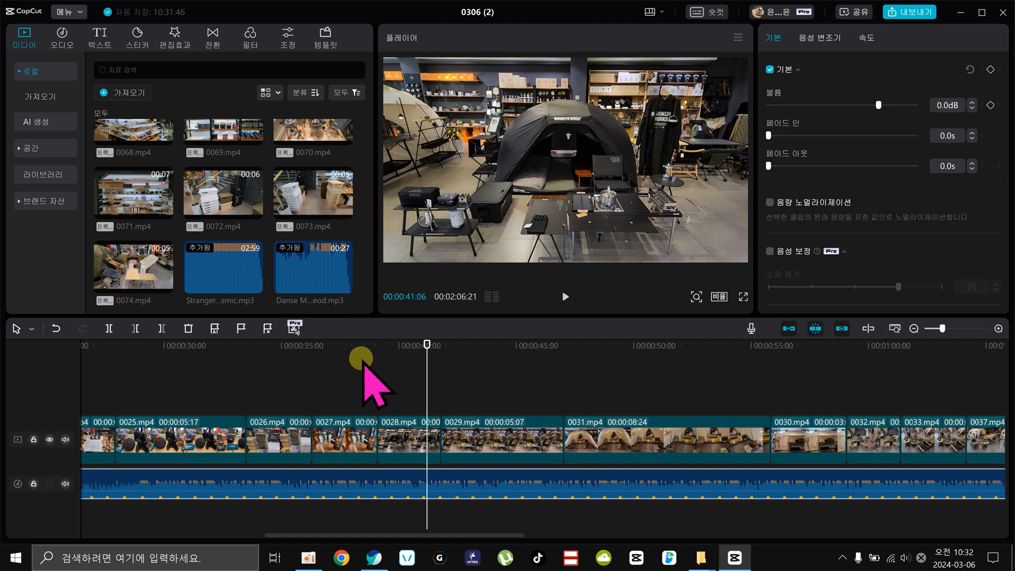
drag(444, 346, 654, 423)
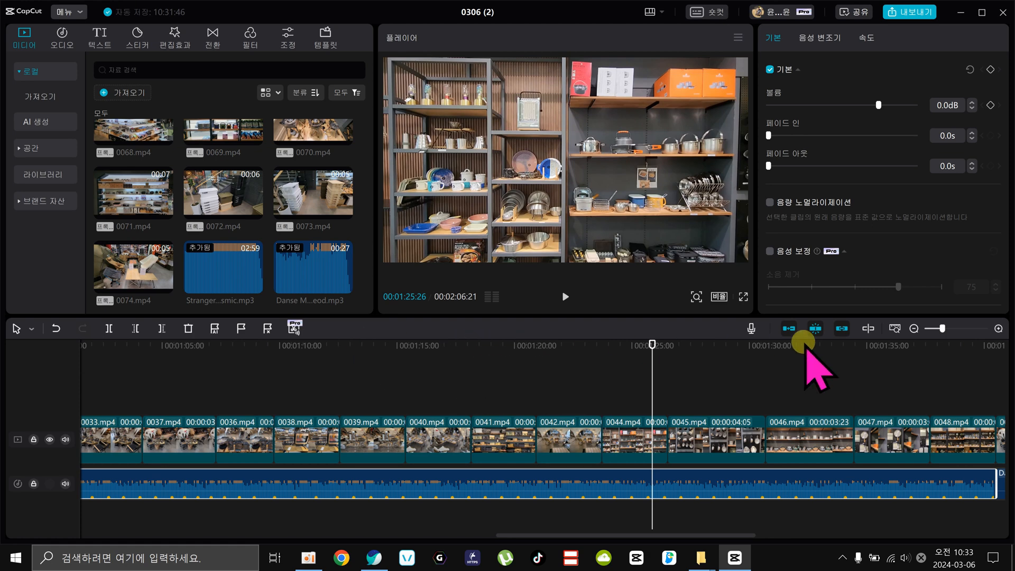
click(914, 328)
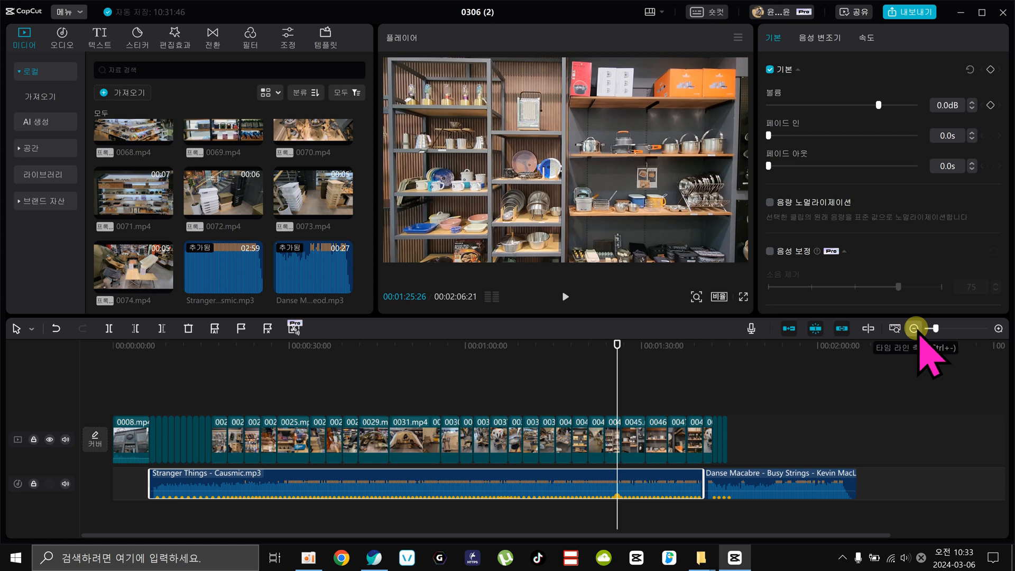
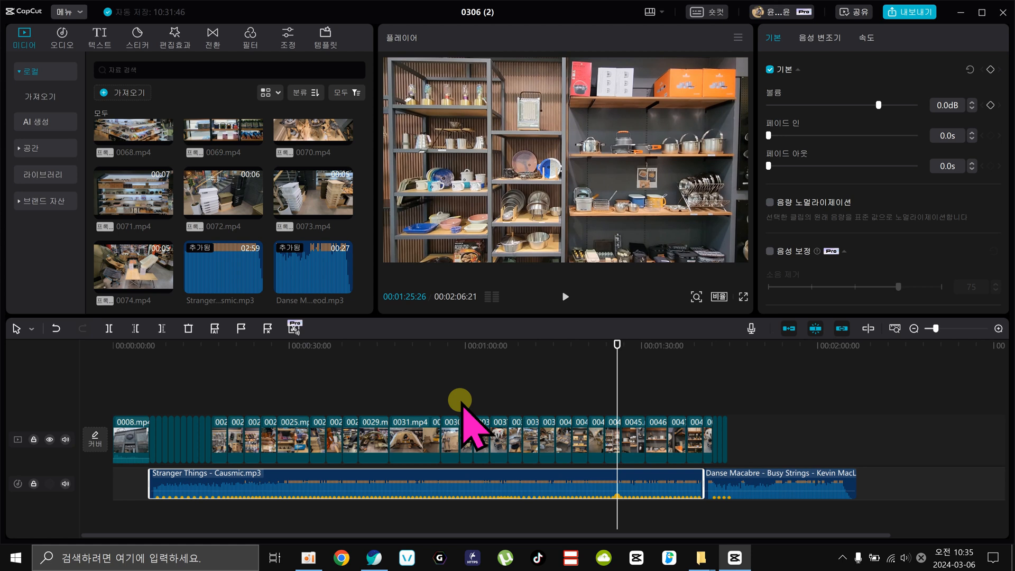
click(239, 345)
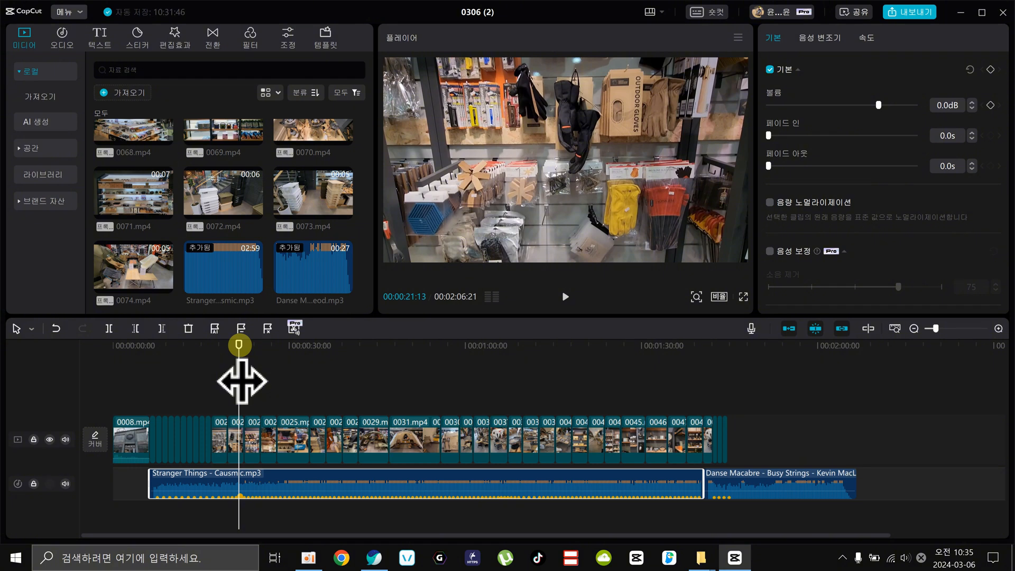
click(291, 479)
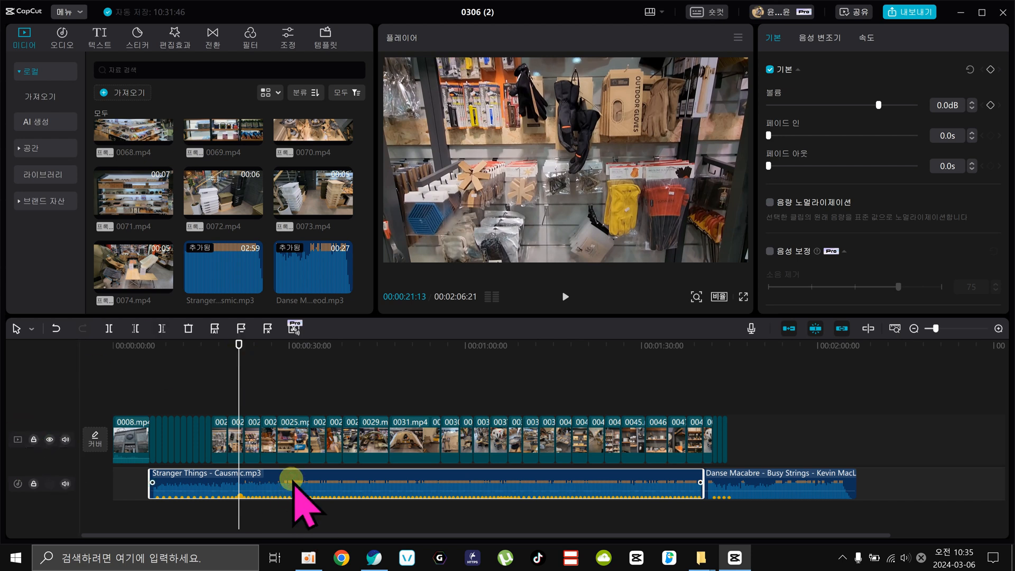
drag(238, 365, 227, 377)
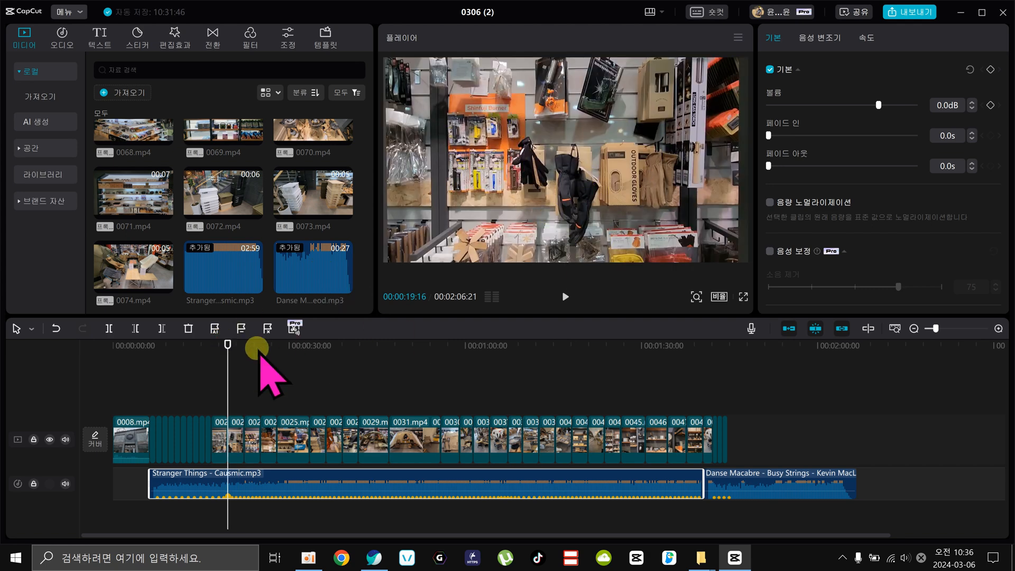
drag(228, 381, 473, 381)
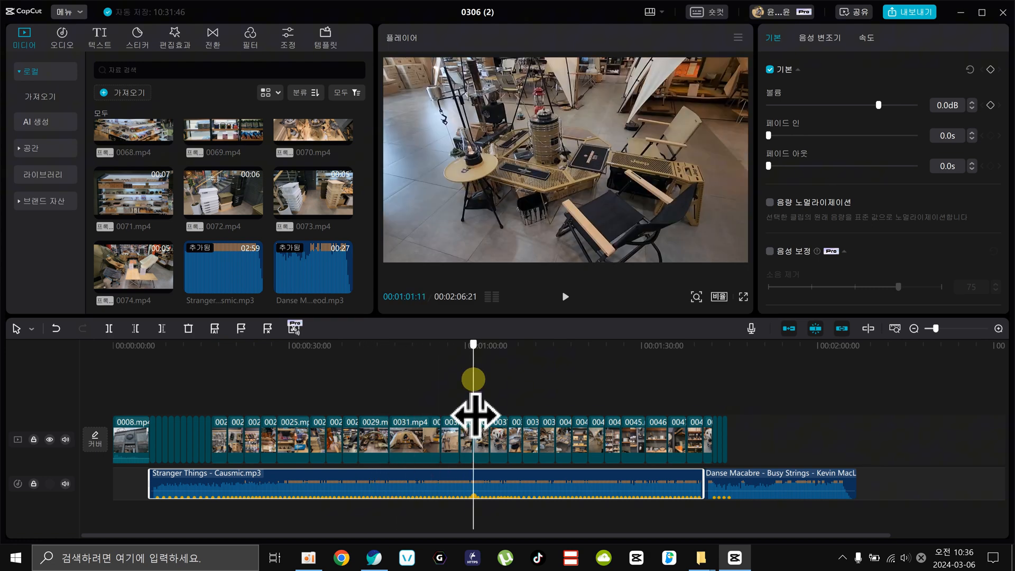
click(388, 478)
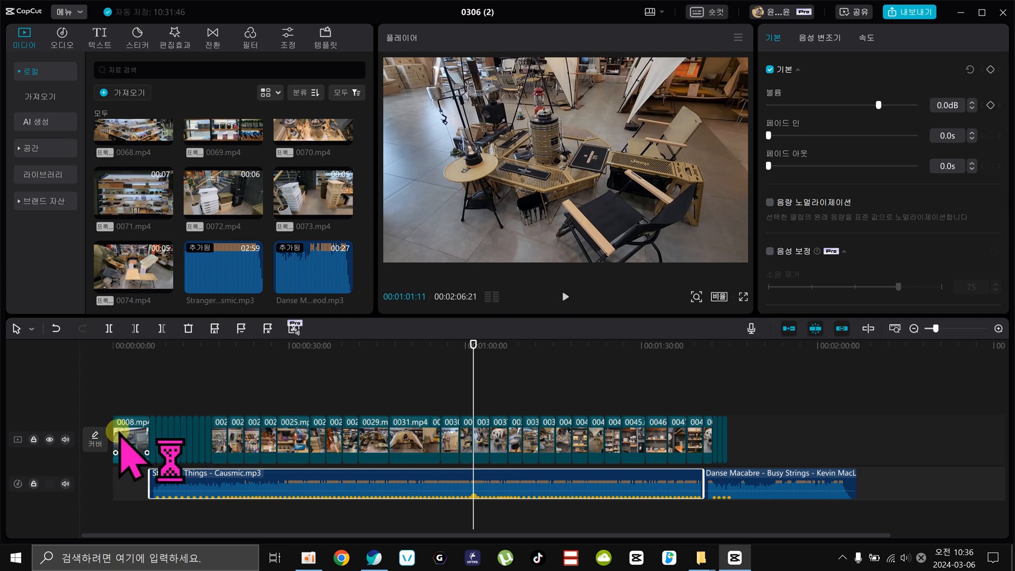
Select the opening clip 0008.mp4 and change the project's aspect ratio to 9:16.
click(123, 433)
click(125, 345)
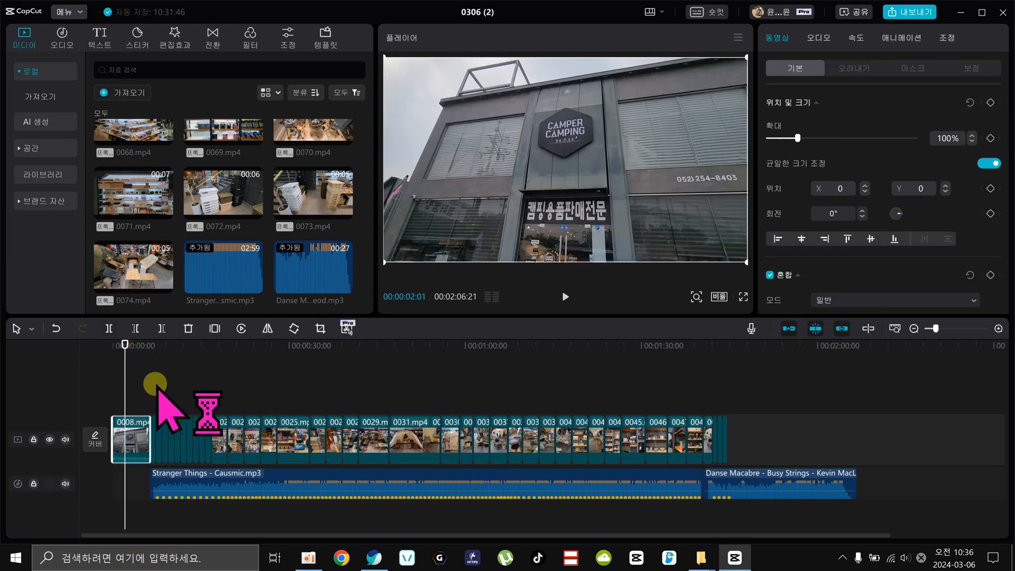
click(719, 296)
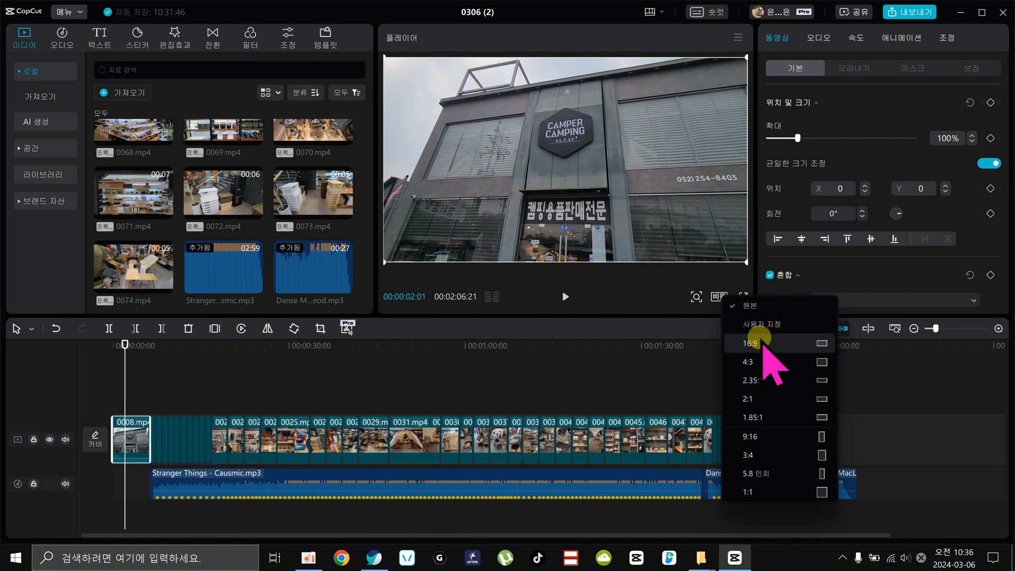
click(759, 437)
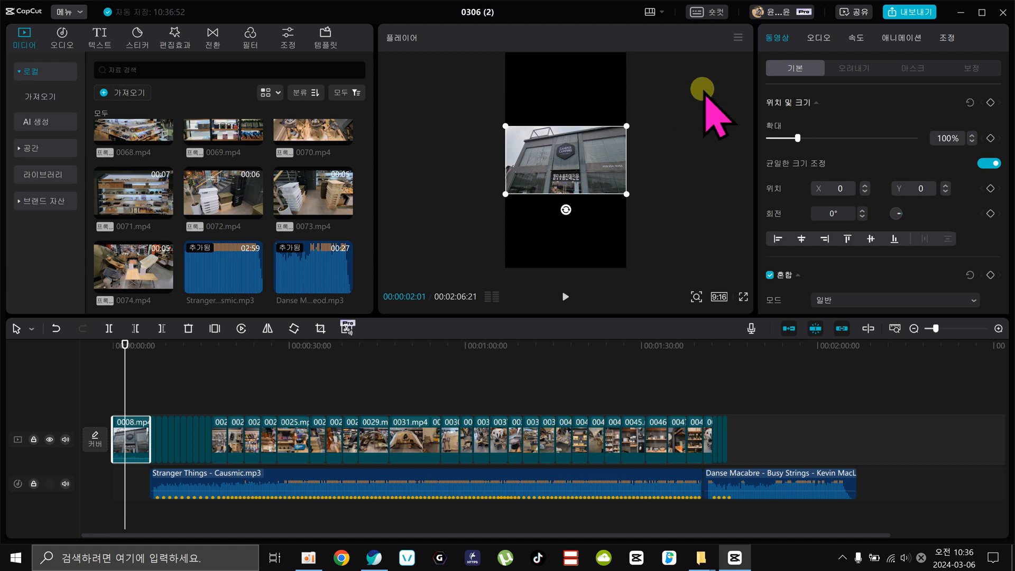
Try the 5.8-inch aspect ratio on the project and return it to 9:16.
mouse_move(131, 344)
mouse_down()
mouse_move(149, 346)
mouse_move(140, 345)
mouse_up()
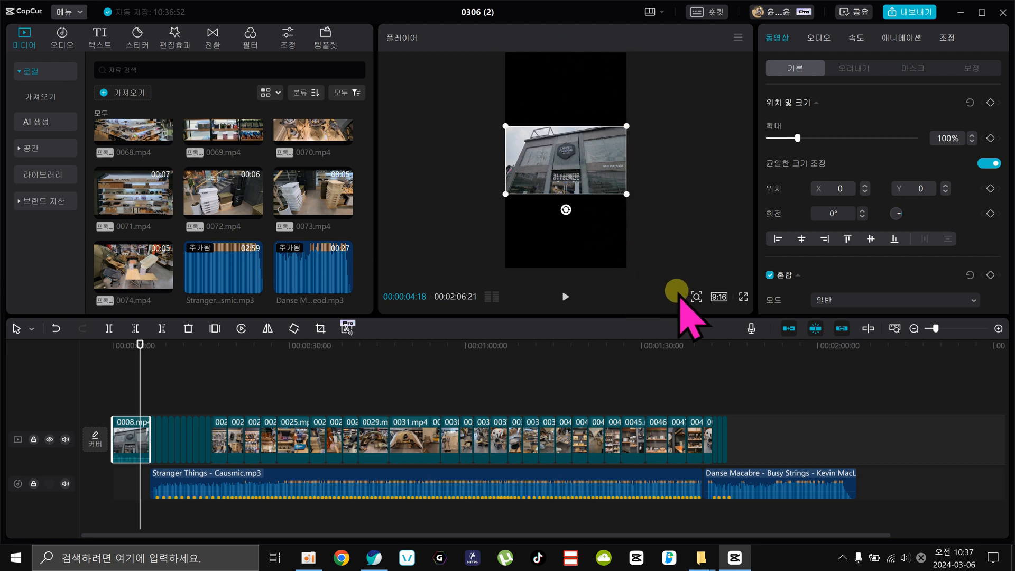
click(718, 295)
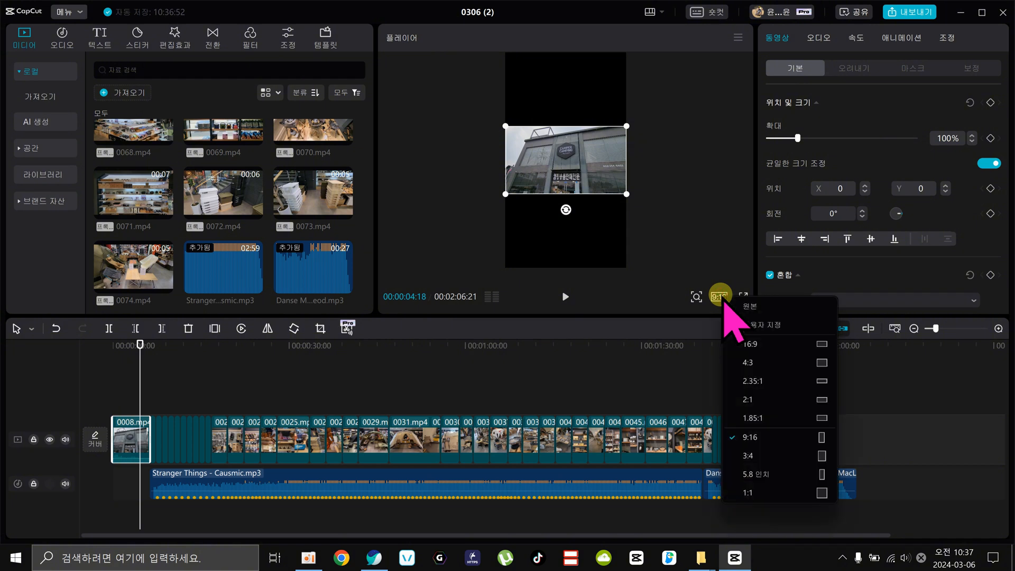
click(780, 472)
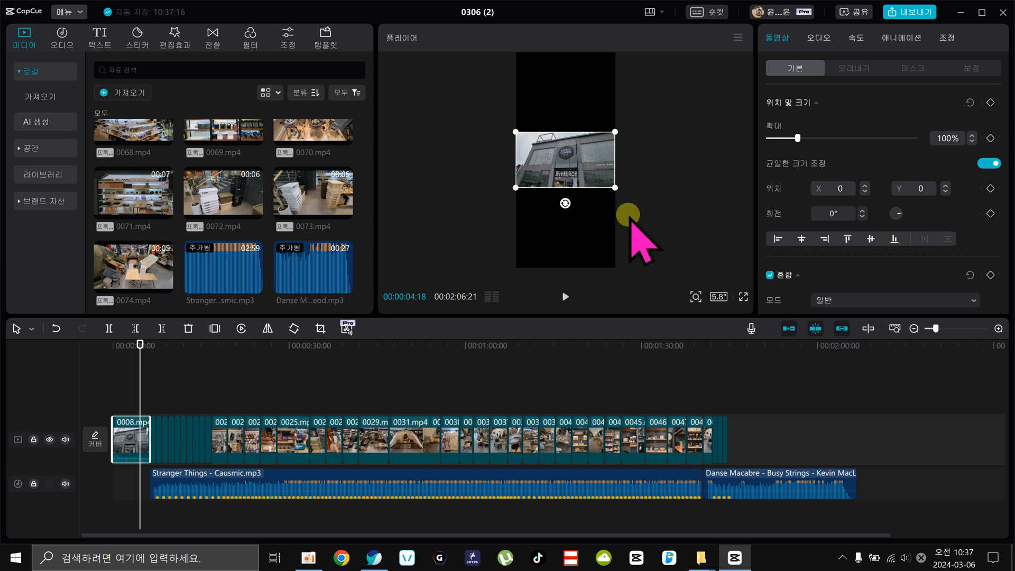
click(718, 297)
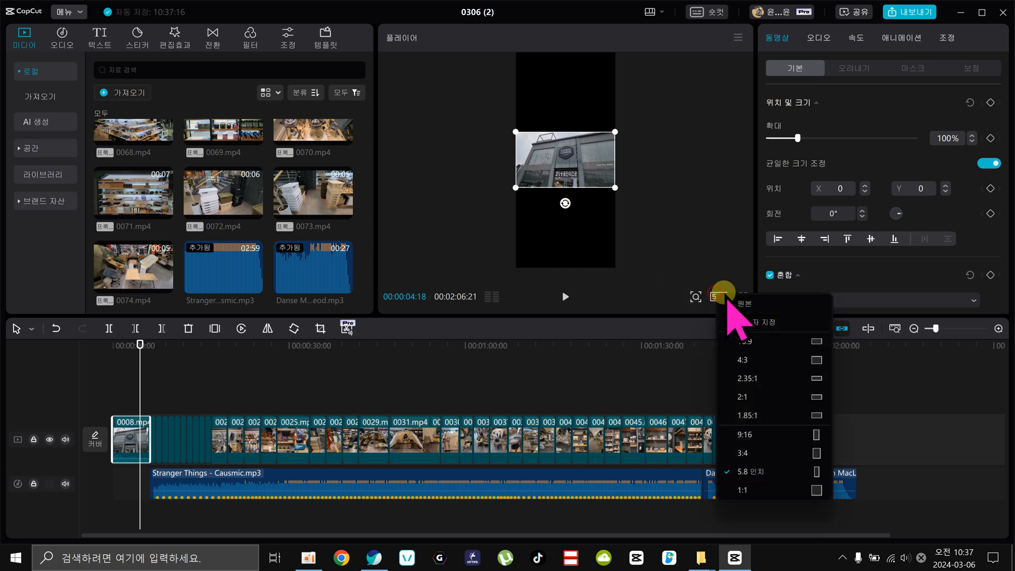
click(761, 434)
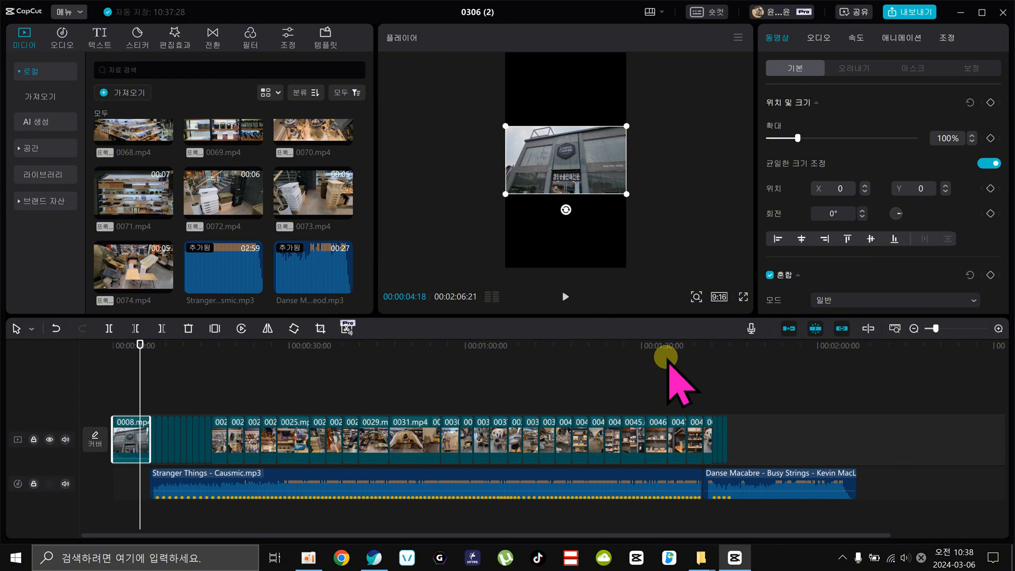
Preview the vertical frame at several points and delete the Stranger Things - Causmic.mp3 music from the timeline.
click(294, 354)
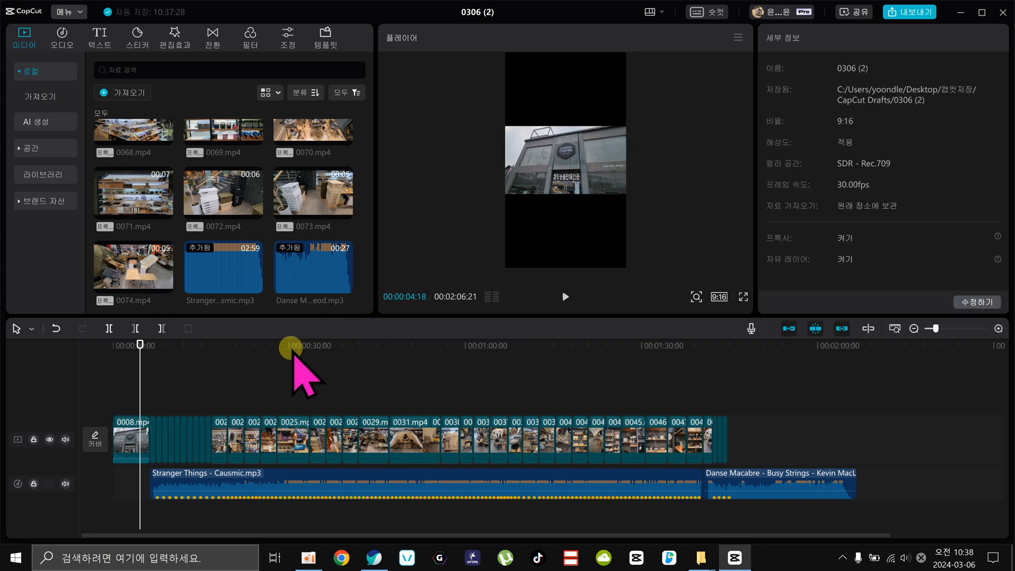
drag(292, 351, 501, 408)
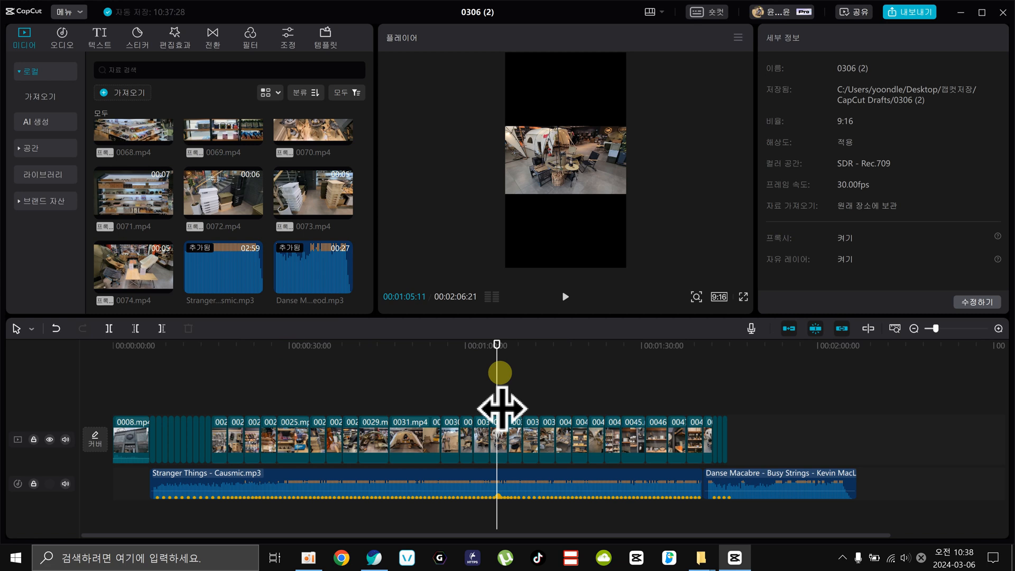
drag(499, 372, 494, 370)
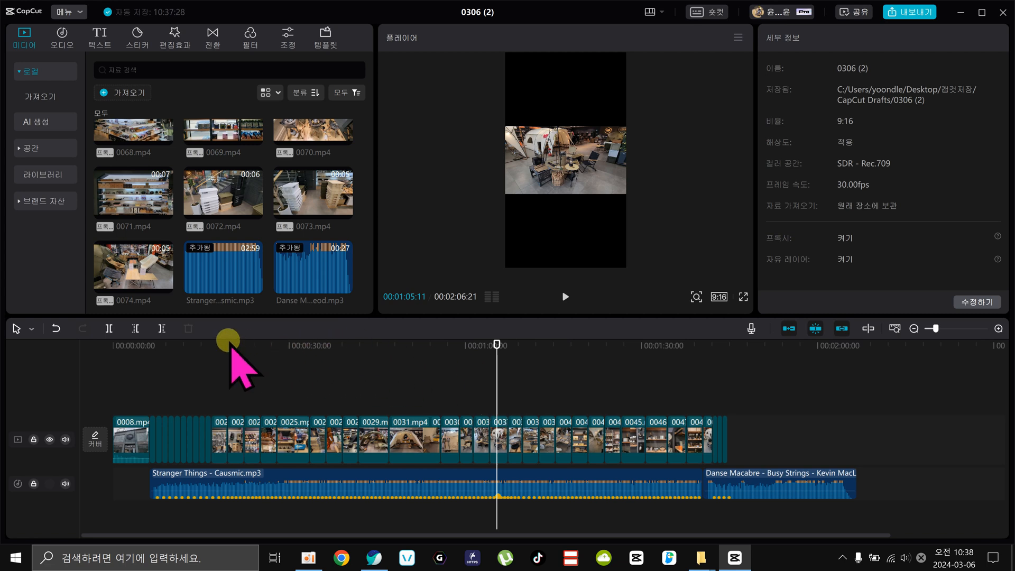
drag(182, 342, 151, 345)
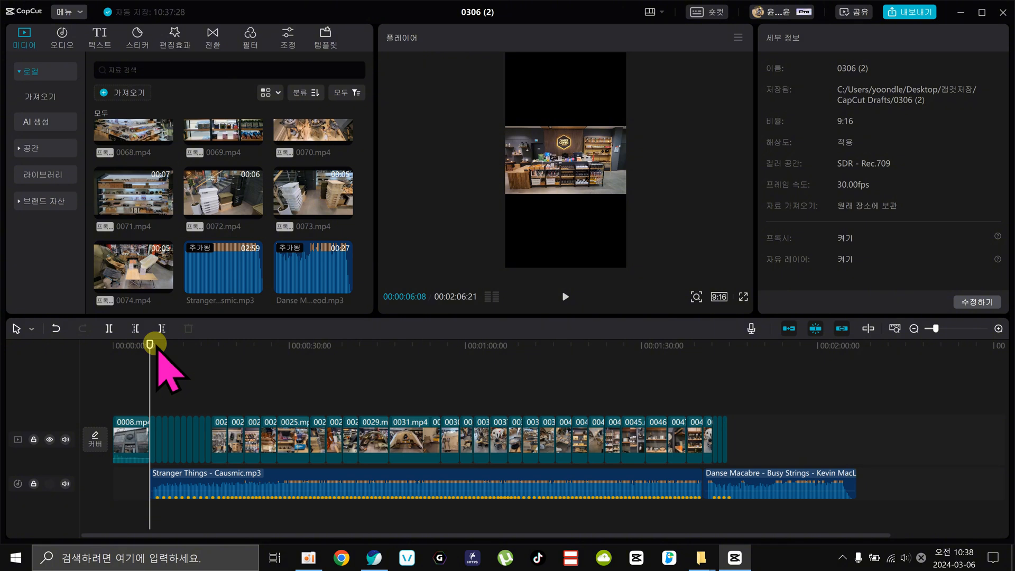
click(340, 483)
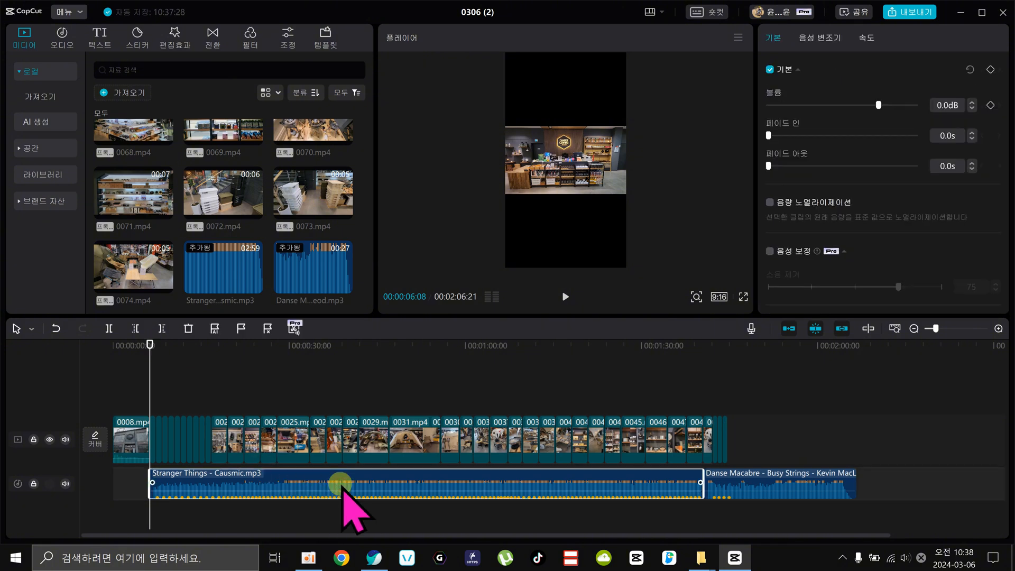
key(Delete)
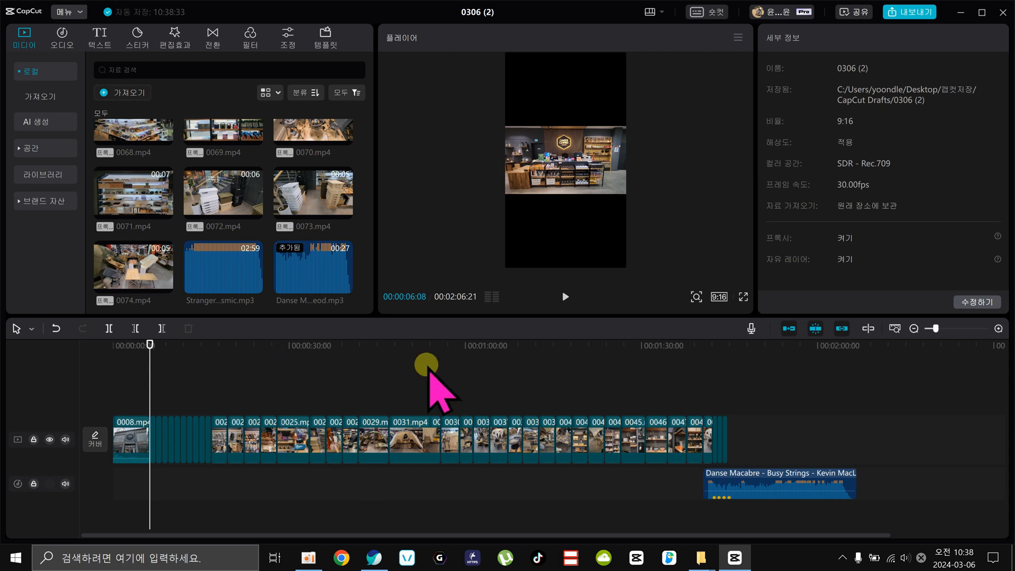
Play the vertical video from about 28 seconds to check how the clips sound without the music.
drag(154, 381, 281, 380)
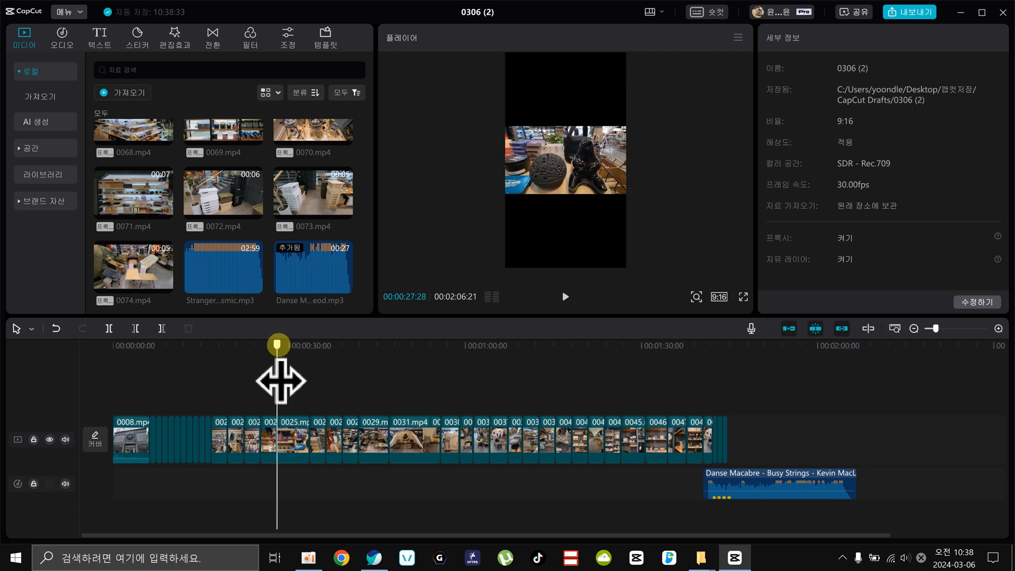
click(563, 295)
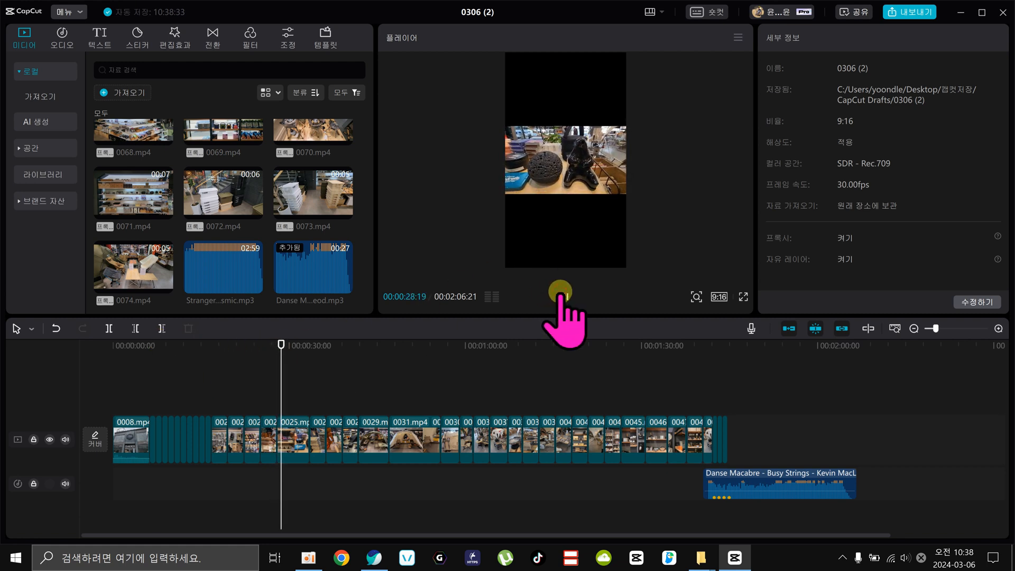
click(564, 295)
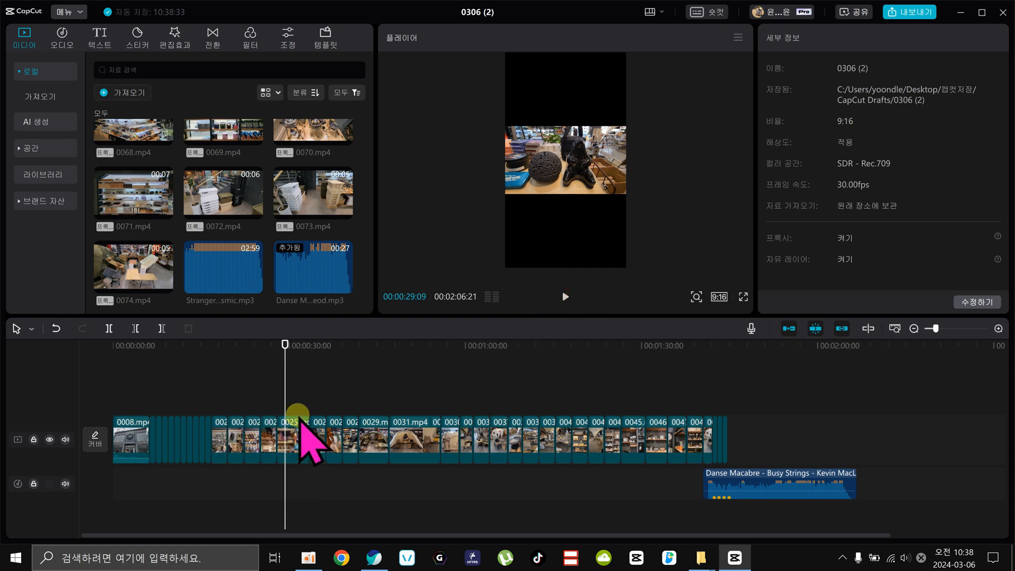
click(291, 446)
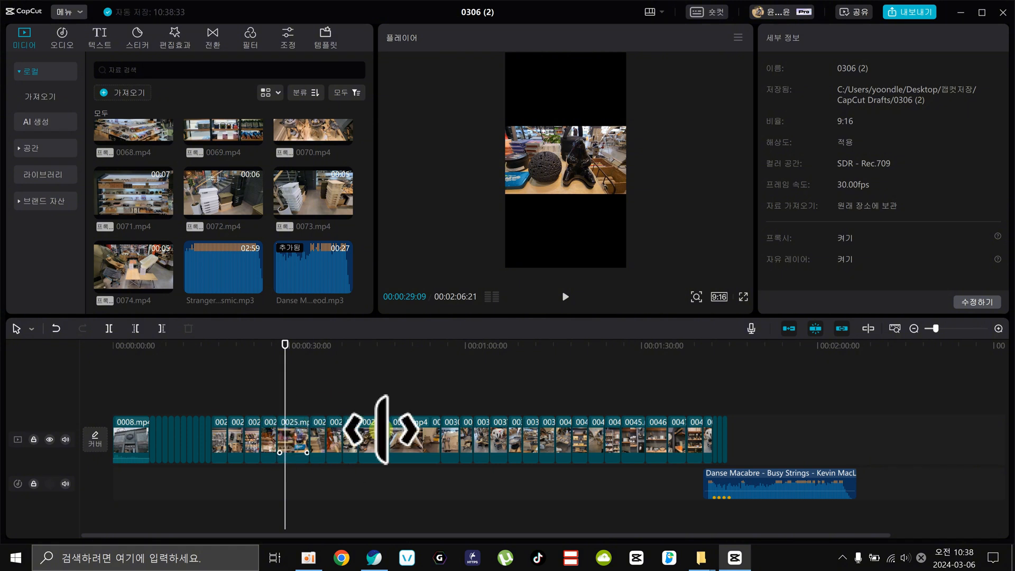
click(430, 448)
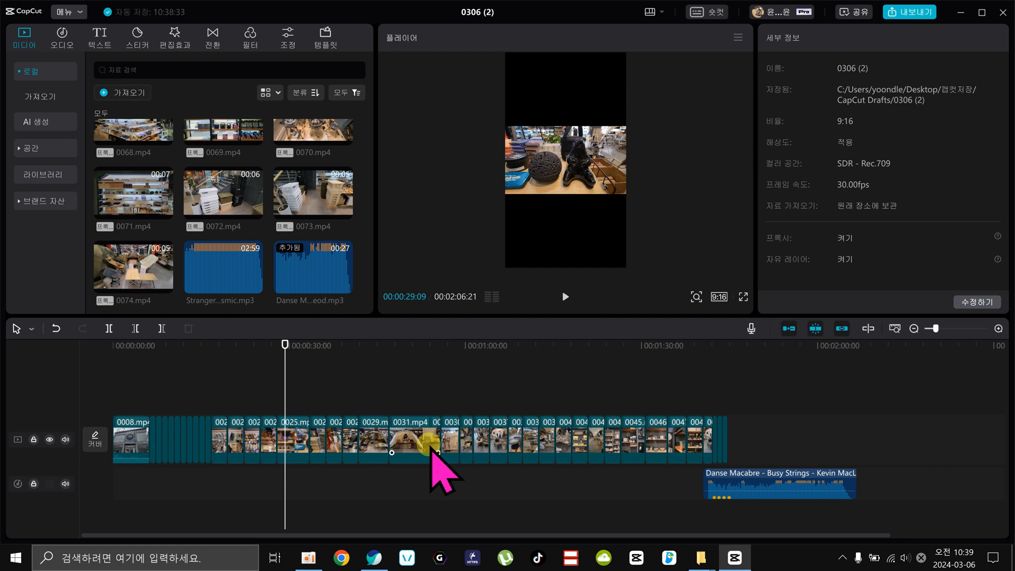
Open the basic text options and move the playhead to about 25 seconds.
click(100, 36)
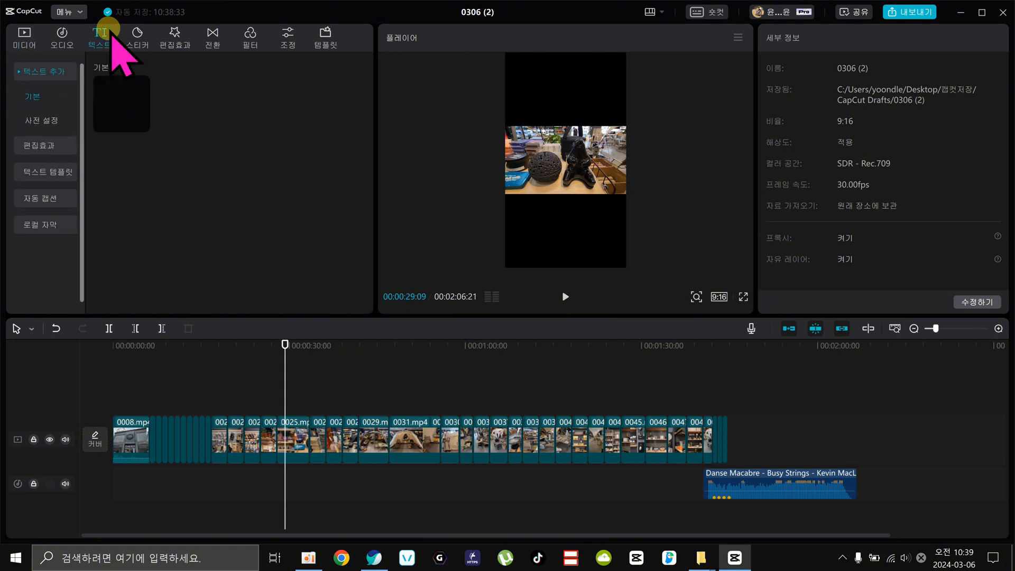
click(33, 90)
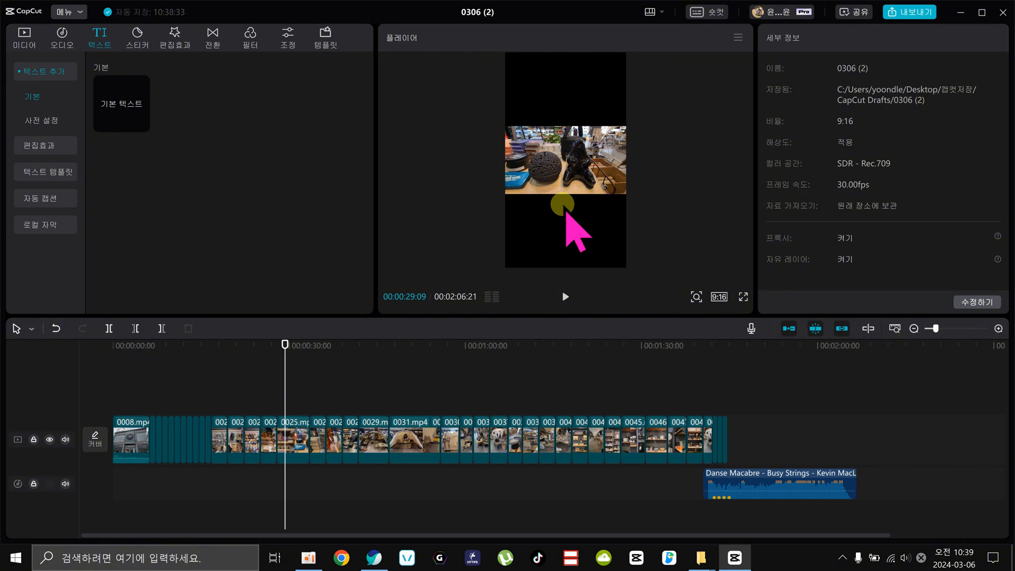
drag(242, 343, 256, 344)
drag(257, 380, 260, 379)
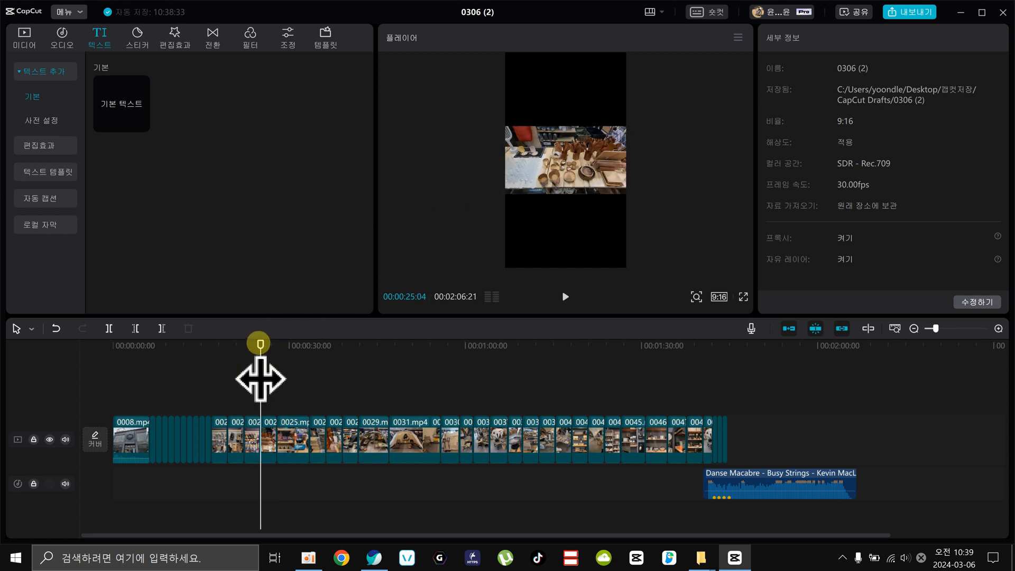